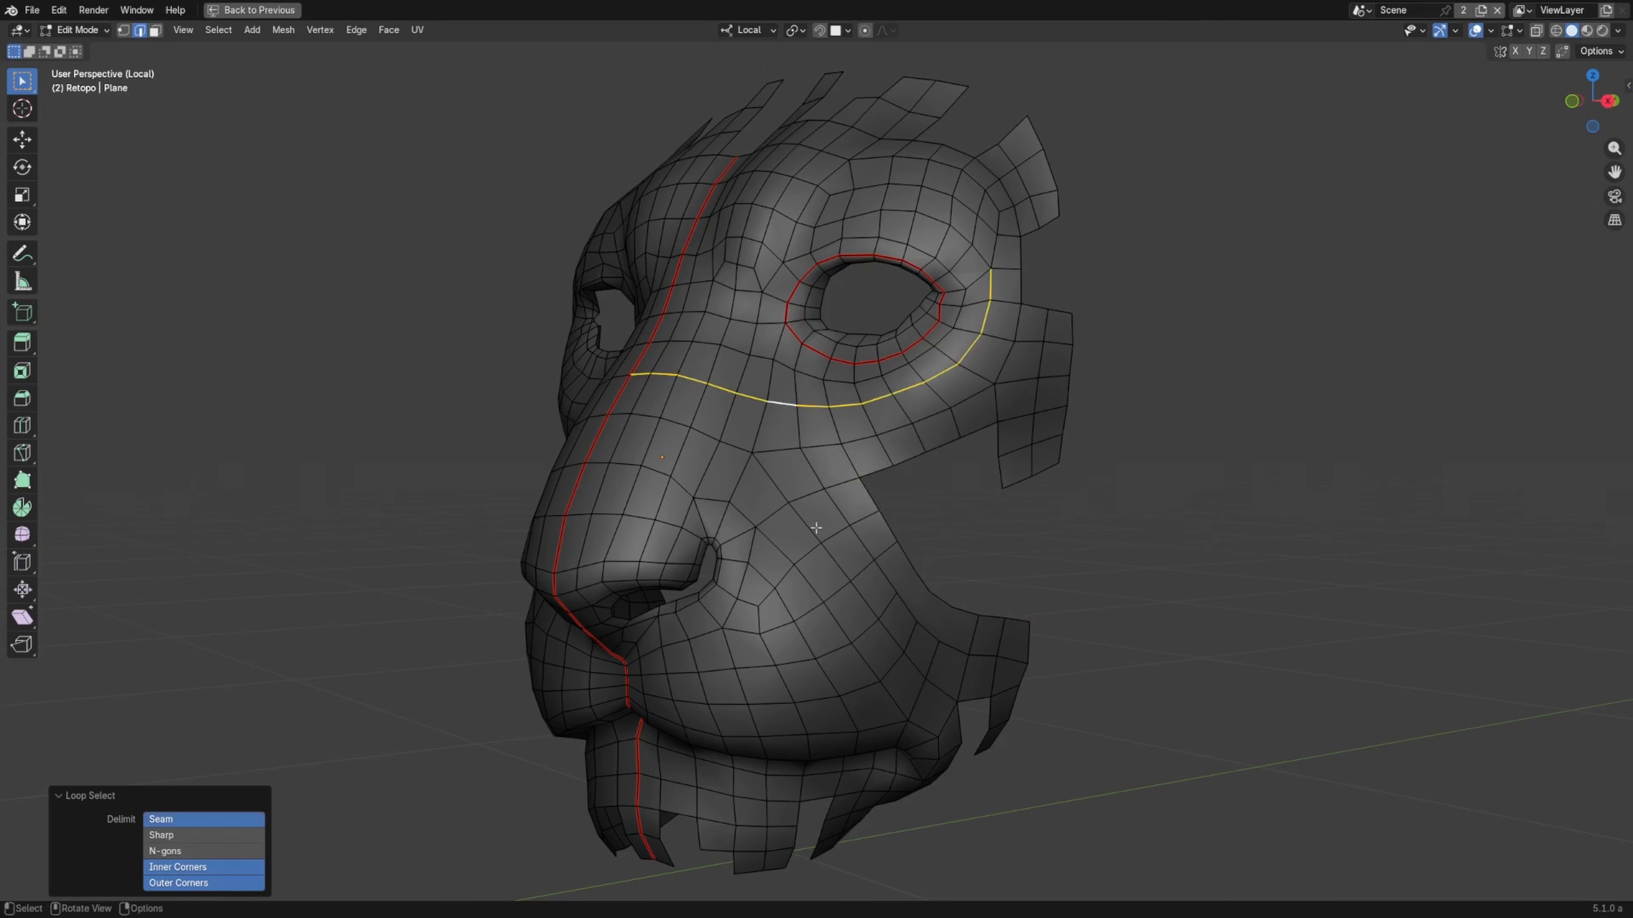
Step: Select edge loops across the nose and the open edge below the eye, delimiting the boundary loop by N-gons and Outer Corners
alt+click(684, 435)
alt+click(662, 373)
alt+click(939, 455)
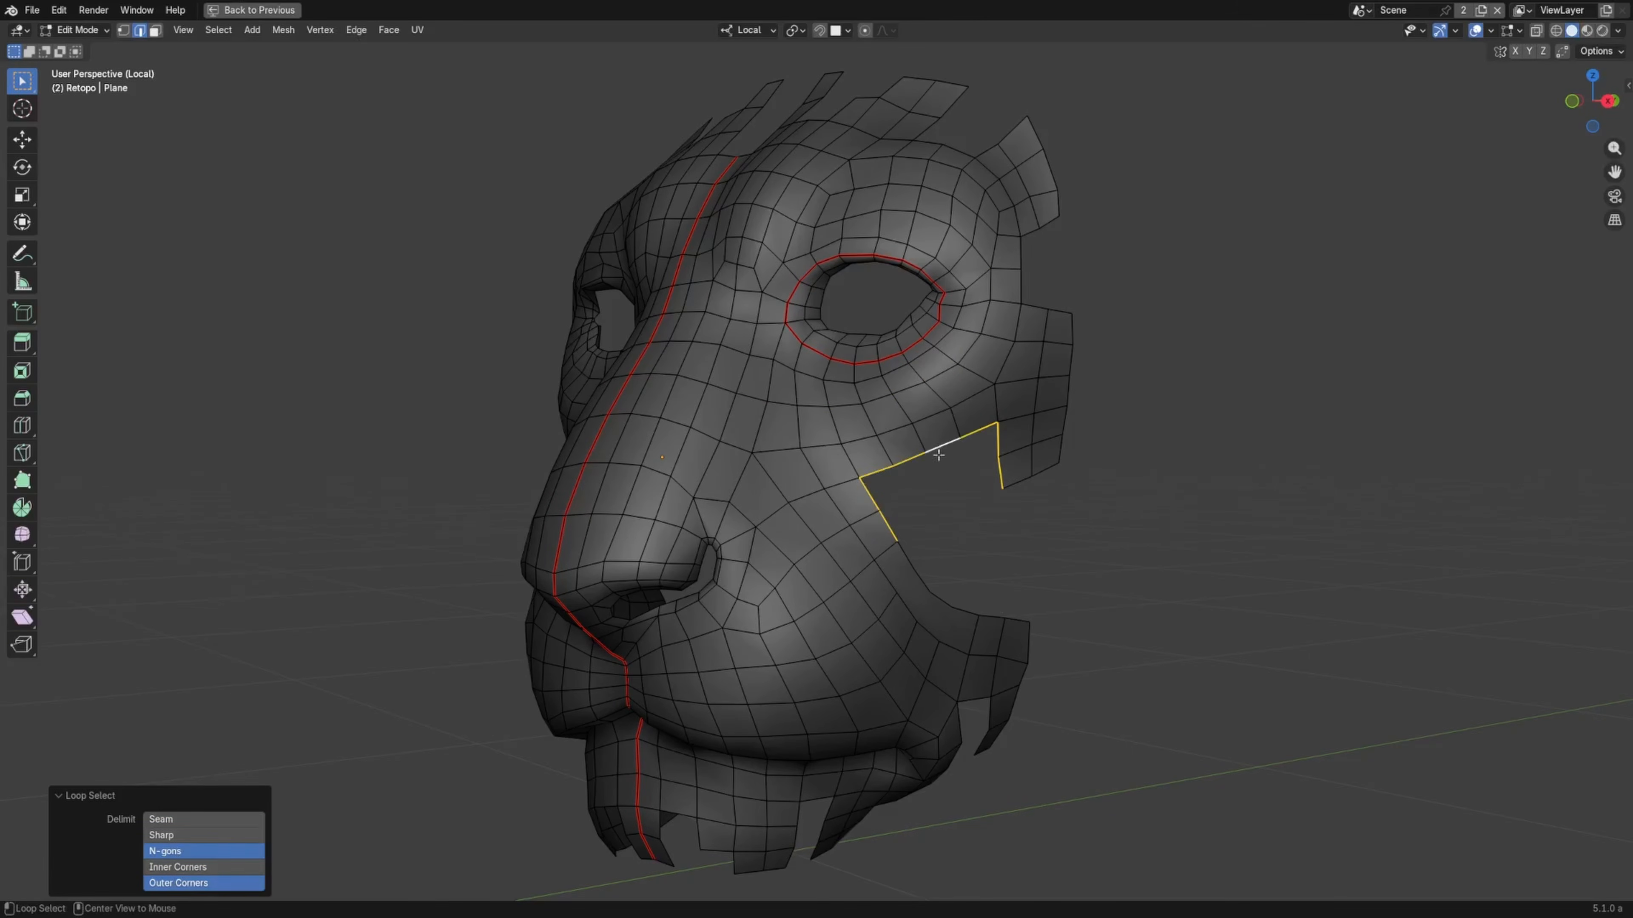
Step: Reselect the open cheek boundary by Outer Corners, add Inner Corners to the delimiters, and select the loop beneath the eye
alt+click(933, 592)
alt+click(943, 444)
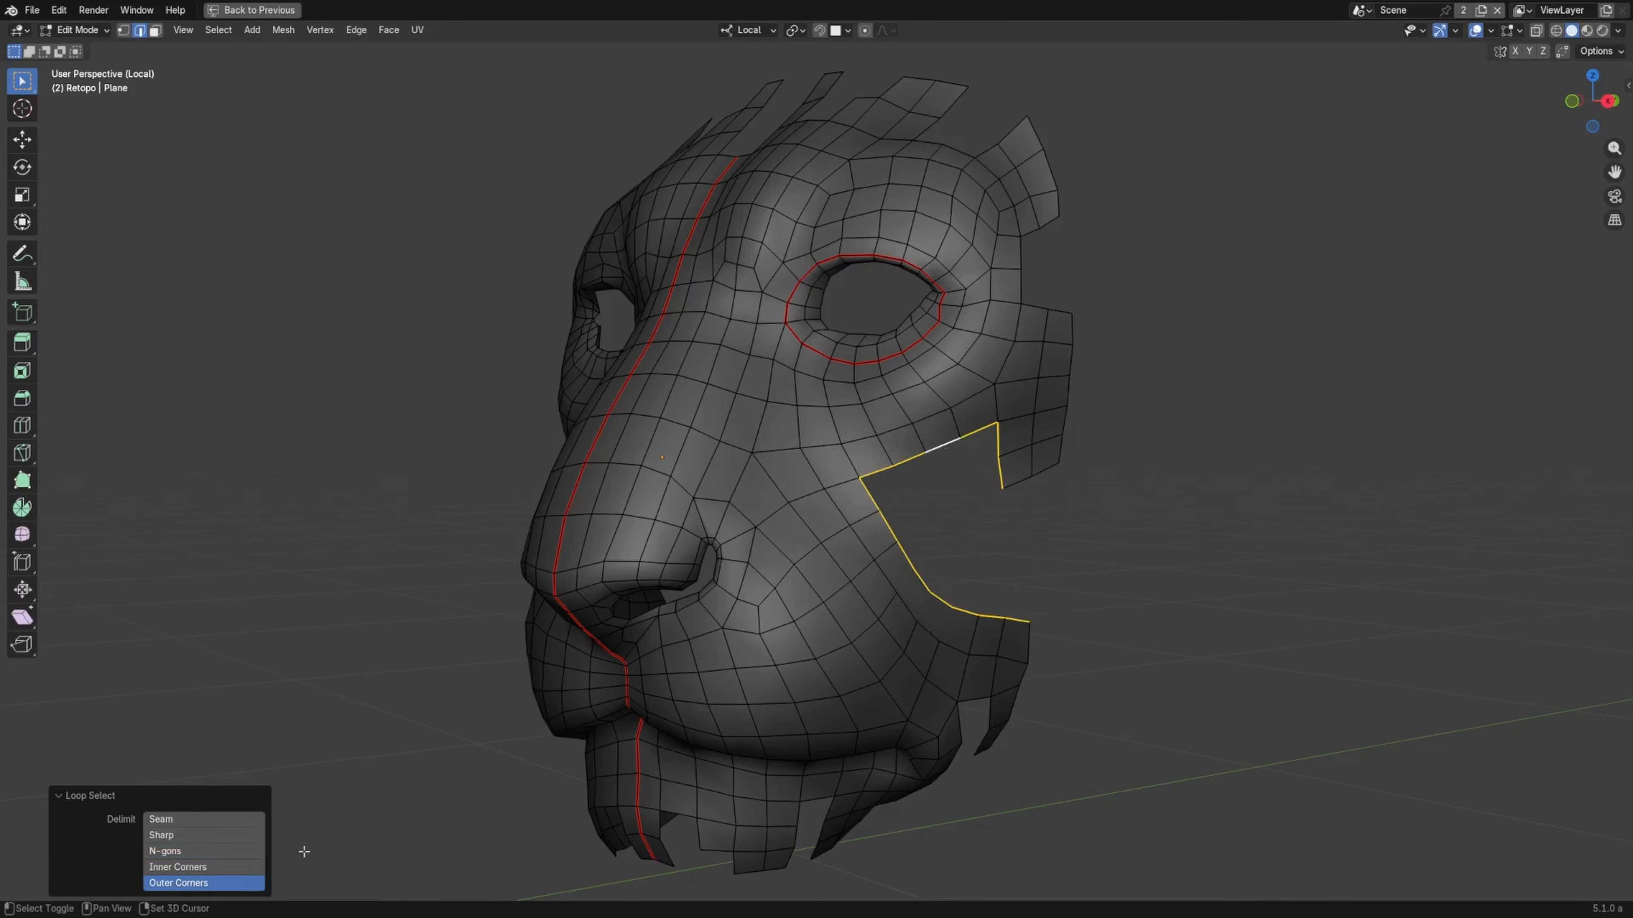
shift+click(243, 867)
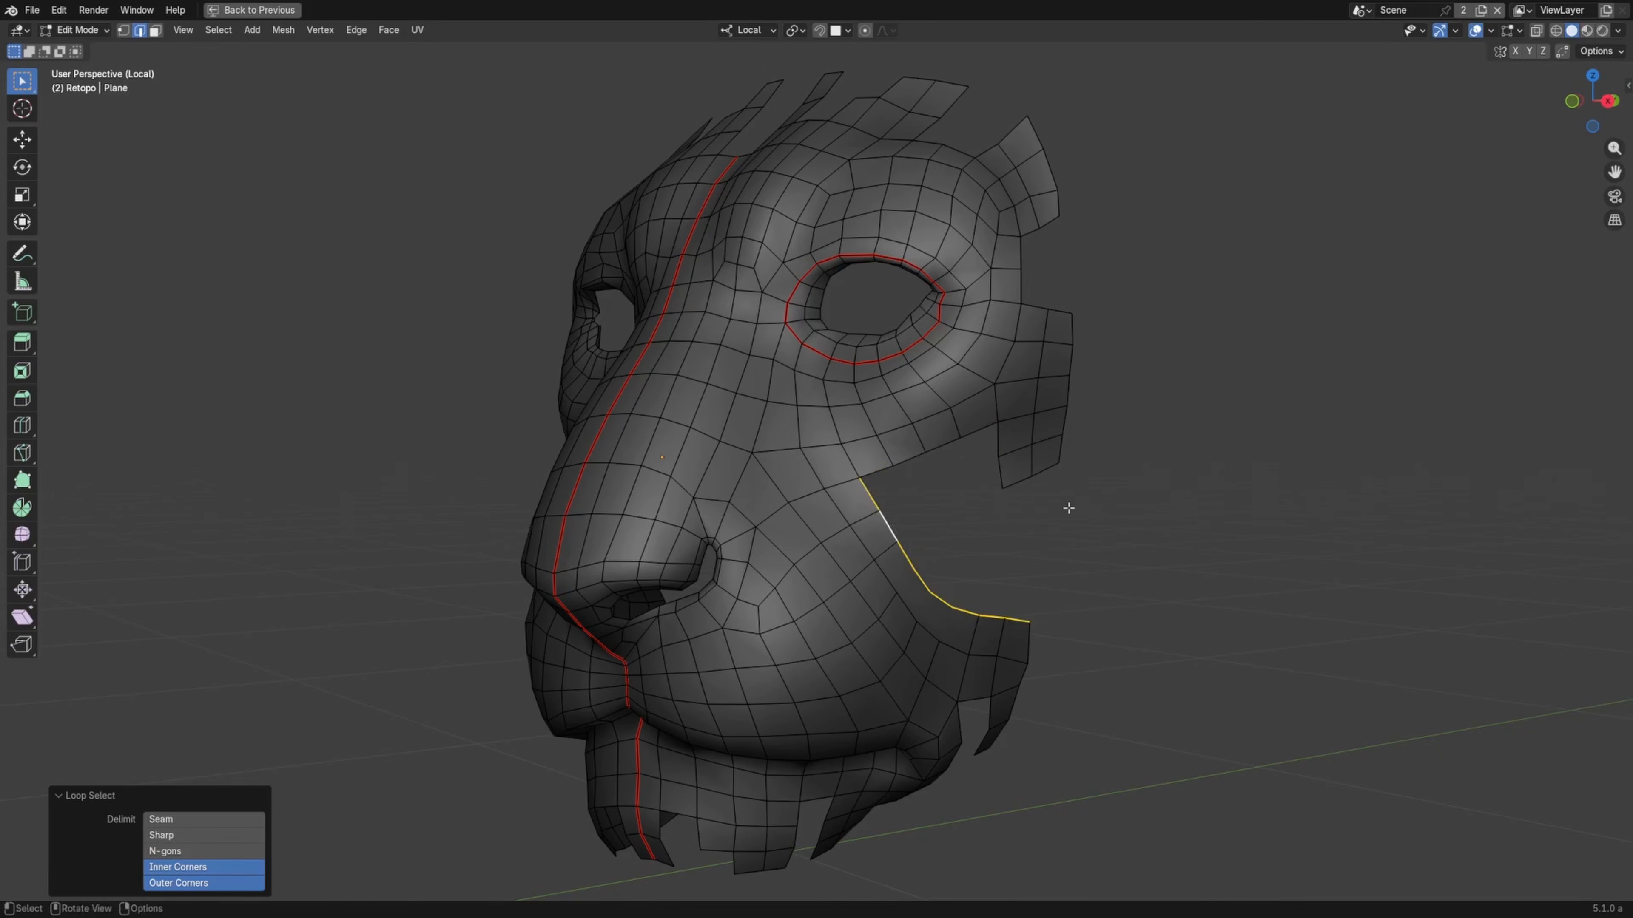
alt+click(787, 407)
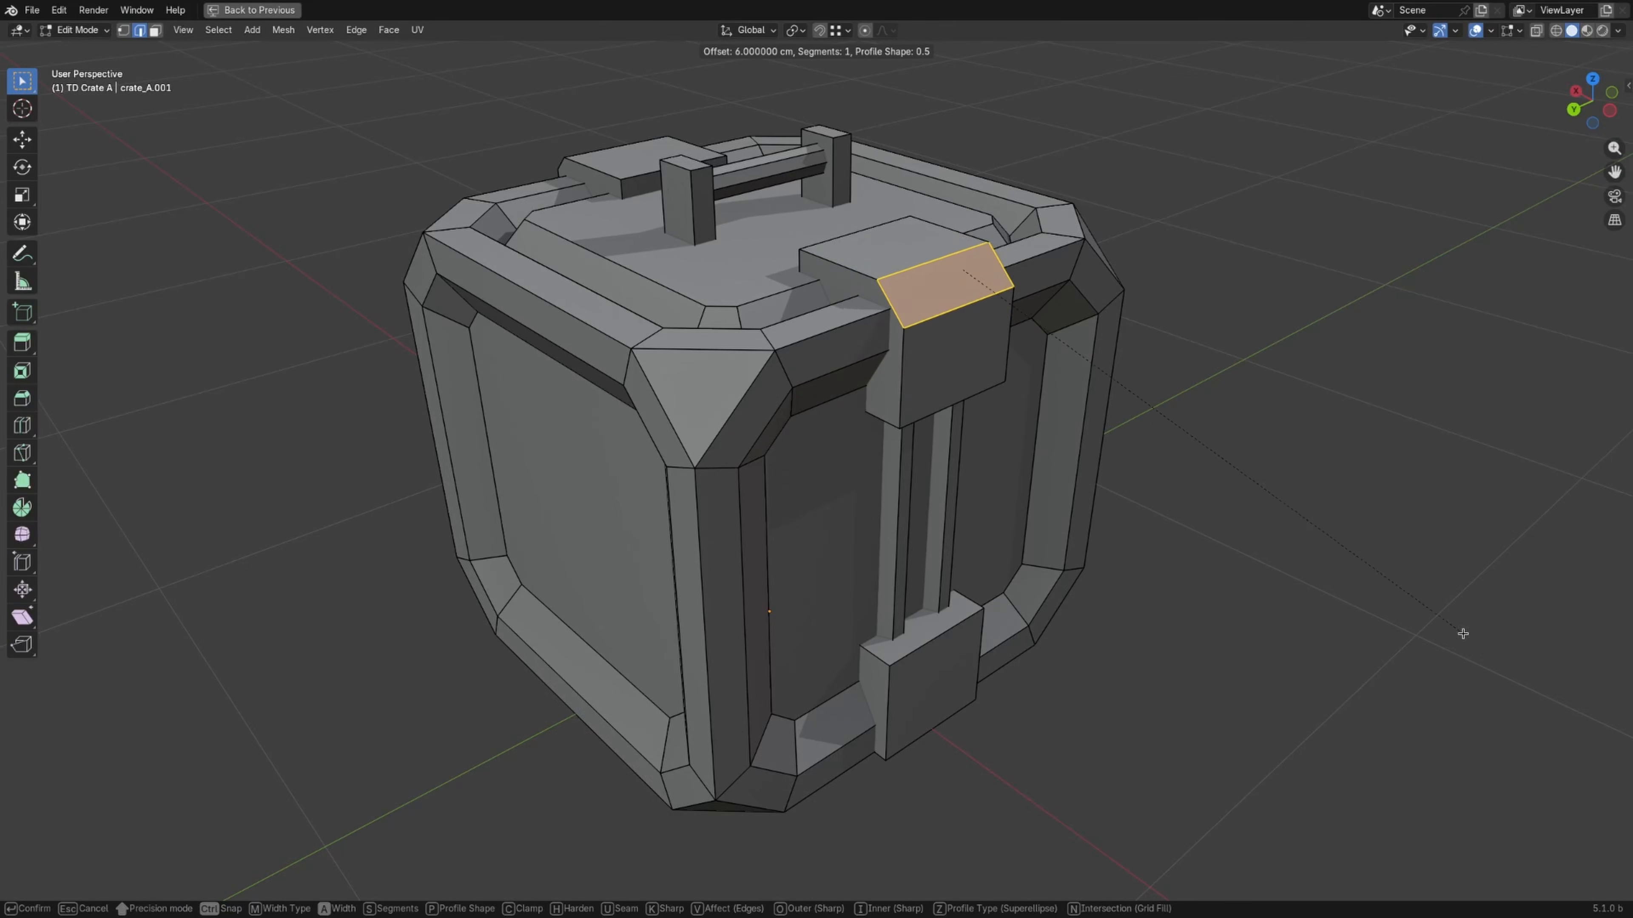
Step: Cancel the bevel on the crate's upper latch and adjust the Edge Slide factor of the latch's front edge
key(Escape)
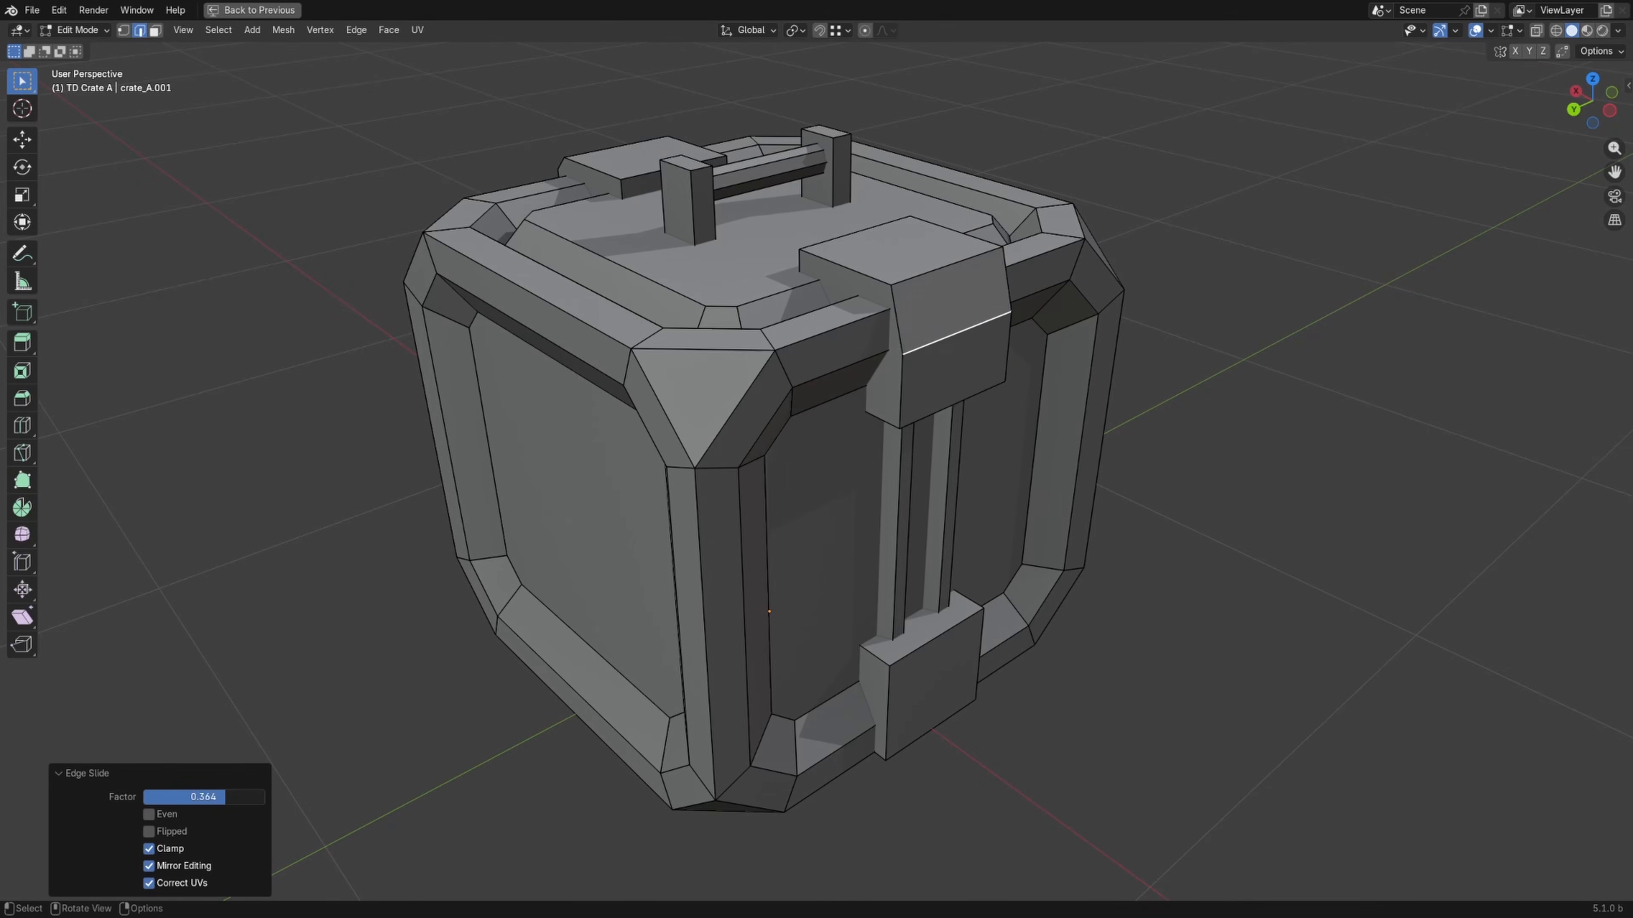
mouse_move(225, 798)
mouse_down()
mouse_move(202, 798)
mouse_move(228, 797)
mouse_up()
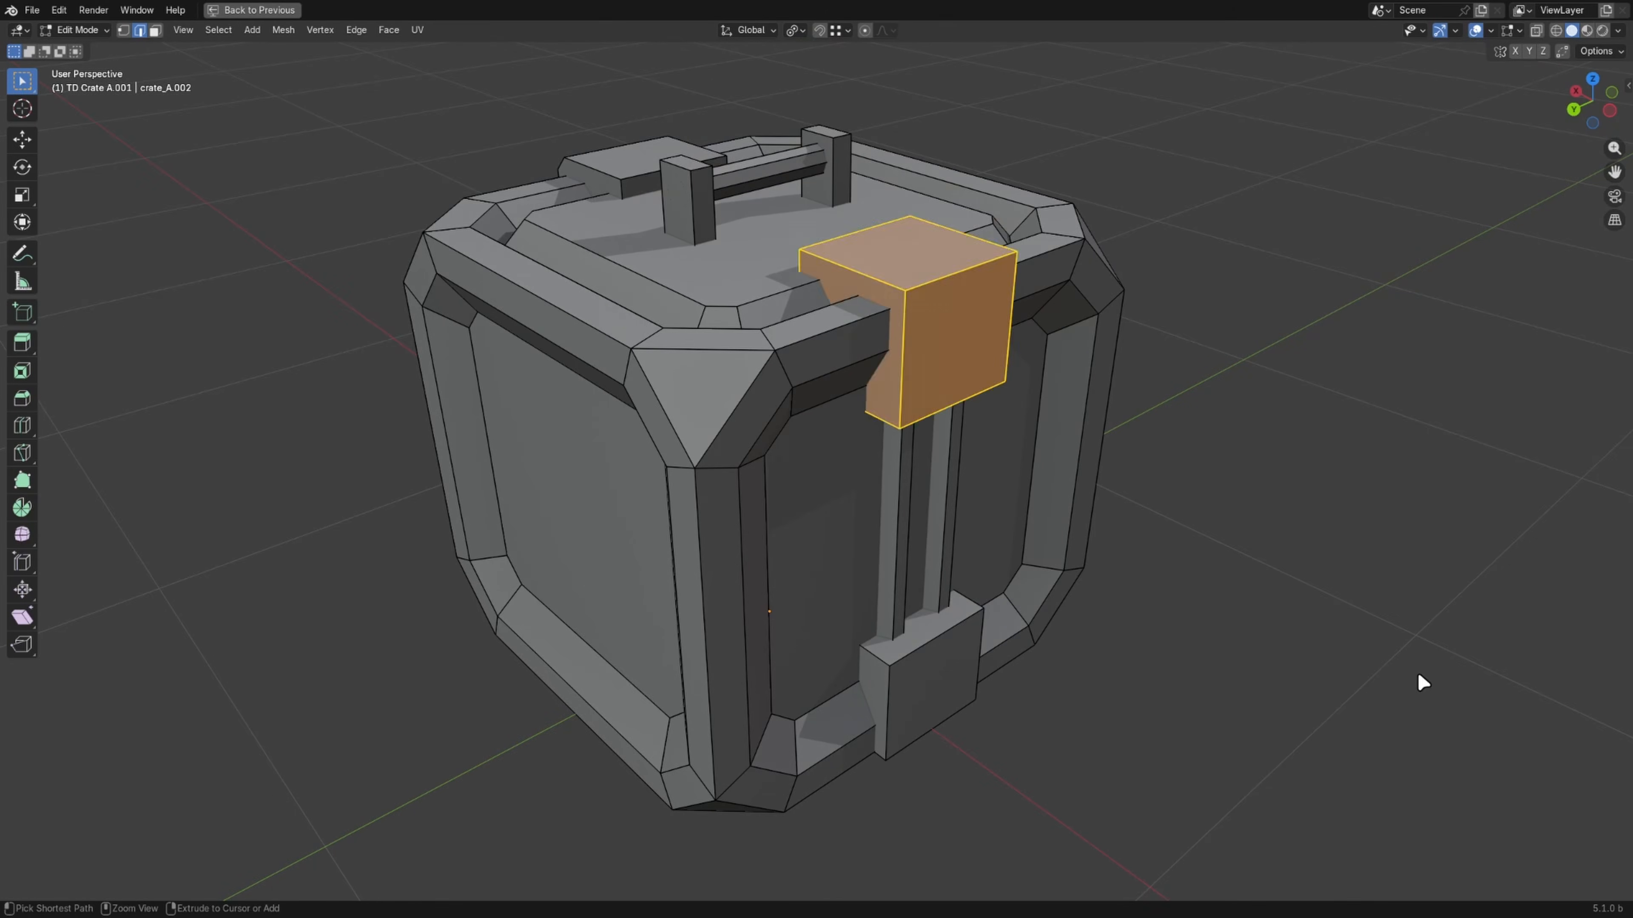
Step: Undo the crate's modelling edits back through the latches, the front rails and the top handle
key(ctrl+z)
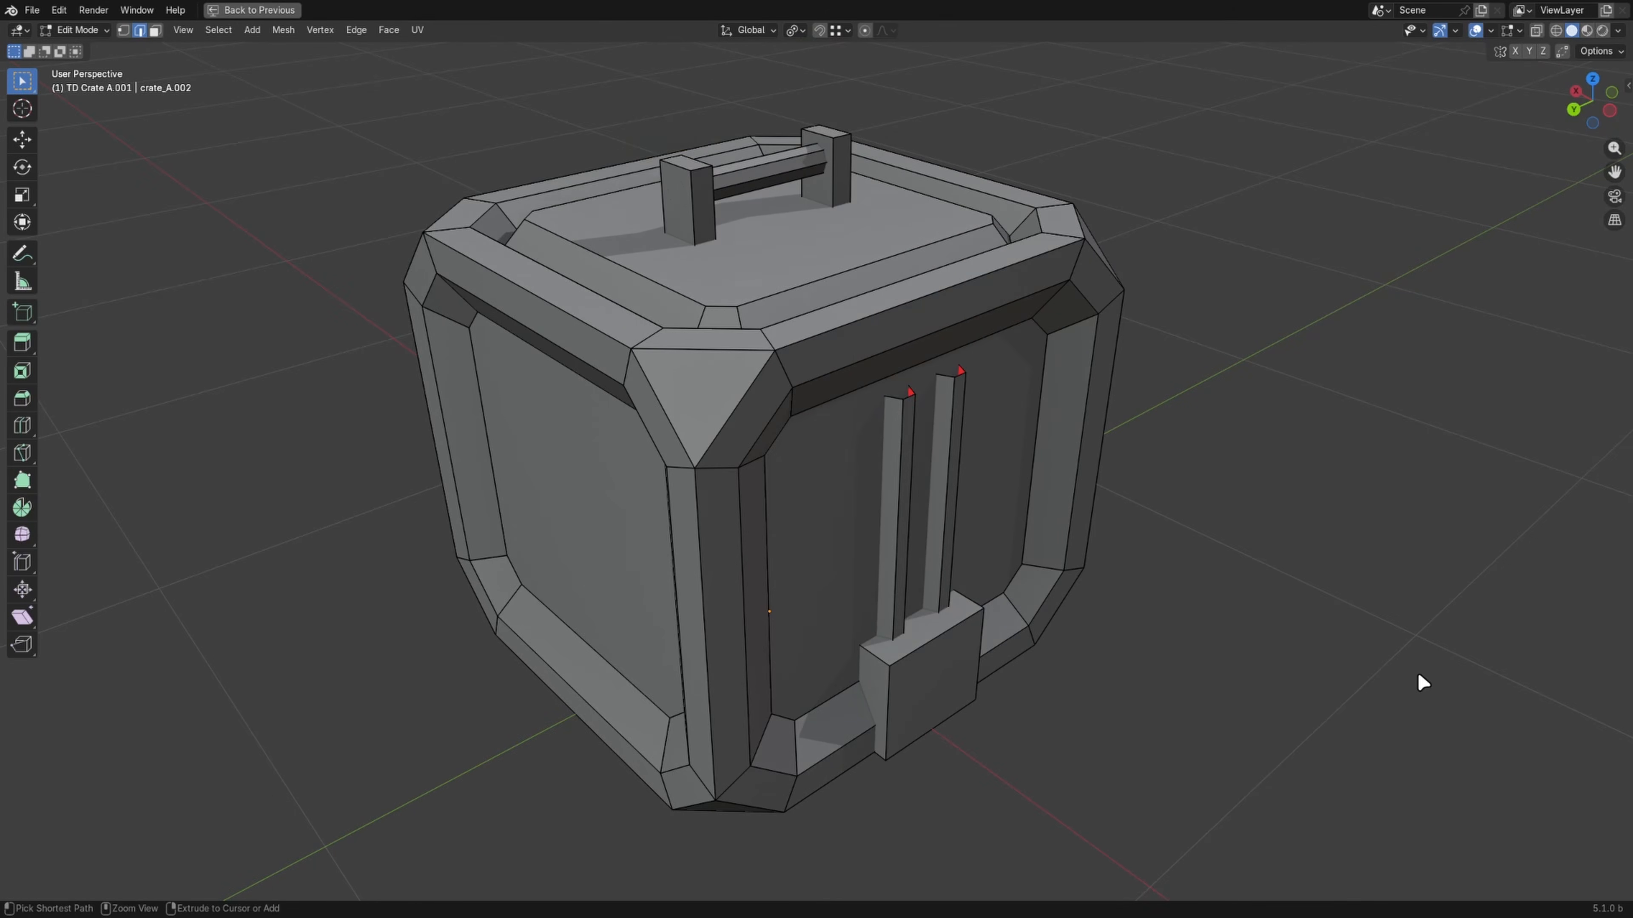
key(ctrl+z)
key(ctrl+z)
key(ctrl+z)
key(ctrl+z)
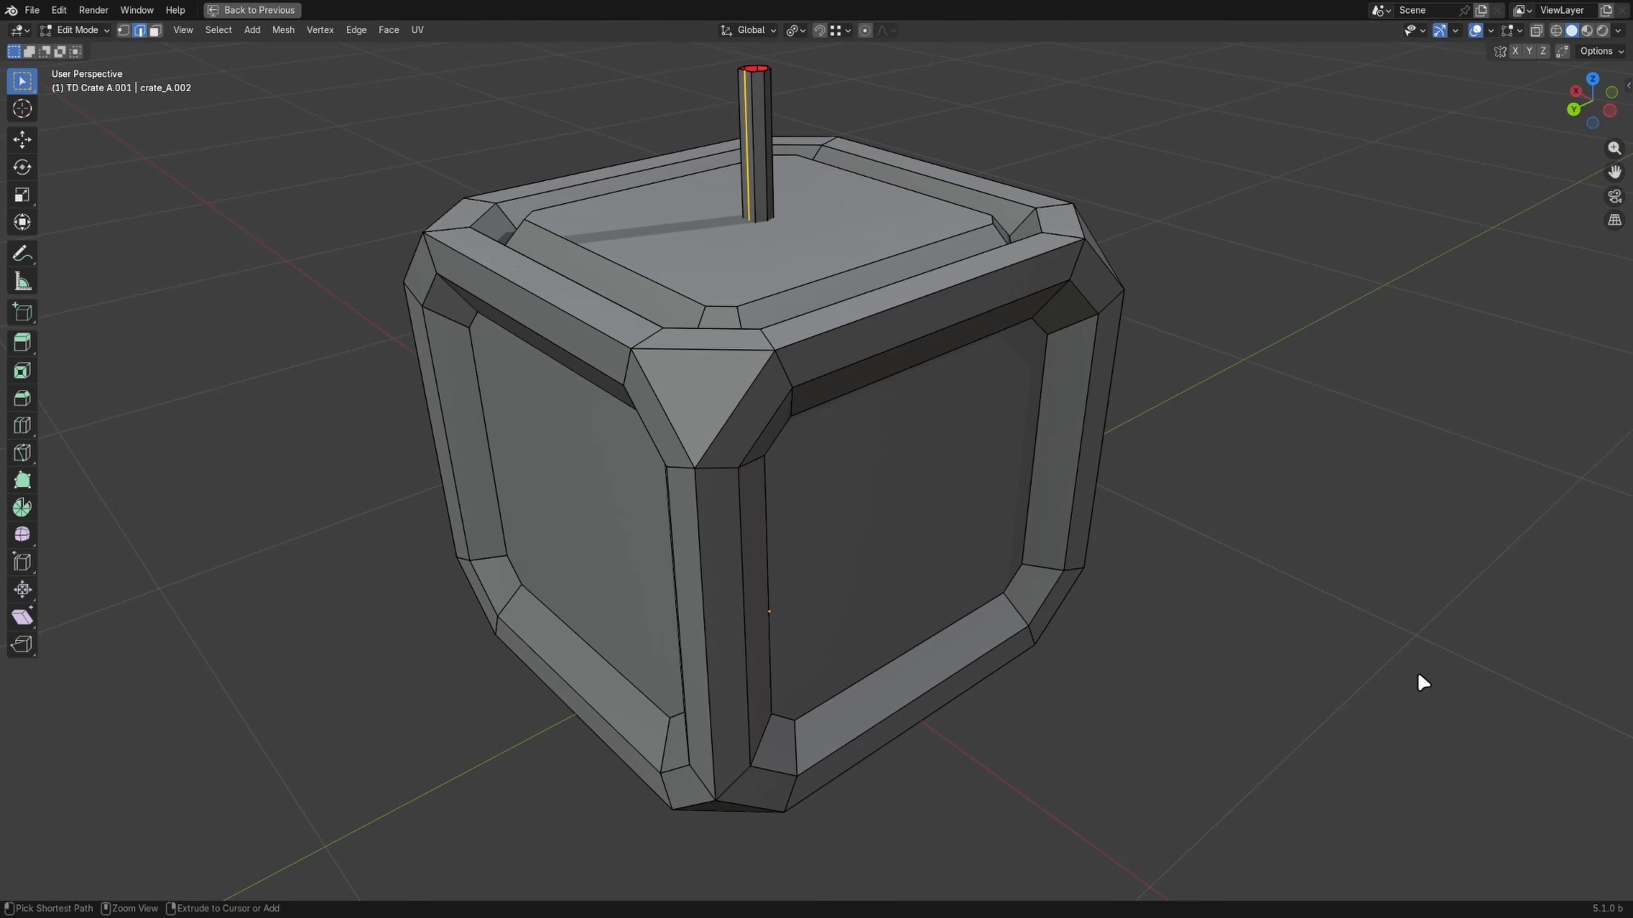
key(ctrl+z)
key(ctrl+z)
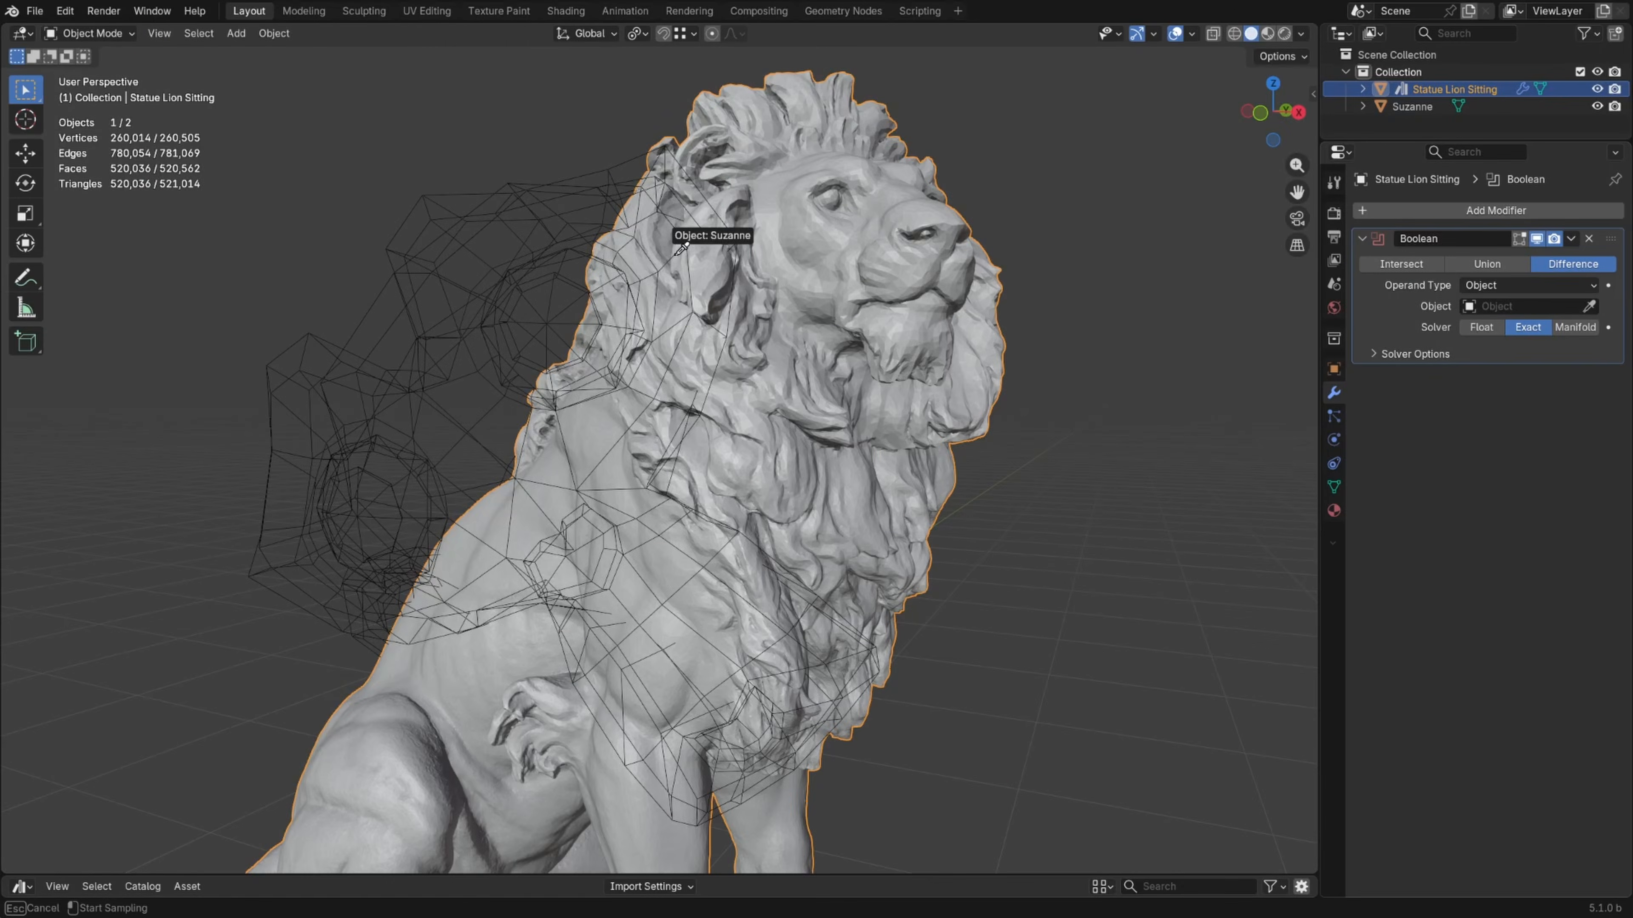
Step: Assign Suzanne as the lion statue's Boolean Difference object and move Suzanne to shift the cut
click(678, 249)
click(623, 291)
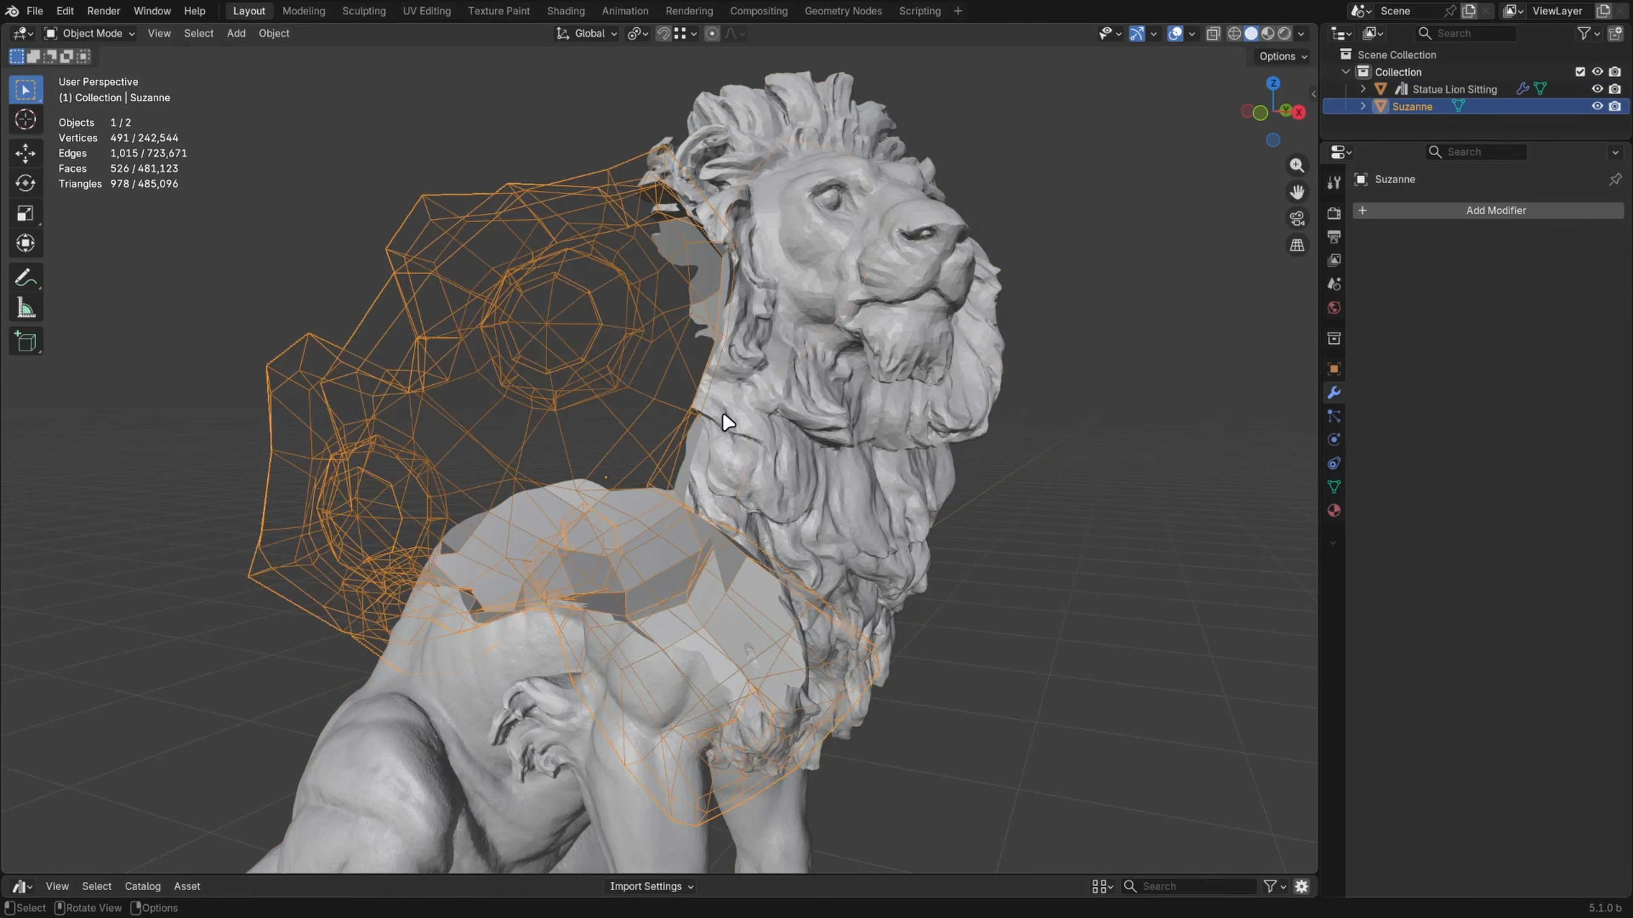
key(g)
click(746, 394)
Step: Switch the lion statue's Boolean solver to Manifold and start moving the Suzanne cutter again
click(847, 380)
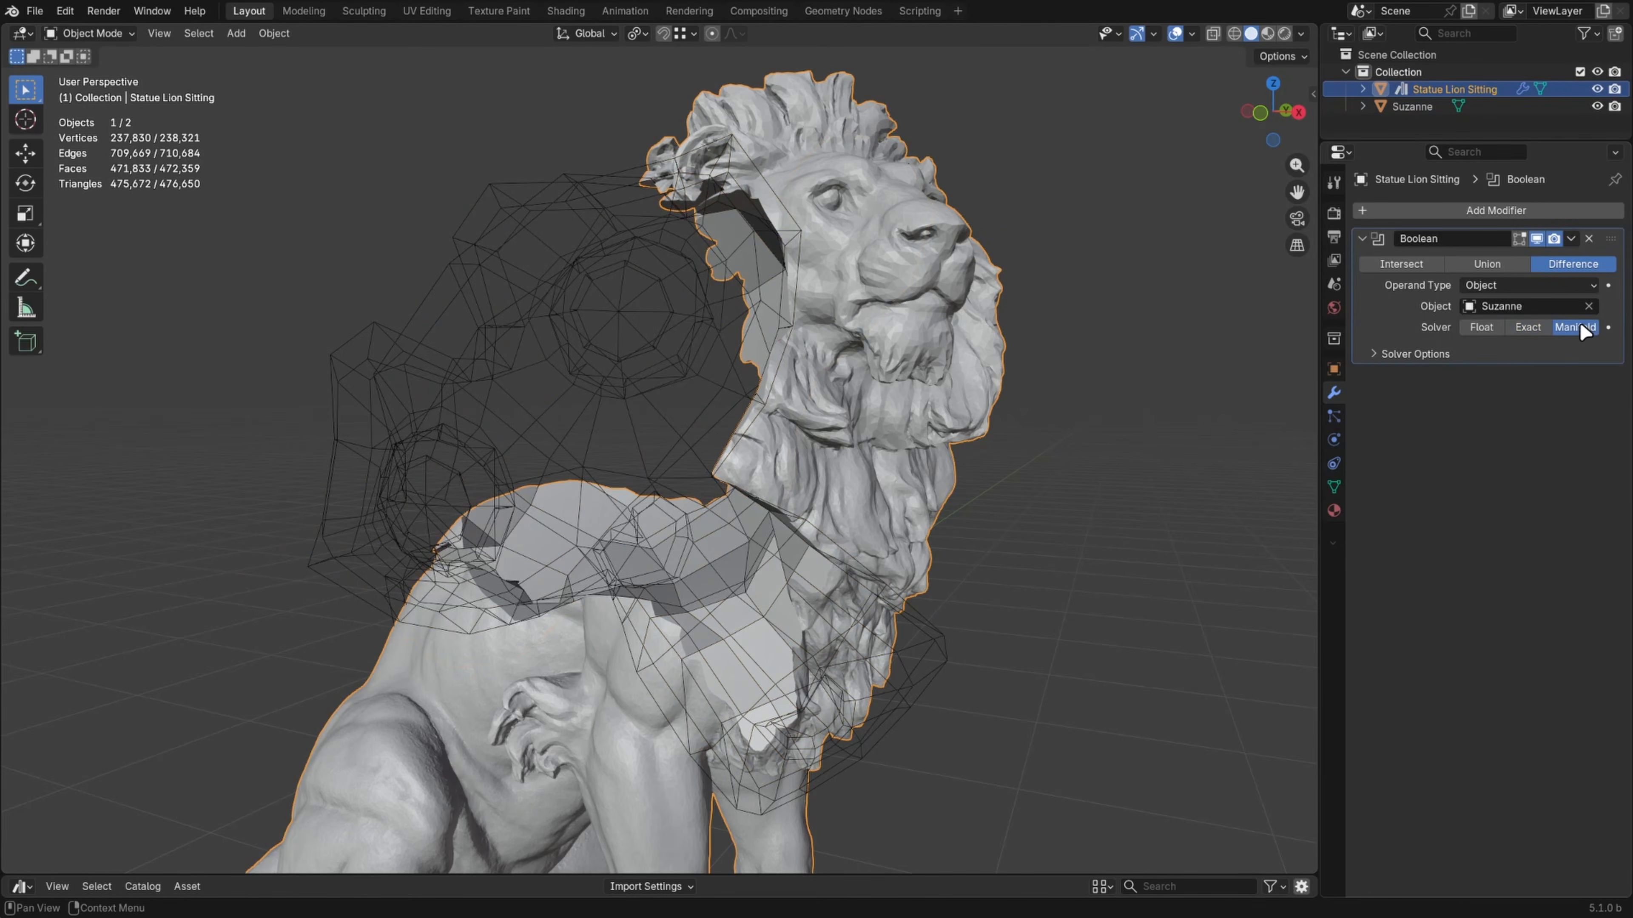
click(642, 335)
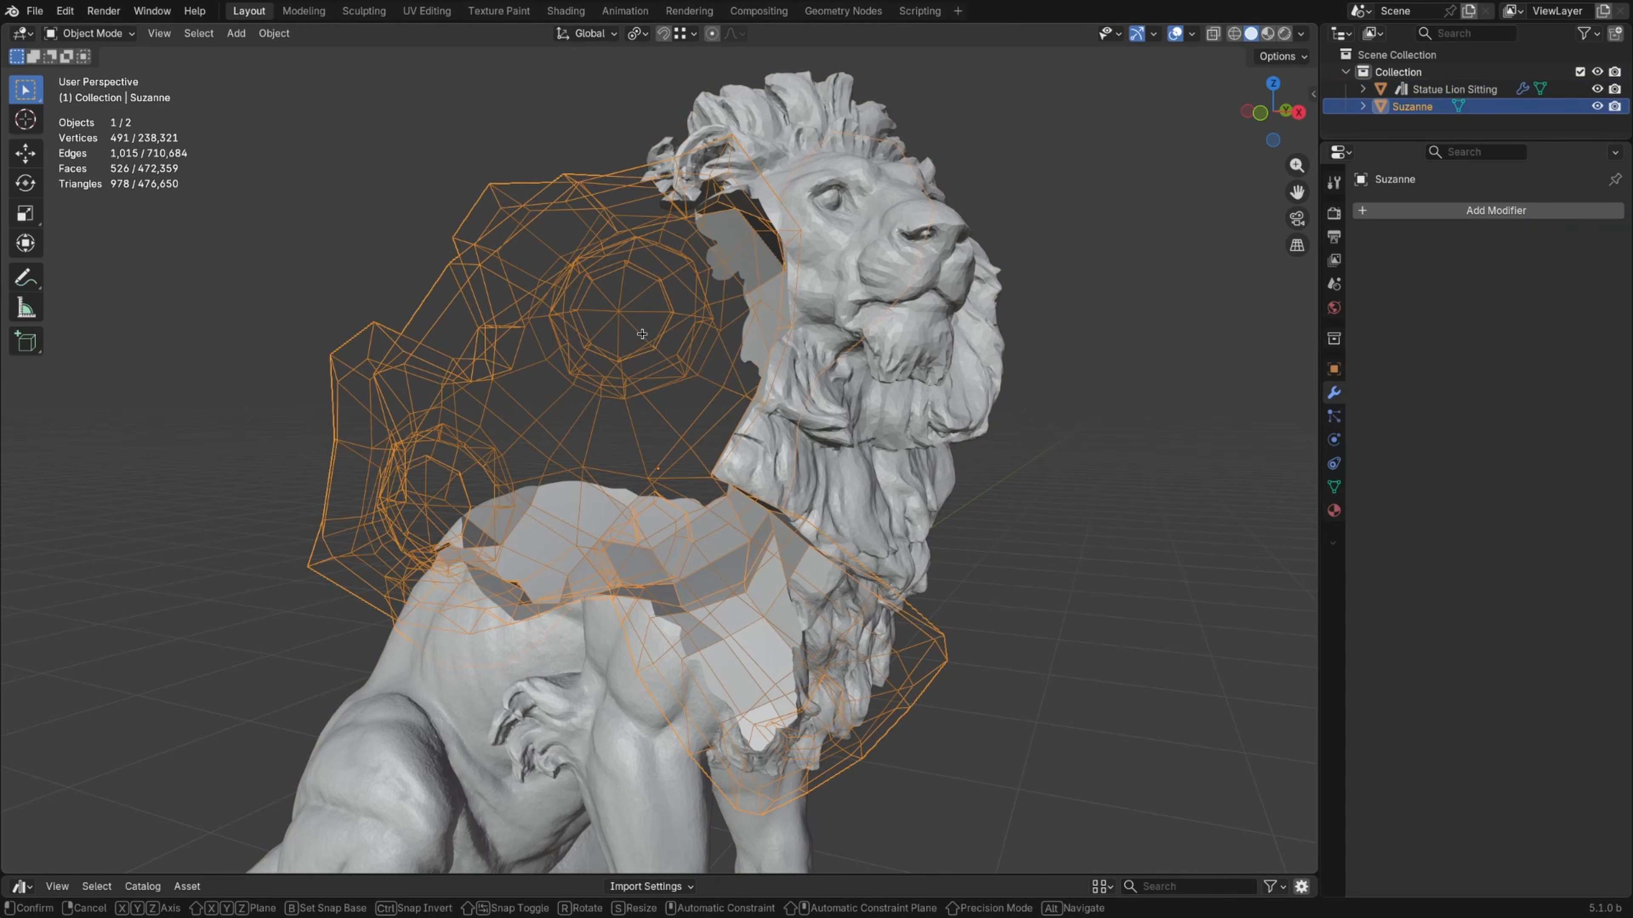
key(g)
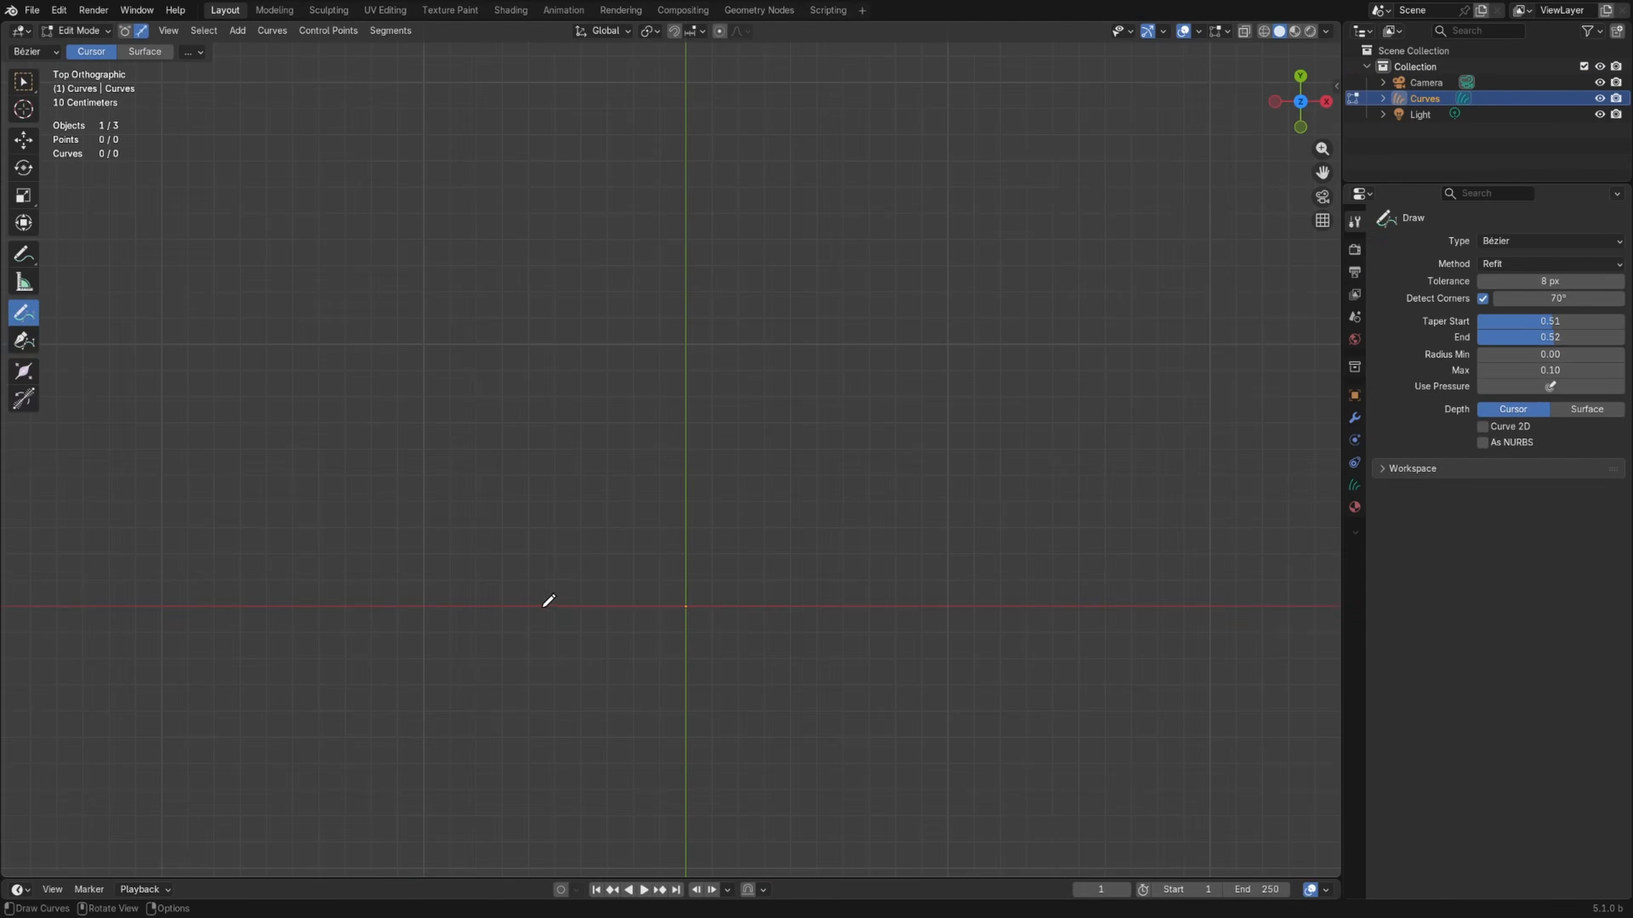
Step: Draw seven tapered Bézier curves fanning upward from the red axis line like blades of grass
drag(513, 397, 508, 385)
drag(657, 326, 679, 298)
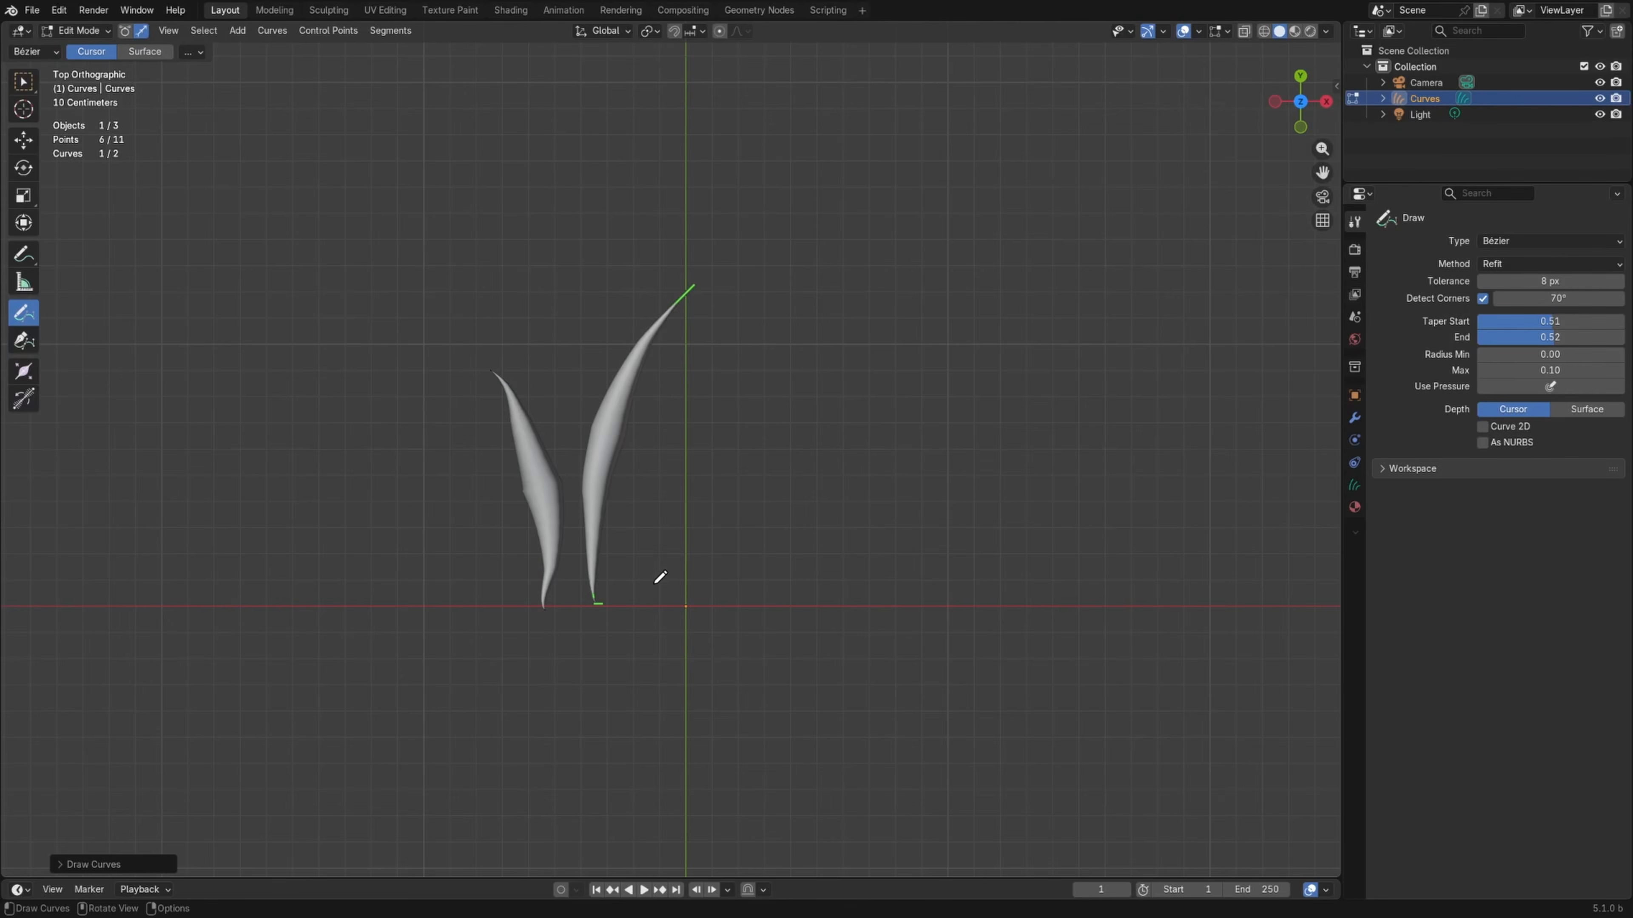
drag(658, 597, 685, 390)
drag(727, 600, 809, 200)
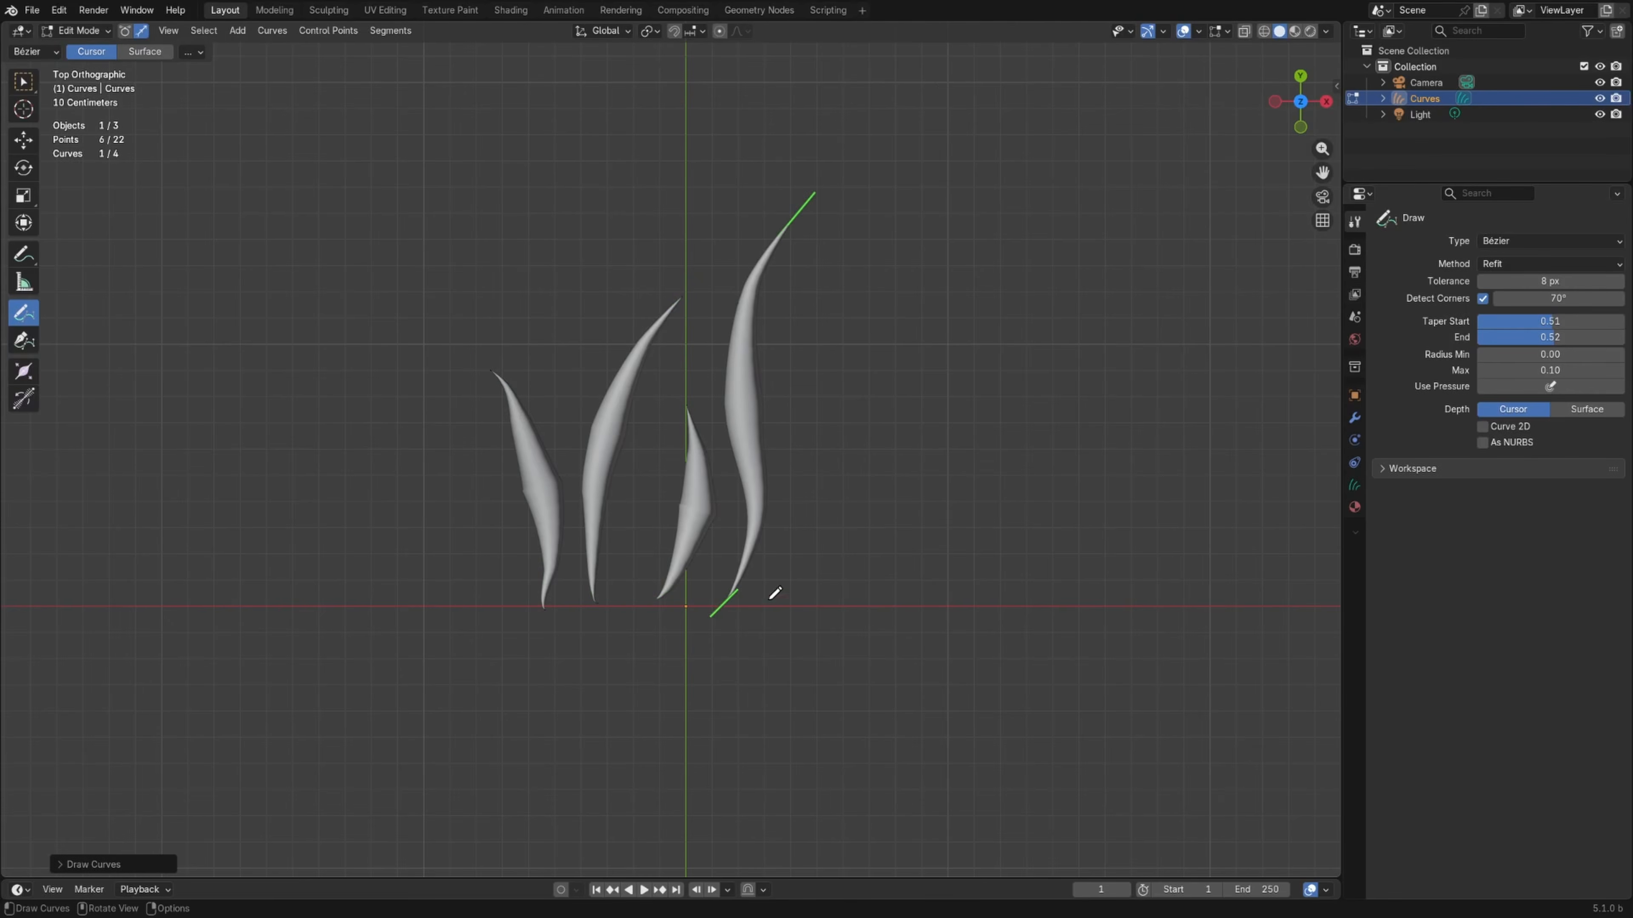
drag(771, 607, 818, 355)
drag(833, 605, 1037, 444)
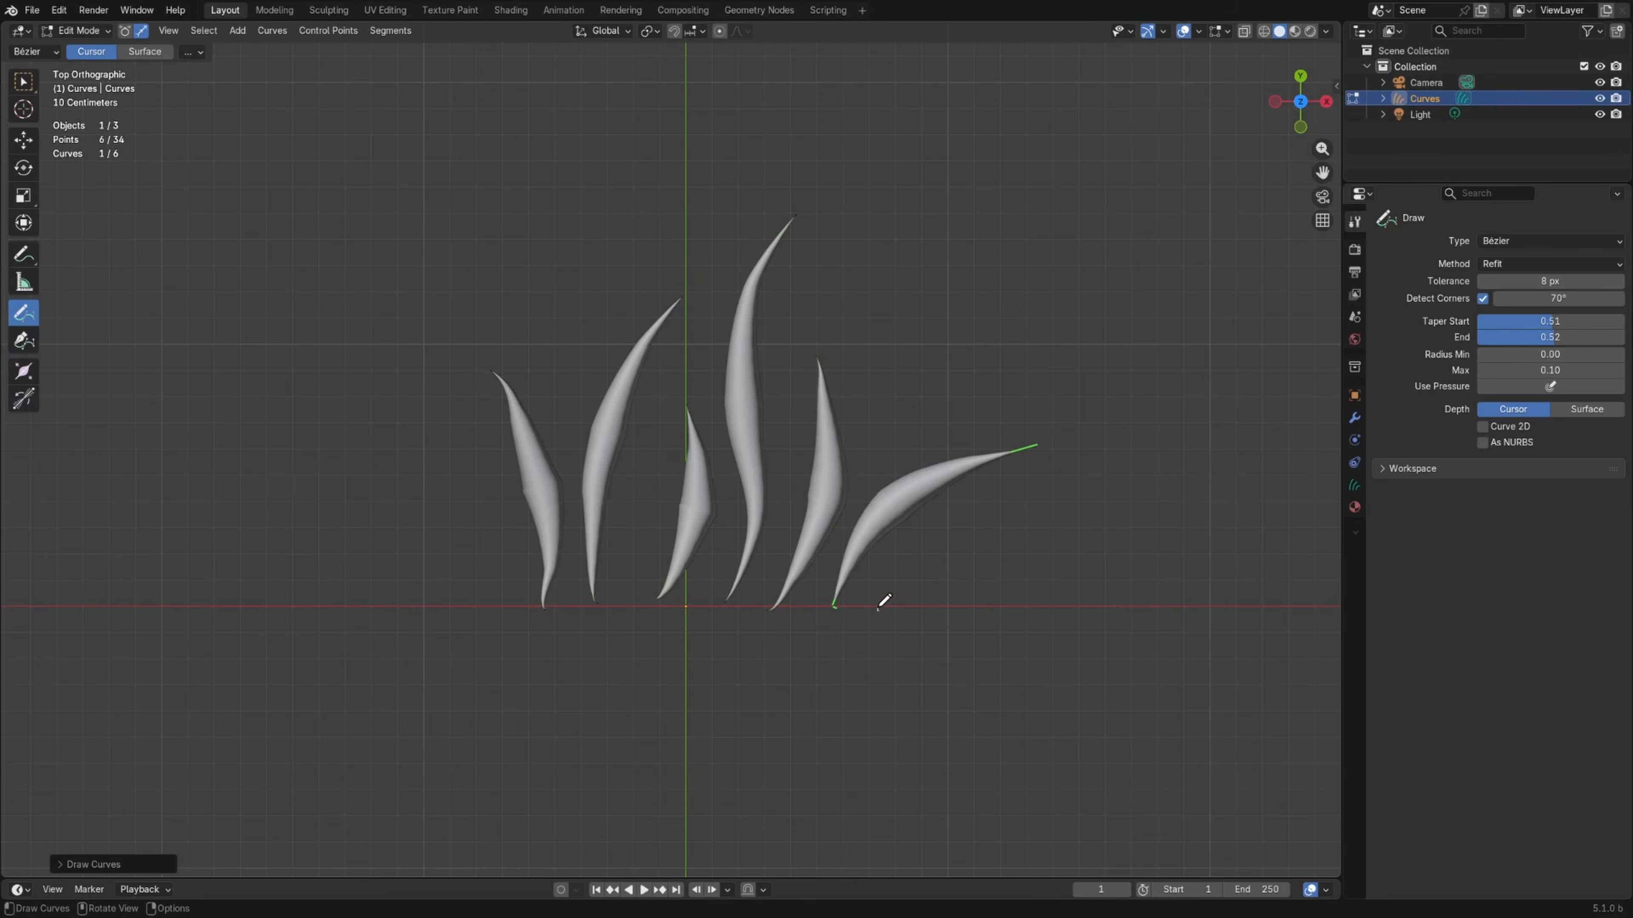
drag(878, 607, 1037, 519)
Step: Switch the curves to Sculpt Mode, clear the selection, lasso-select parts of the blades and comb them
key(ctrl+Tab)
key(alt+a)
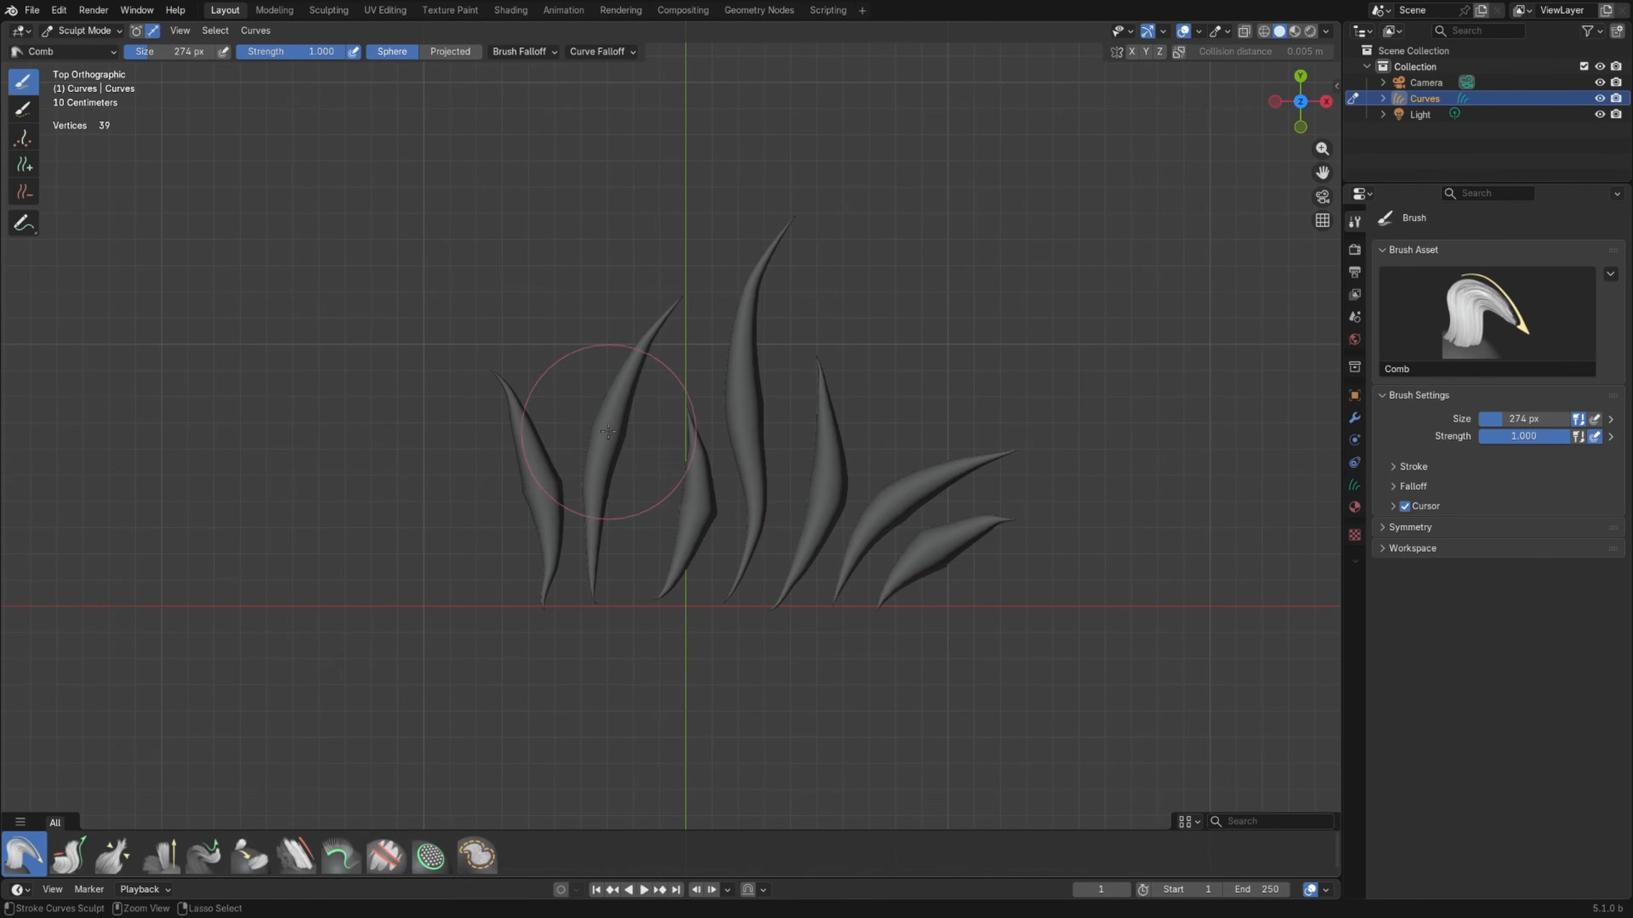
mouse_move(603, 429)
ctrl+right_down()
mouse_move(769, 537)
mouse_move(760, 379)
ctrl+right_up()
mouse_move(926, 560)
ctrl+right_down()
mouse_move(1017, 481)
mouse_move(868, 381)
mouse_move(676, 564)
ctrl+right_up()
mouse_move(674, 586)
mouse_down()
mouse_move(1006, 533)
mouse_move(882, 393)
mouse_move(864, 438)
mouse_up()
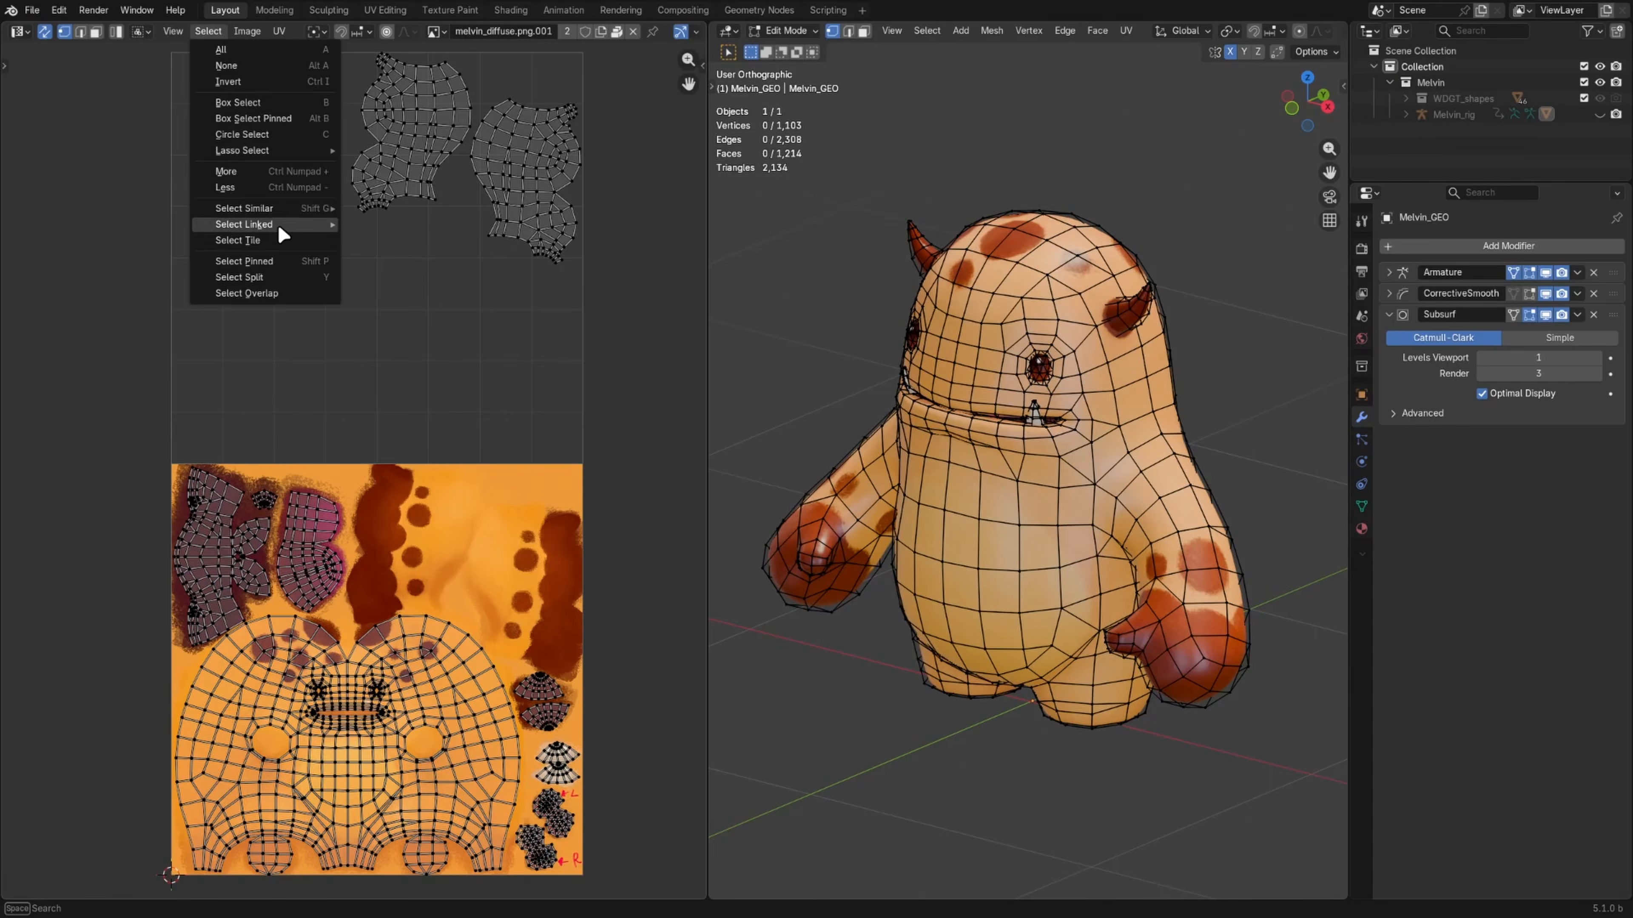
Step: Select the UVs by tile and set the tile to 0, 1 so the arm islands are chosen
click(280, 239)
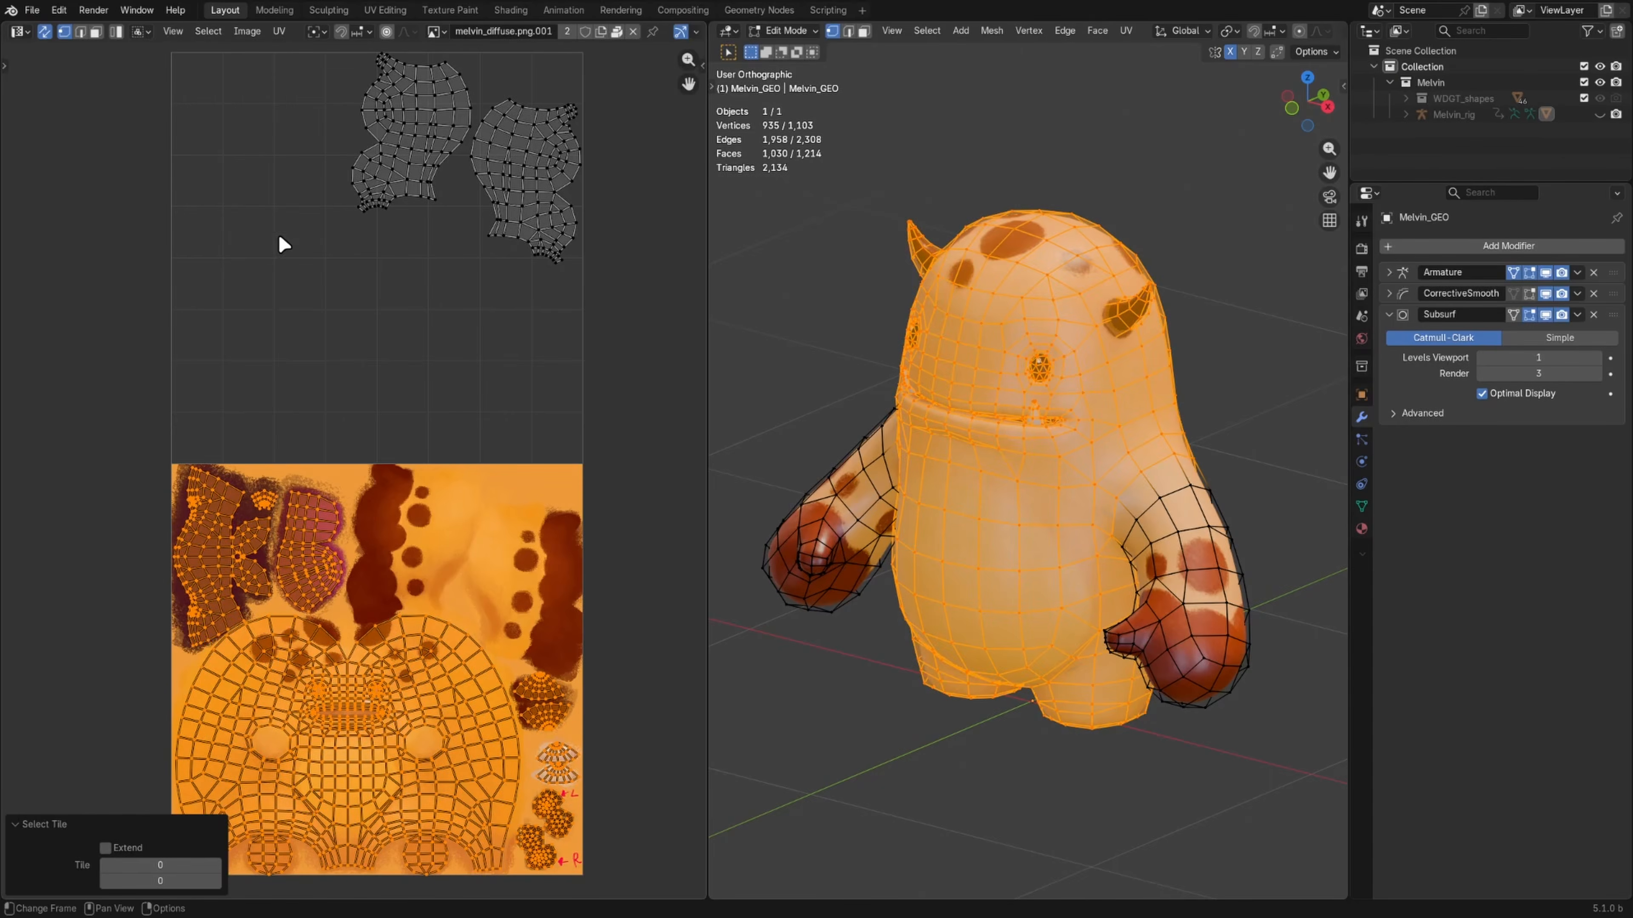
click(215, 878)
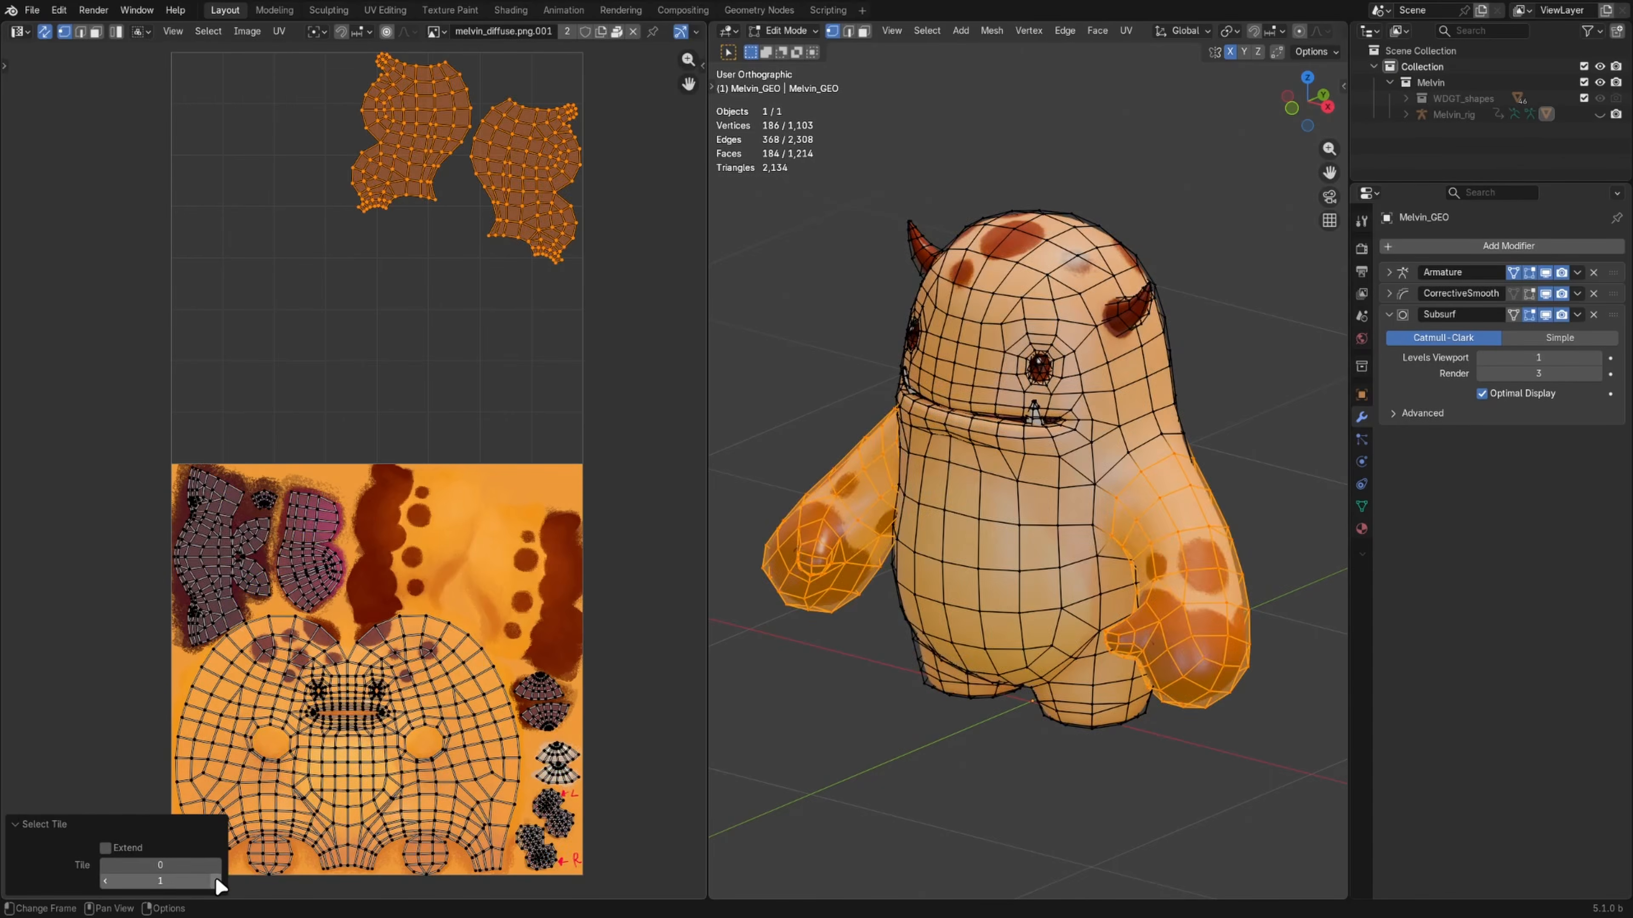
Step: Return the character to Object Mode and adjust the edge opacity of the UV geometry overlay
key(Tab)
click(656, 32)
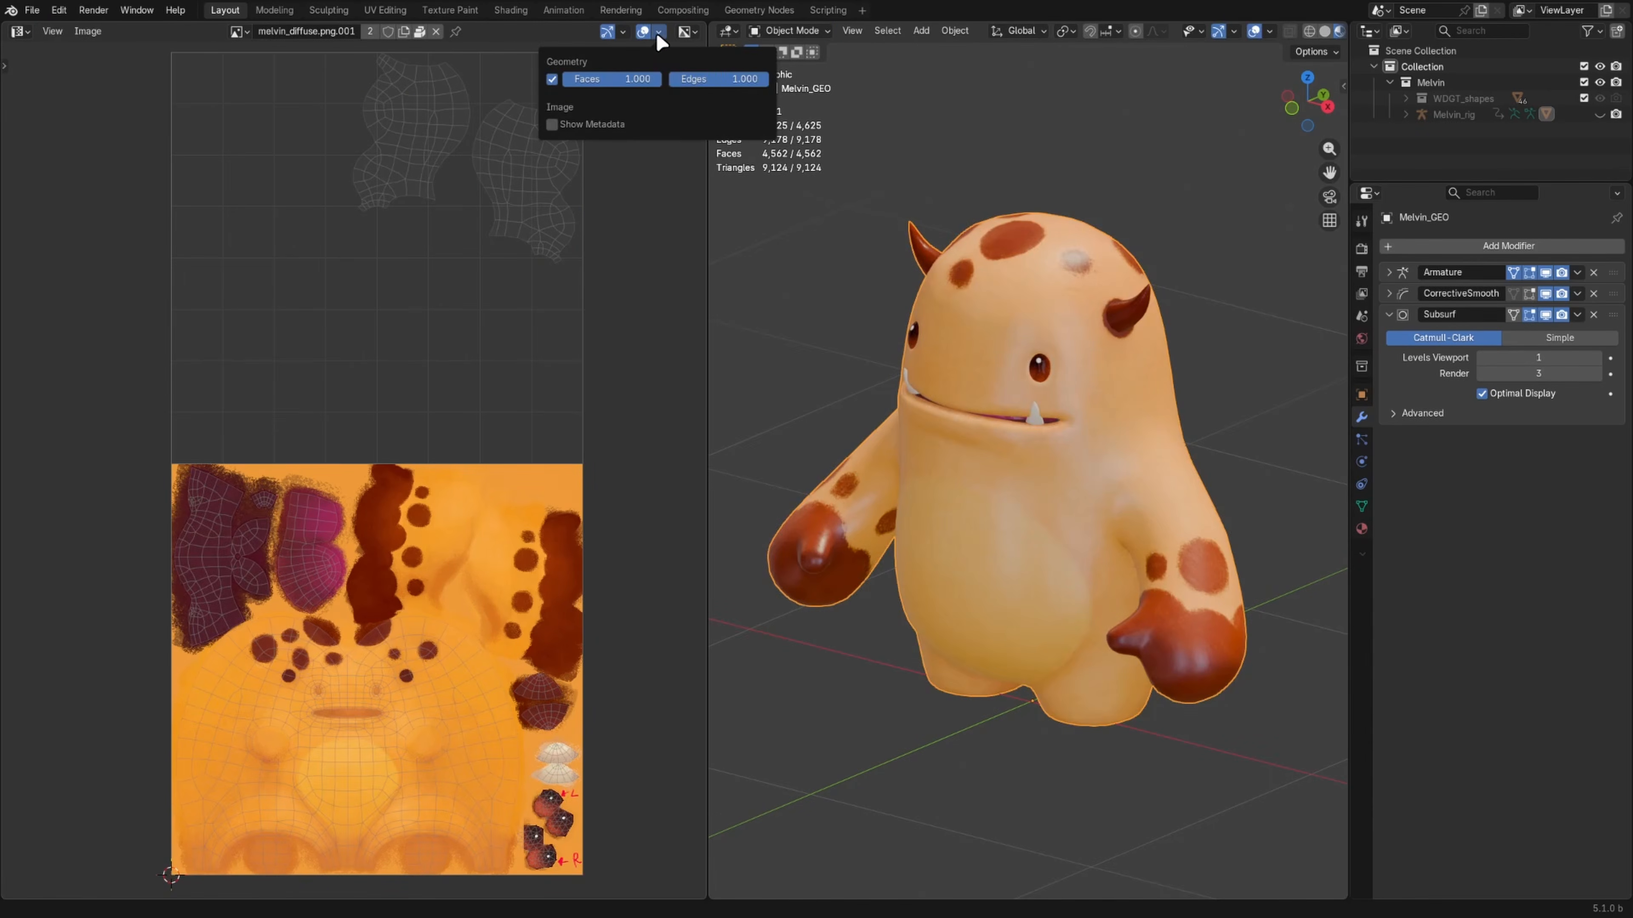
mouse_move(740, 78)
mouse_down()
mouse_move(671, 79)
mouse_move(768, 79)
mouse_up()
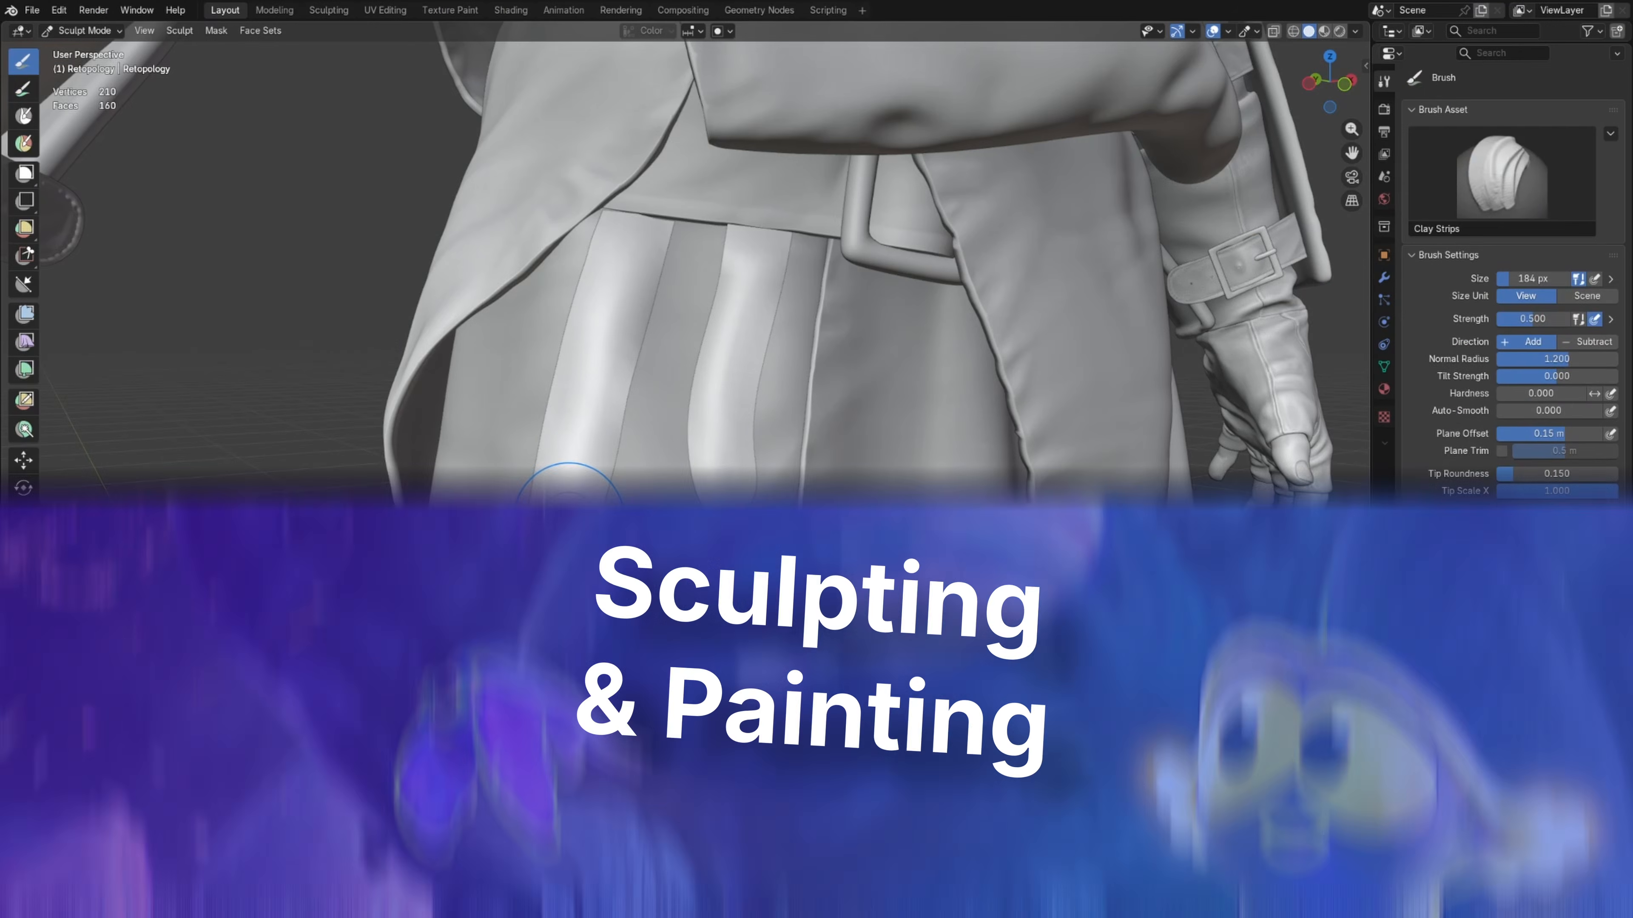
Step: Brush along both hanging cloth strips in Sculpt Mode and mask the middle of the shorter one
drag(543, 618, 630, 247)
mouse_move(746, 270)
mouse_down()
mouse_move(740, 452)
mouse_move(740, 331)
mouse_move(729, 358)
mouse_up()
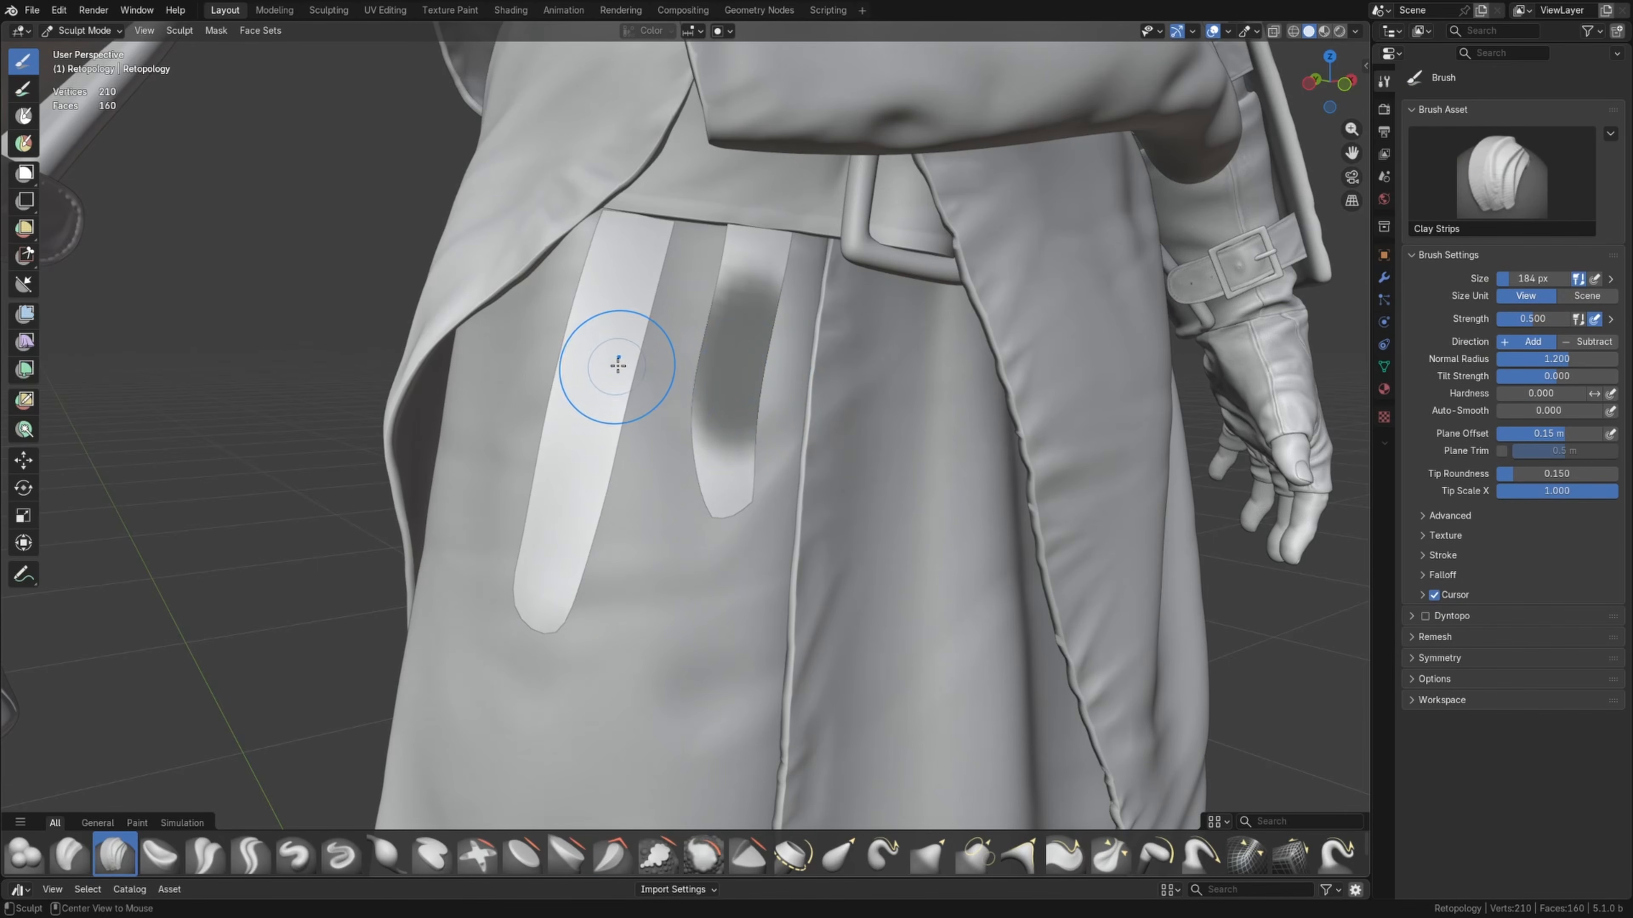
mouse_move(619, 365)
mouse_down()
mouse_move(575, 487)
mouse_move(626, 281)
mouse_move(591, 489)
mouse_up()
mouse_move(774, 281)
mouse_down()
mouse_move(741, 370)
mouse_move(748, 417)
mouse_move(740, 384)
mouse_up()
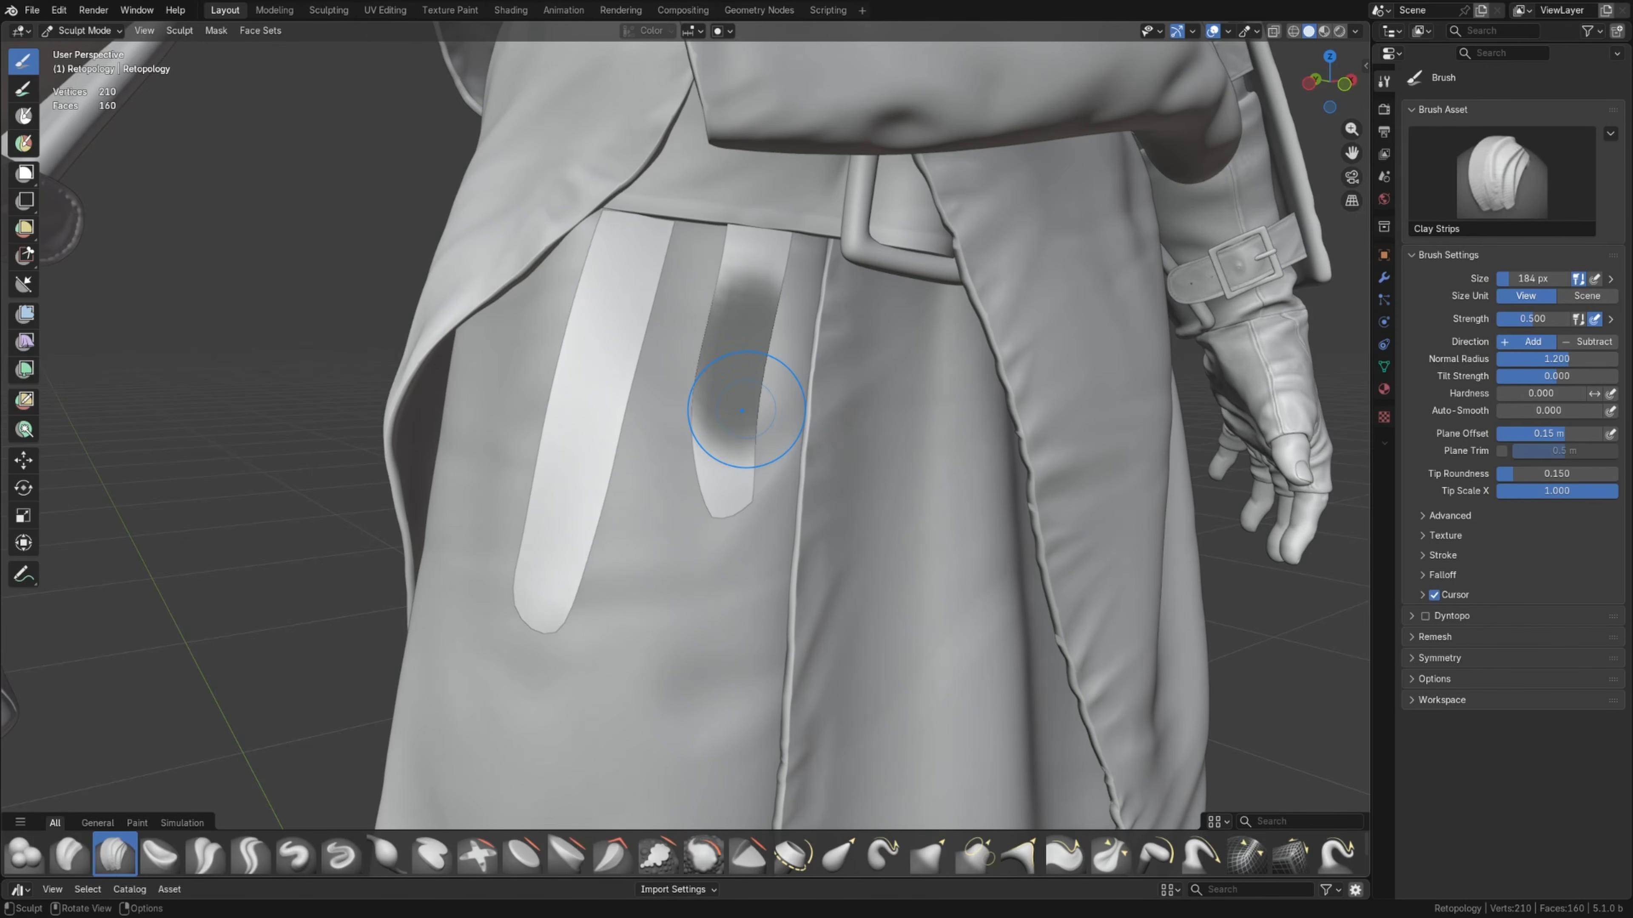
Step: Reduce the preview size of the brushes in the asset shelf
click(1217, 822)
drag(1252, 725, 1210, 726)
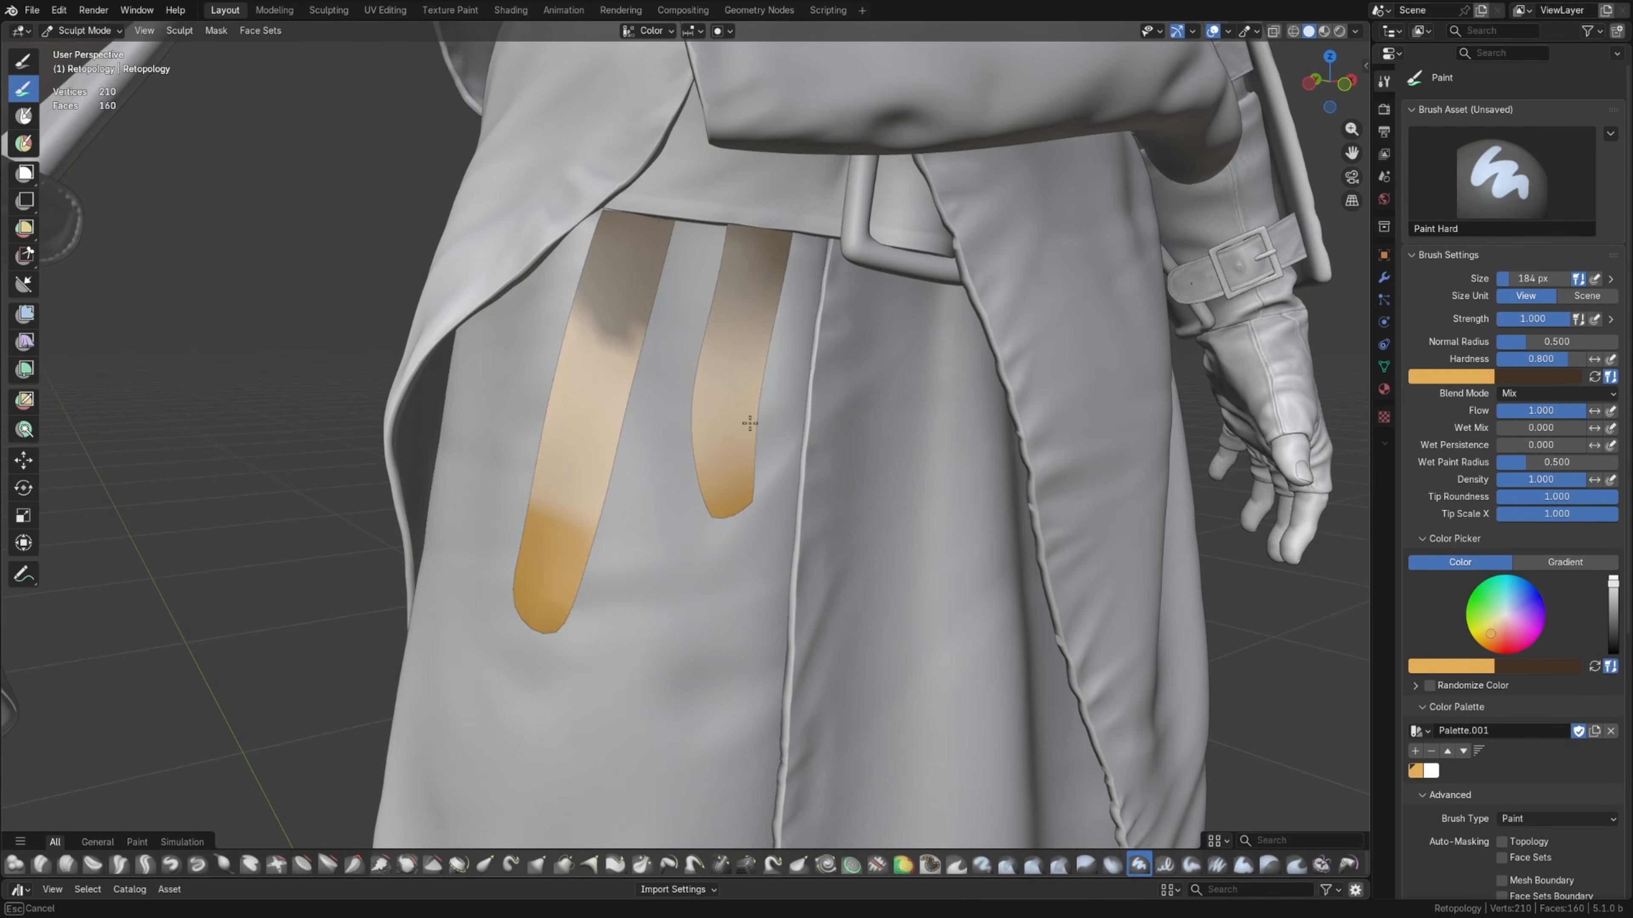
Step: Paint along the upper part and the tip of the longer cloth strip with the Paint Hard brush
drag(614, 399, 611, 251)
drag(572, 542, 551, 608)
Step: Sample several colors from the painted cloth strips into Palette.001
key(shift+x)
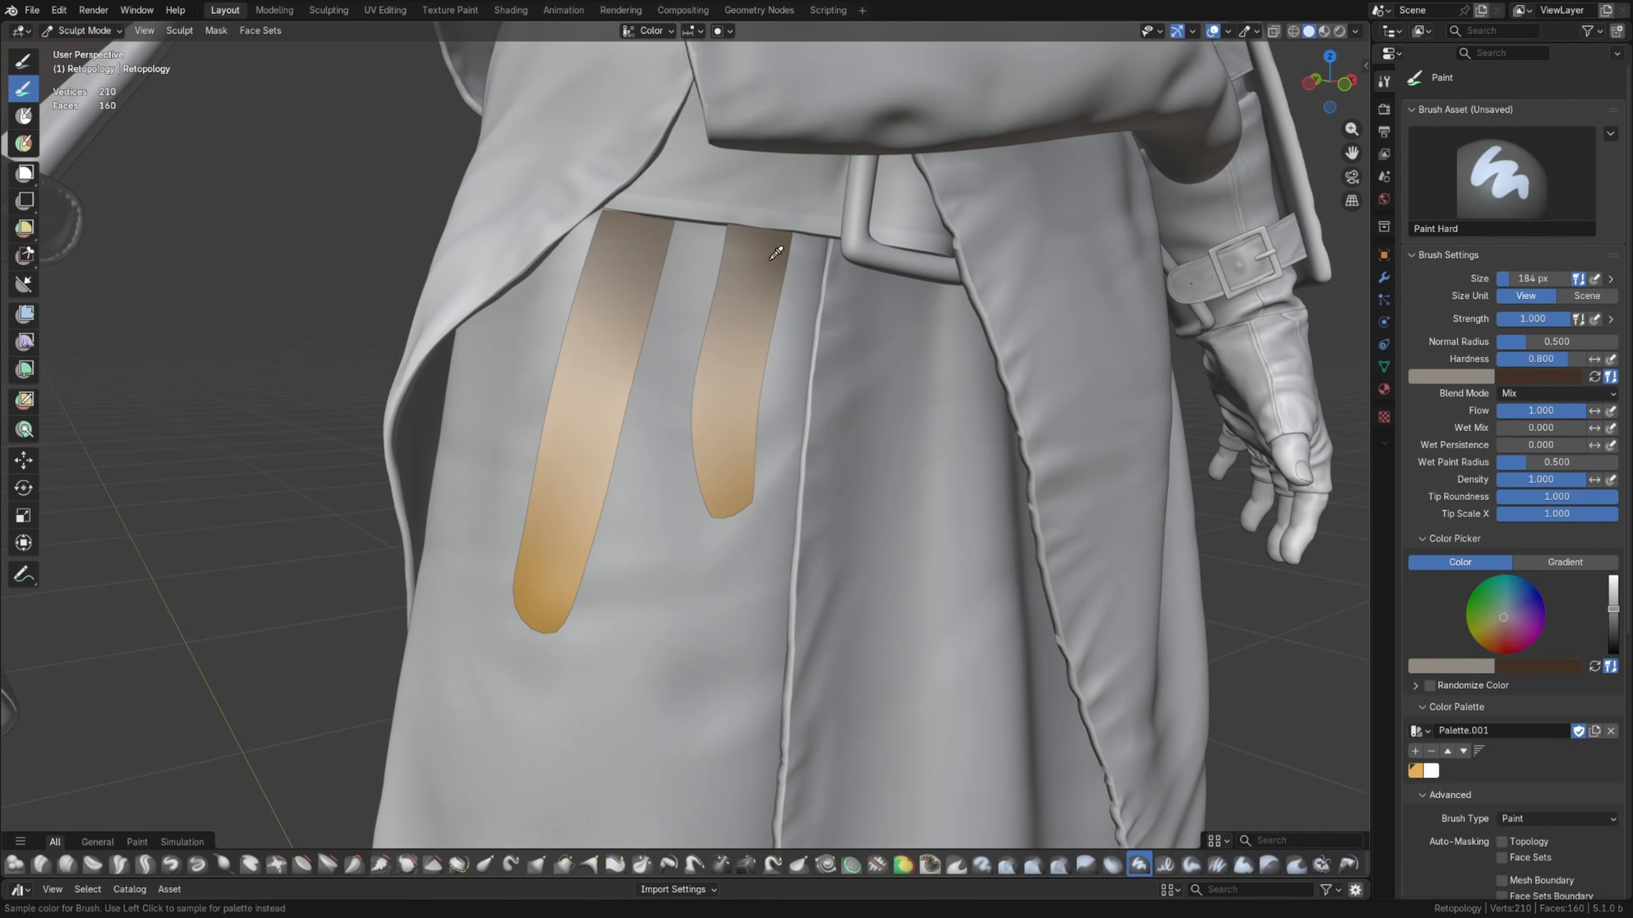
click(765, 271)
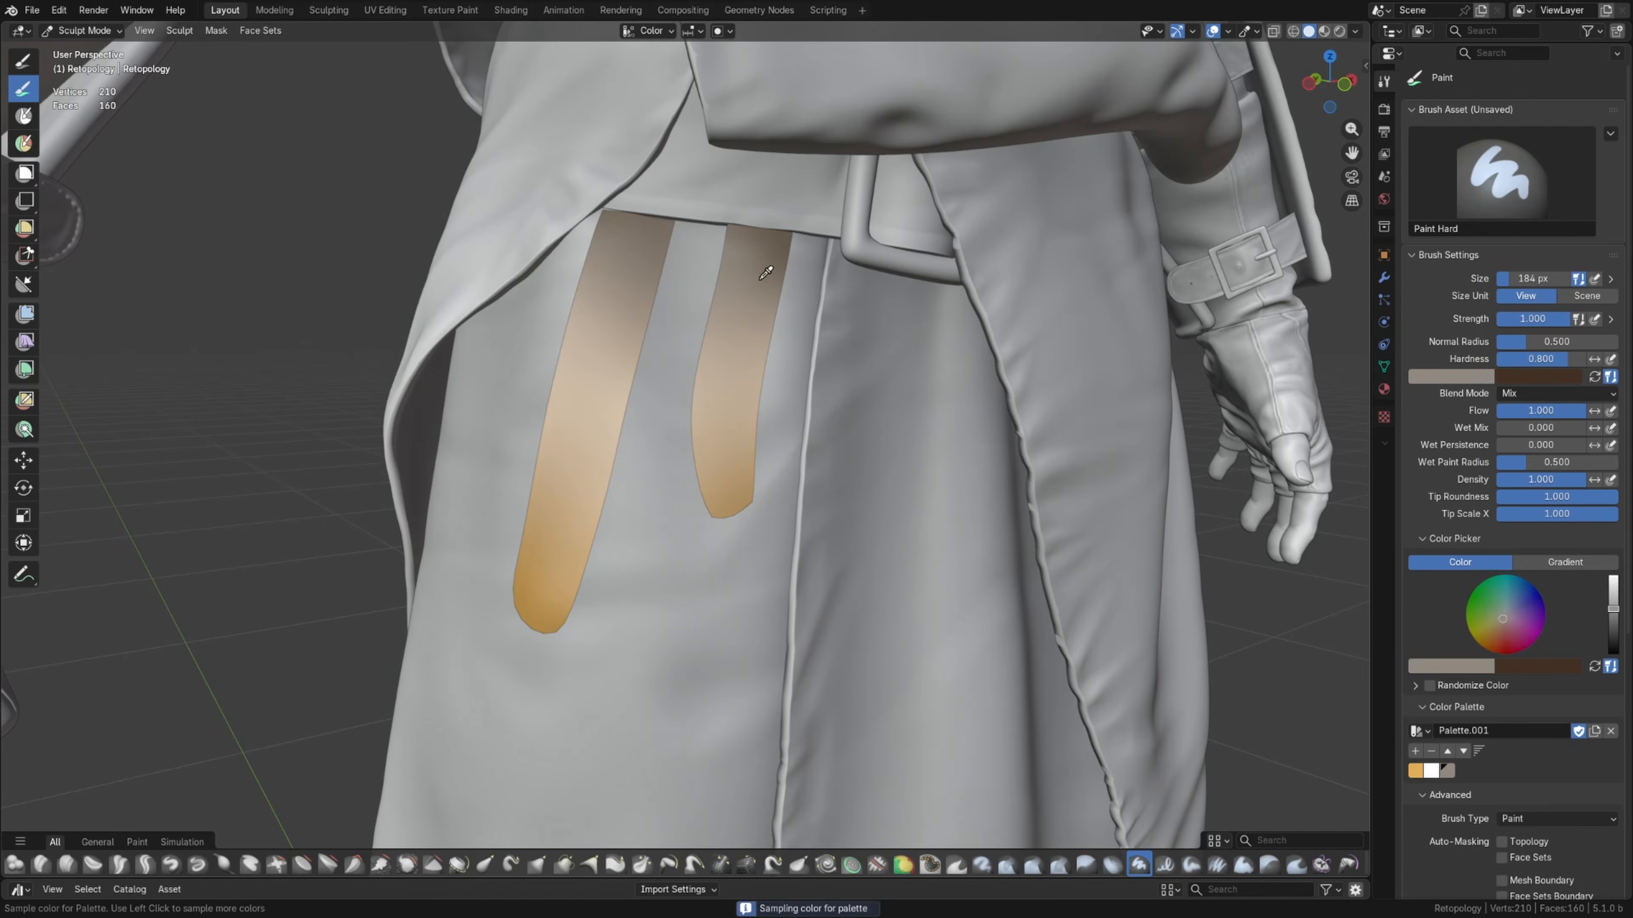
click(732, 505)
Step: Switch the strips to Vertex Paint mode and sample brush colors from several points on both strips
key(ctrl+Tab)
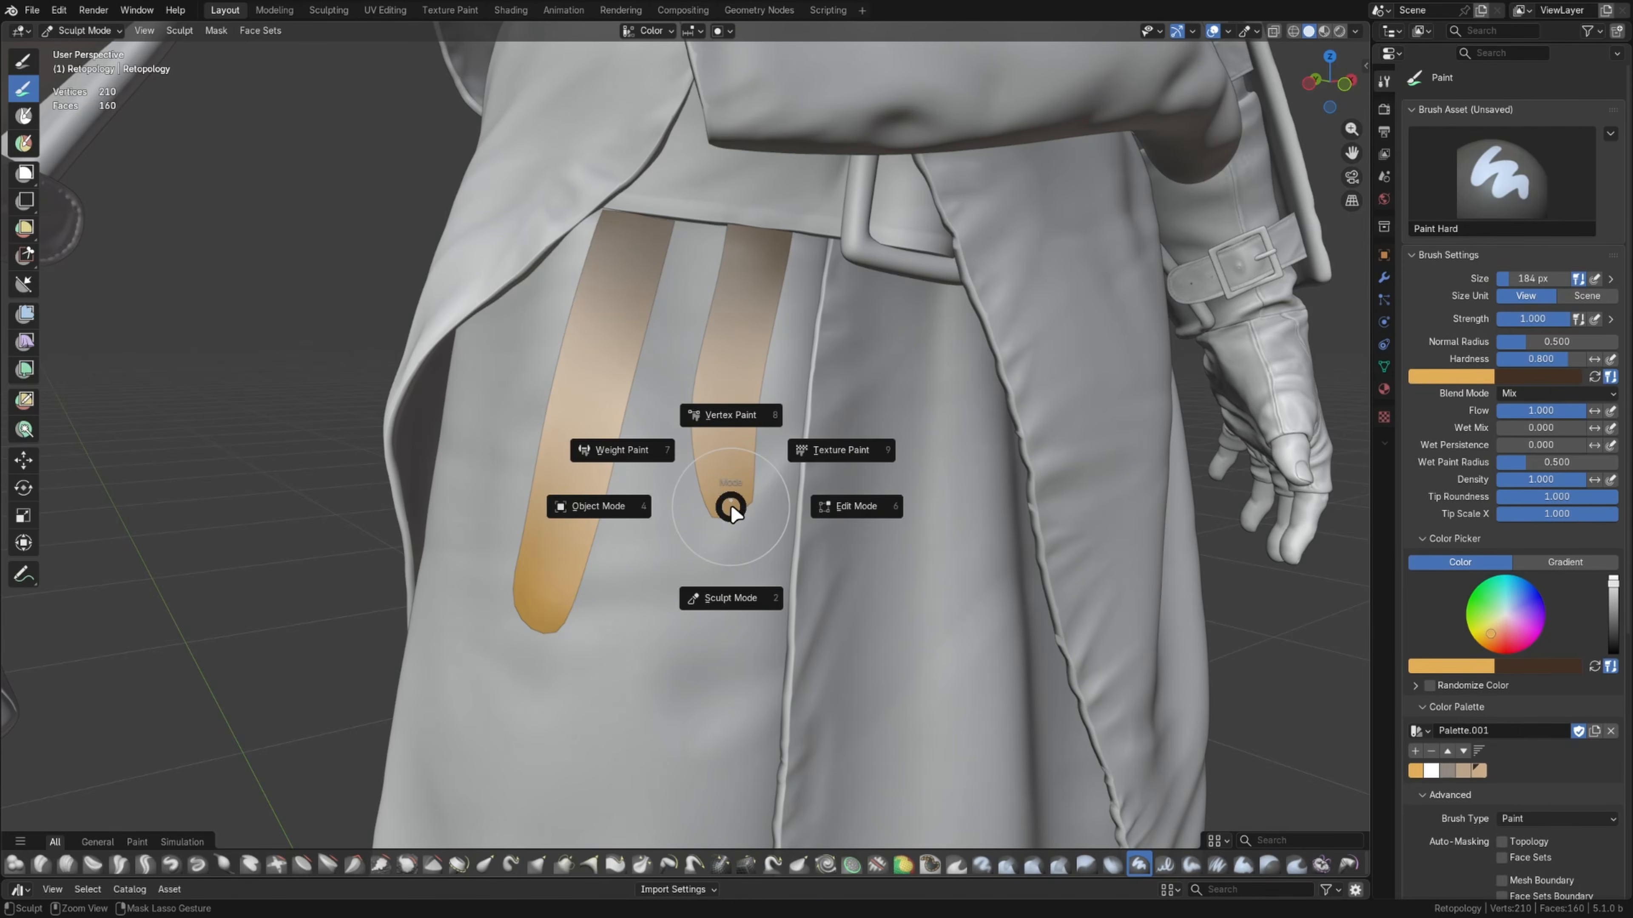
click(748, 399)
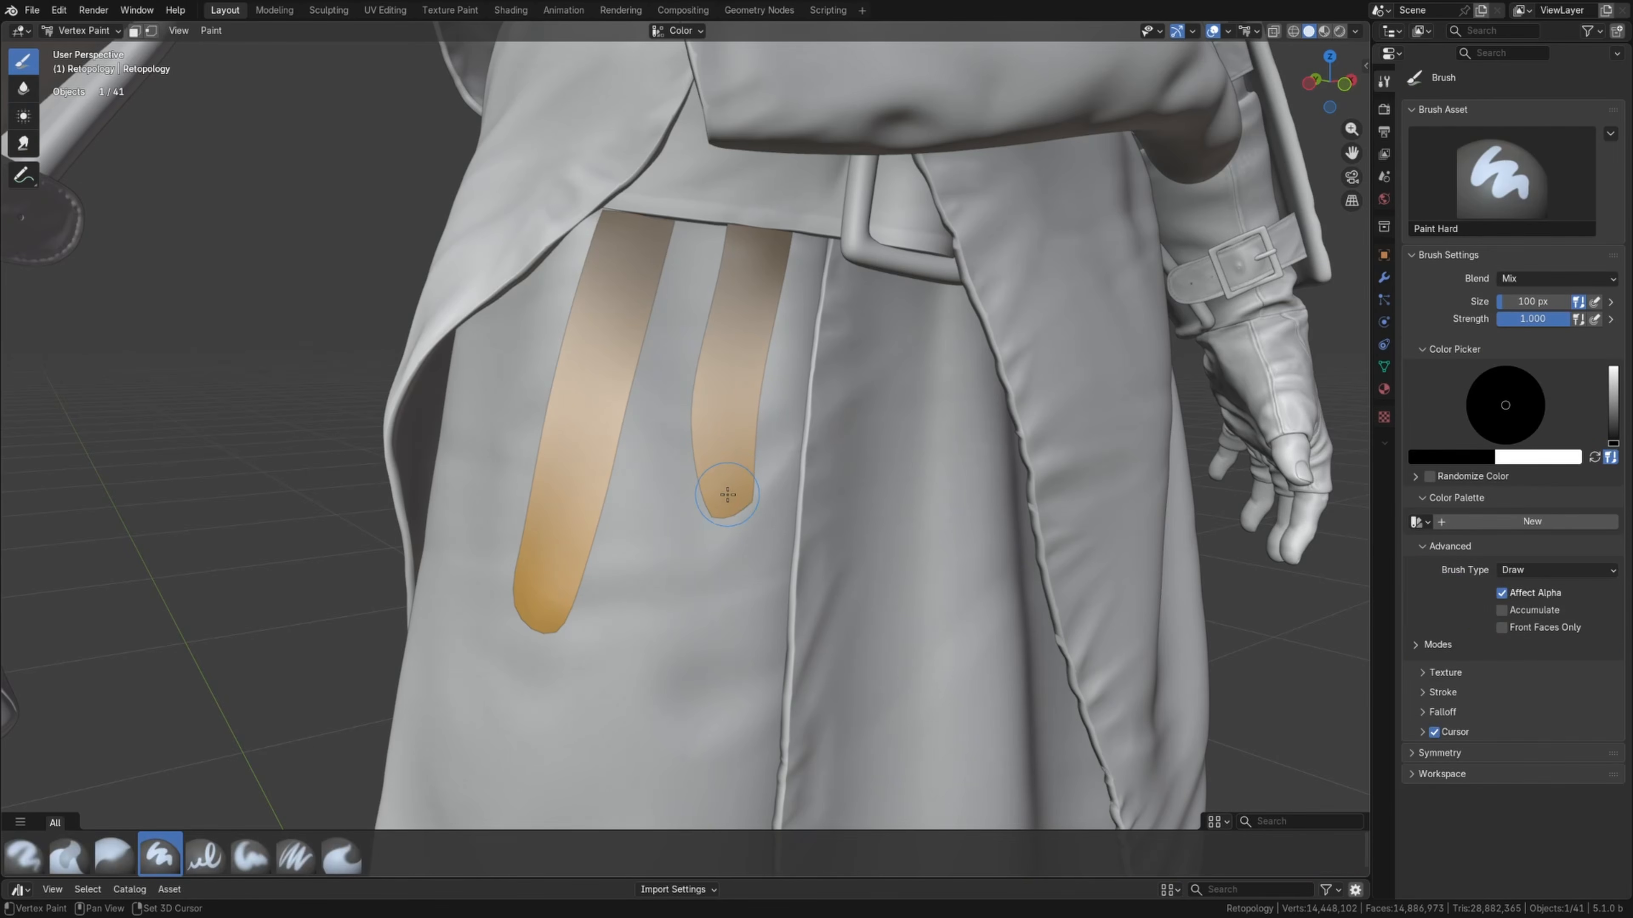
key(shift+x)
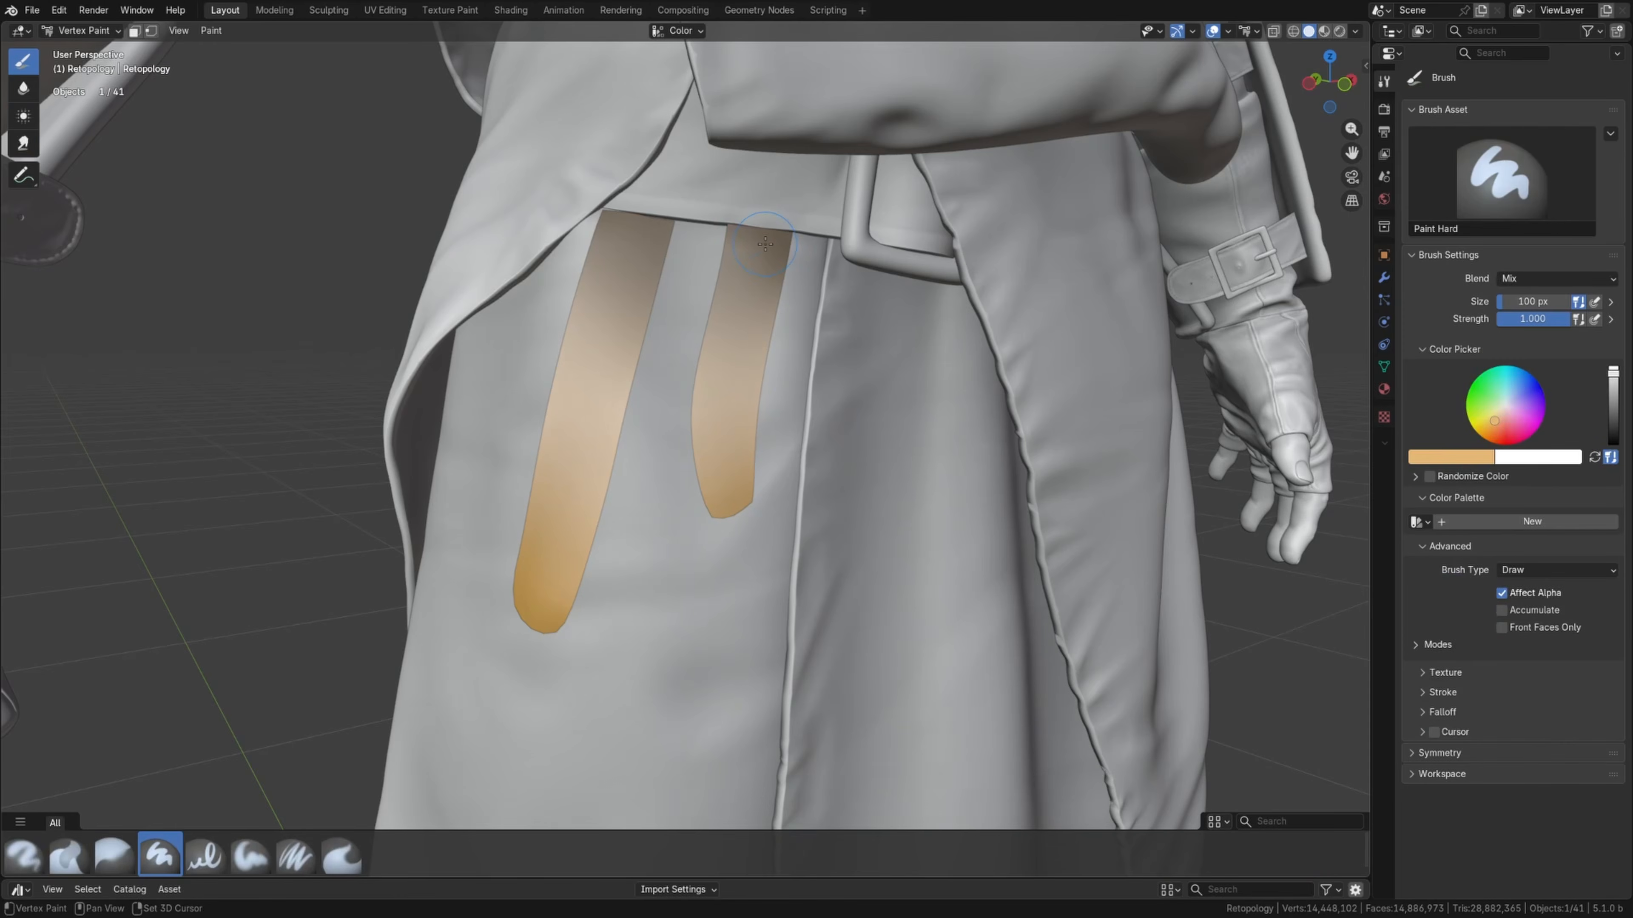
key(shift+x)
key(shift+x)
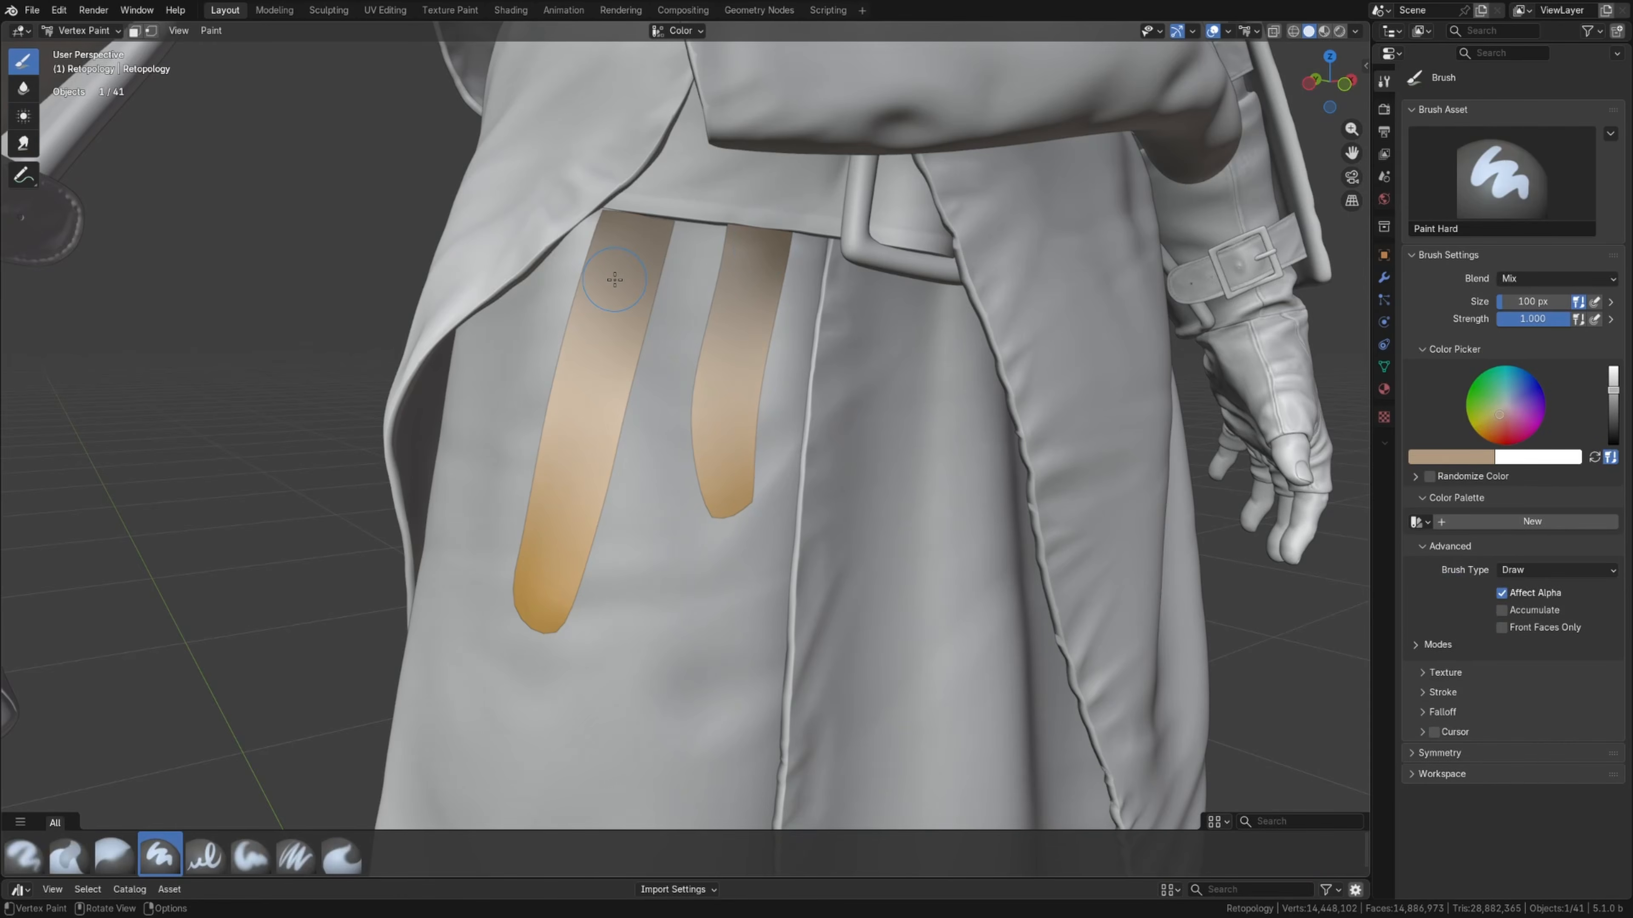
key(shift+x)
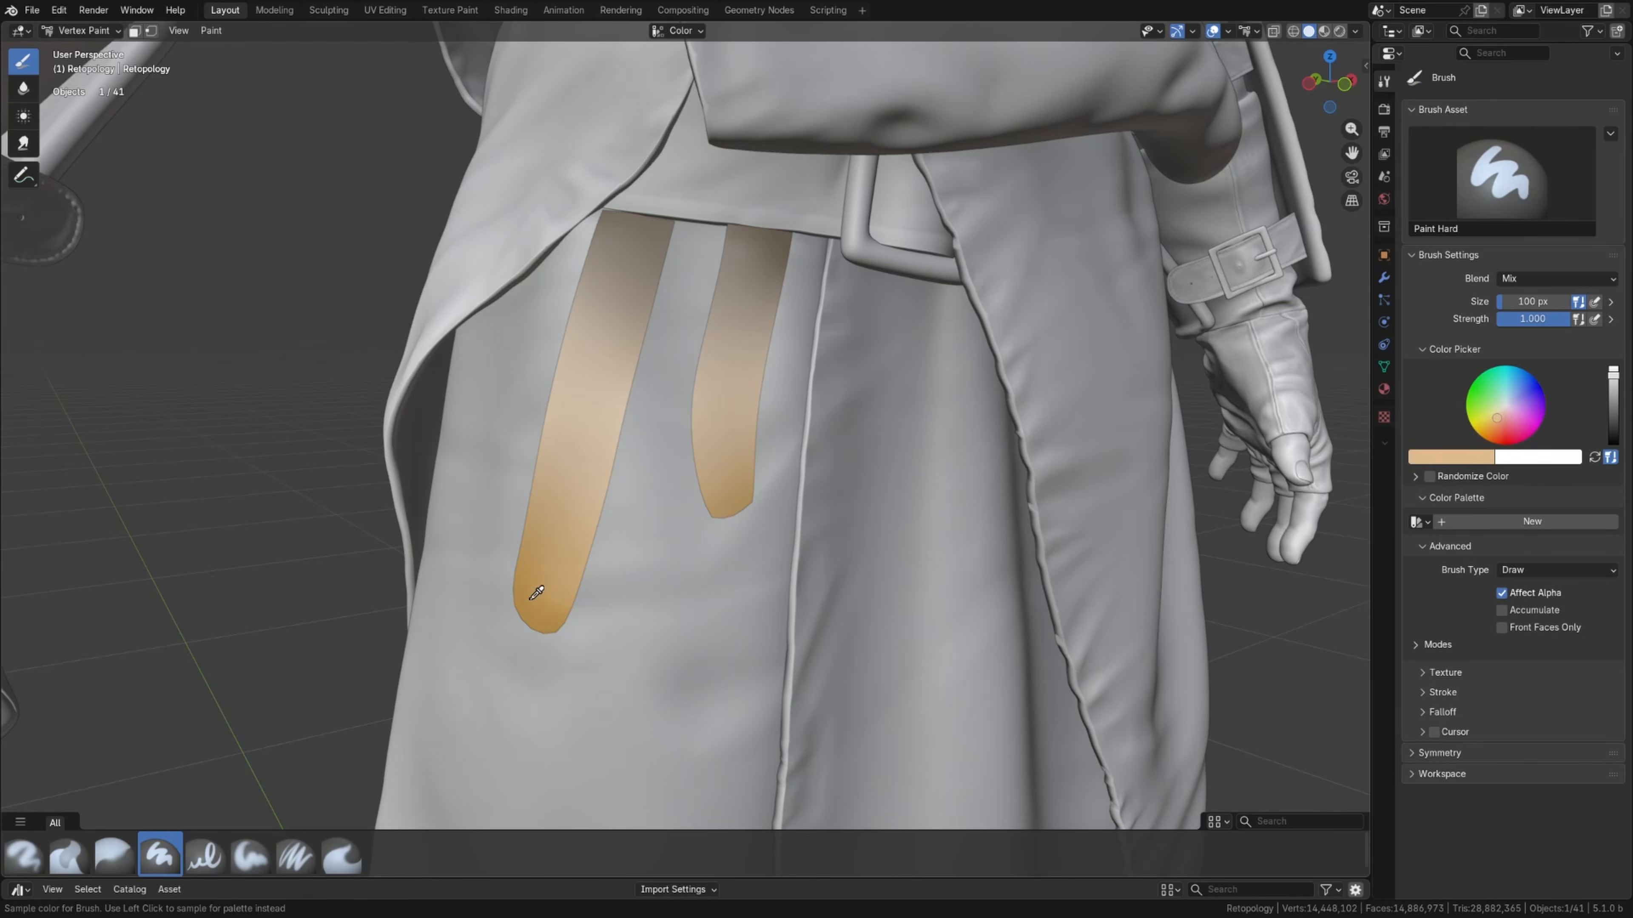
Step: Switch the cloth strips to Texture Paint mode
key(ctrl+Tab)
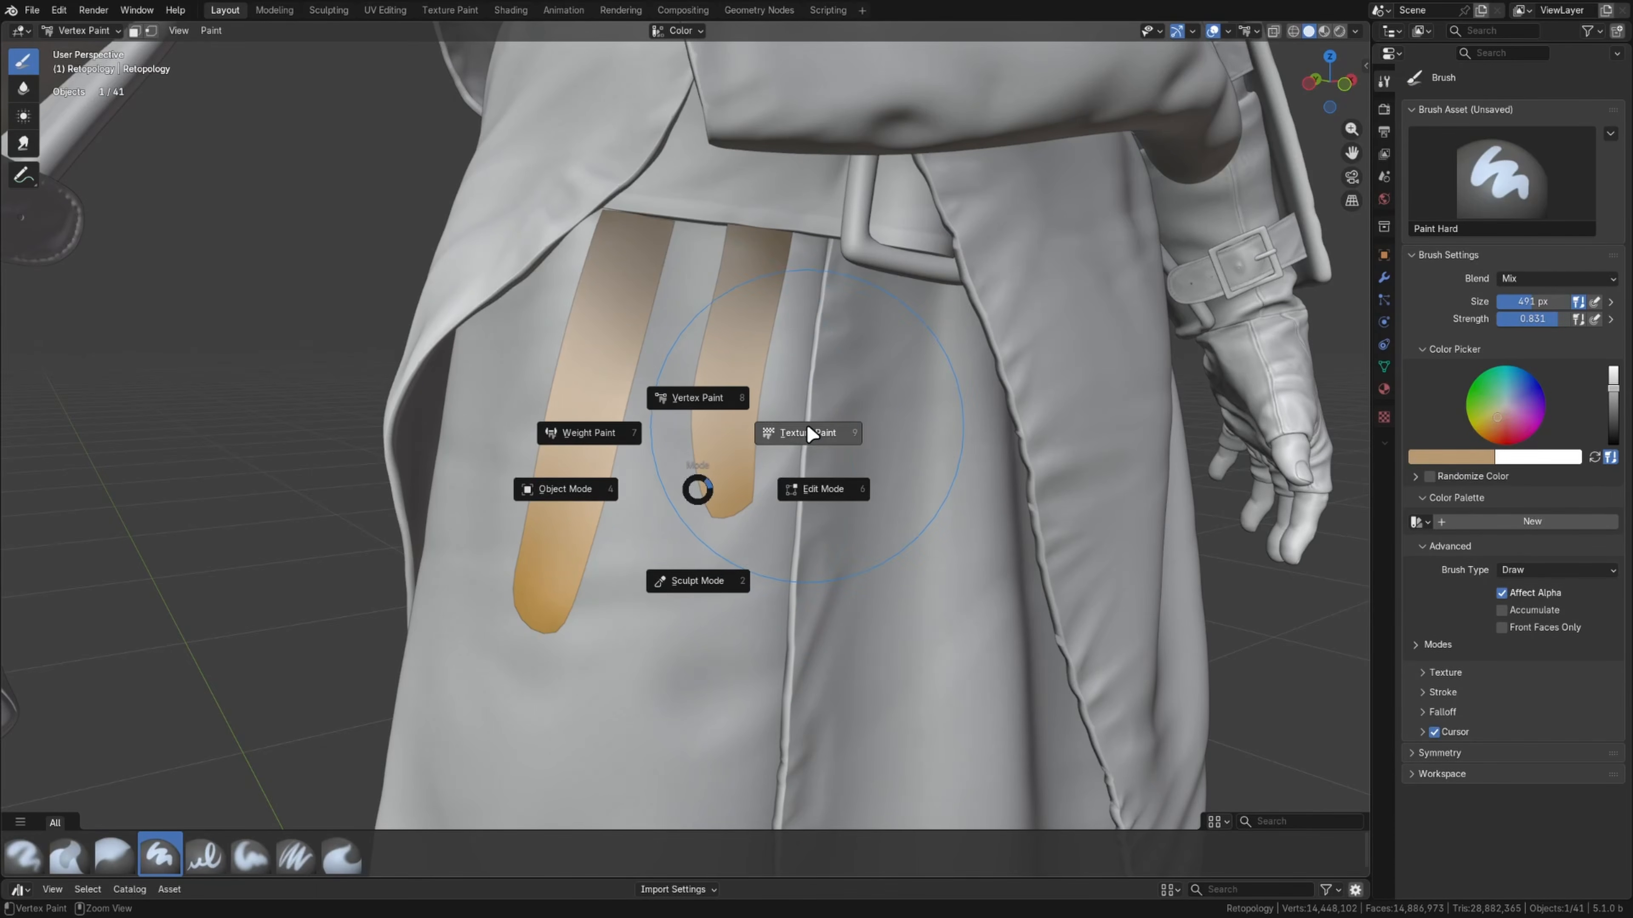
click(807, 428)
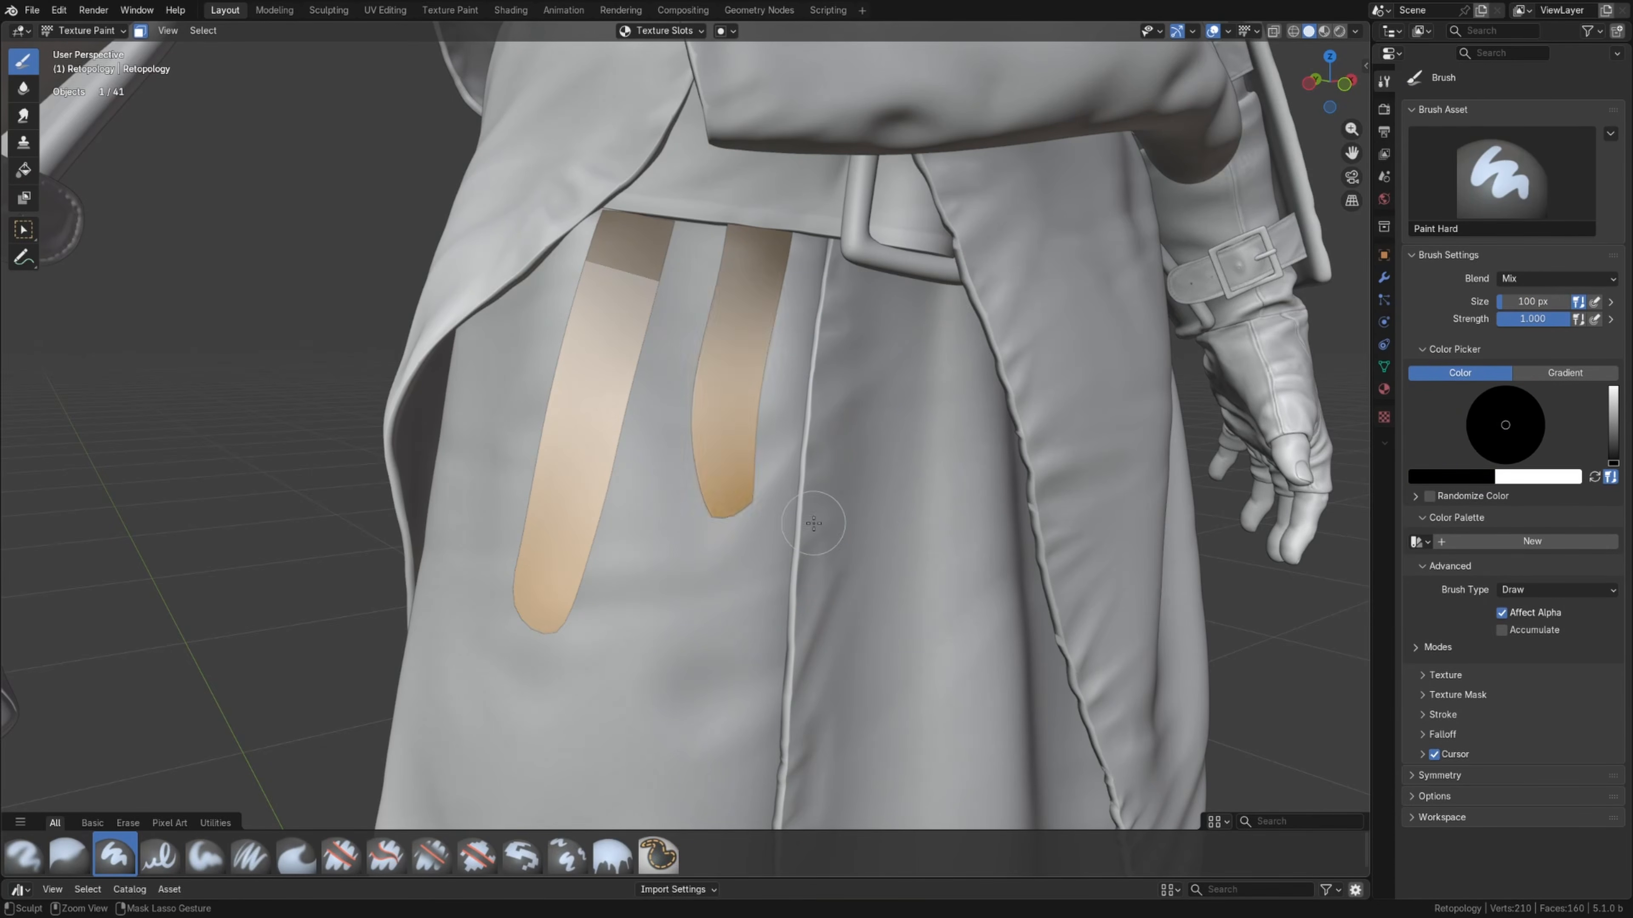
drag(677, 714, 676, 713)
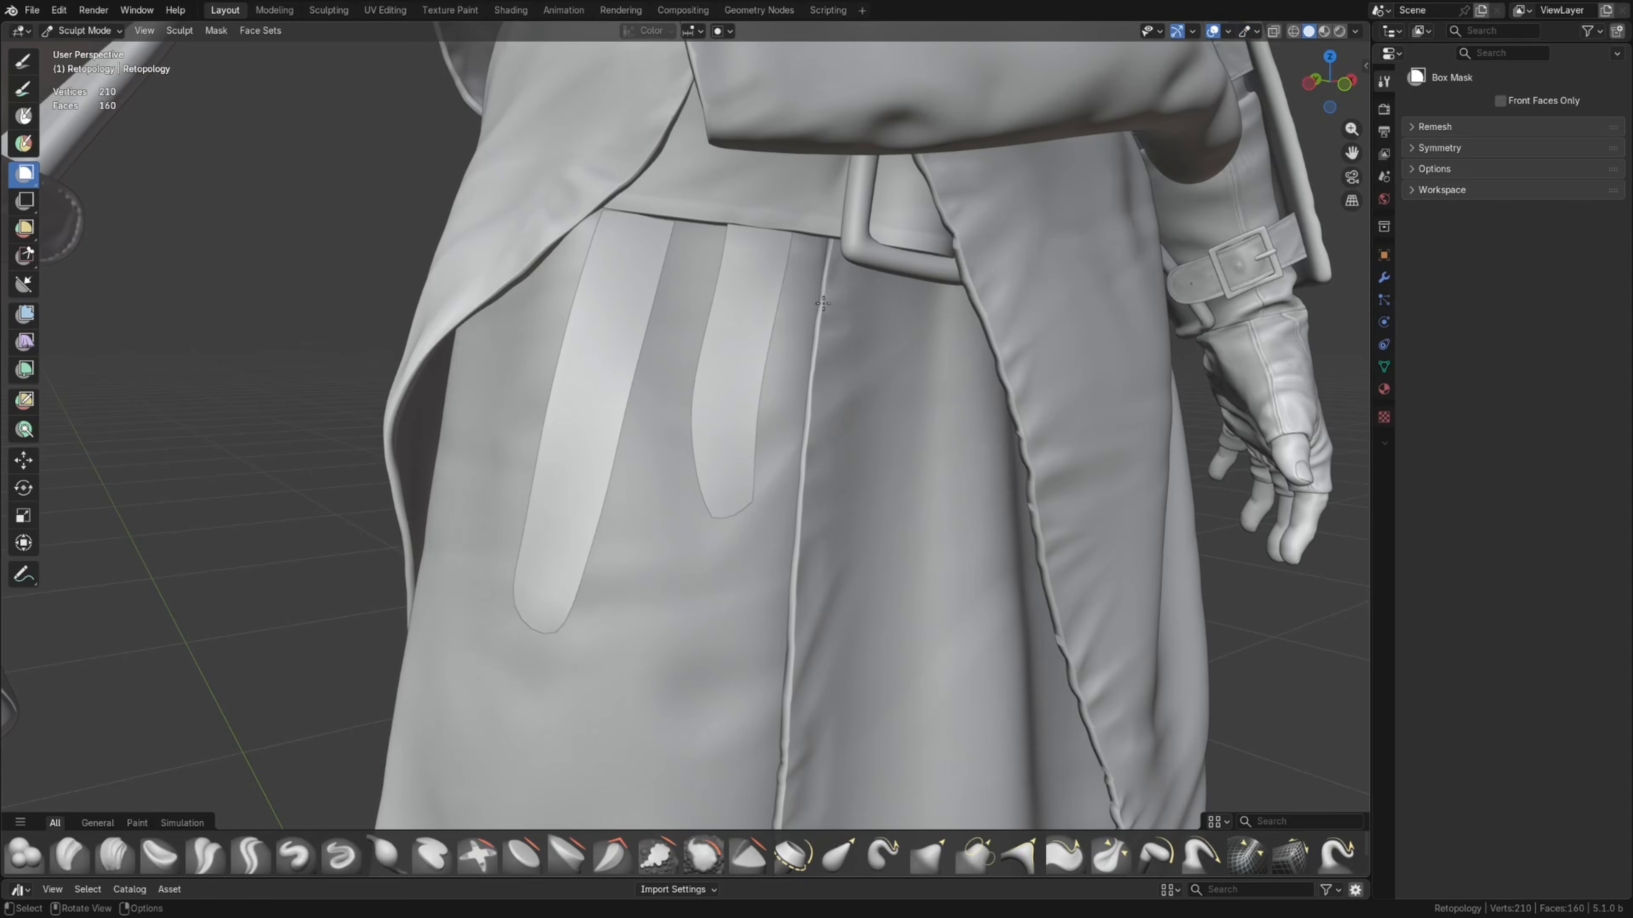
Step: Box-mask a band across the middle of both cloth strips
drag(823, 290, 801, 313)
drag(482, 460, 481, 460)
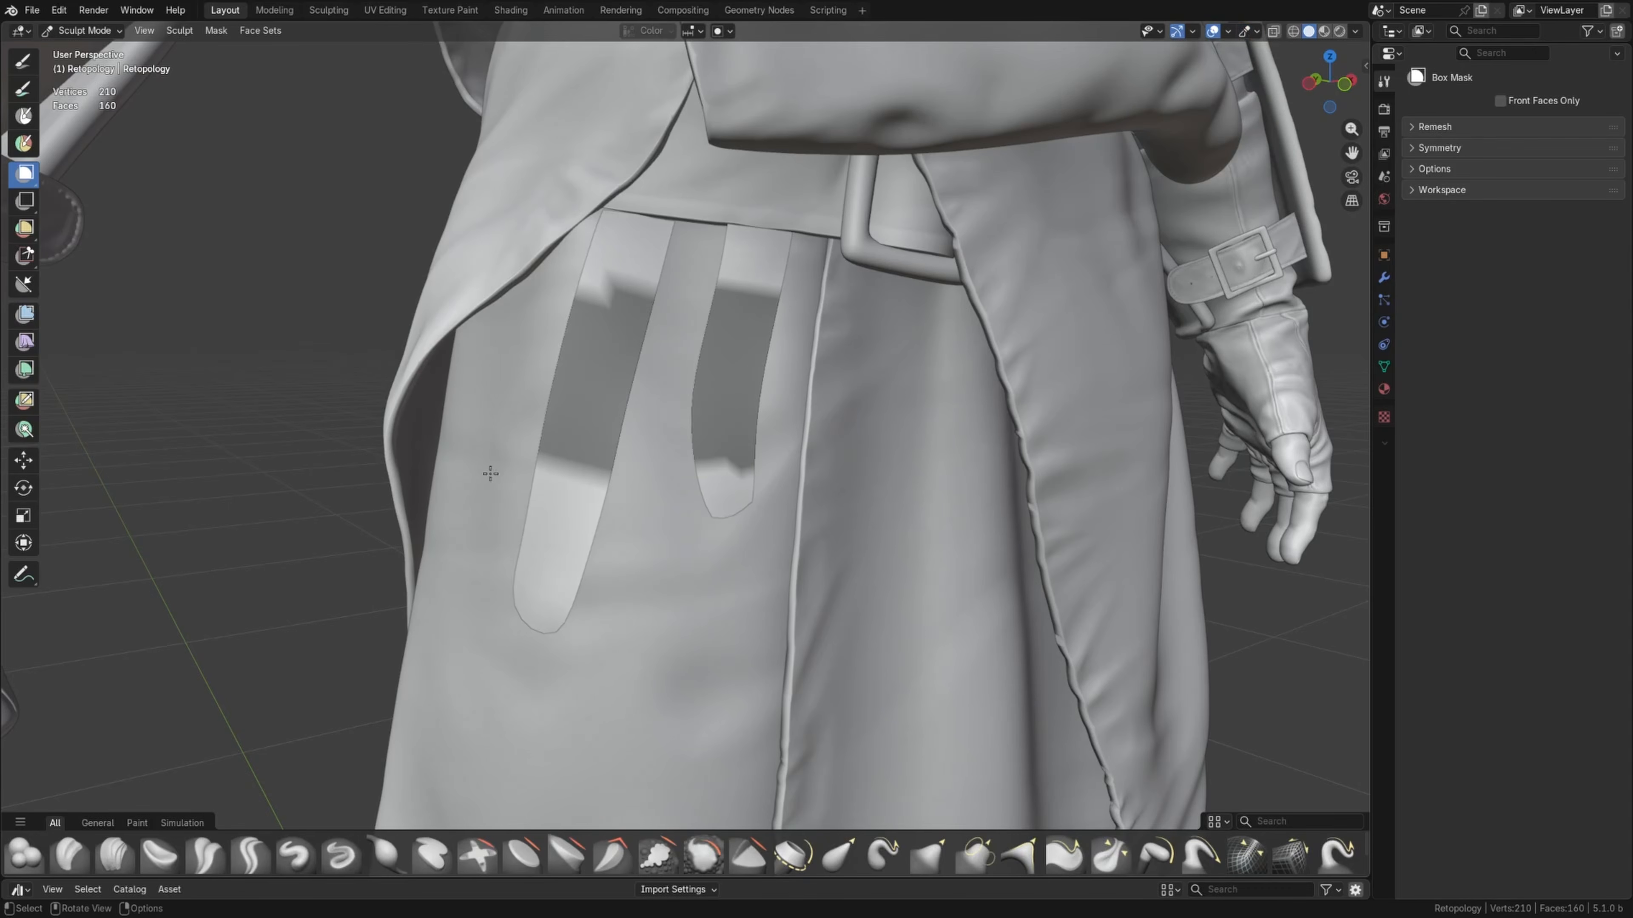
click(1246, 29)
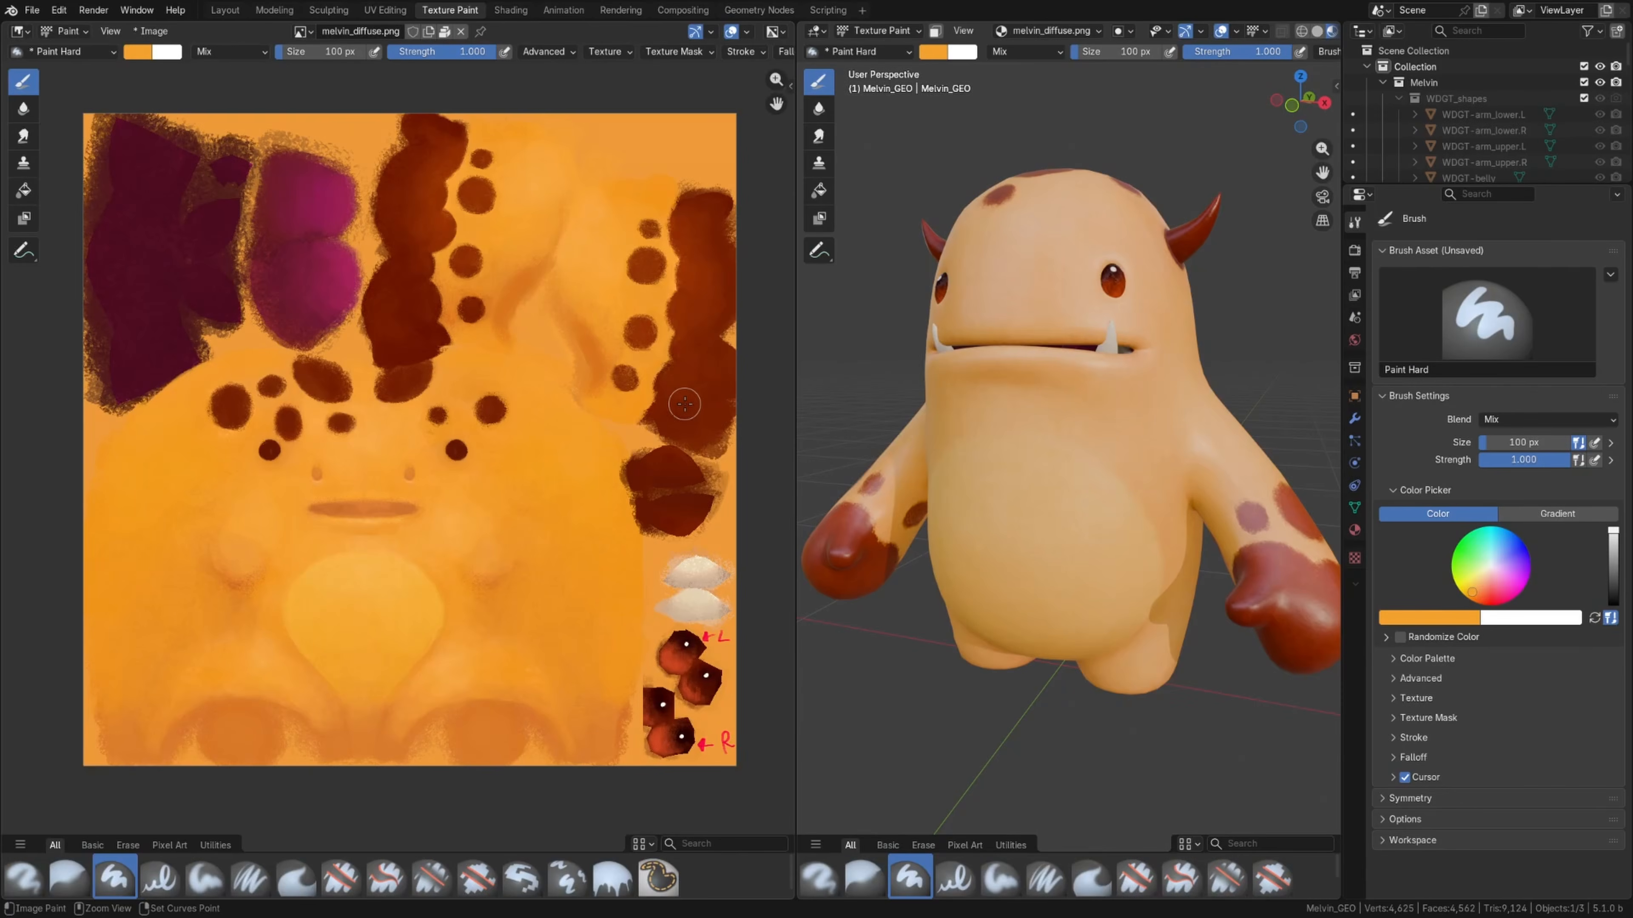
key(ctrl+q)
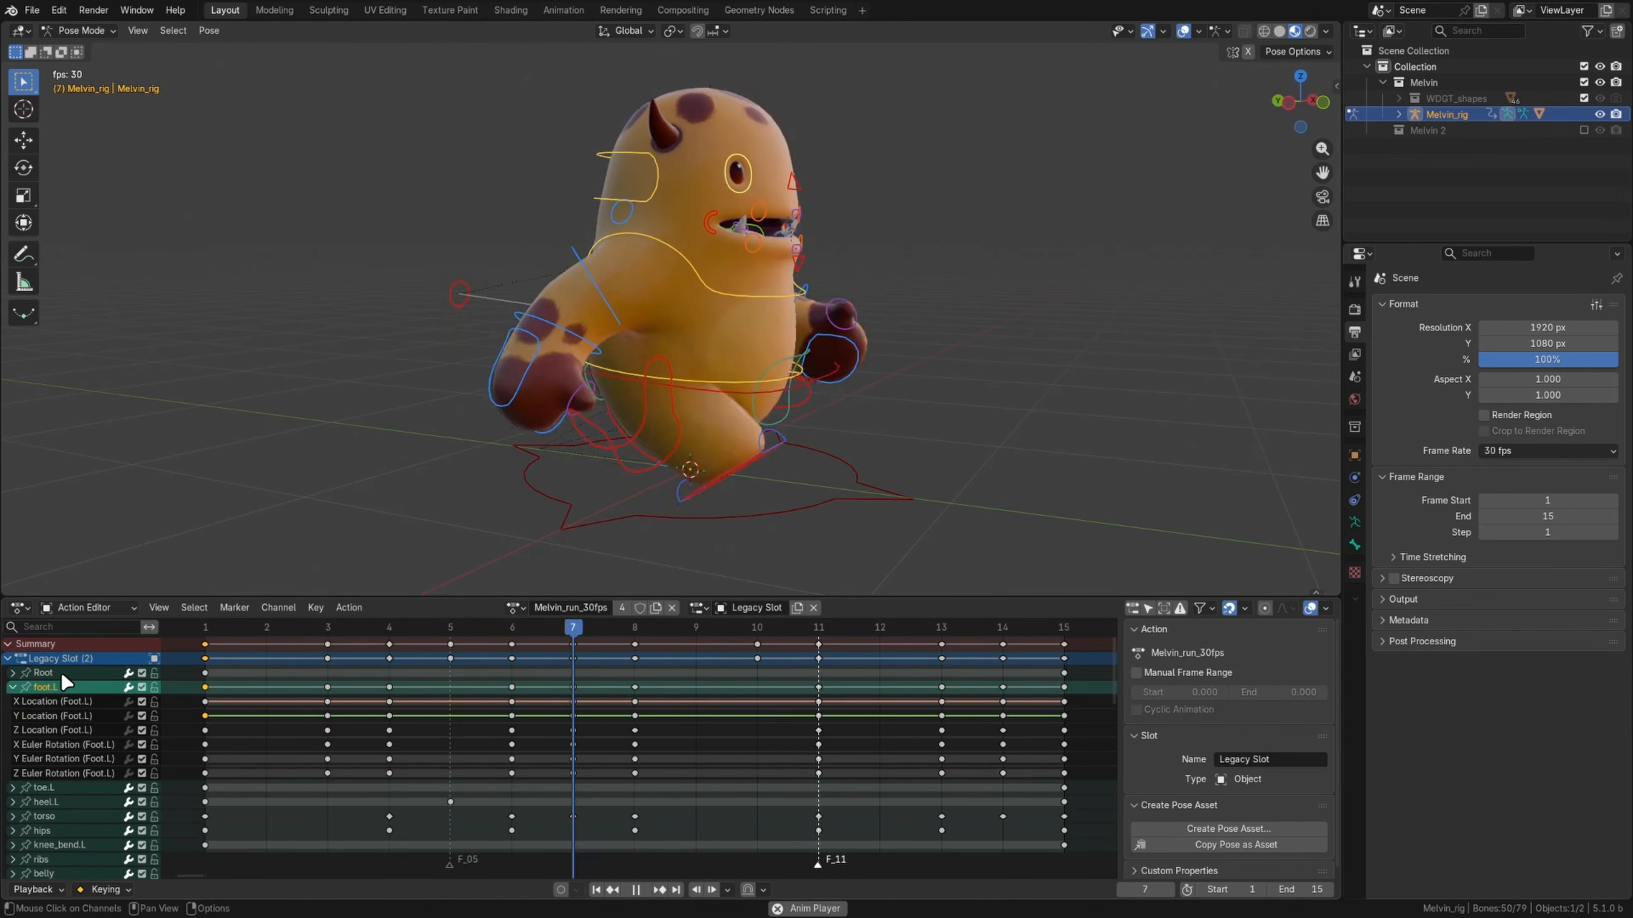
Step: Set the interpolation mode of the selected foot.L keyframes to Constant
right_click(193, 695)
mouse_move(193, 691)
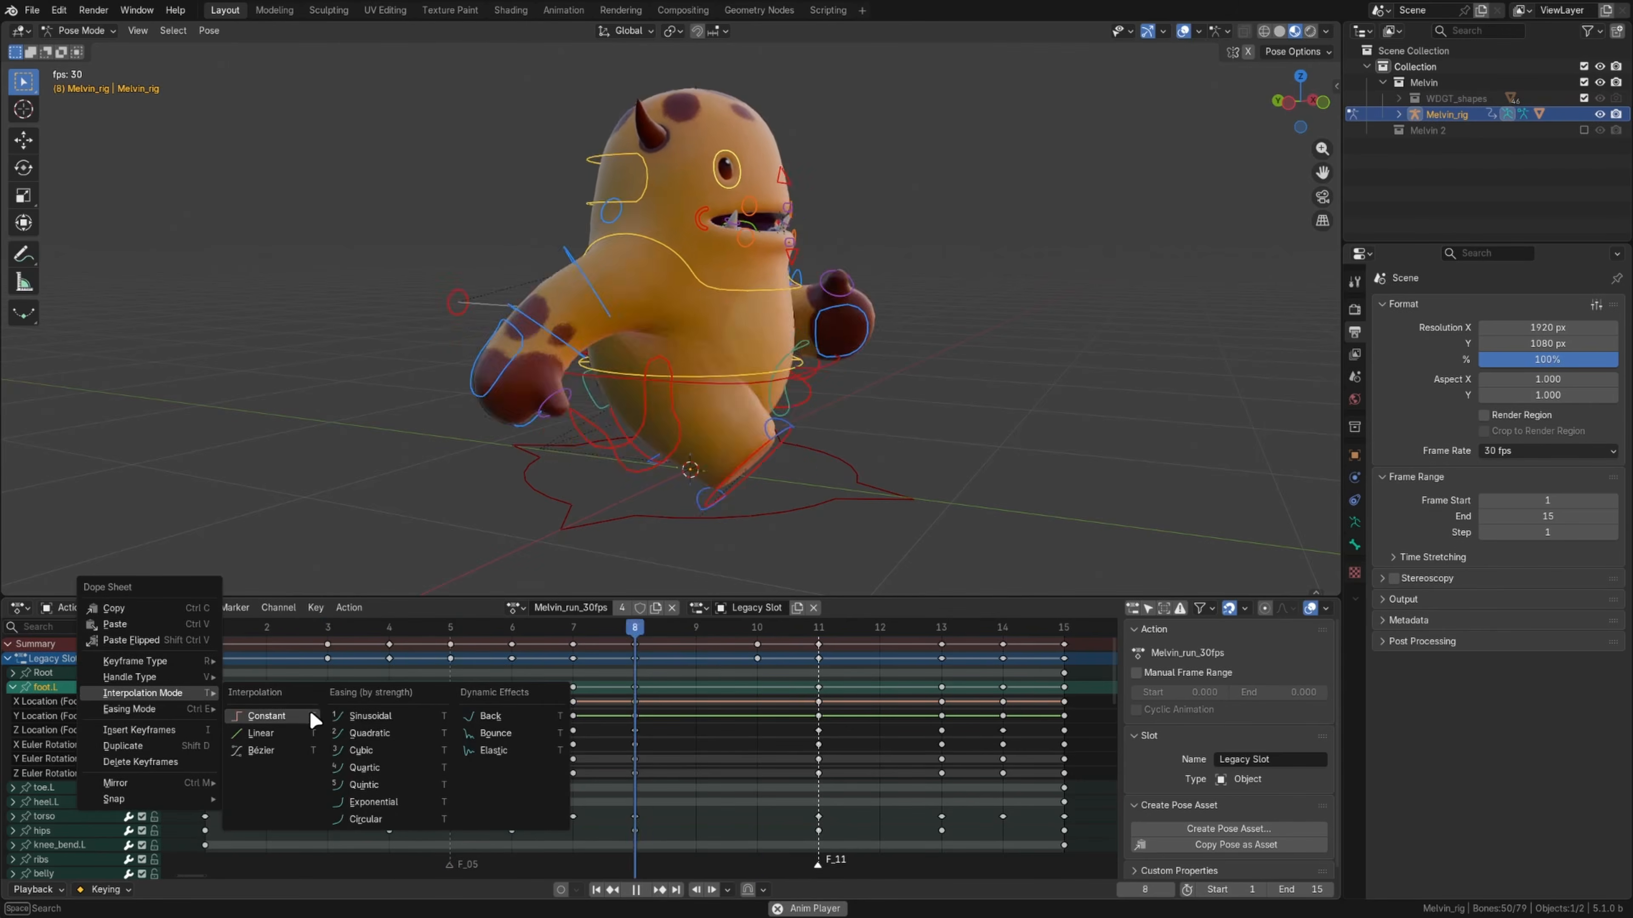
Step: Turn on subframe display for playback and scrub the timeline to frame 5.70
click(30, 889)
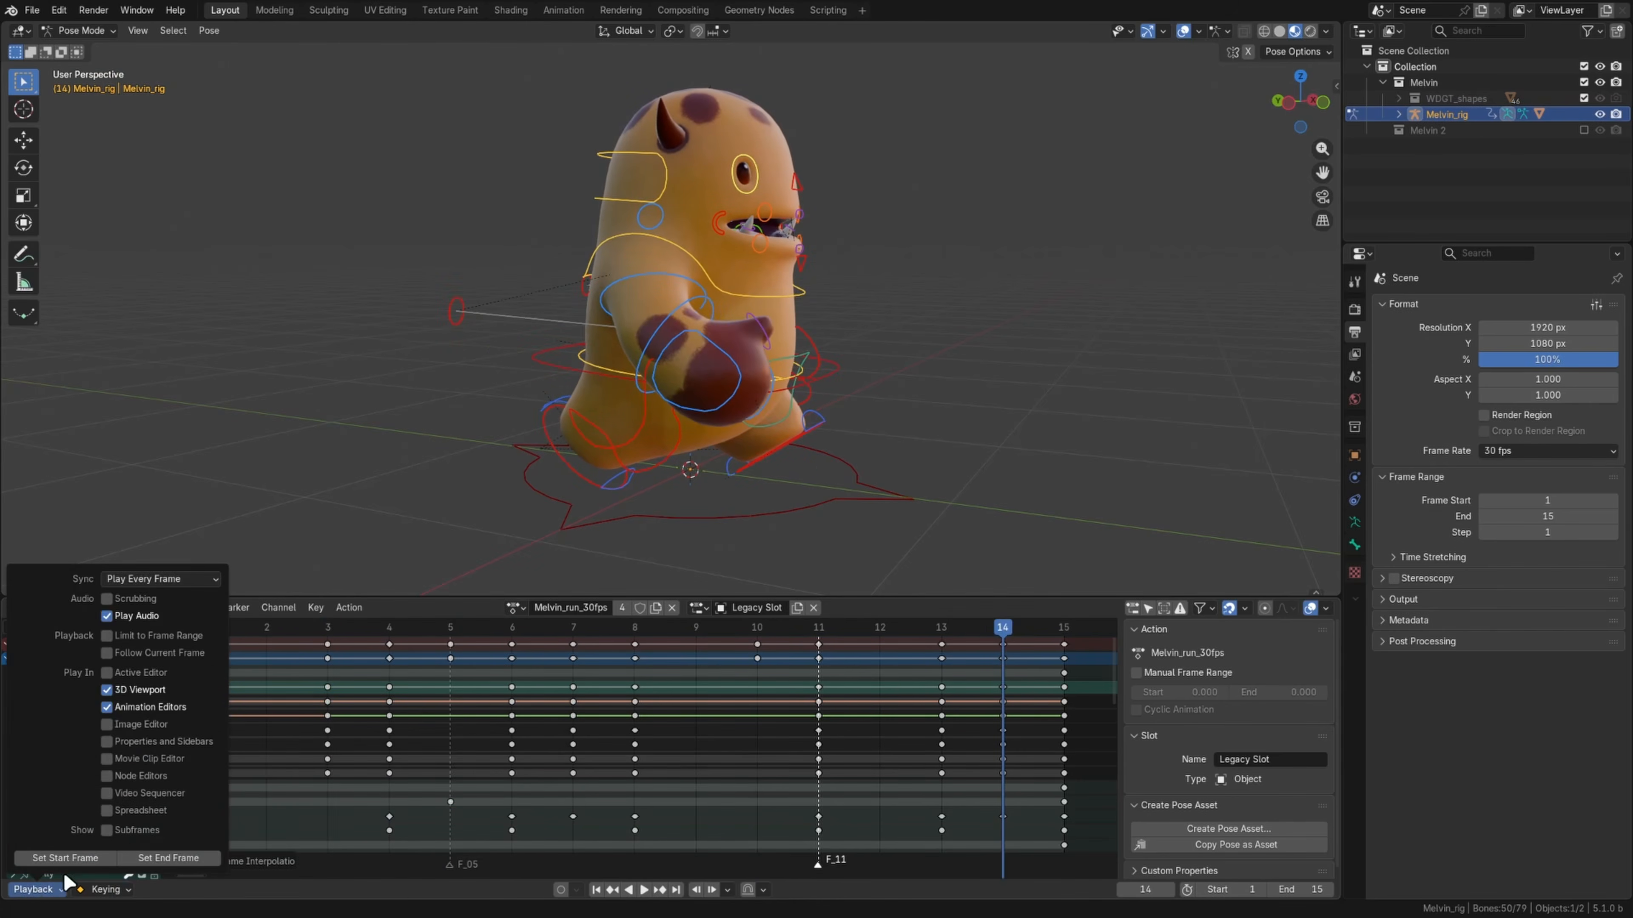
click(129, 829)
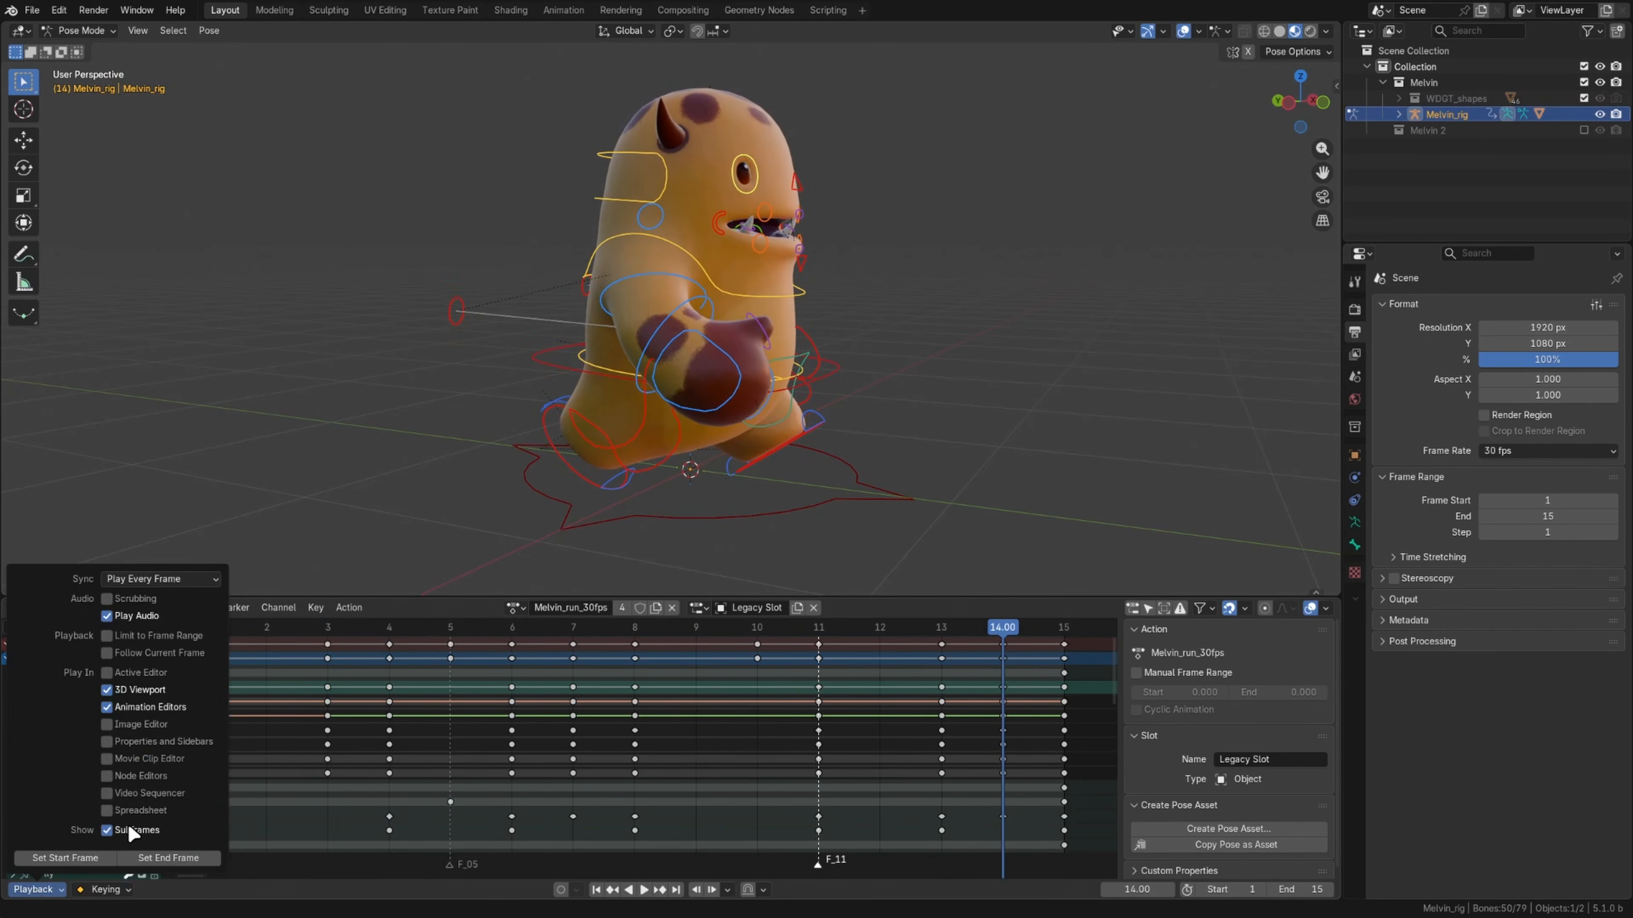
mouse_move(835, 643)
mouse_down()
mouse_move(667, 649)
mouse_move(853, 658)
mouse_up()
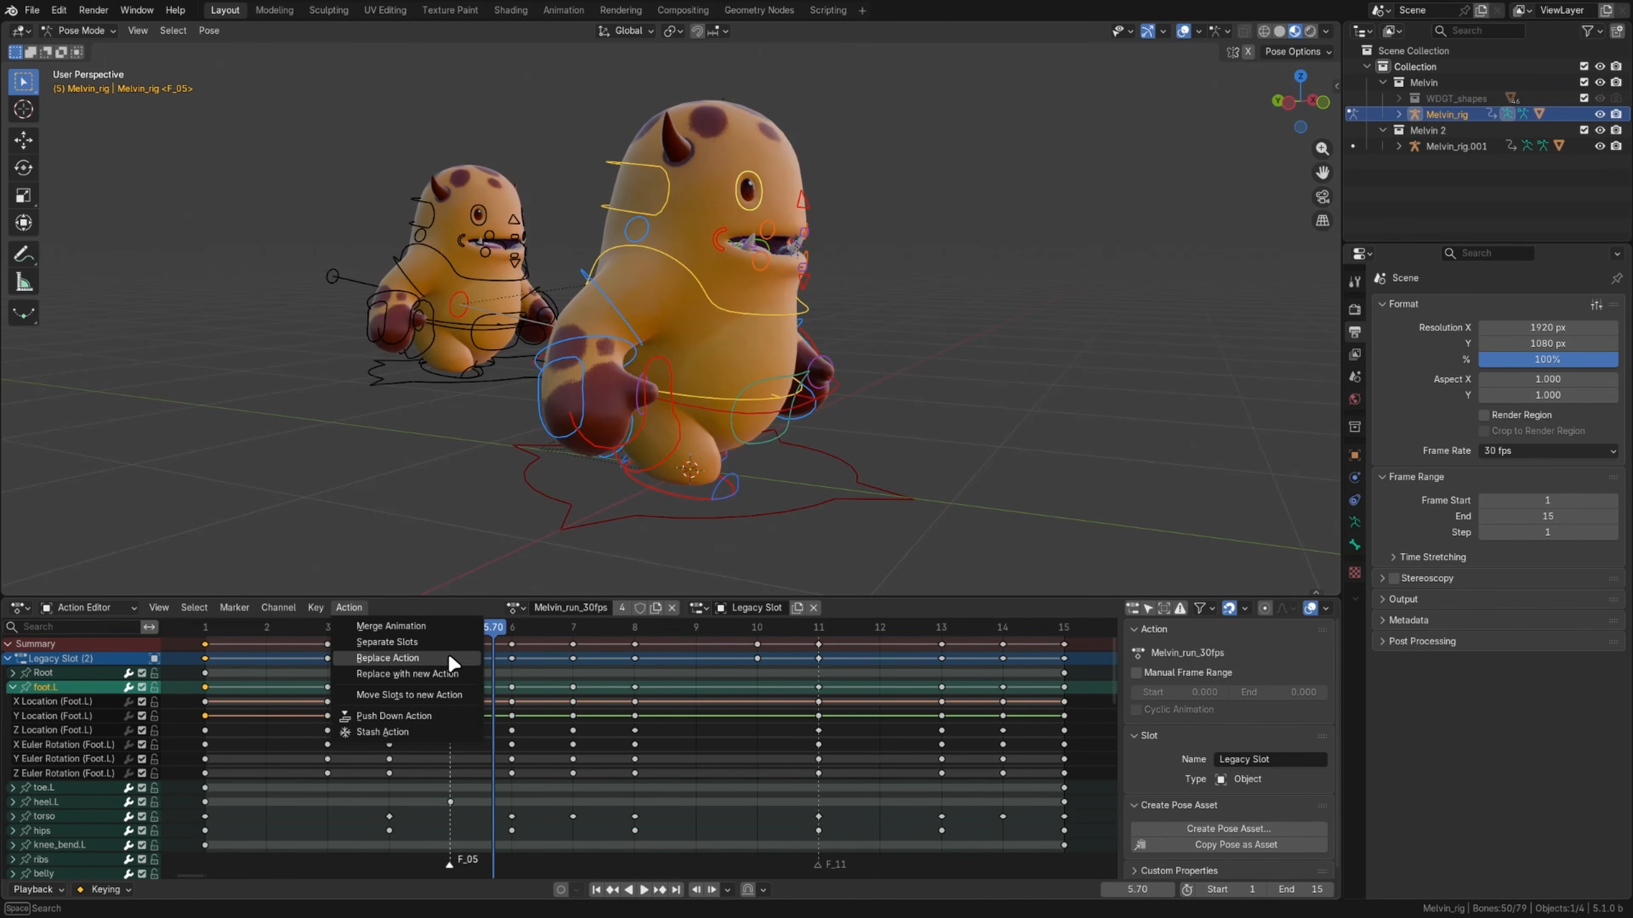
Step: Replace the action Melvin_run_30fps with Melvin_ghost_float_30fps
click(449, 653)
click(454, 662)
click(424, 732)
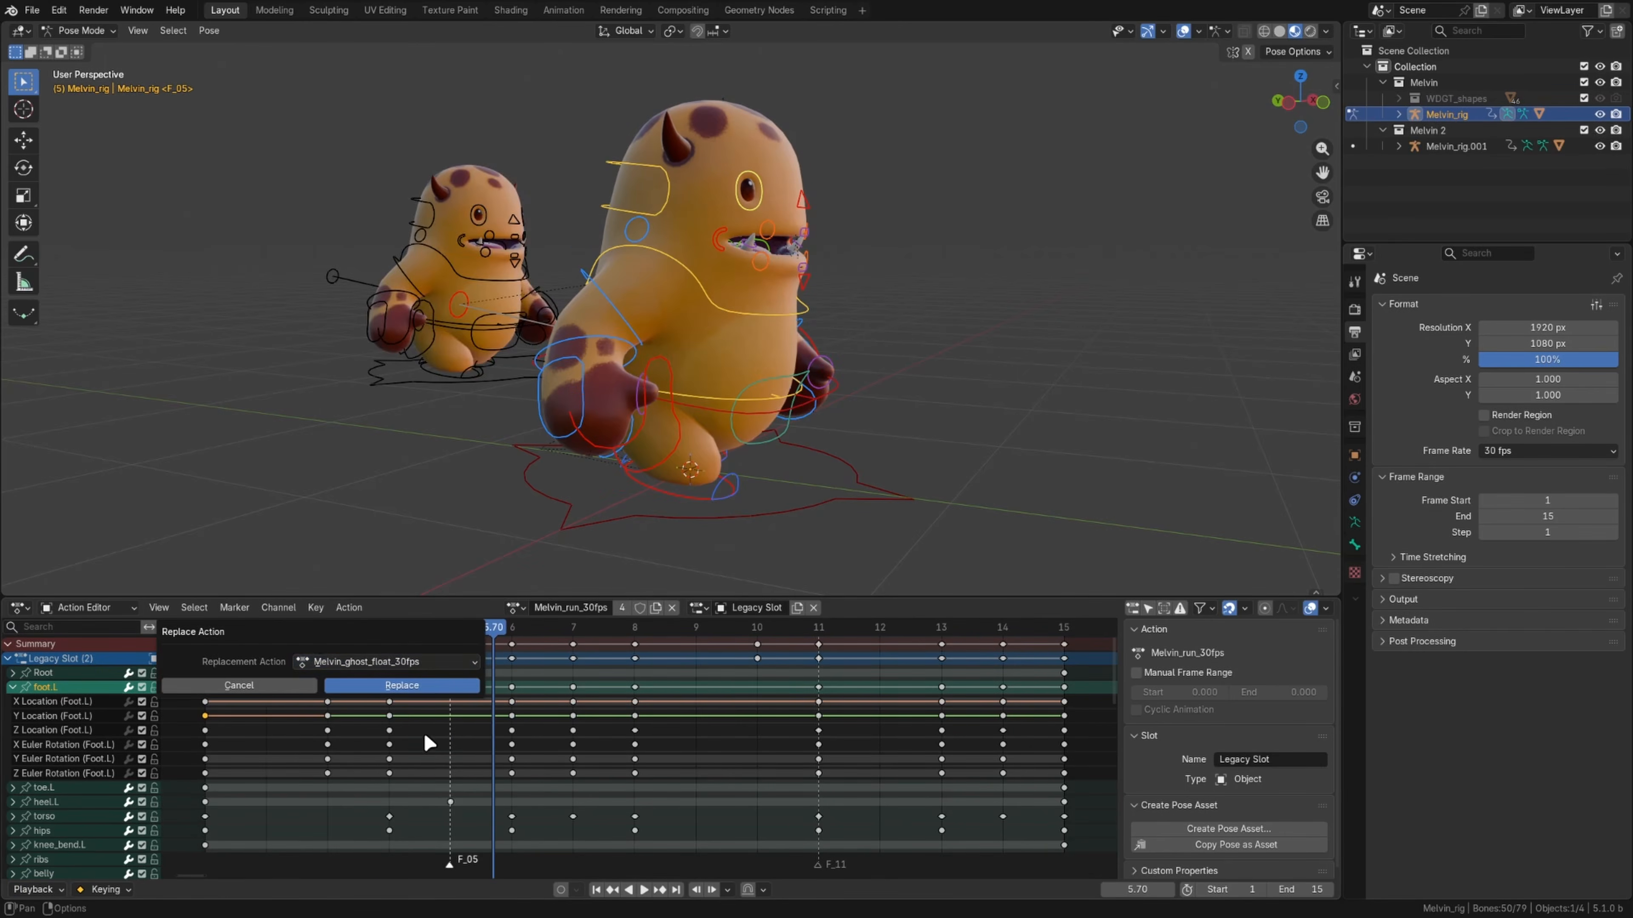
click(425, 679)
drag(424, 679, 872, 636)
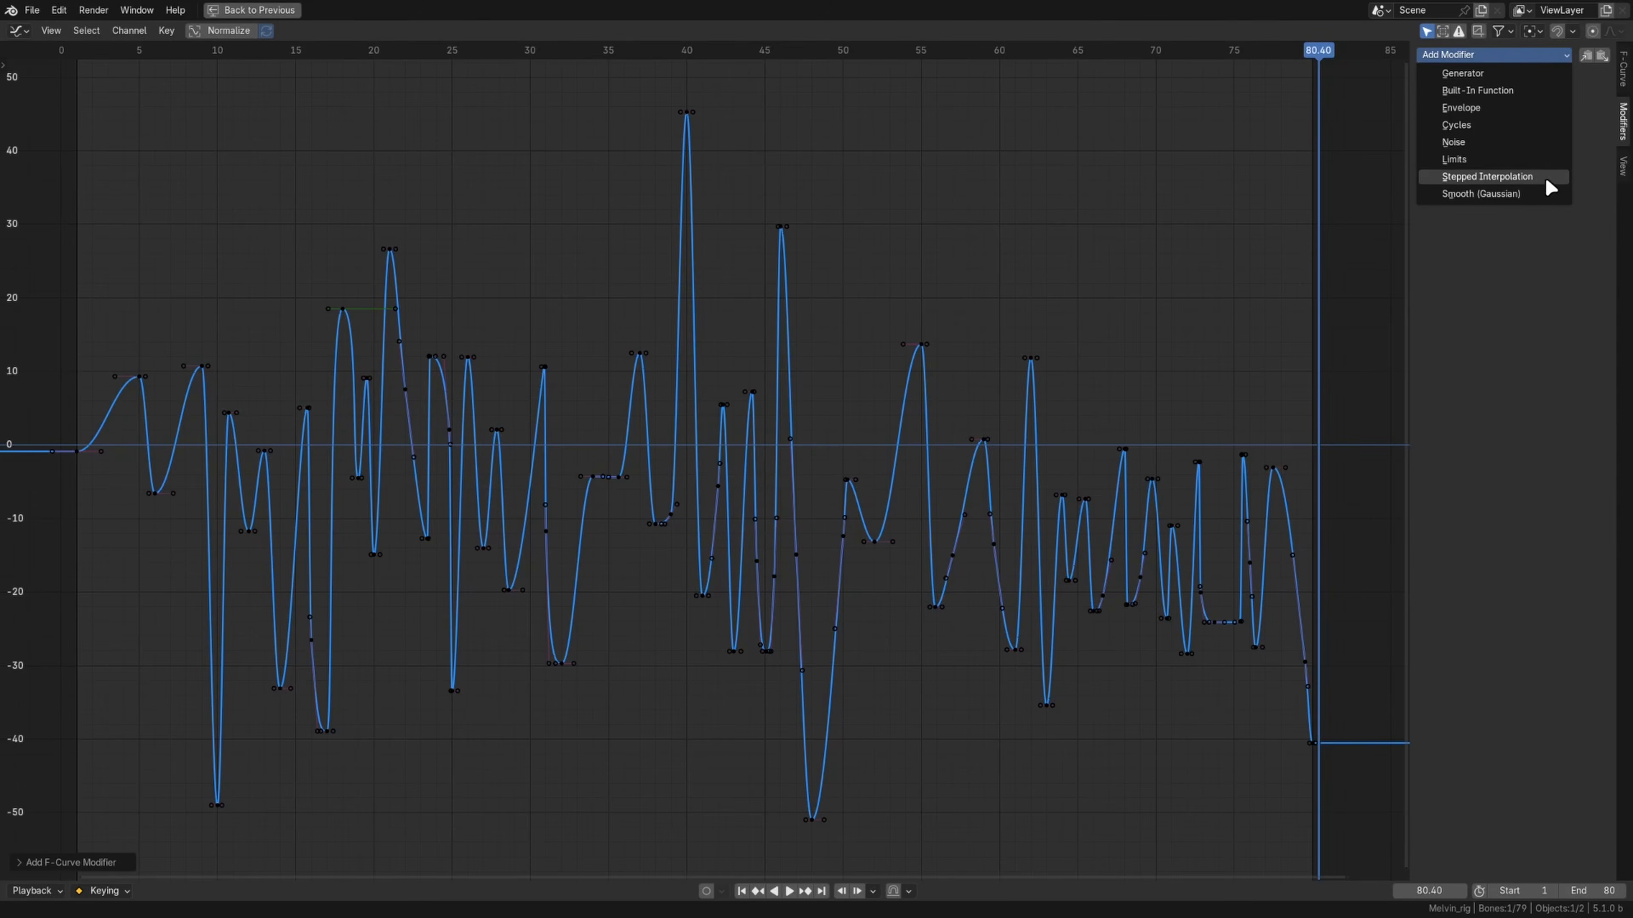
Step: Add a Smooth (Gaussian) modifier to the F-curve and adjust its settings
click(1549, 194)
mouse_move(1551, 105)
mouse_down()
mouse_move(1588, 104)
mouse_move(1524, 104)
mouse_move(1552, 105)
mouse_move(1530, 121)
mouse_up()
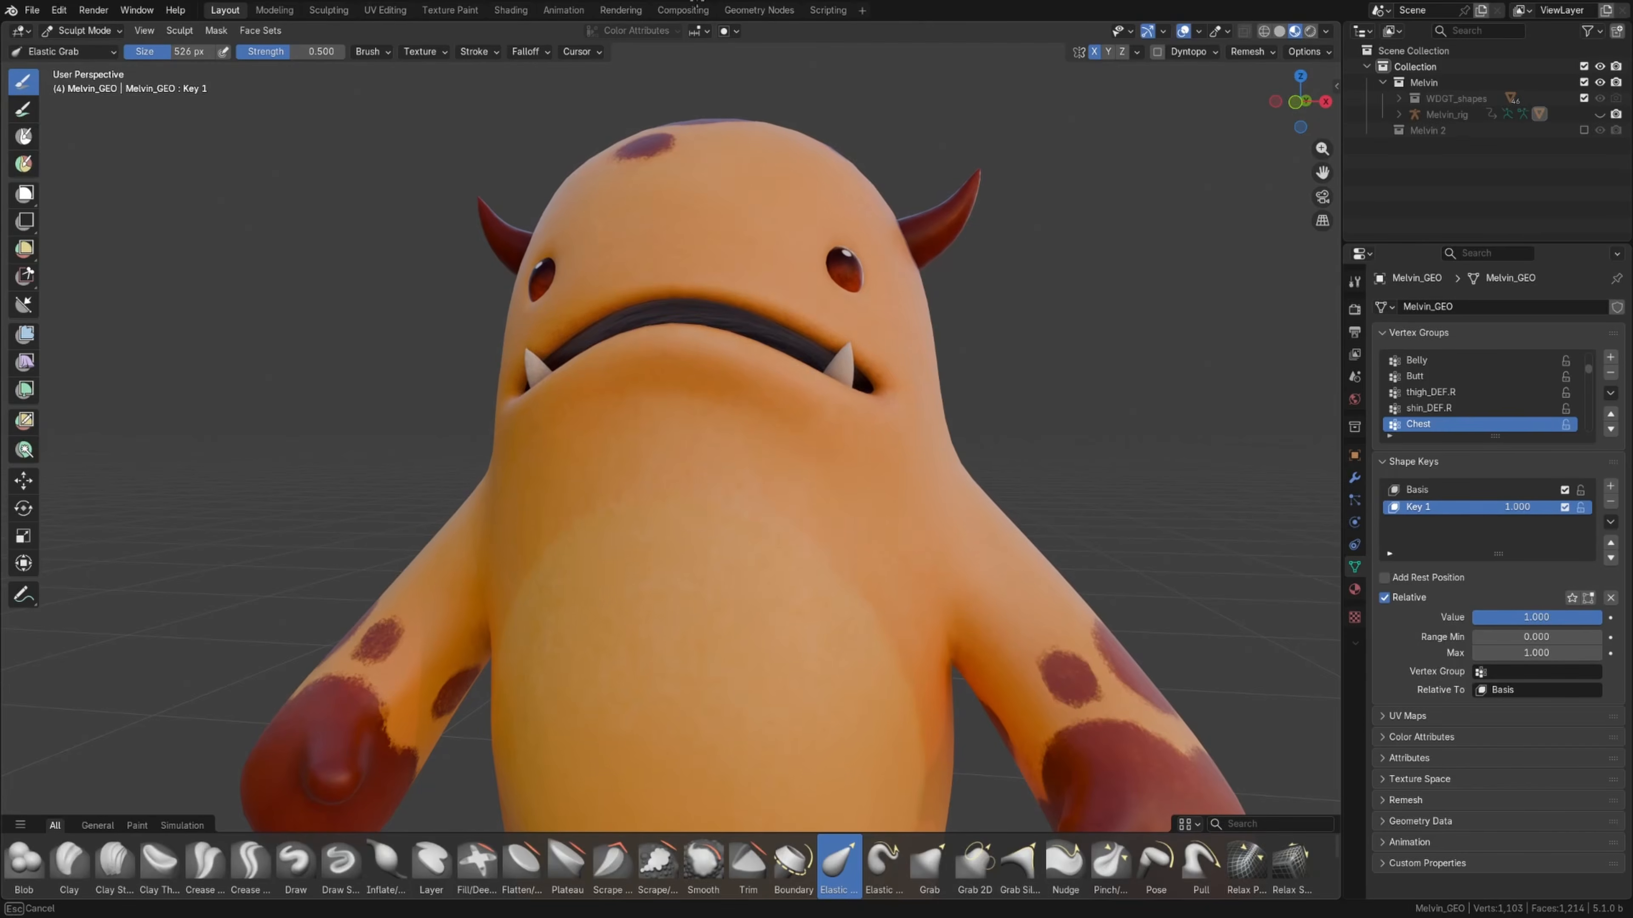
Step: Pull the character's mouth and face upward with Elastic Grab on Key 1, and apply the shape key to the Basis
mouse_move(749, 376)
mouse_down()
mouse_move(784, 310)
mouse_move(786, 158)
mouse_up()
click(1610, 523)
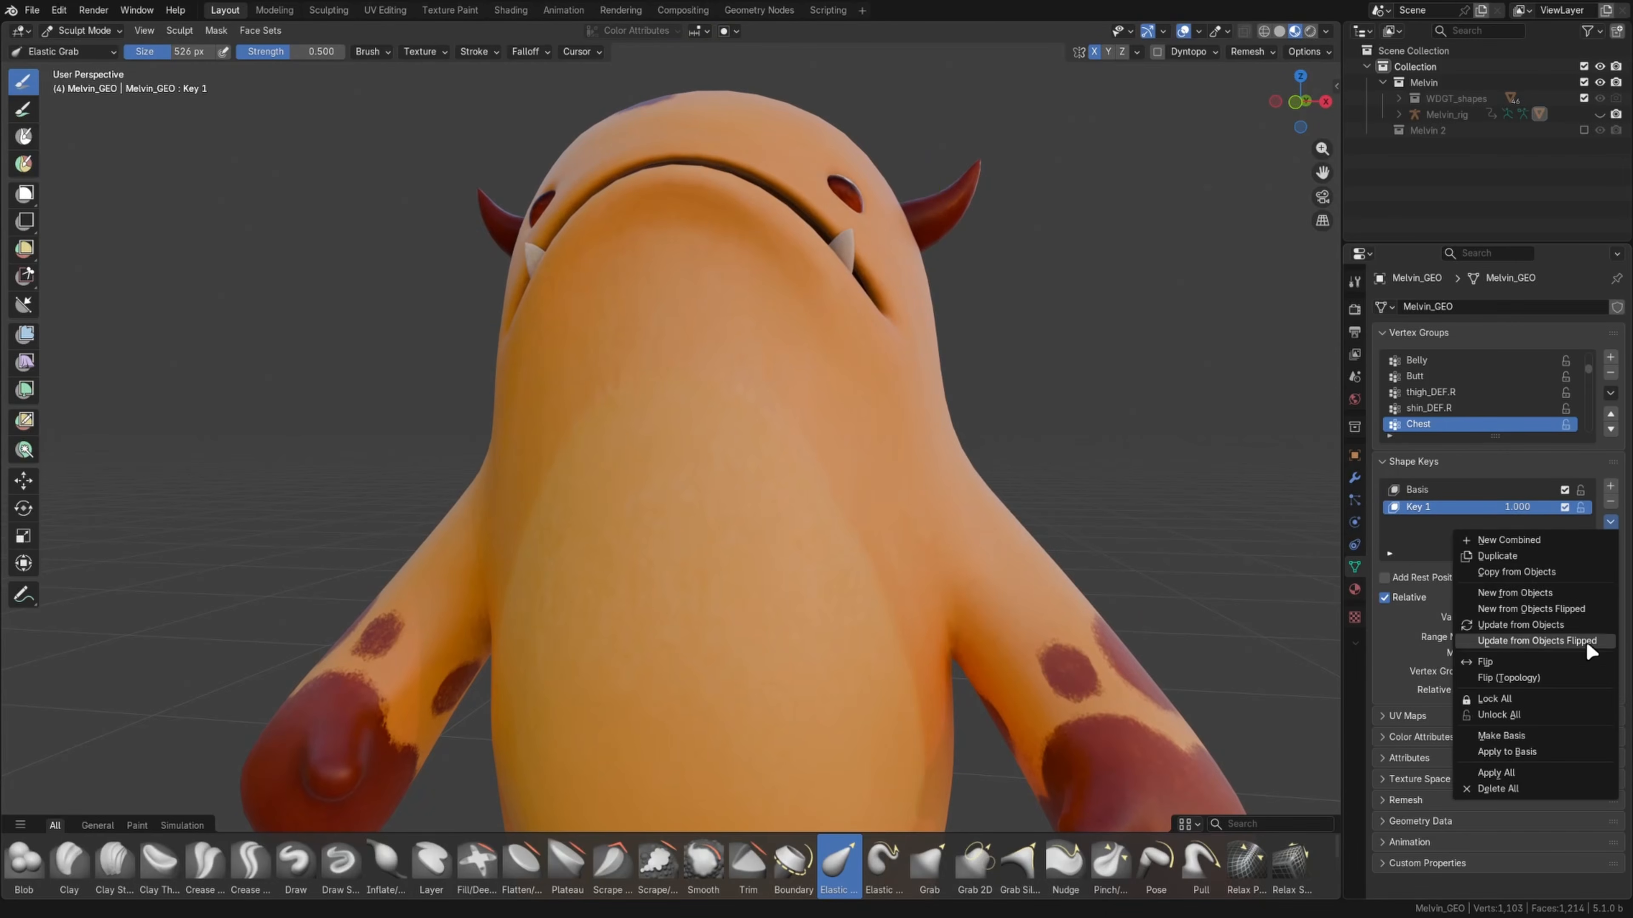
click(1562, 751)
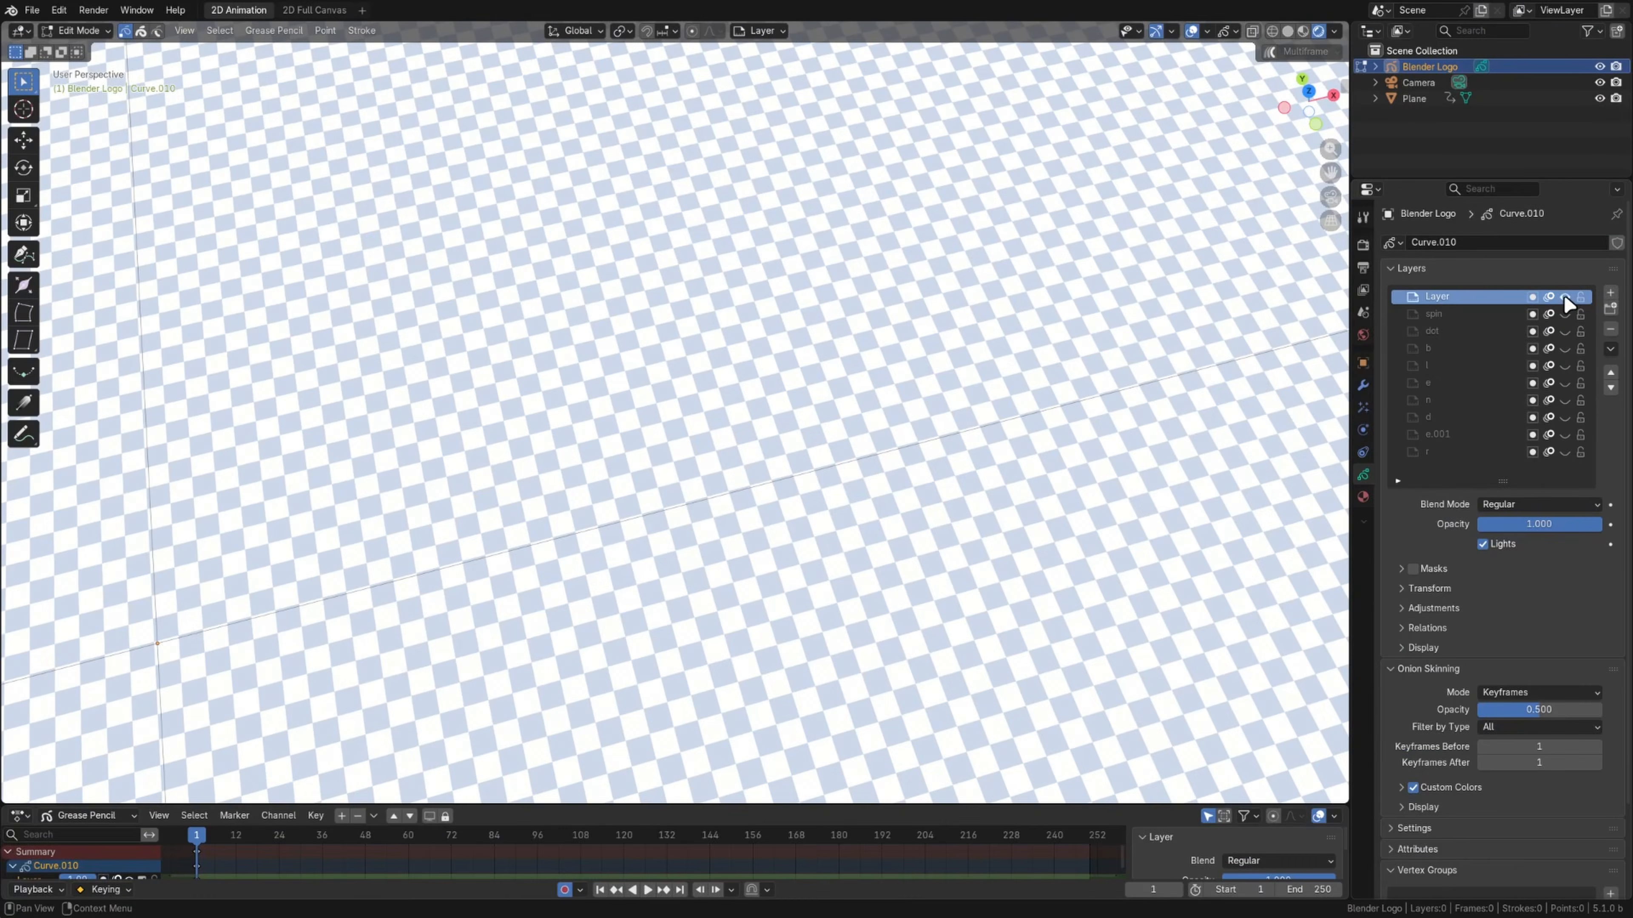
Step: Unhide all the Blender logo layers and move the linked inner hole outline of the orange symbol
drag(1564, 313, 1567, 461)
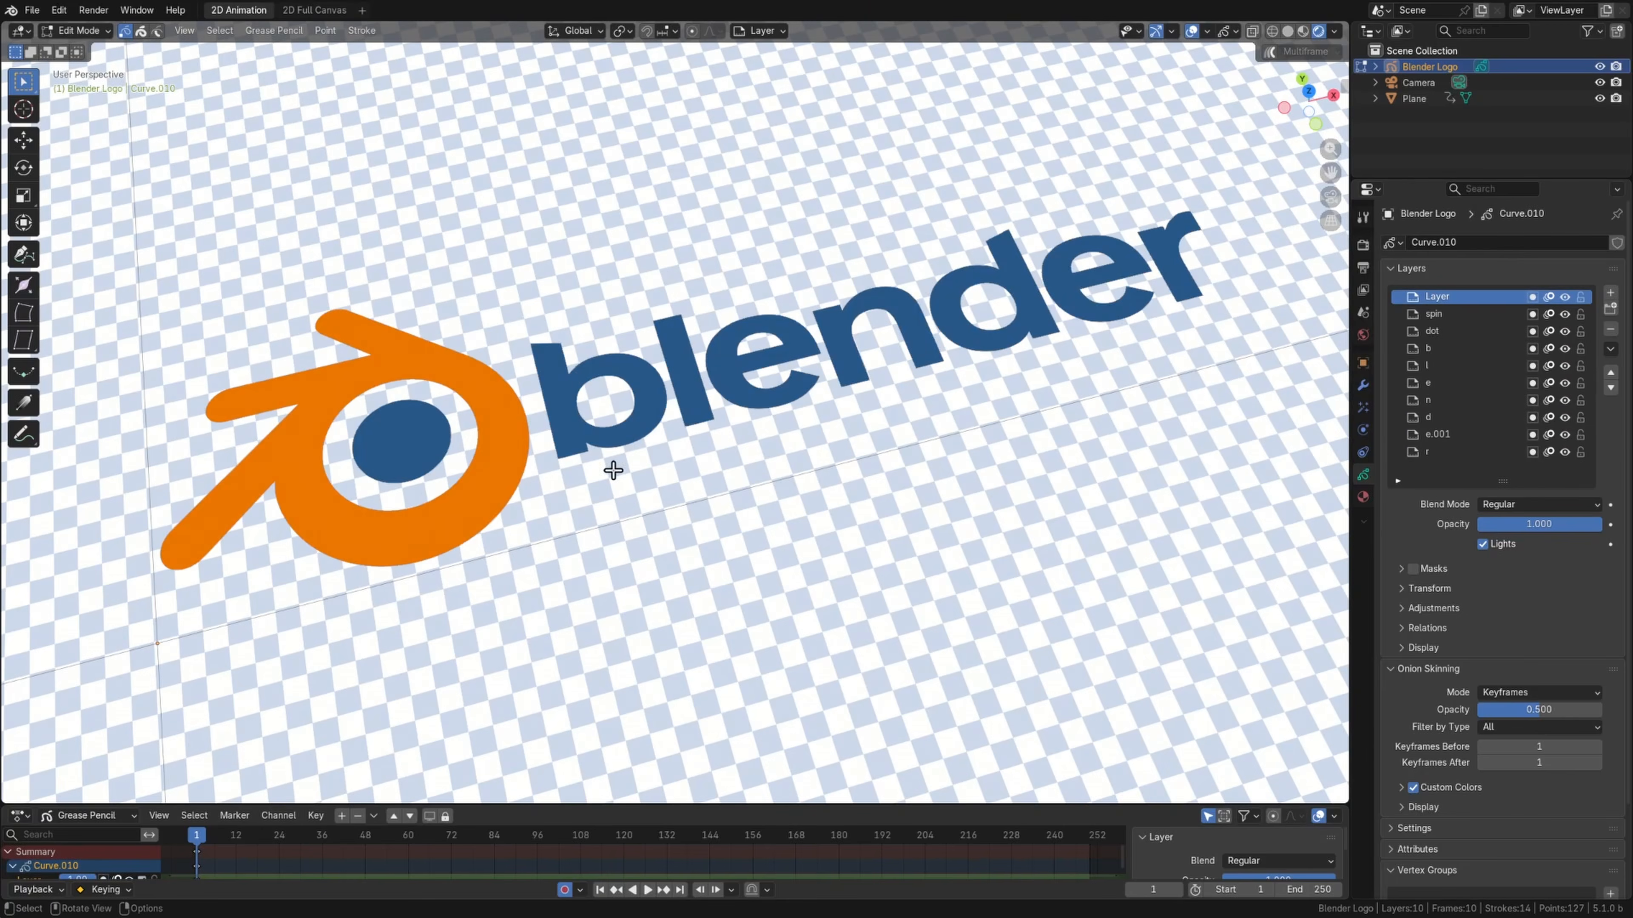
click(478, 447)
key(l)
key(g)
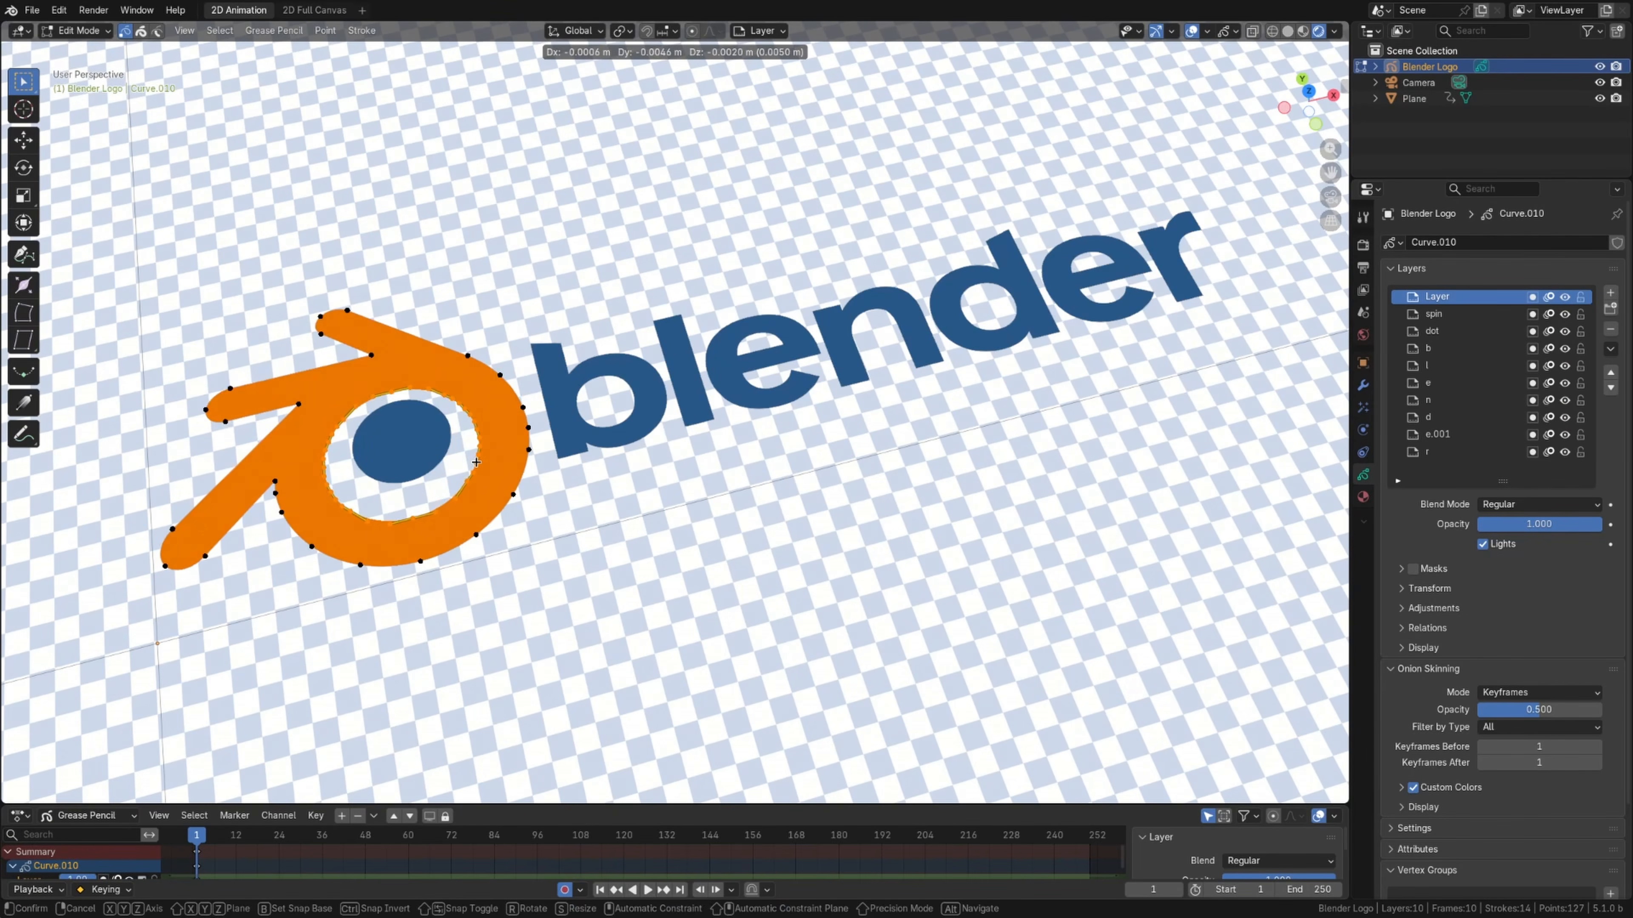
click(476, 448)
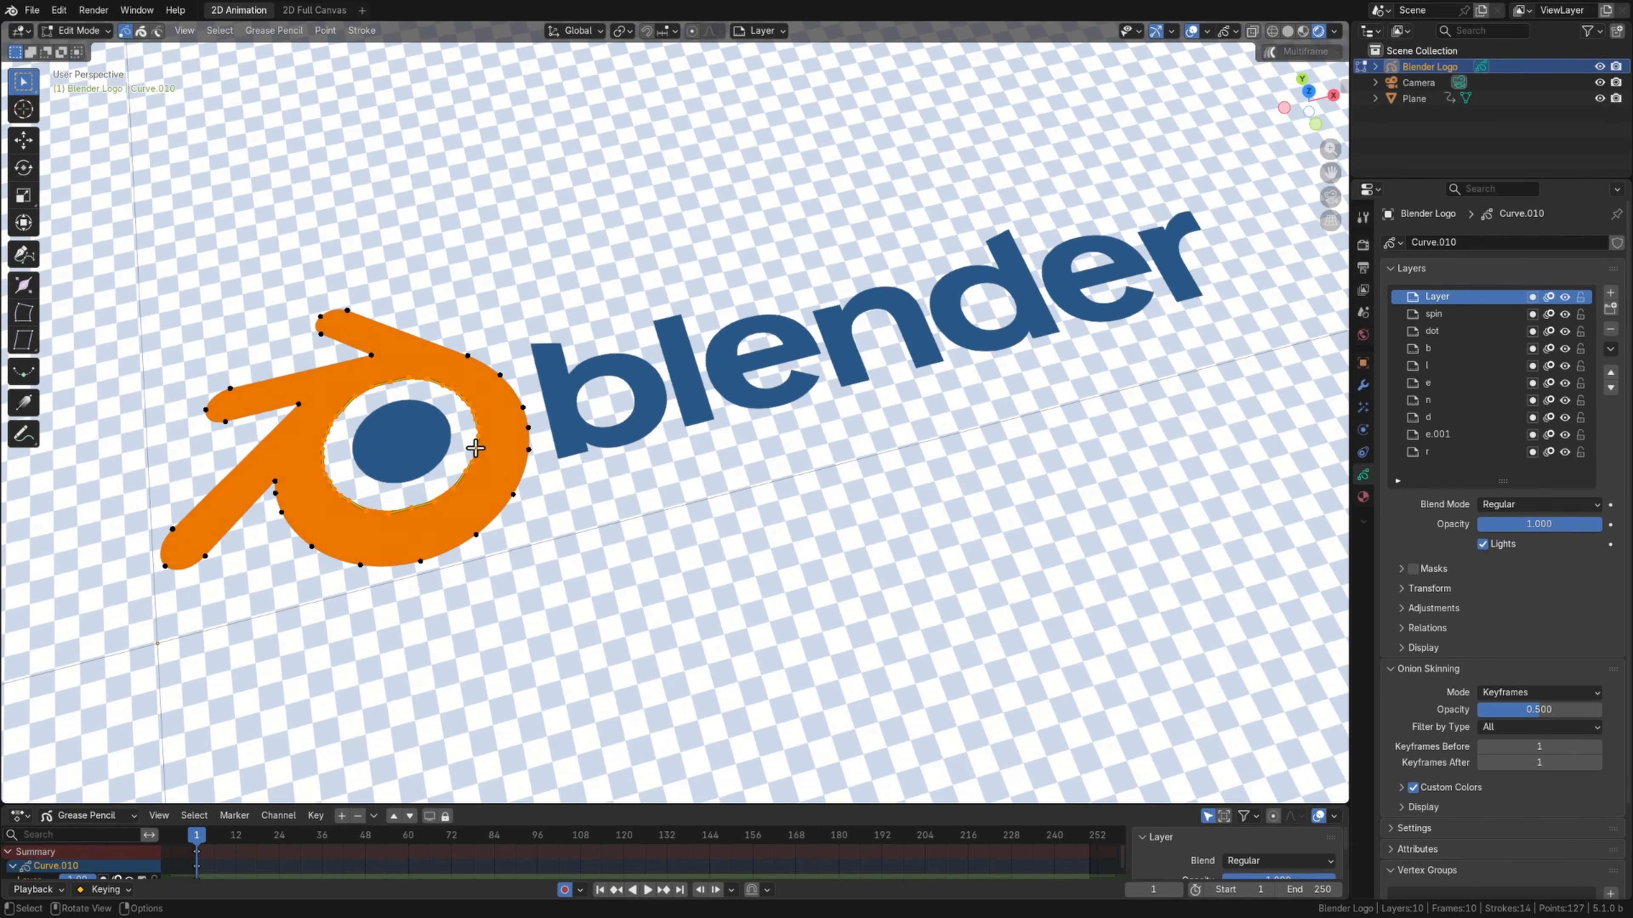
Step: Set the stroke type of the whole orange symbol to Stroke and shrink its line thickness by a factor of about 0.38
key(a)
click(361, 30)
mouse_move(435, 386)
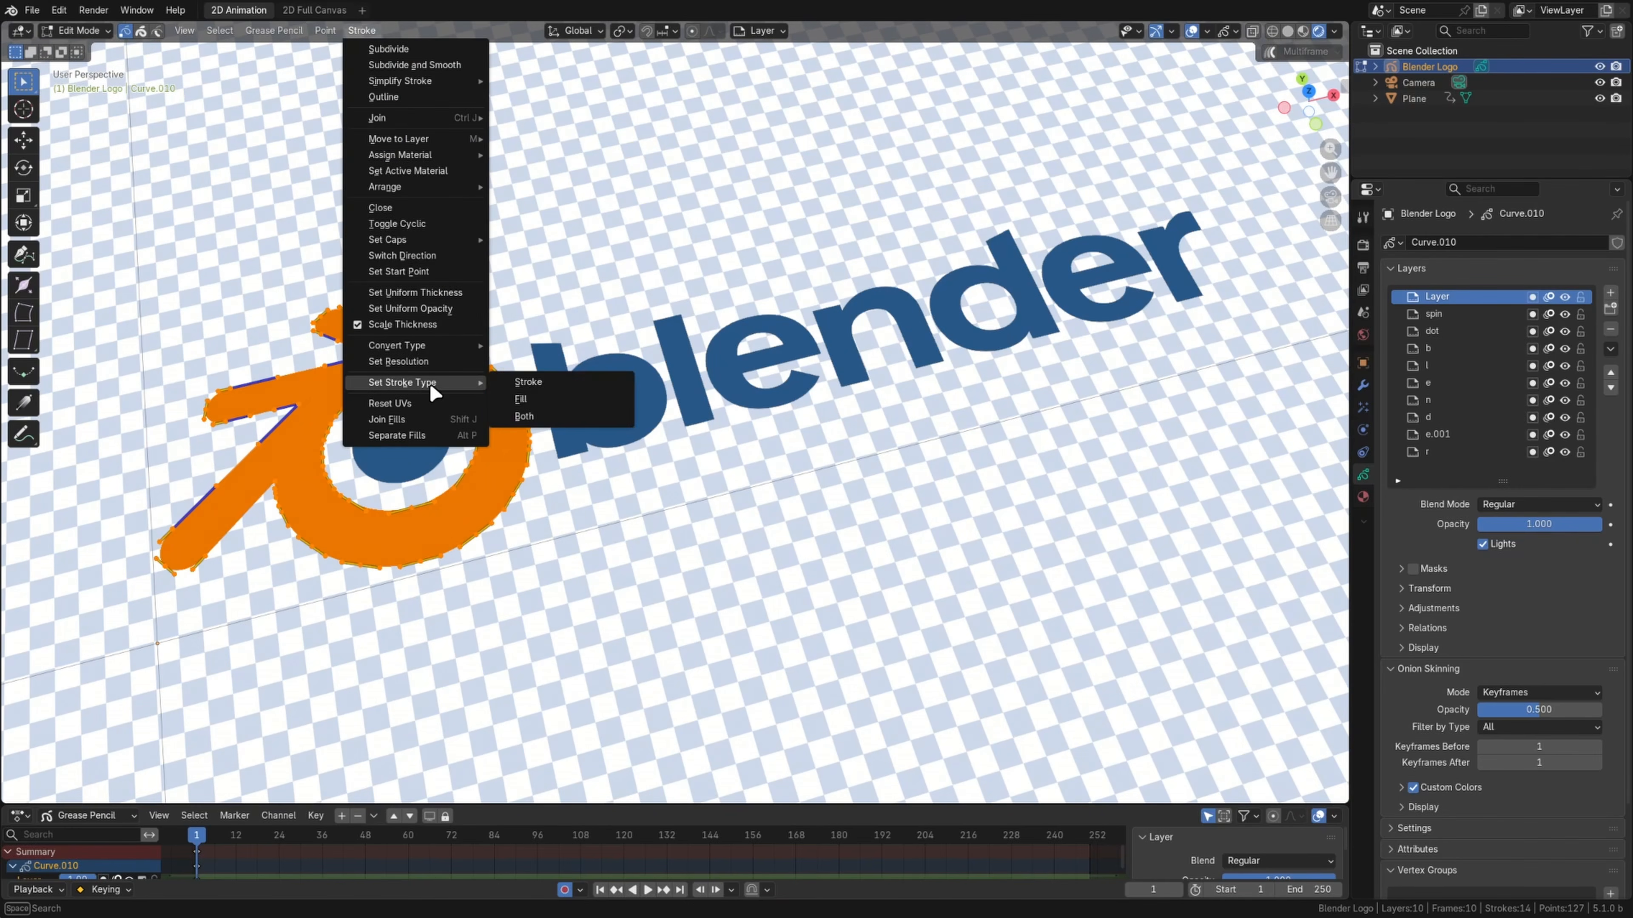
click(531, 382)
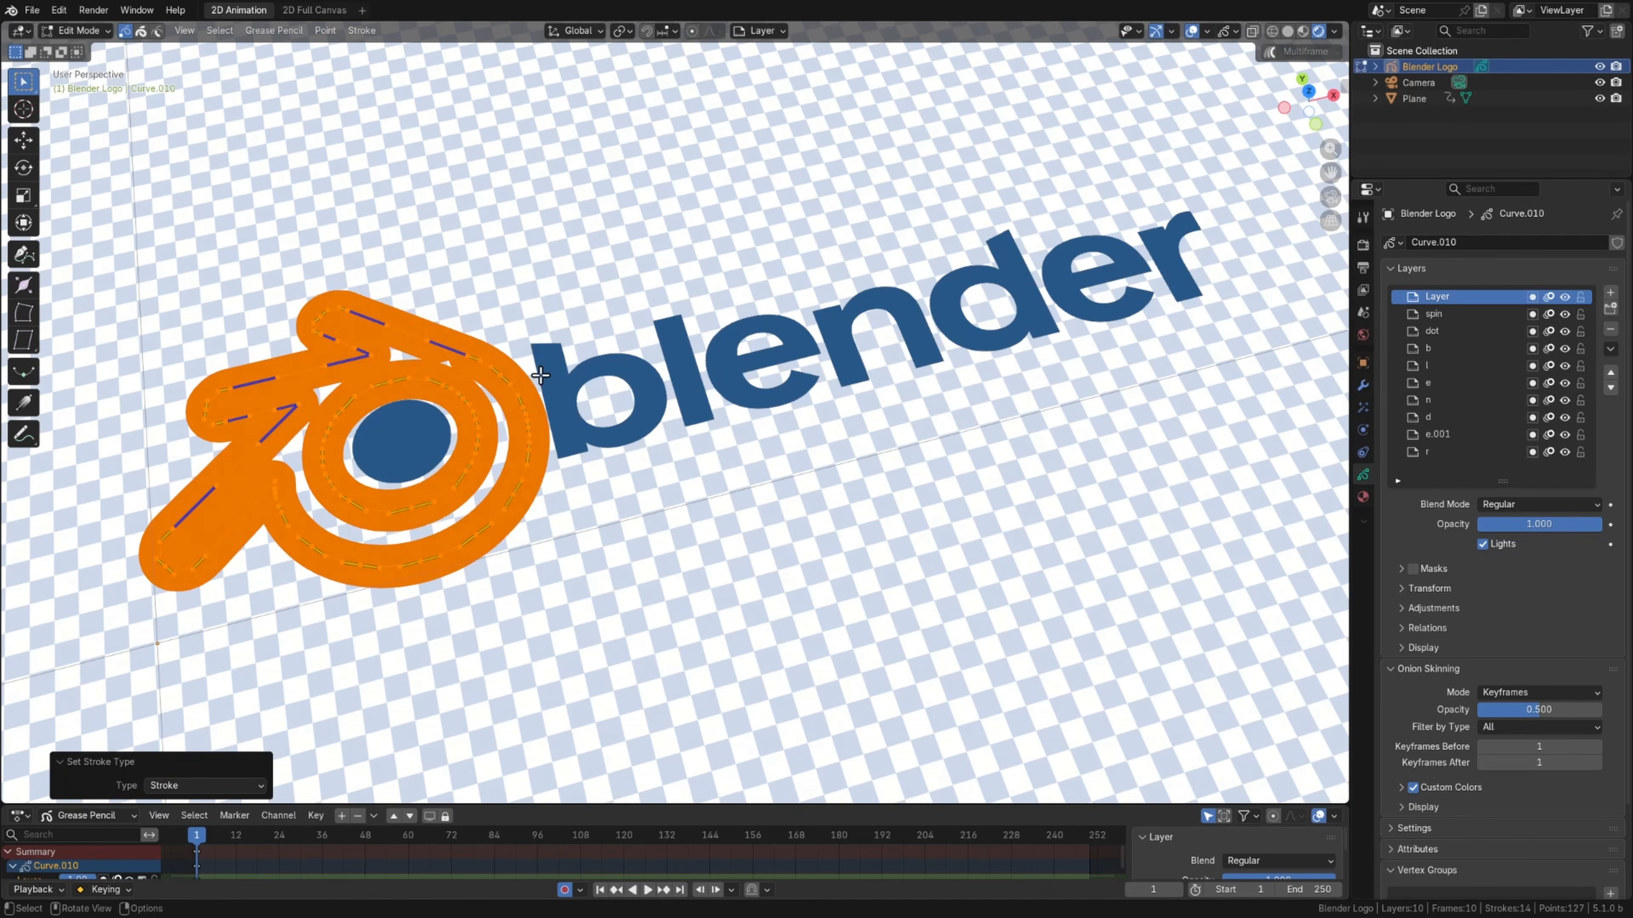
key(alt+s)
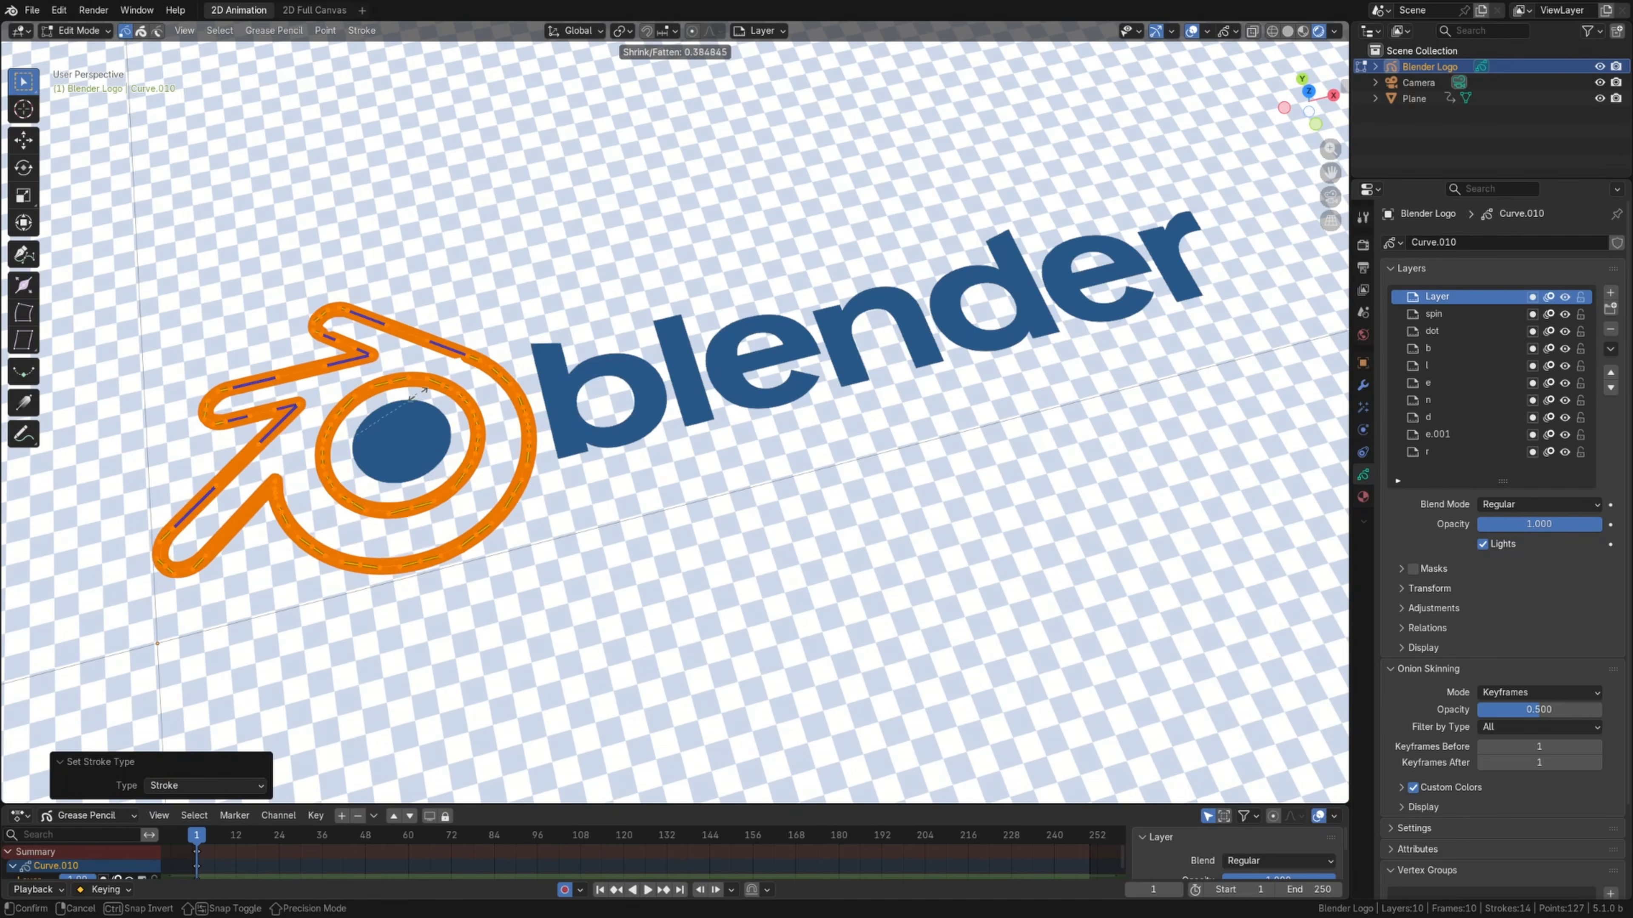
Step: Draw a filled orange shape over the symbol's inner circle and, with the Stroke type, three short accent lines above the symbol
mouse_move(379, 393)
mouse_down()
mouse_move(350, 499)
mouse_move(465, 402)
mouse_up()
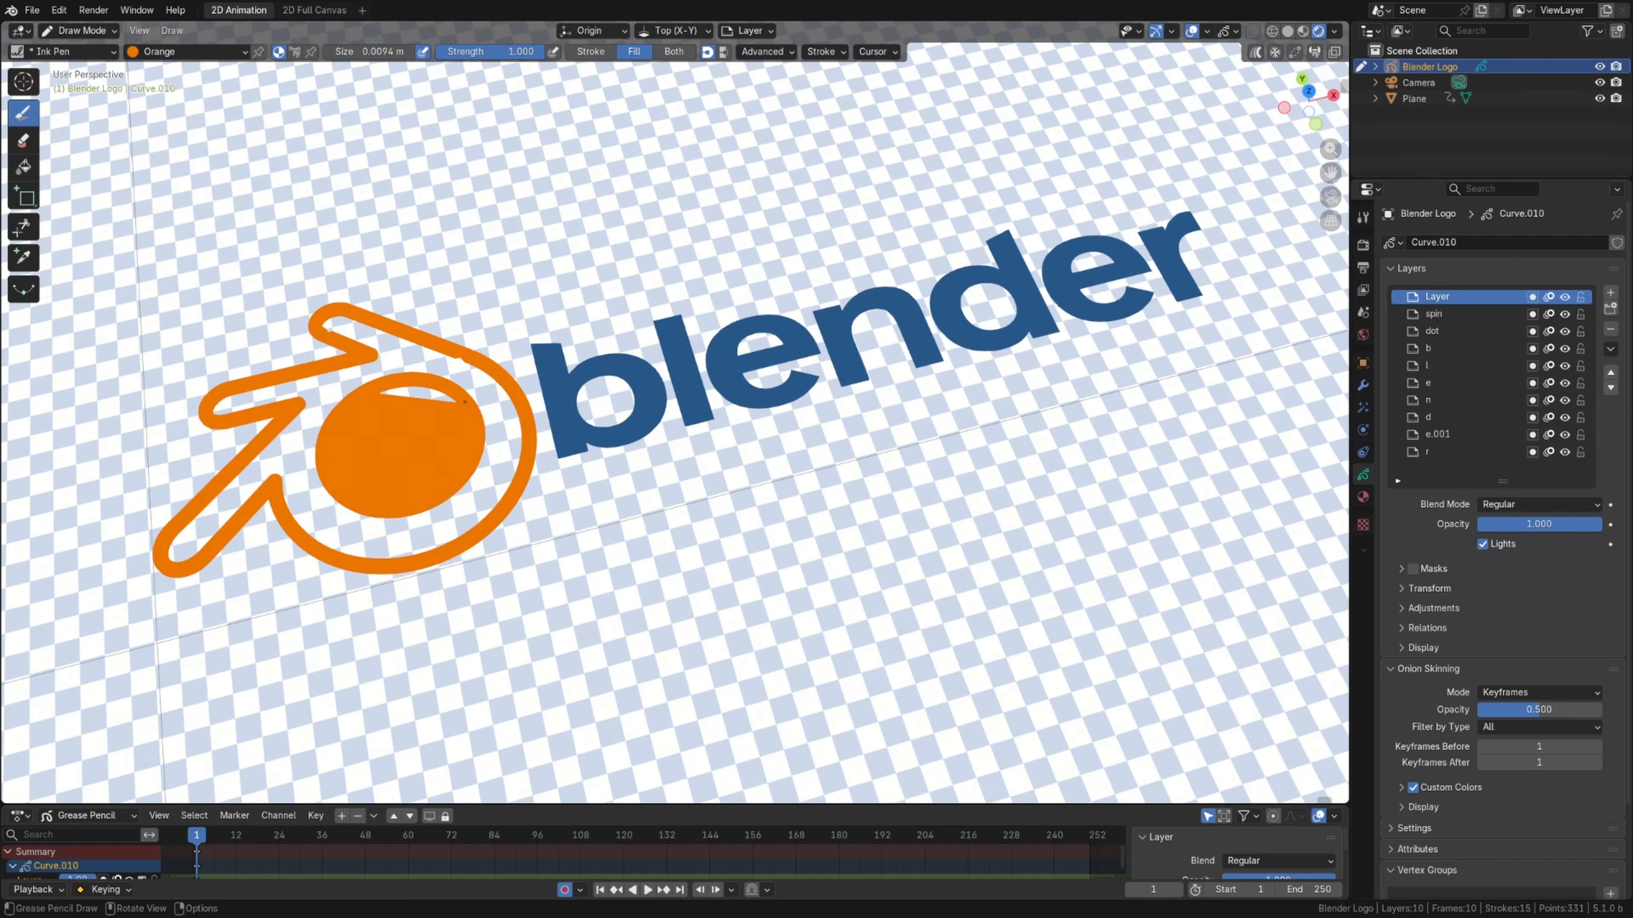
click(590, 51)
click(455, 302)
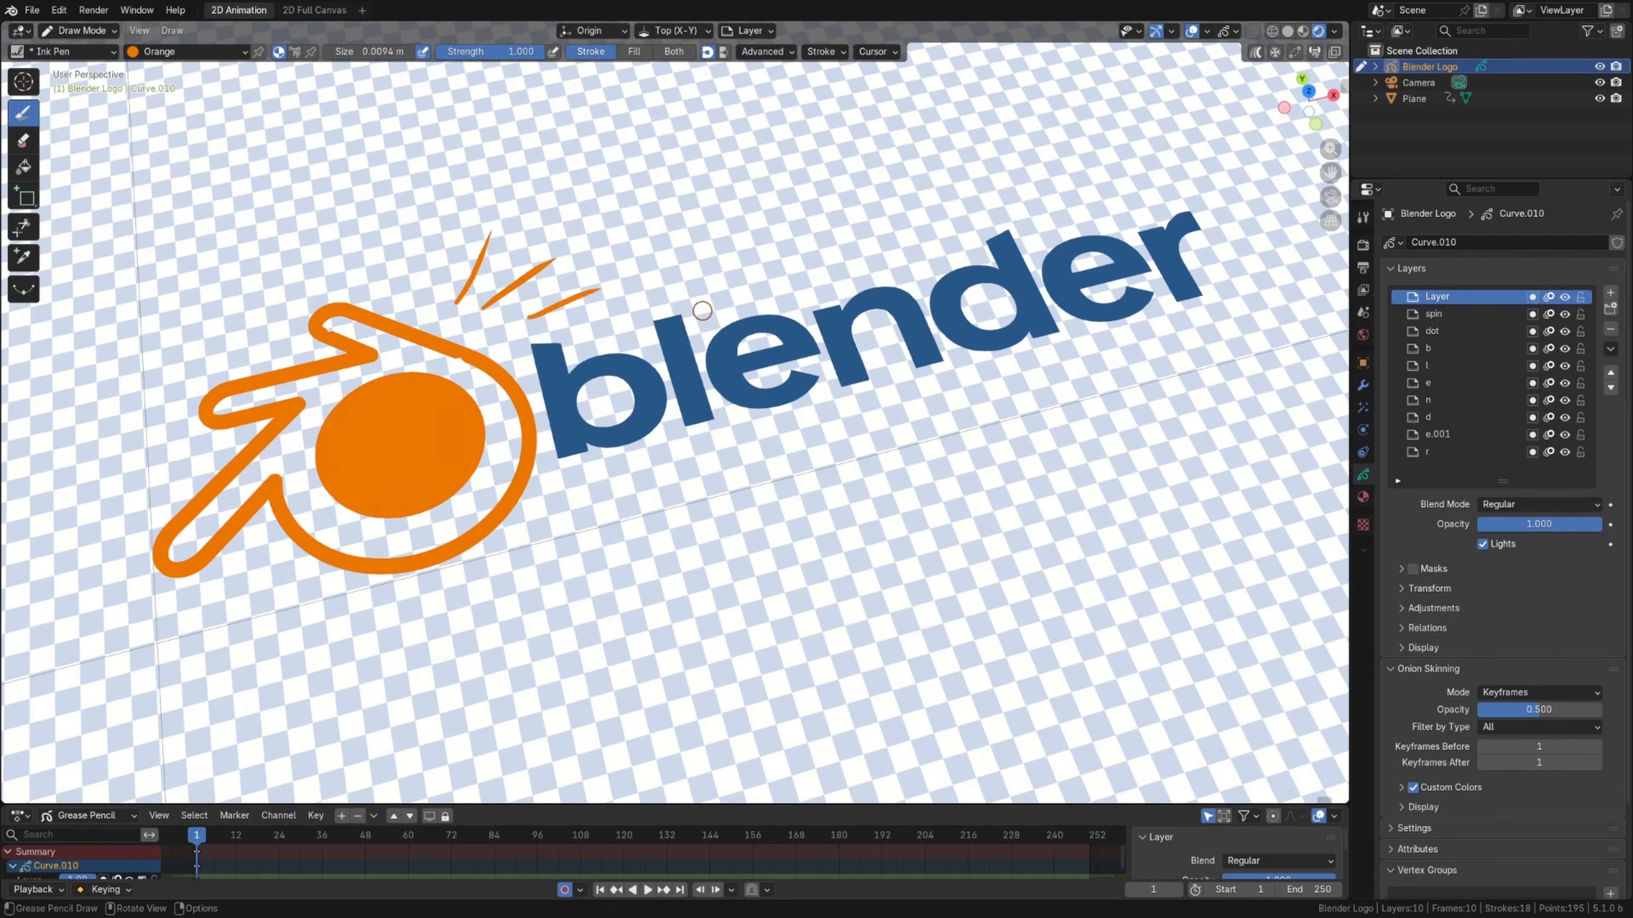
Step: Delete only the fills from the selected logo strokes in Edit Mode
key(Tab)
key(x)
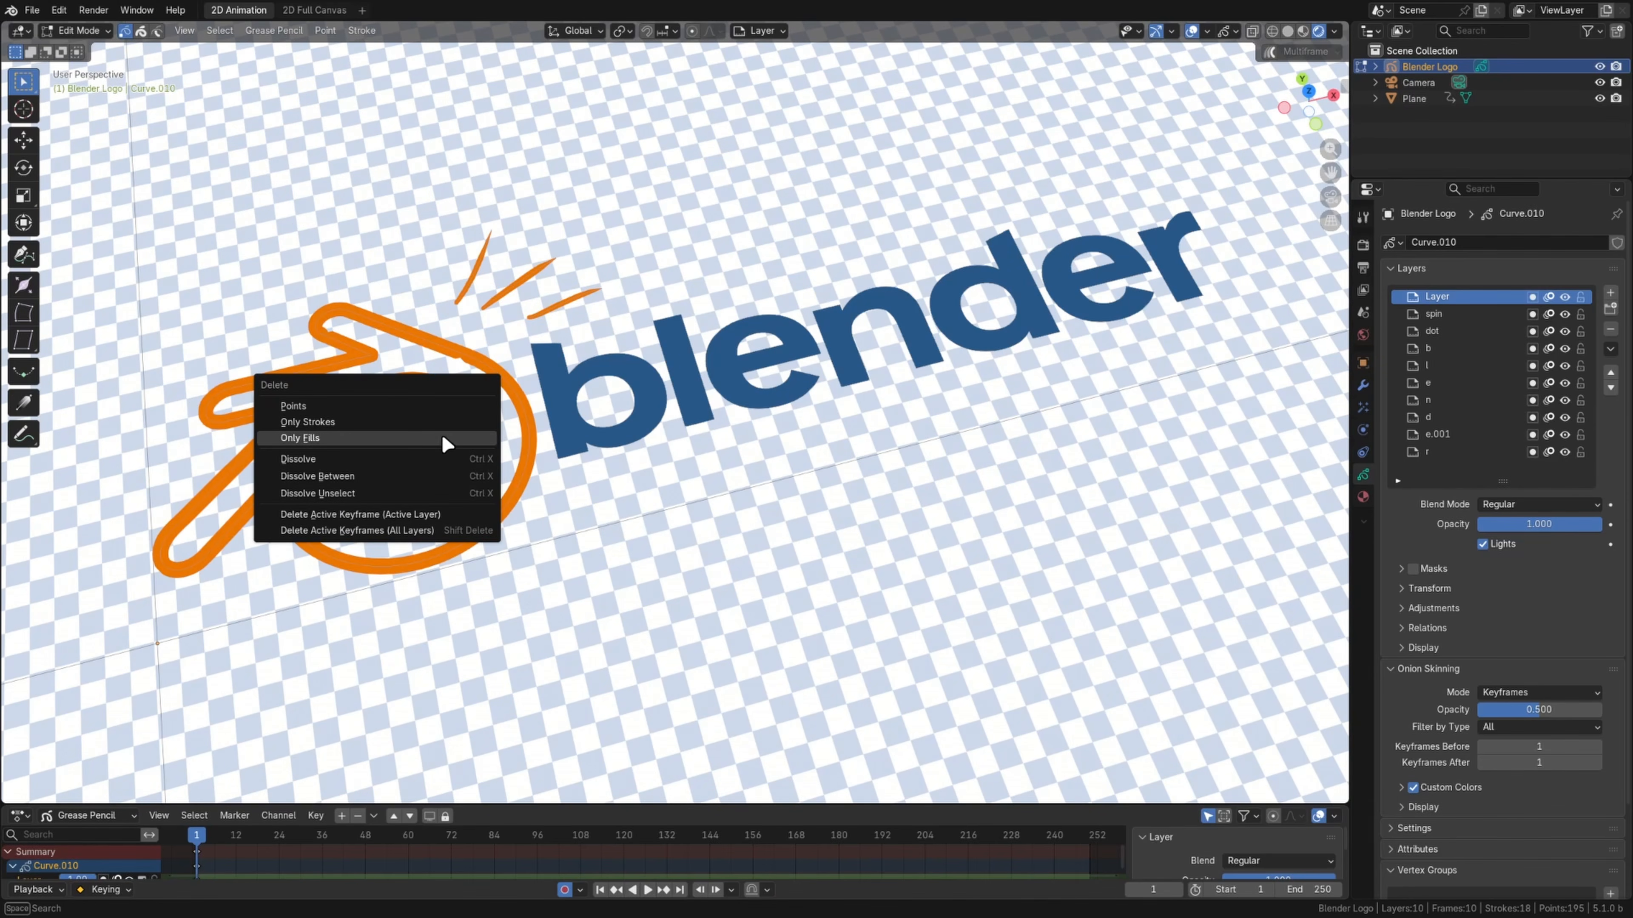
click(449, 440)
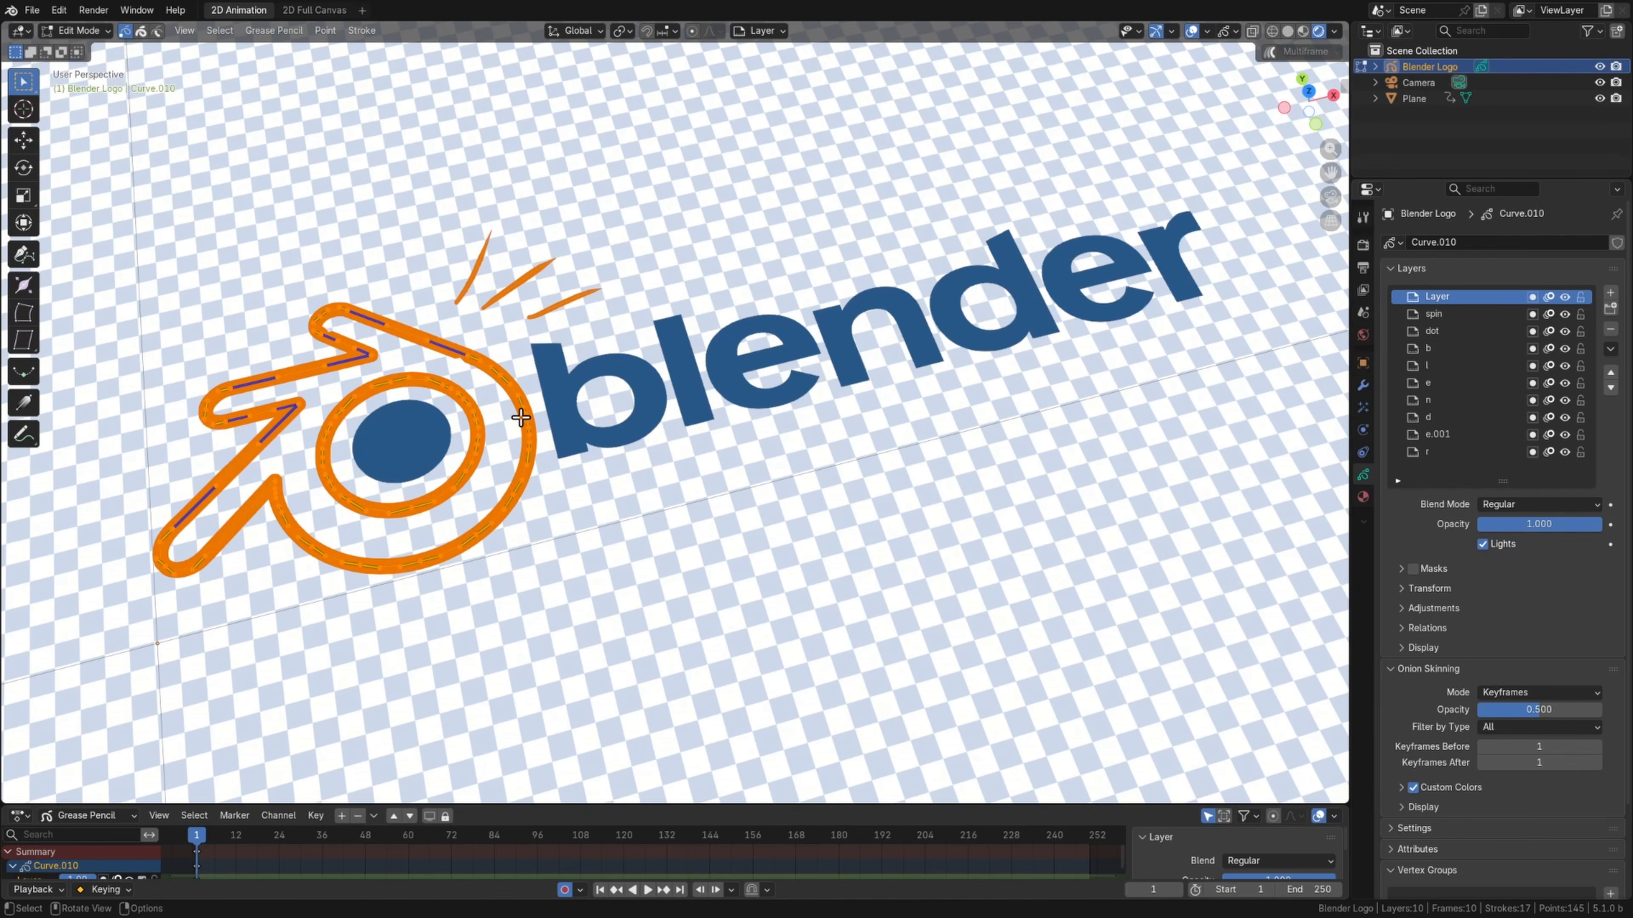
Step: Set the stroke type of the orange symbol's outlines to Fill and join their fills
click(371, 32)
mouse_move(422, 382)
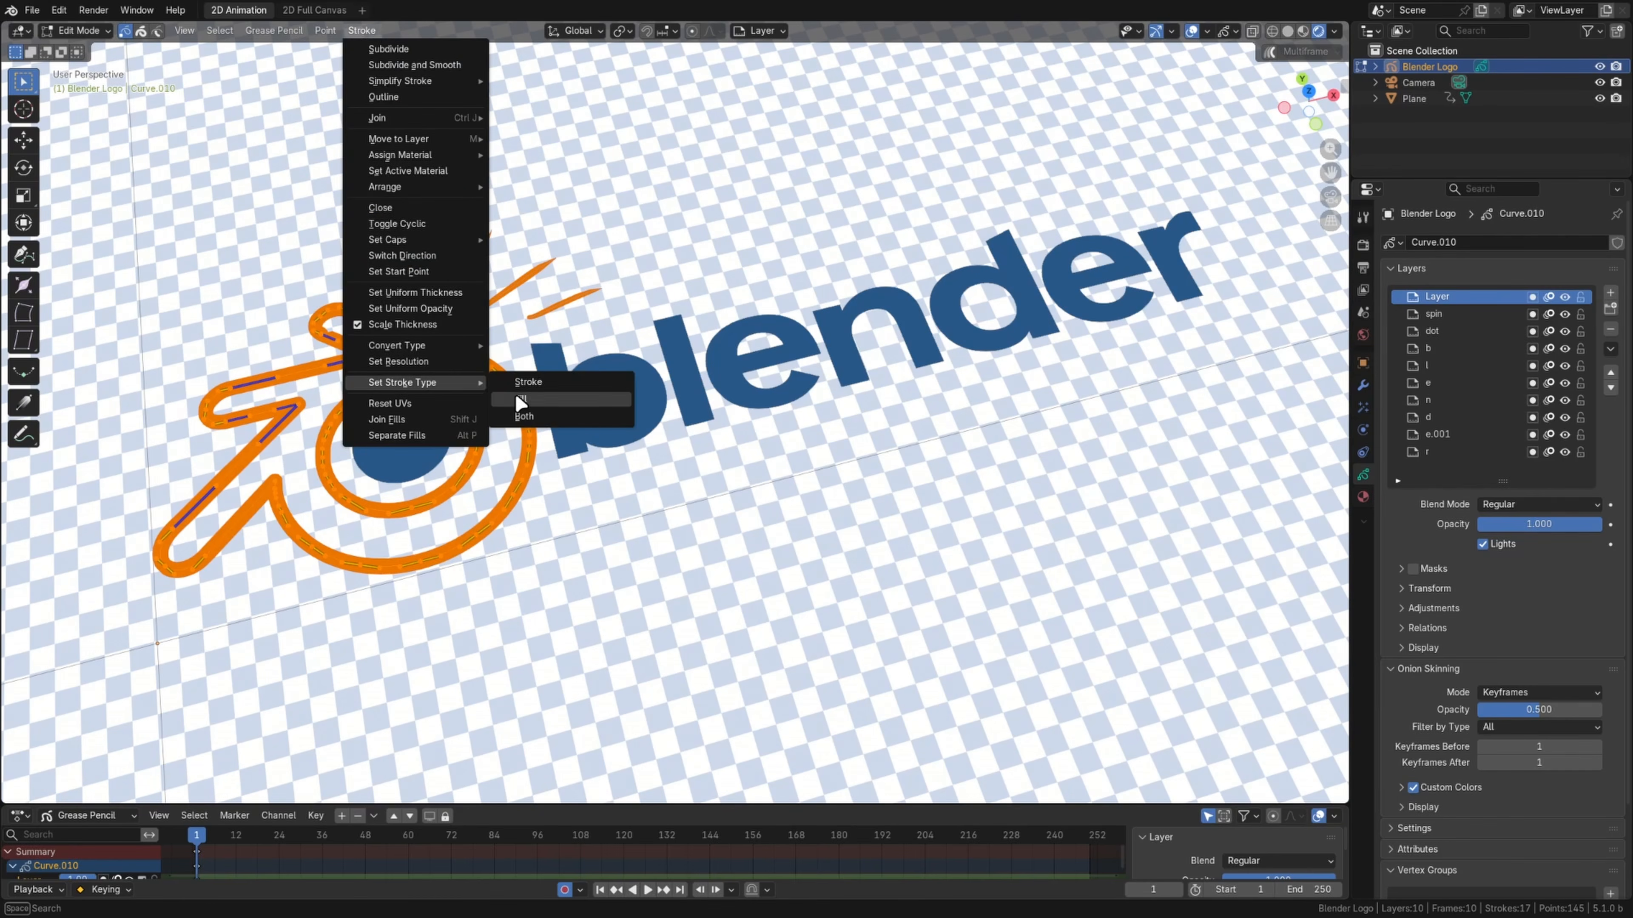
click(520, 399)
click(369, 33)
click(449, 419)
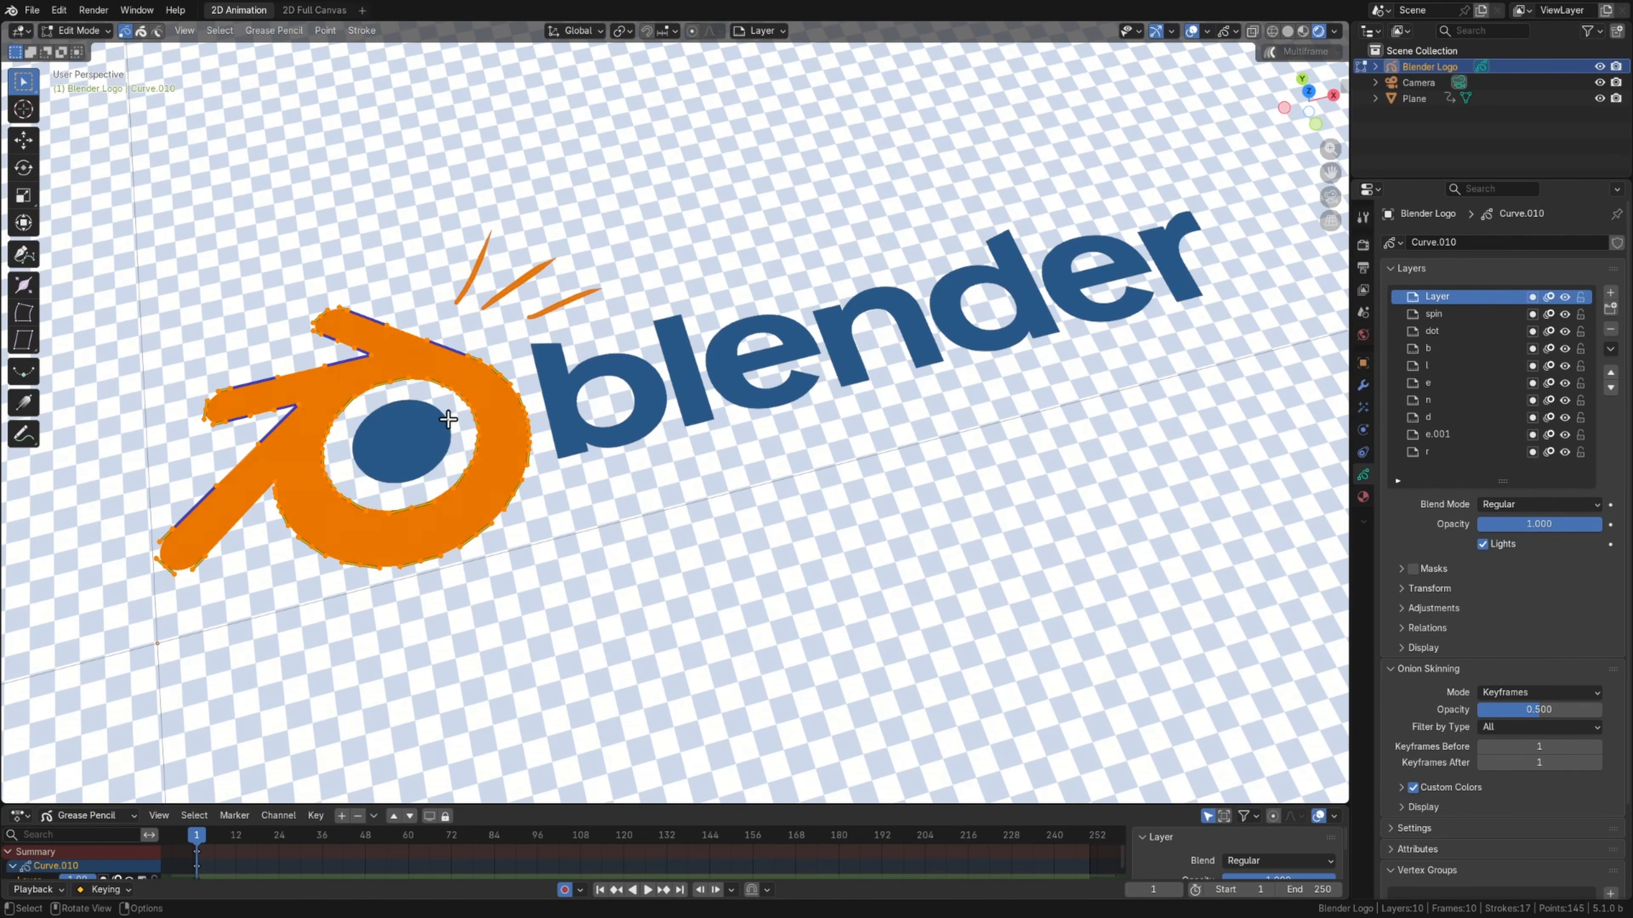
Step: Draw a long wavy orange Ink Pen stroke beneath the Blender logo, looping back at the end of the word
click(219, 30)
click(262, 259)
drag(296, 601, 469, 593)
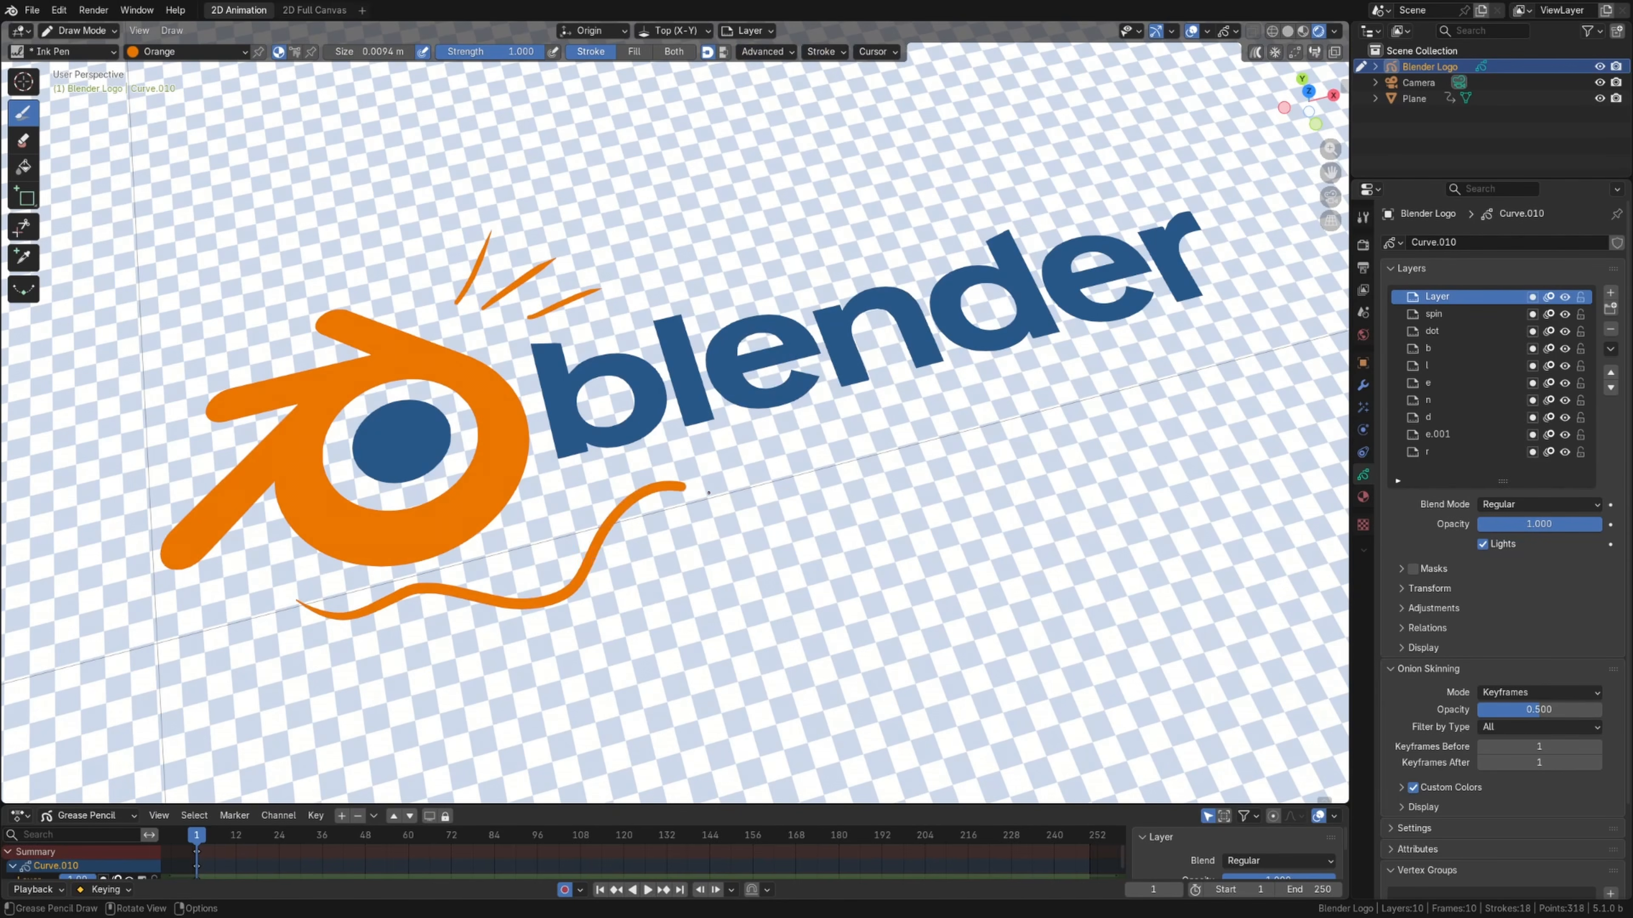
drag(709, 493, 1051, 375)
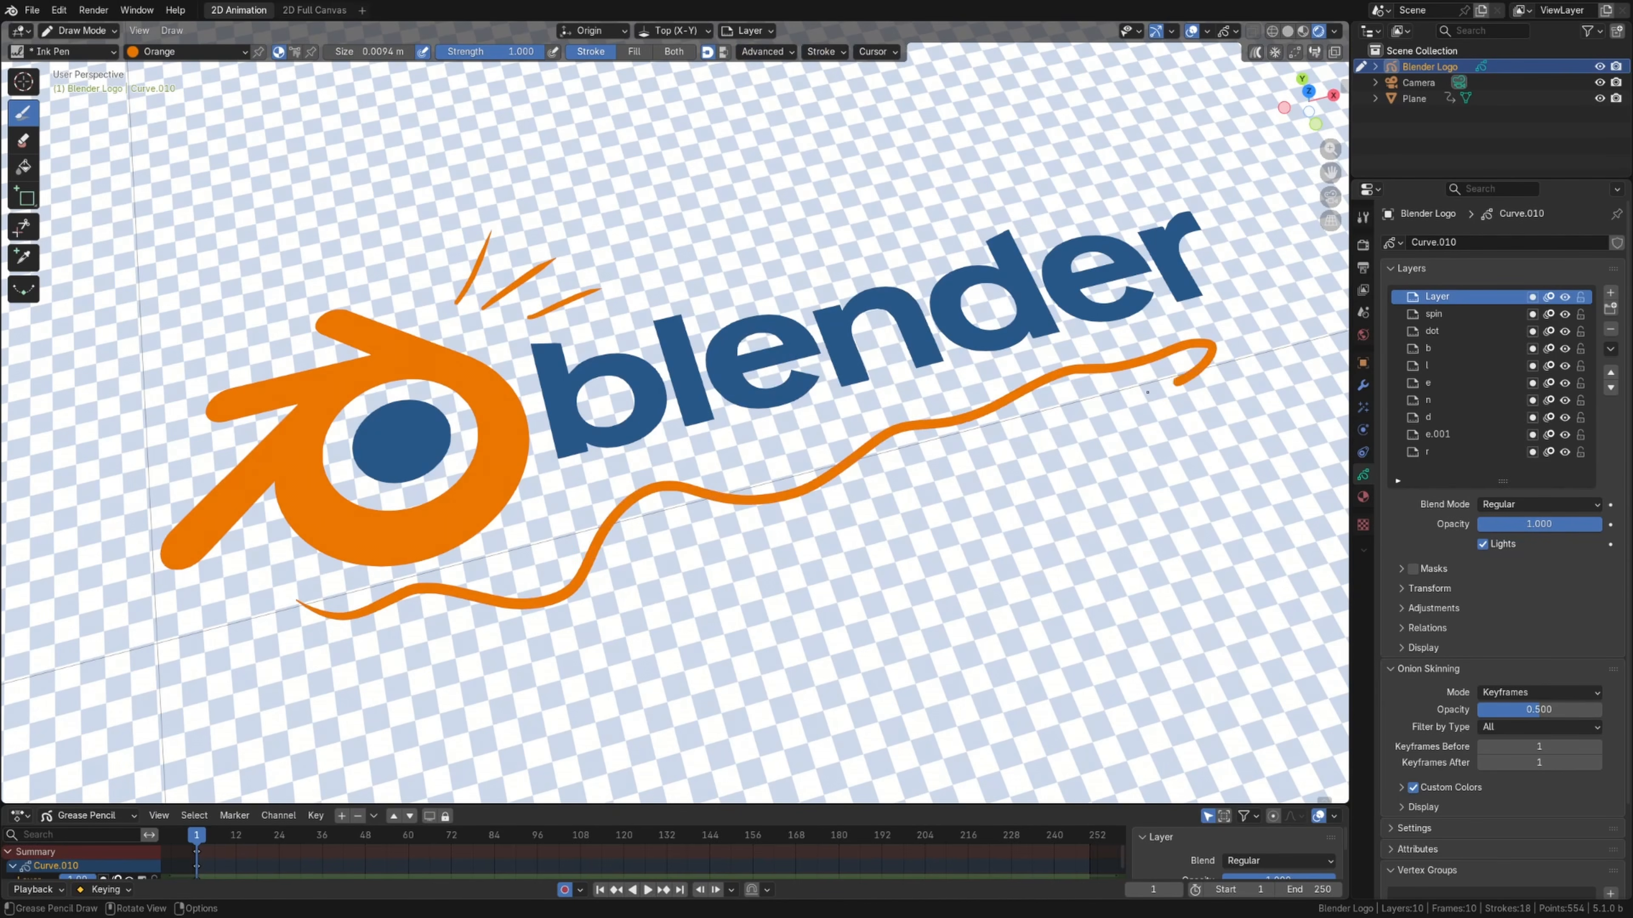
mouse_move(1147, 392)
mouse_down()
mouse_move(835, 540)
mouse_move(453, 646)
mouse_move(611, 669)
mouse_move(1047, 484)
mouse_move(1157, 480)
mouse_move(820, 717)
mouse_move(817, 753)
mouse_move(1230, 533)
mouse_move(996, 788)
mouse_up()
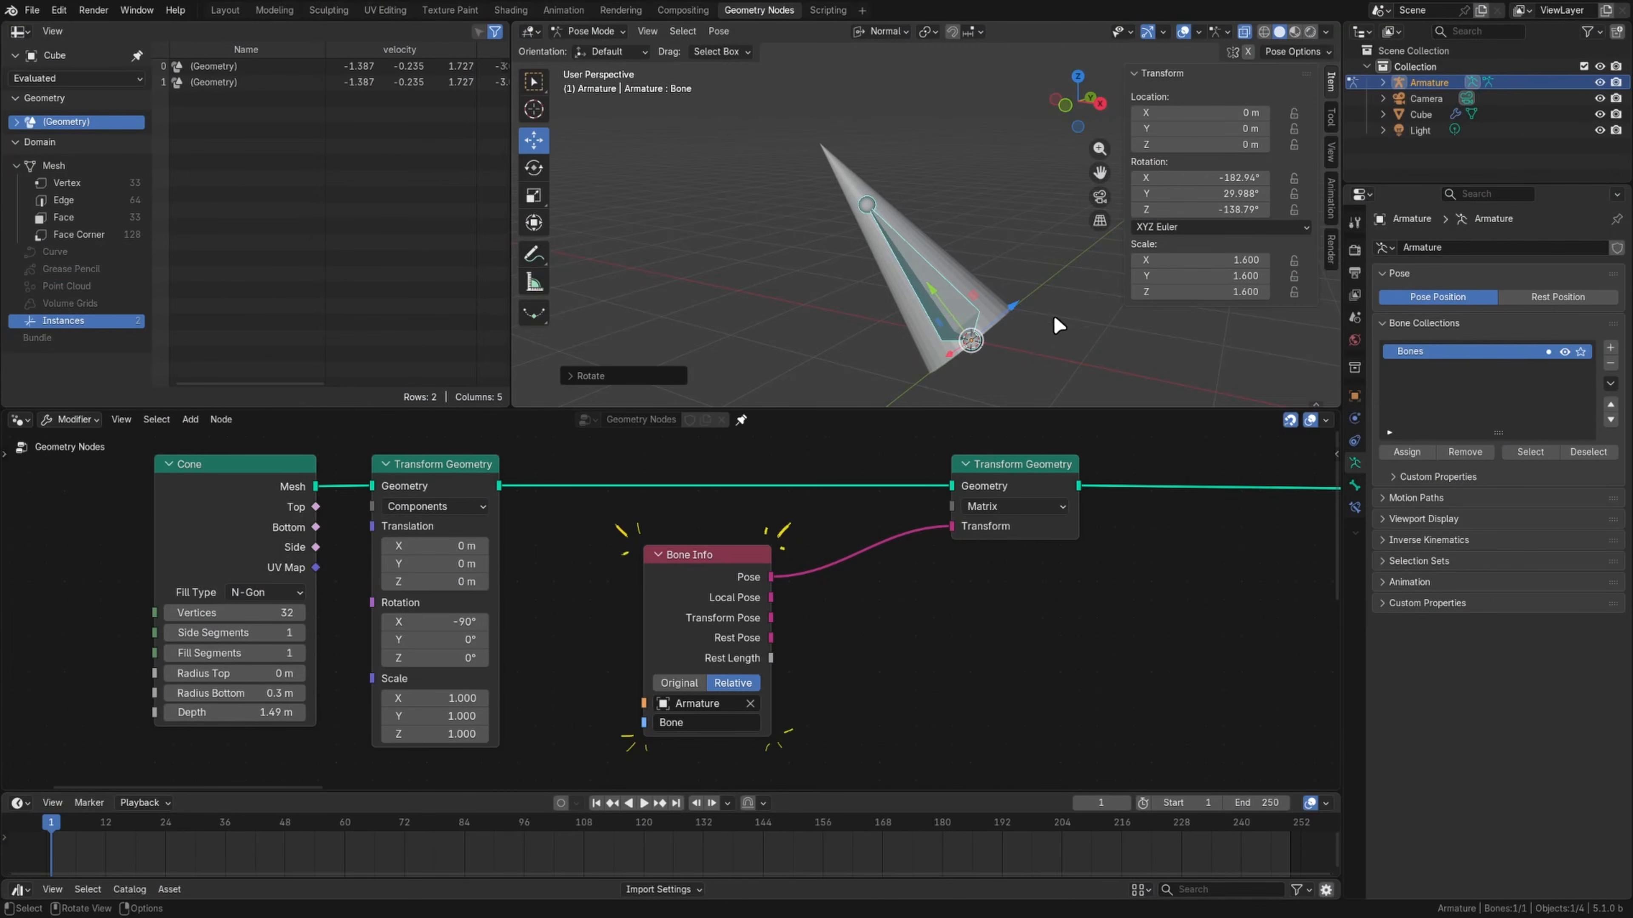
Step: Rotate the armature's bone freely with trackball rotation so the cone follows its pose
key(r)
key(r)
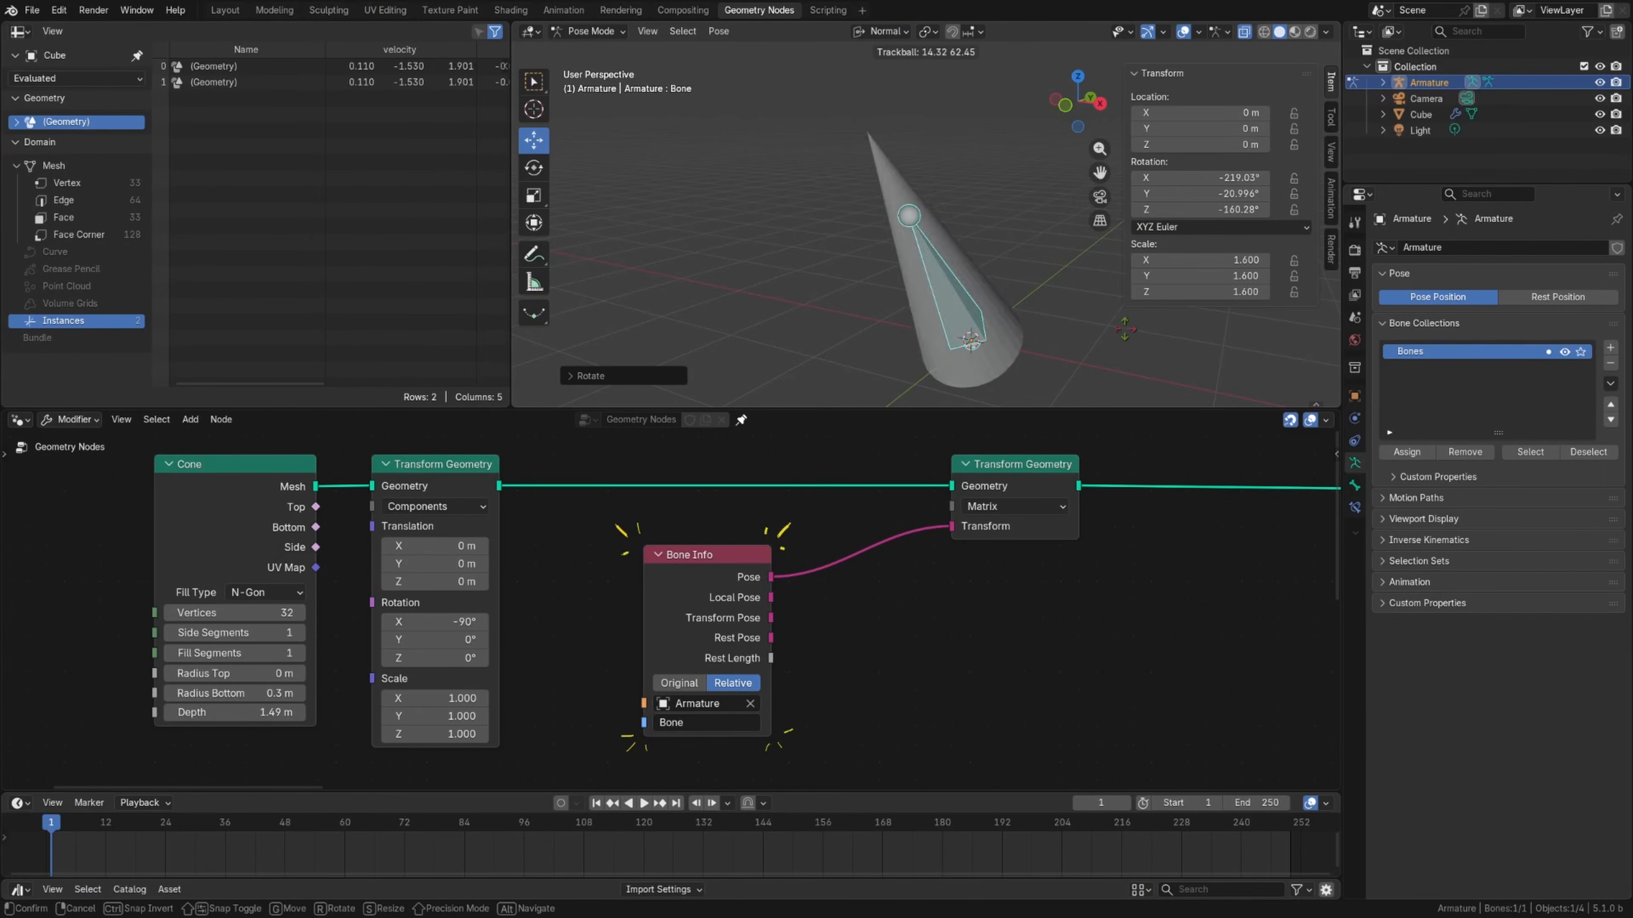
click(1057, 266)
key(space)
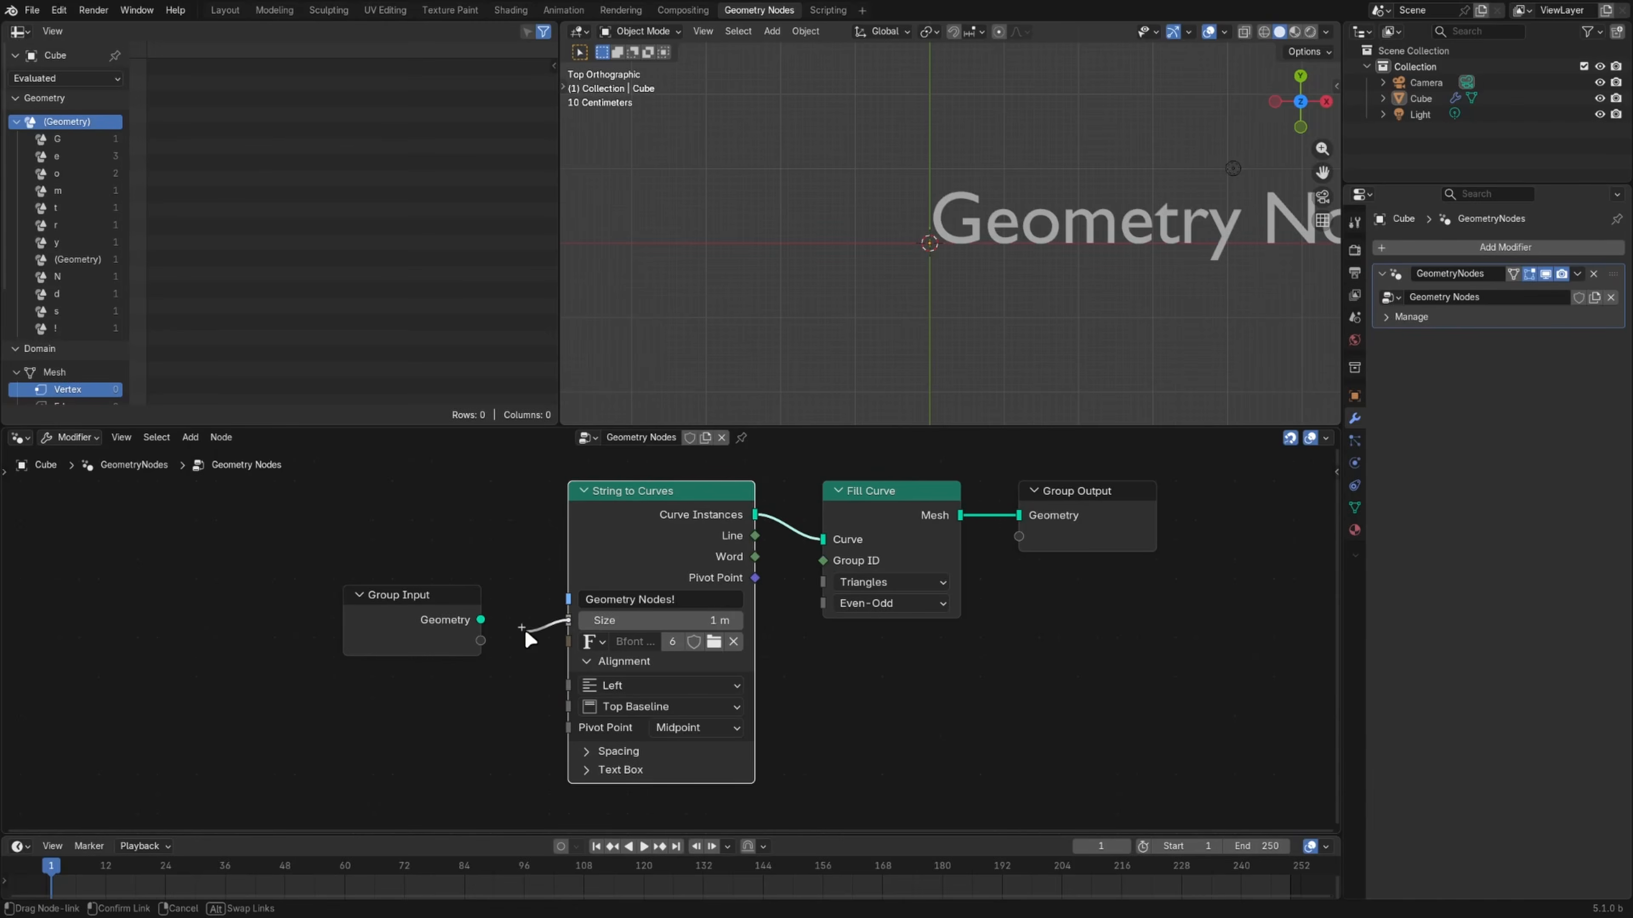
Step: Expose the Size, Font and Align X inputs of String to Curves on the Group Input and set the modifier's font to Bauhaus
mouse_move(480, 661)
mouse_down()
mouse_move(568, 620)
mouse_move(480, 661)
mouse_move(496, 690)
mouse_move(480, 682)
mouse_up()
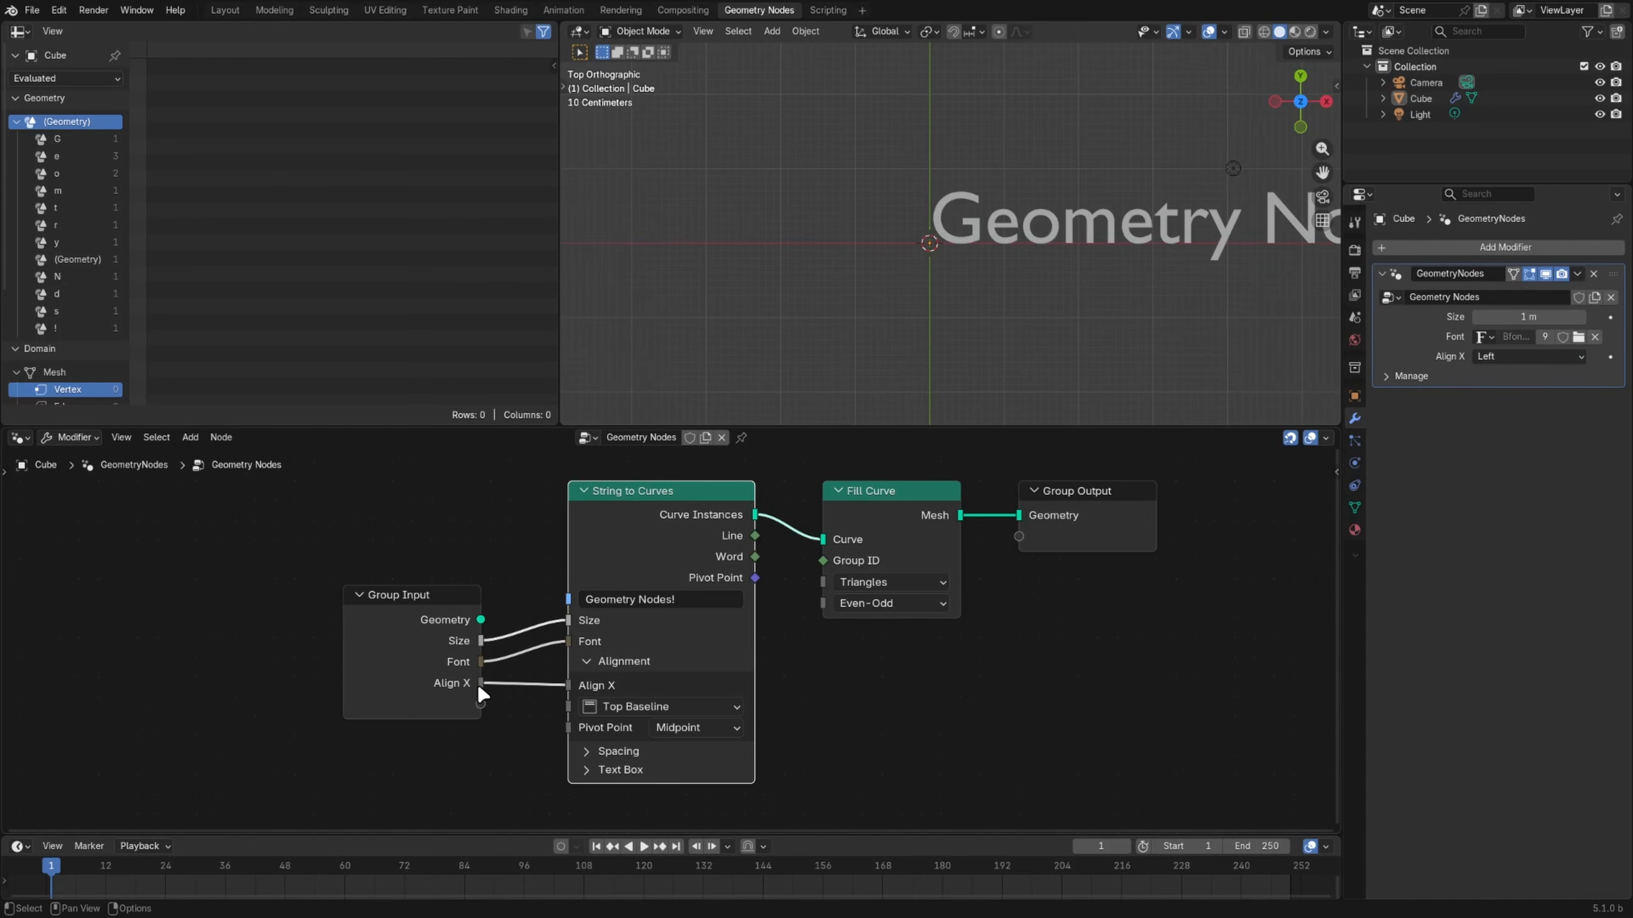
click(1484, 339)
click(1414, 361)
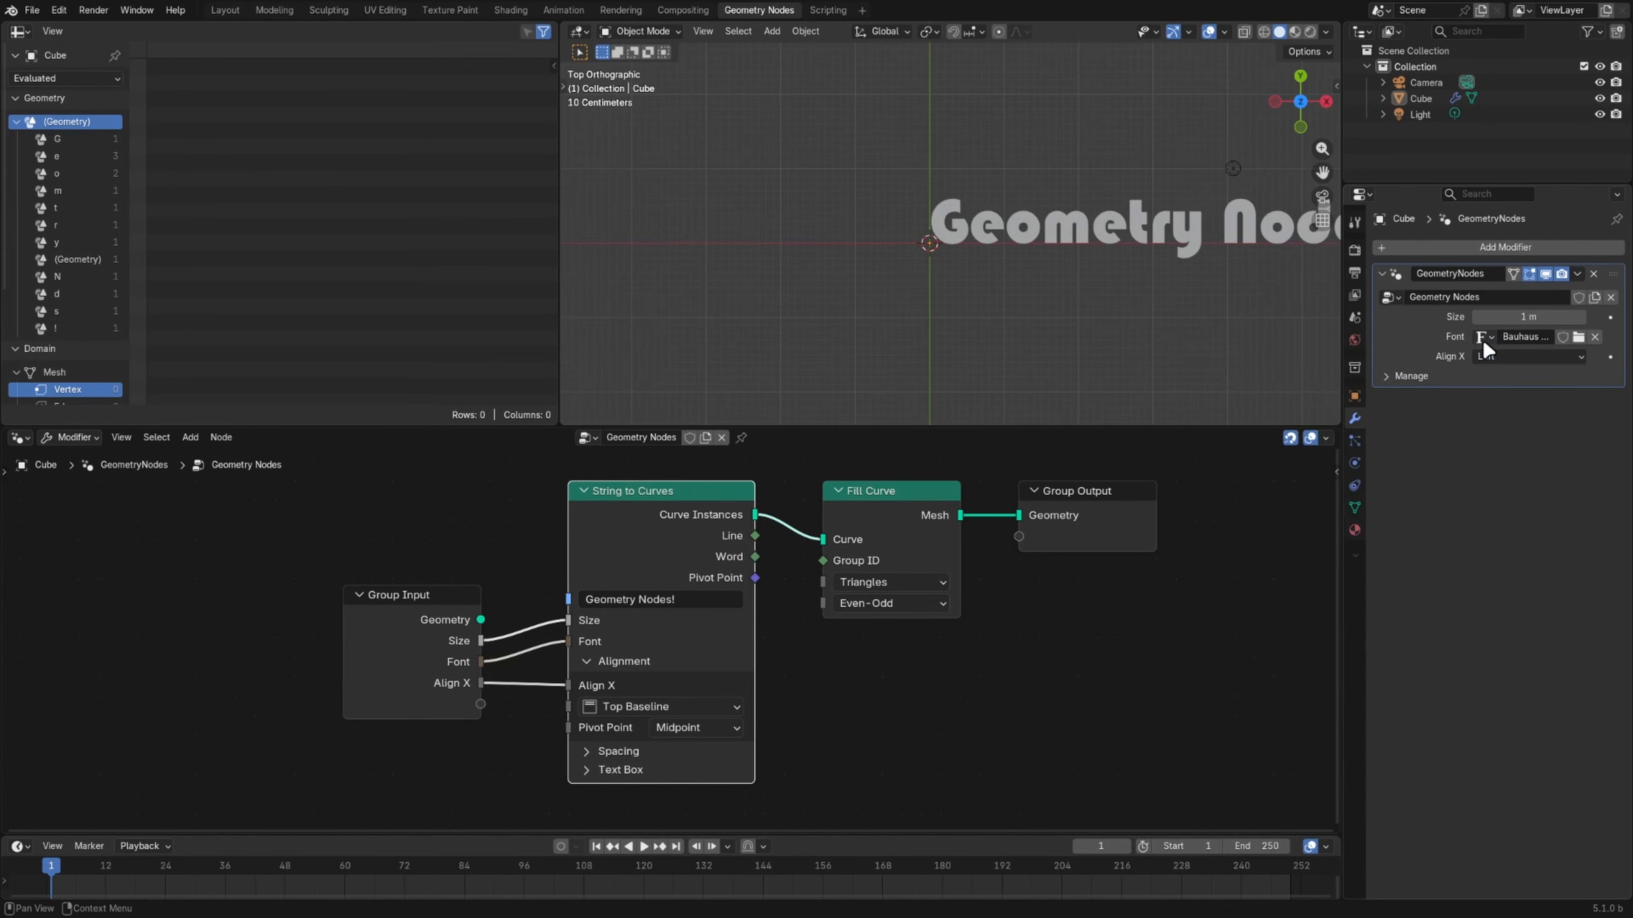
Step: Set the modifier's font to Harrington and its Align X option to Center
click(1481, 337)
click(1436, 409)
click(1525, 355)
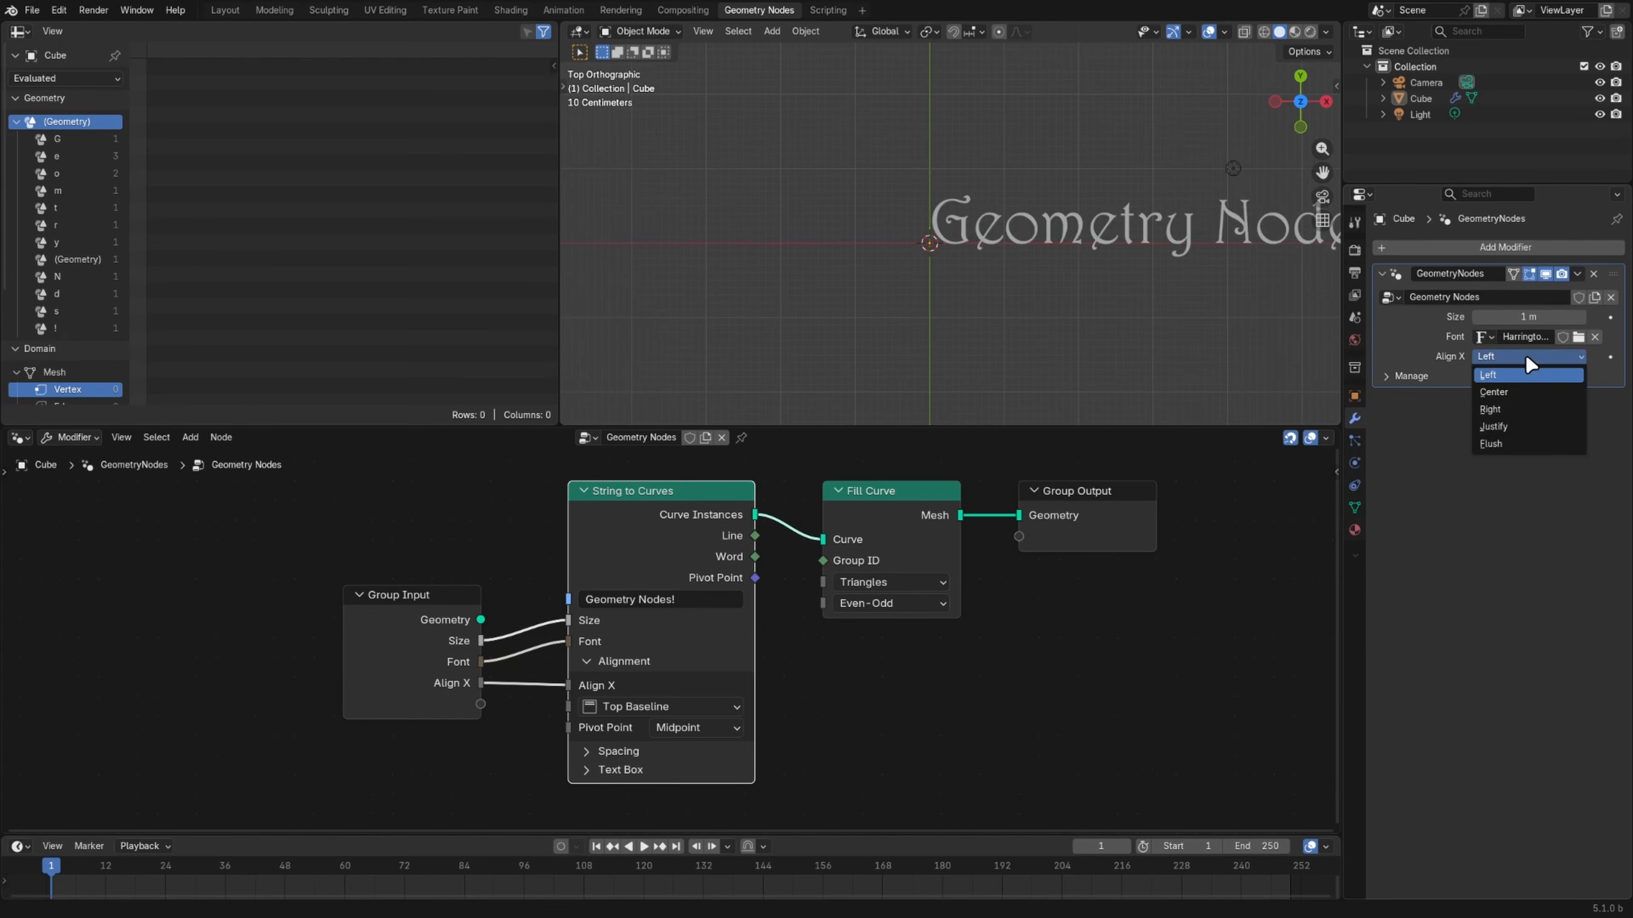
click(1518, 388)
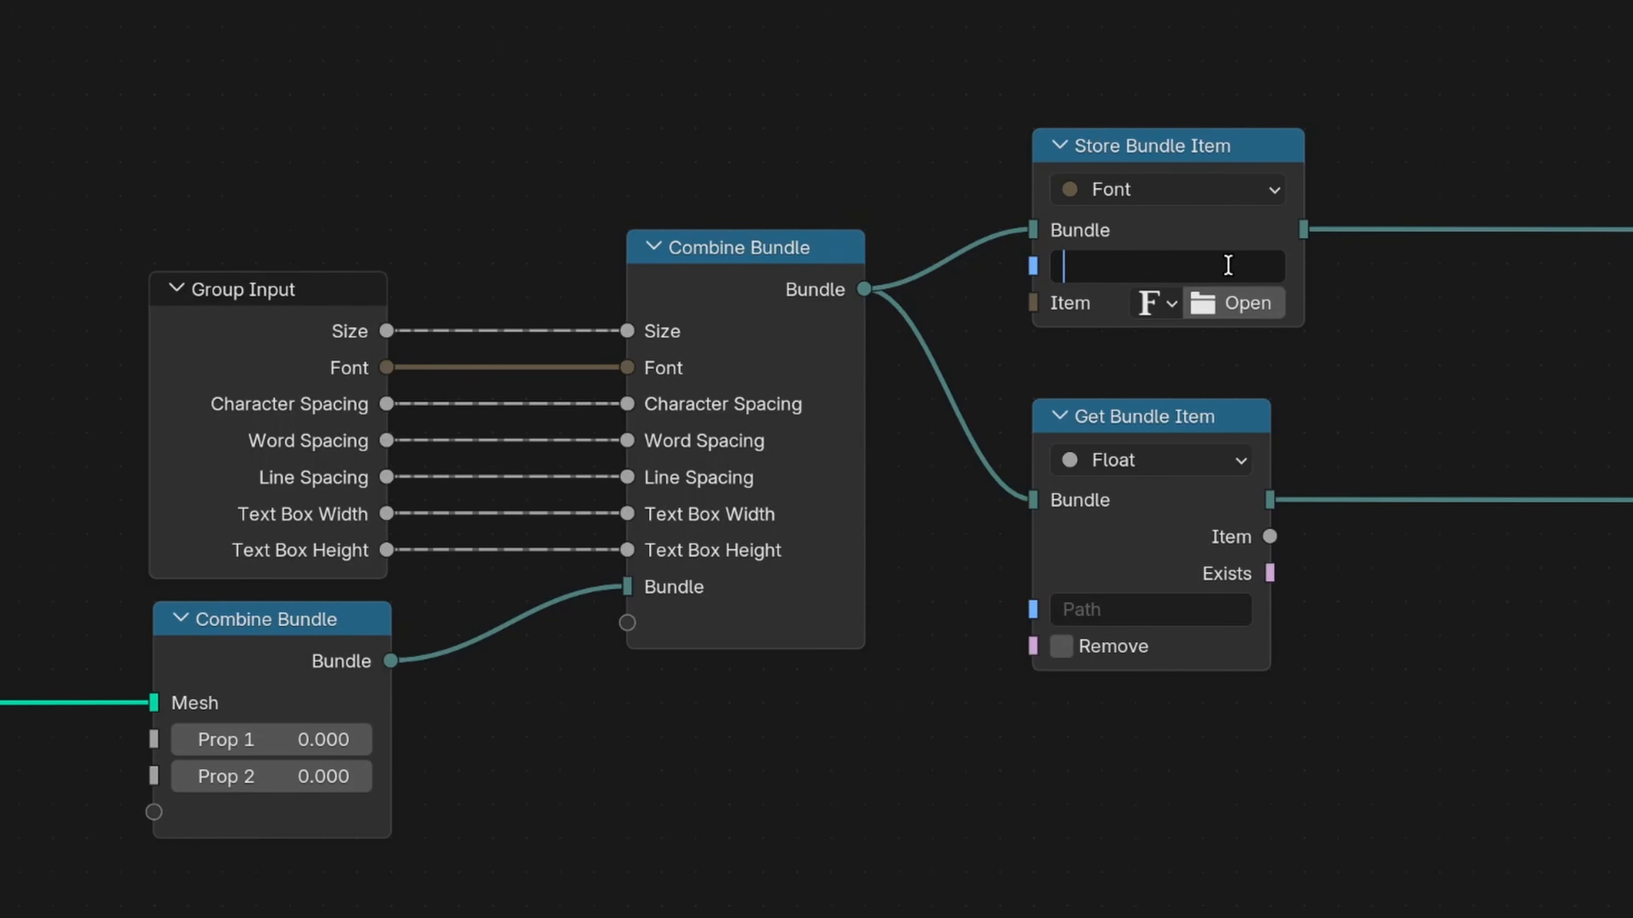
Step: Set the Store Bundle Item node's path to Font and open the Get Bundle Item node's path for editing
key(Return)
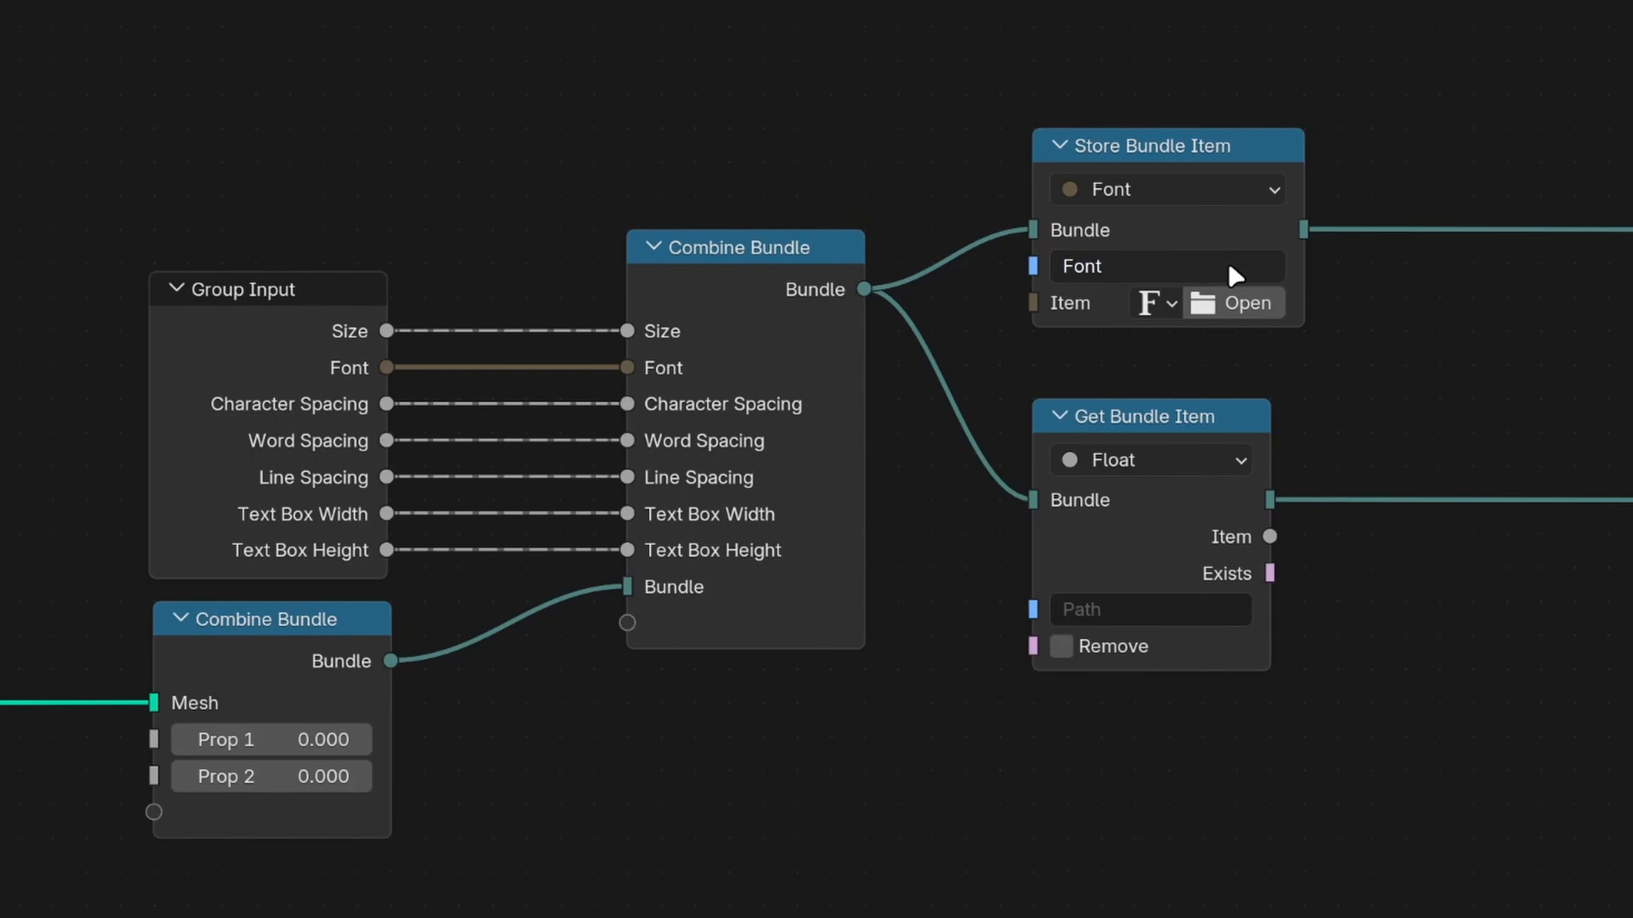
click(1193, 595)
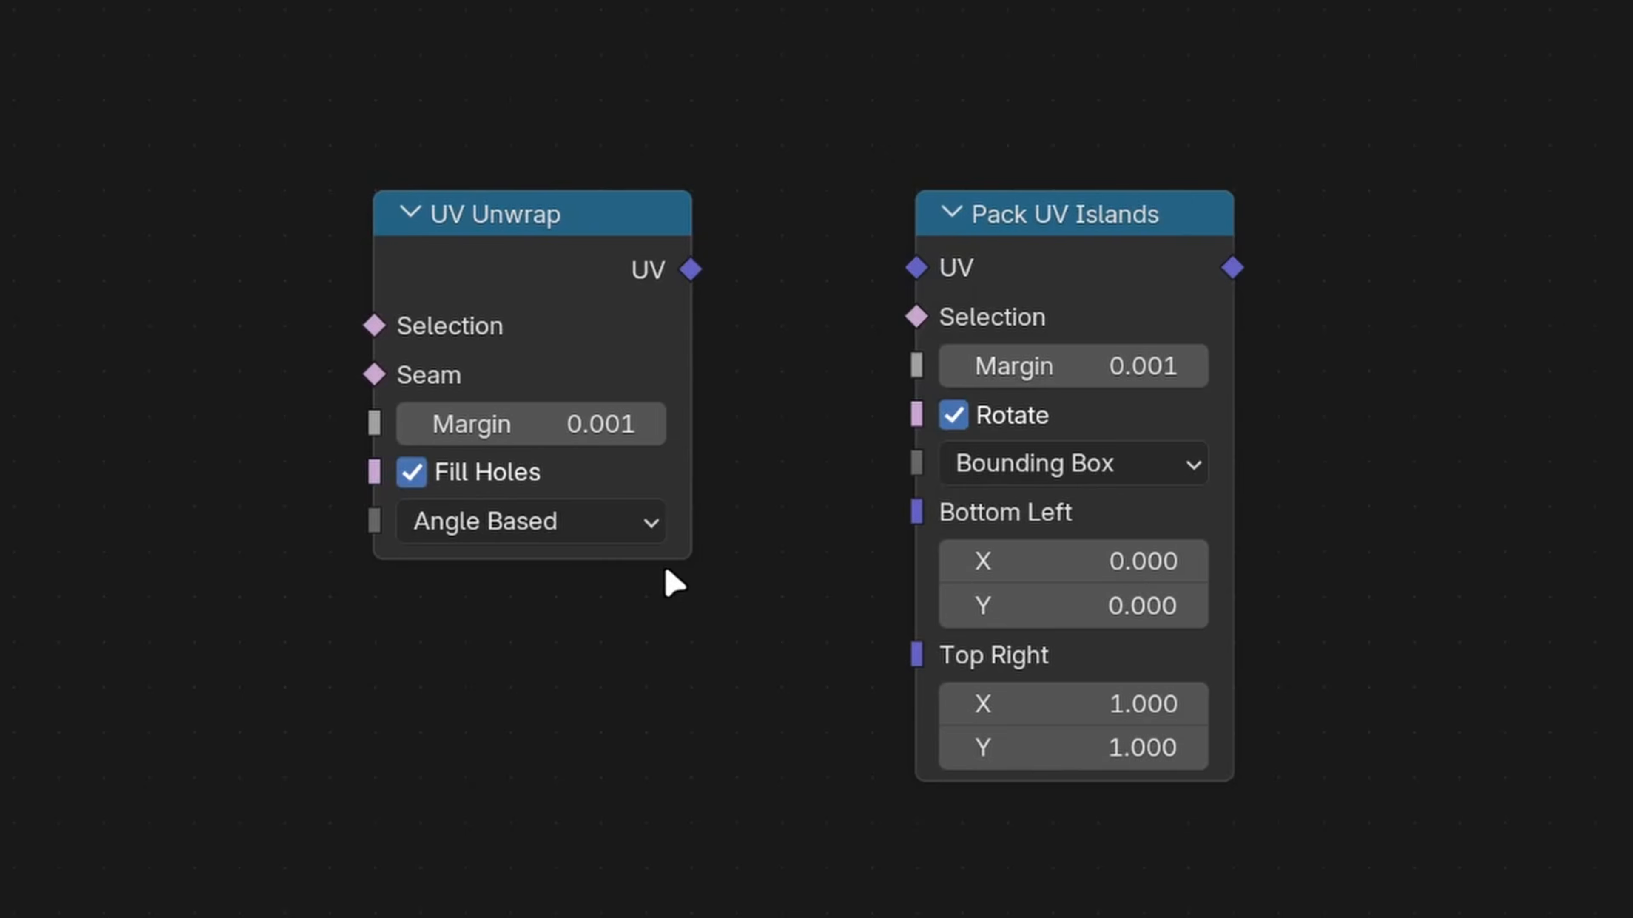
Step: Set the UV Unwrap method to Minimum Stretch with No Flip enabled and adjust the Top Right X value of Pack UV Islands
click(660, 530)
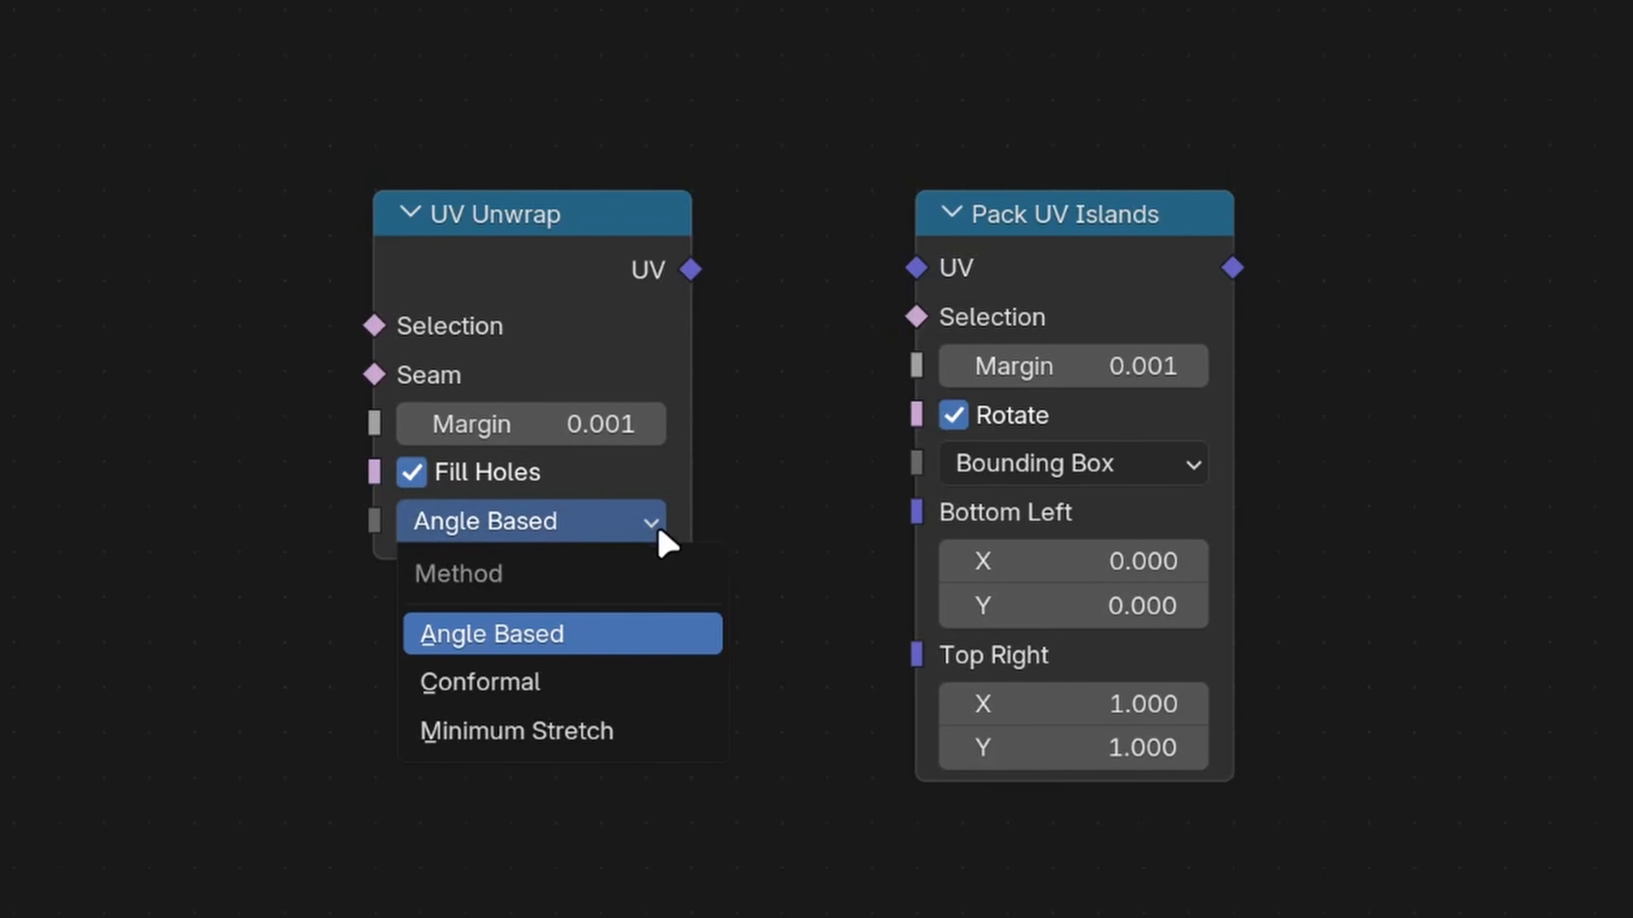
click(623, 733)
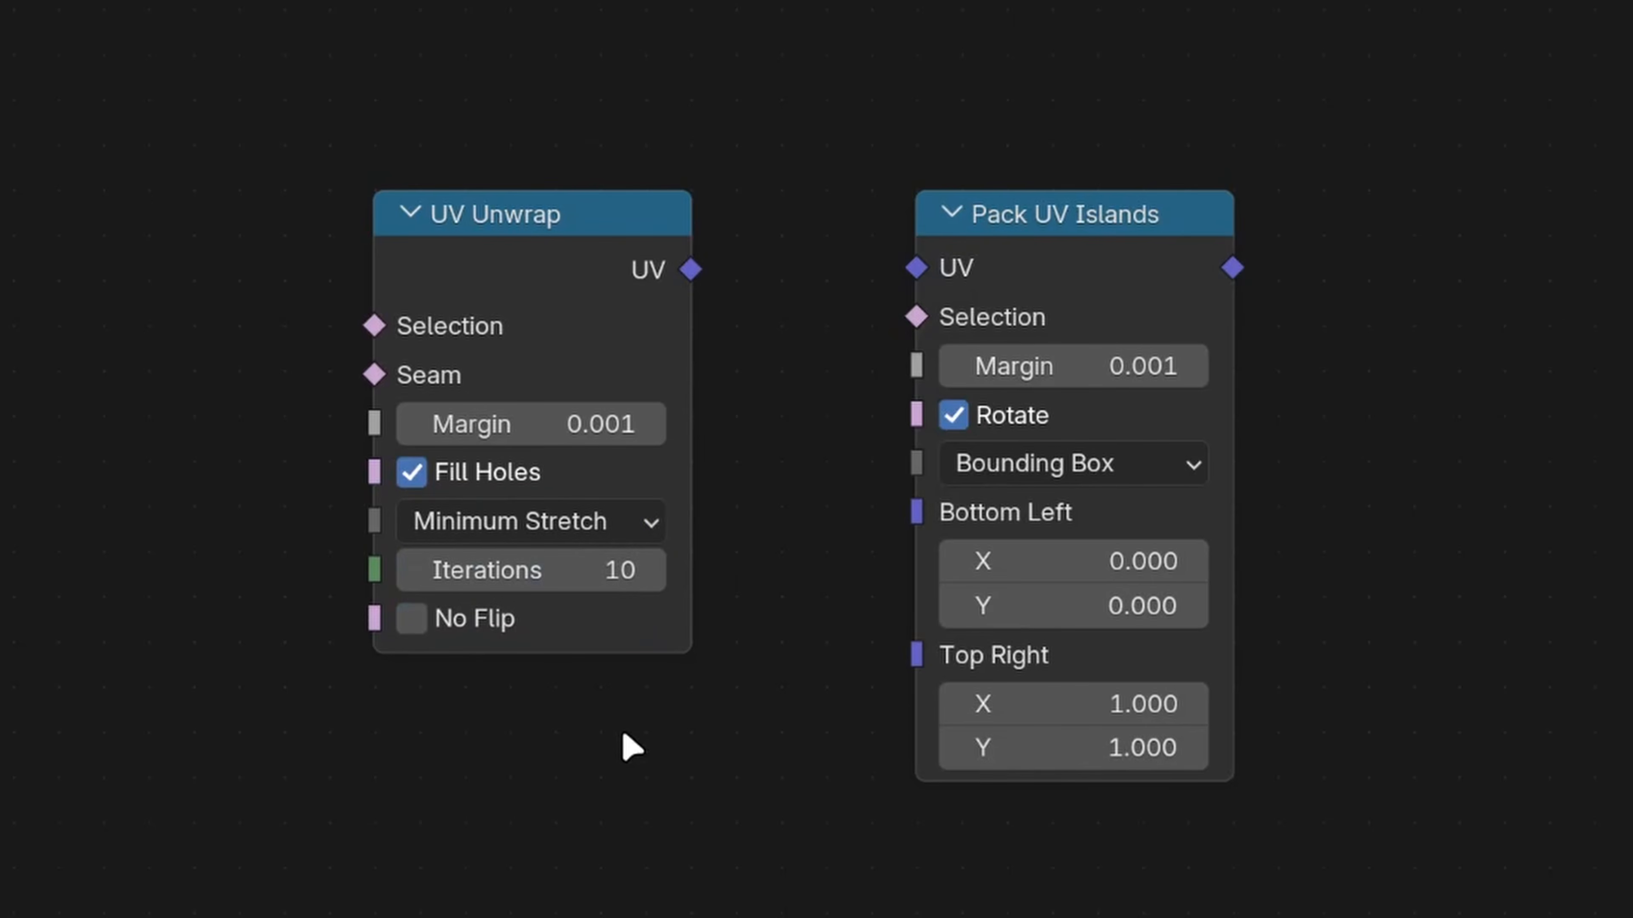
click(474, 621)
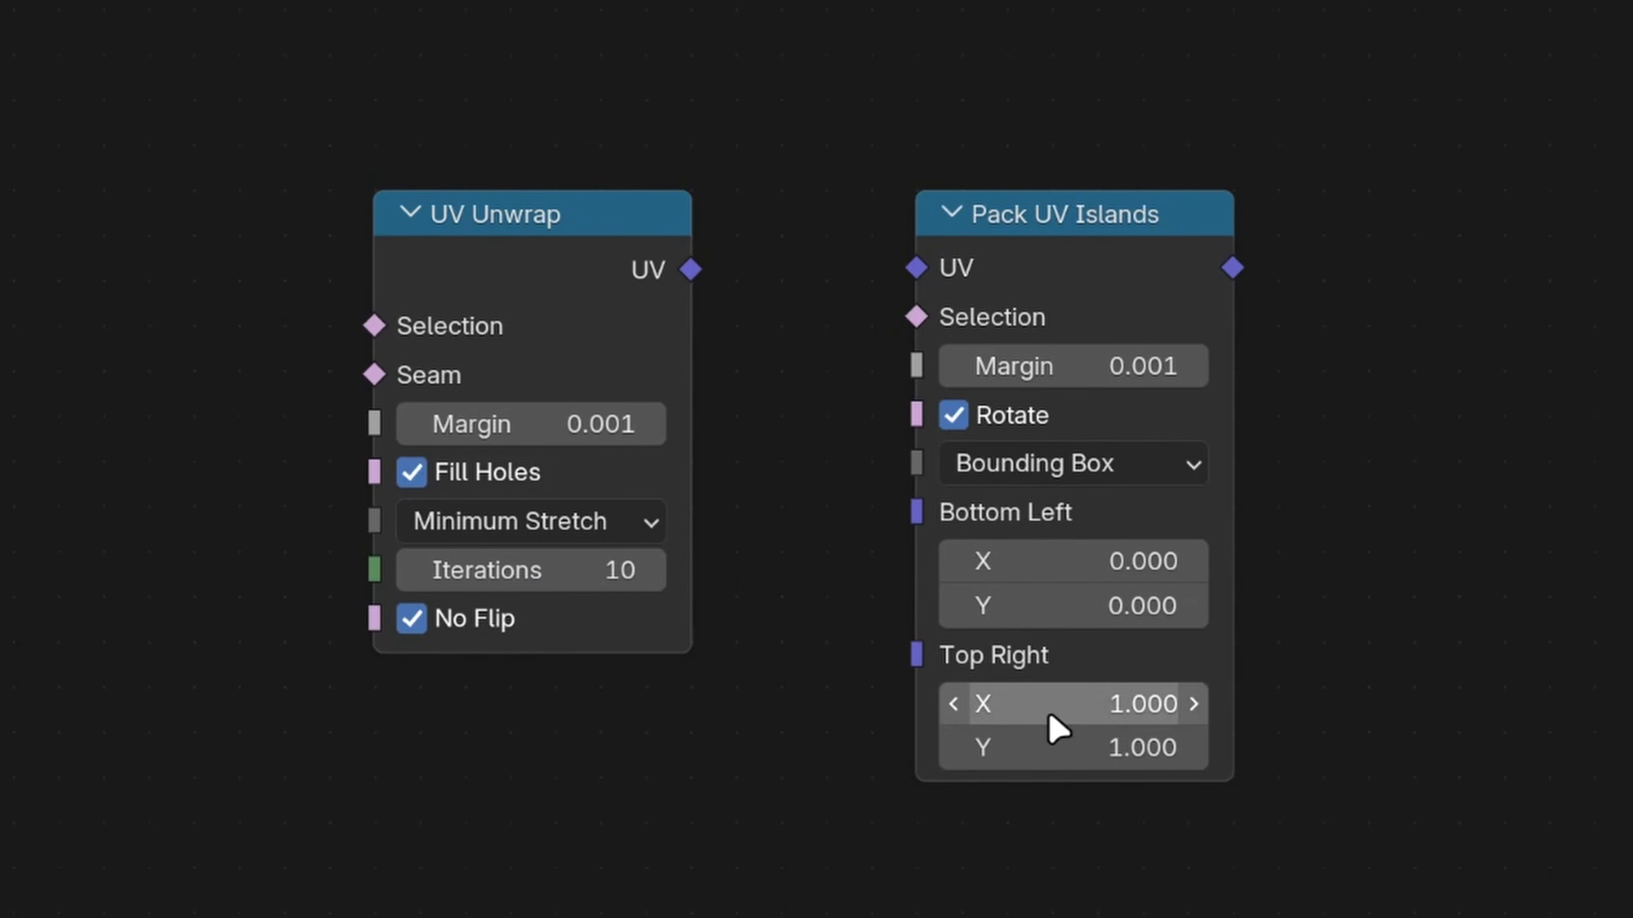
drag(1050, 712, 1052, 712)
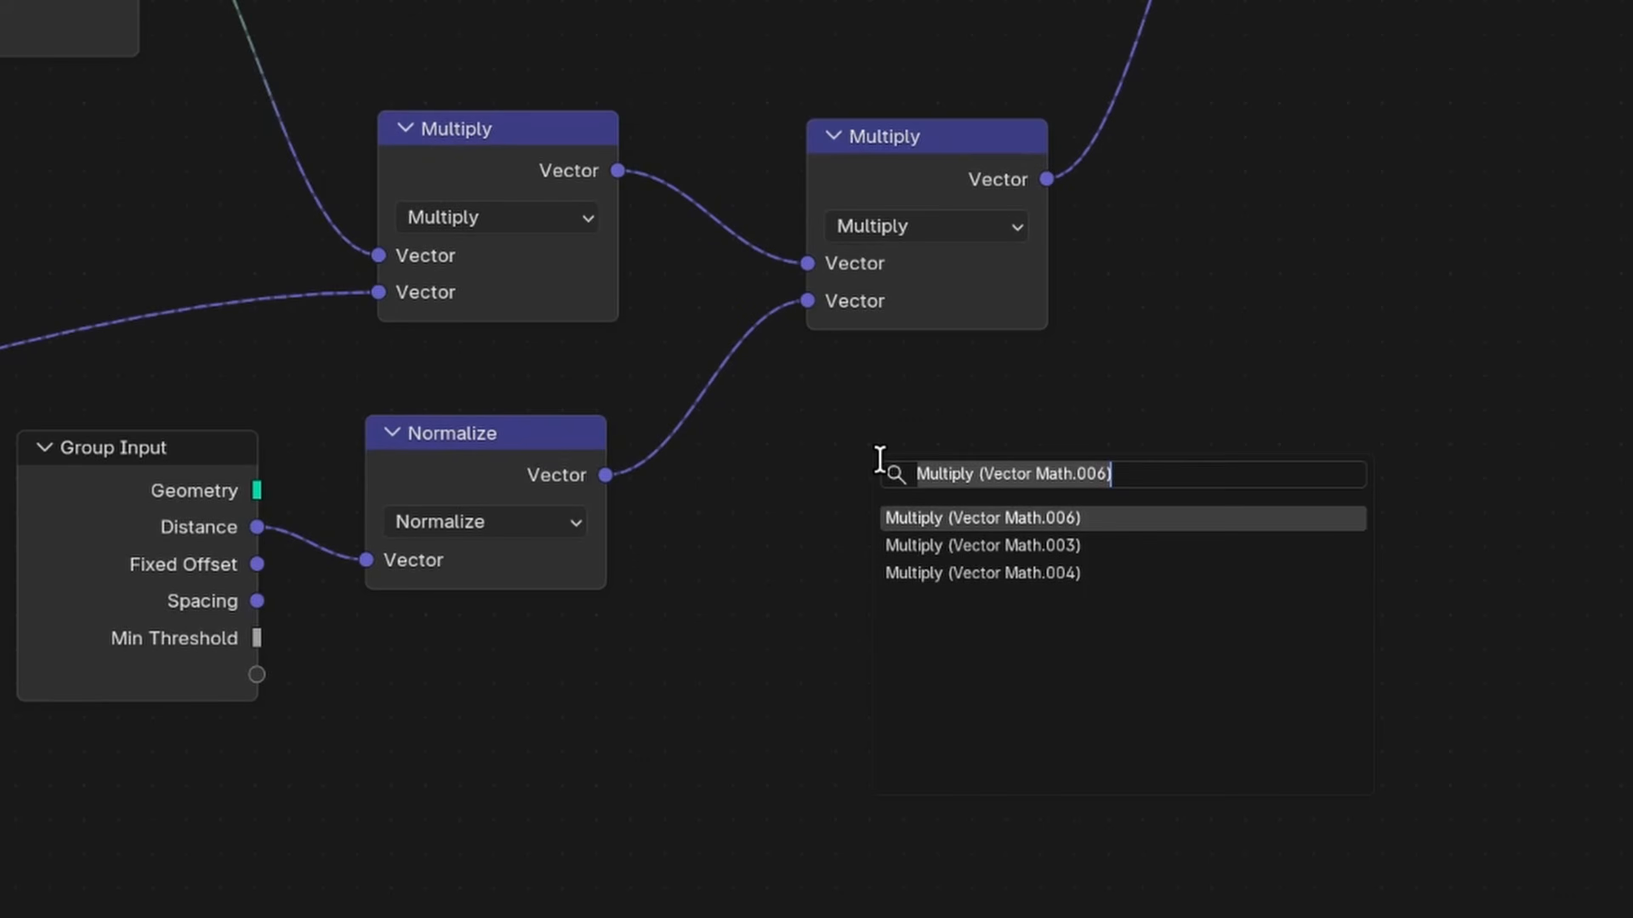
Step: Search the node tree for nodes matching "war"
text(war)
key(Return)
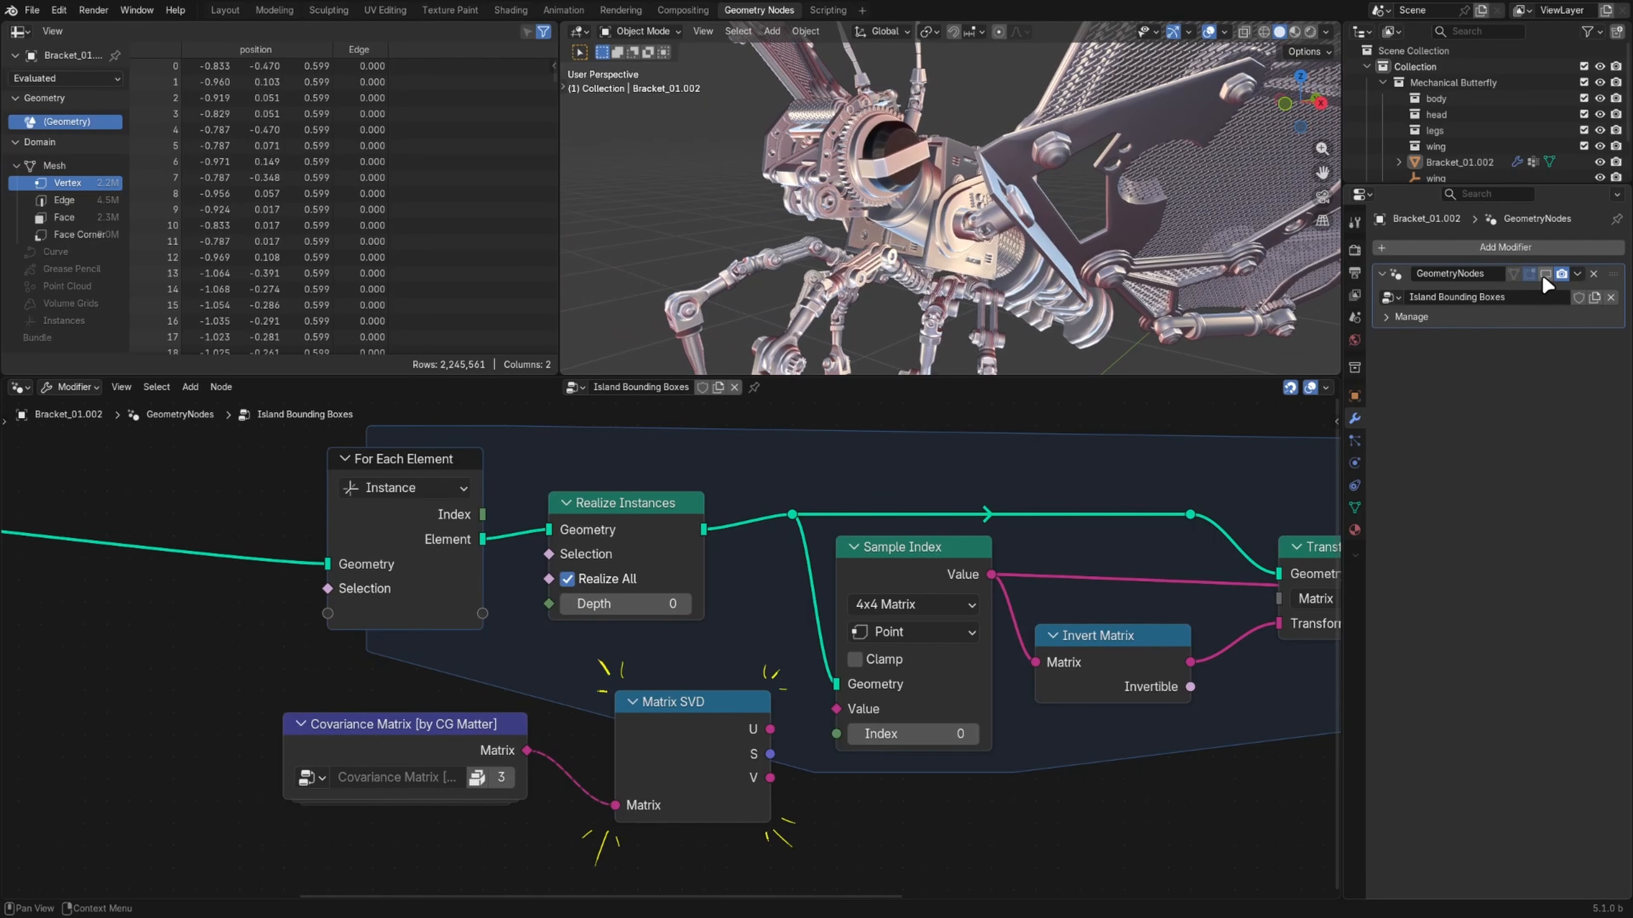
Step: Show the Island Bounding Boxes modifier in the viewport and connect Matrix SVD's U output to Sample Index's Value input
click(1545, 274)
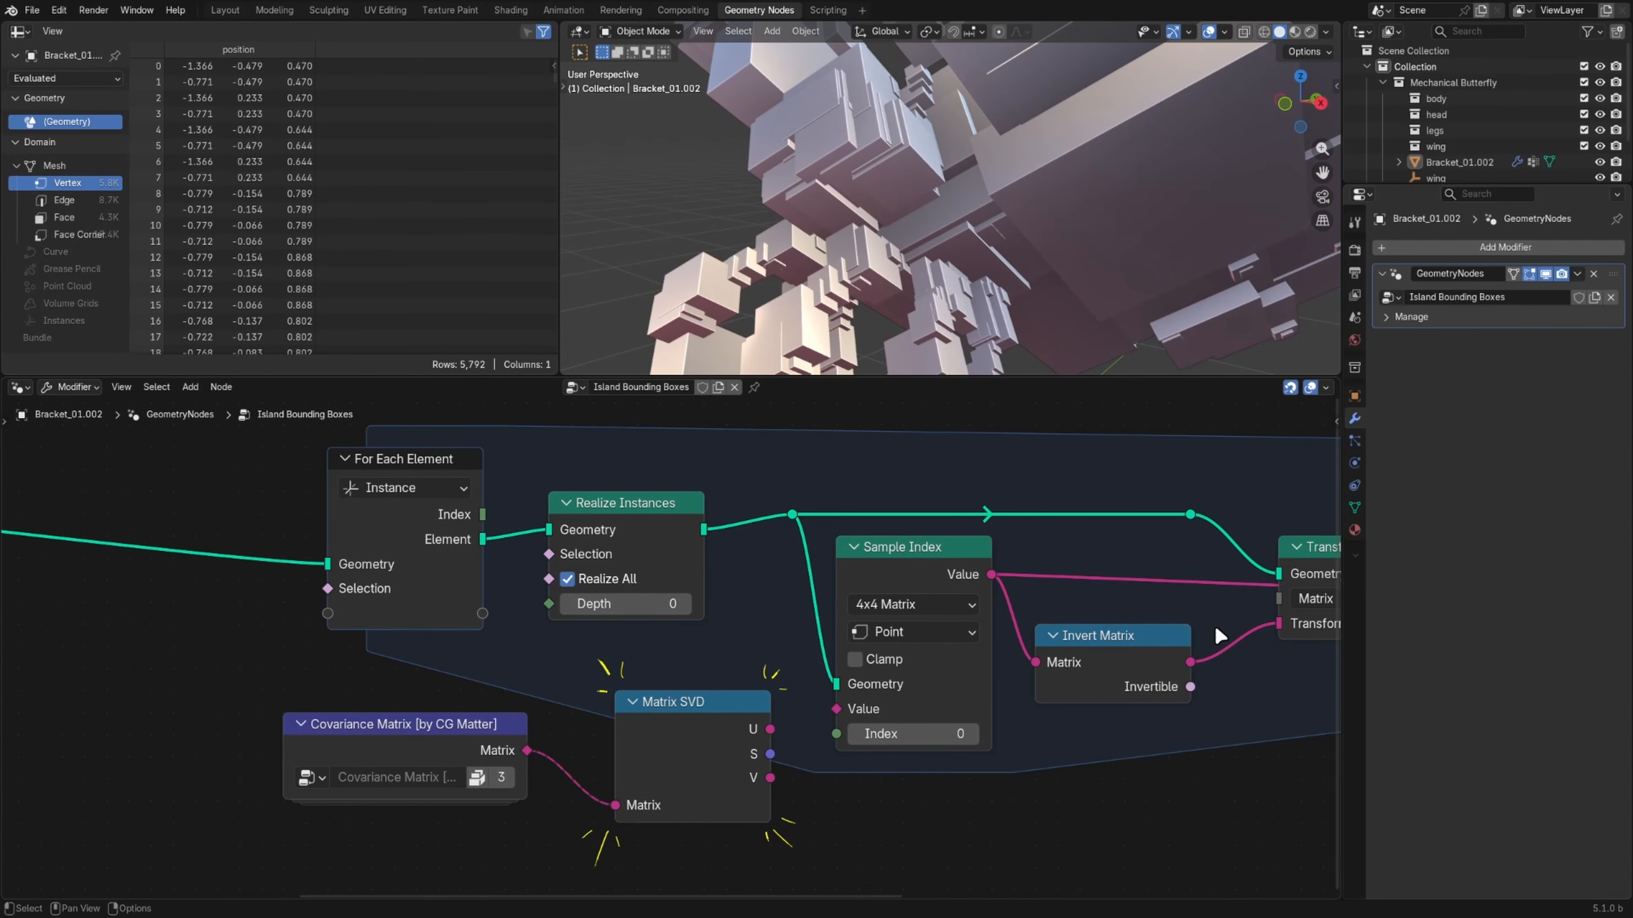
drag(770, 730, 834, 710)
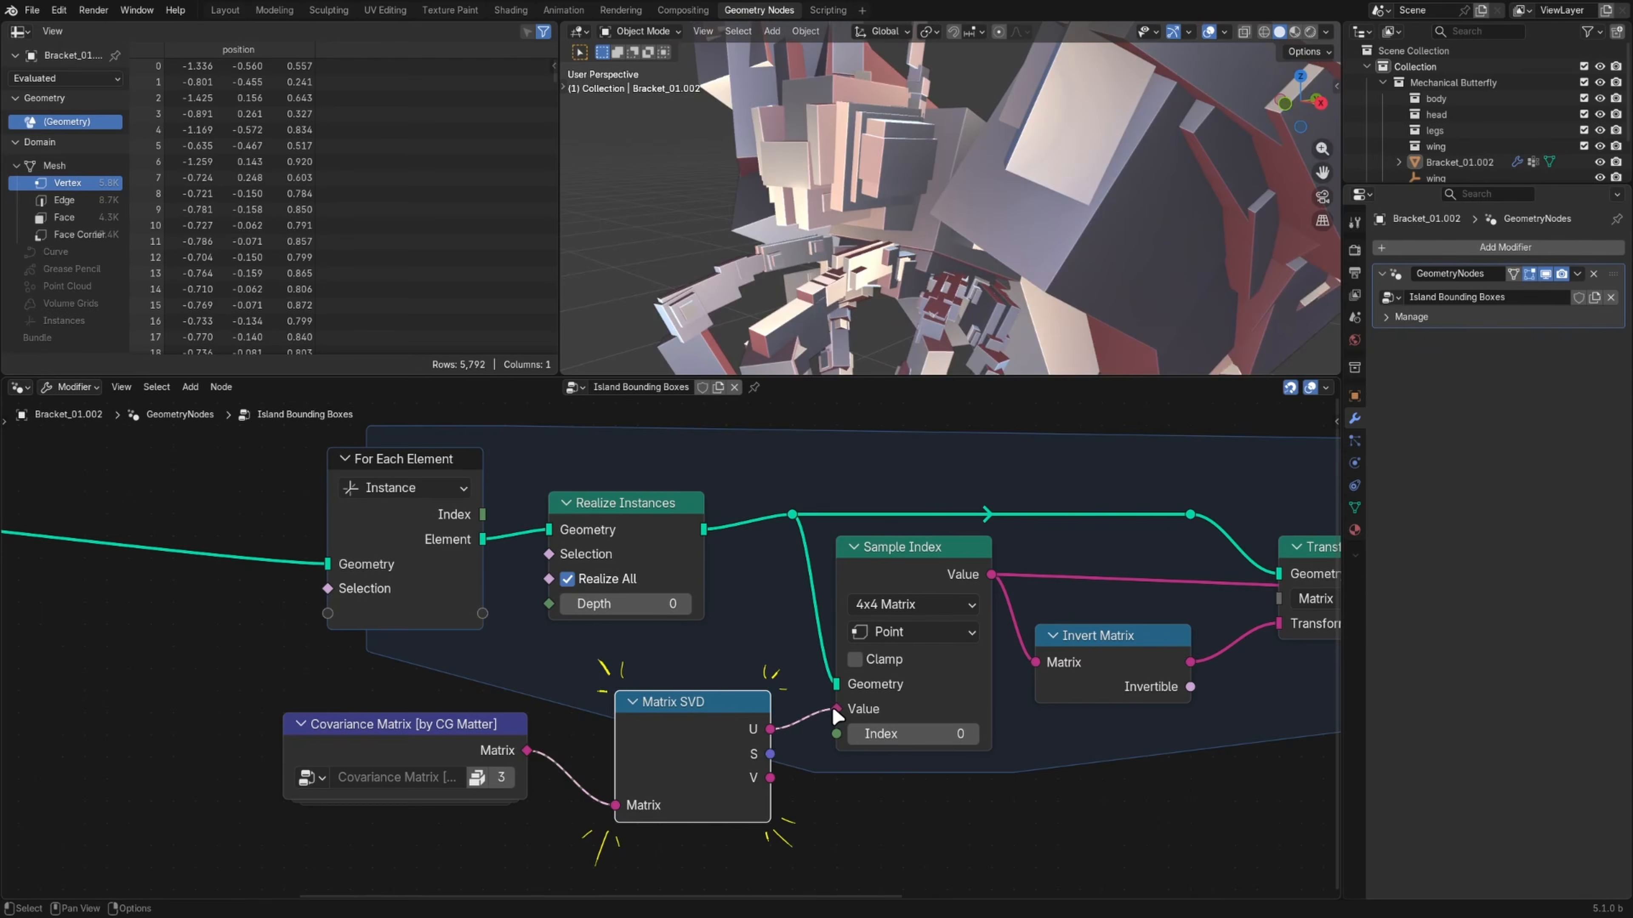
middle_drag(1062, 307, 1015, 359)
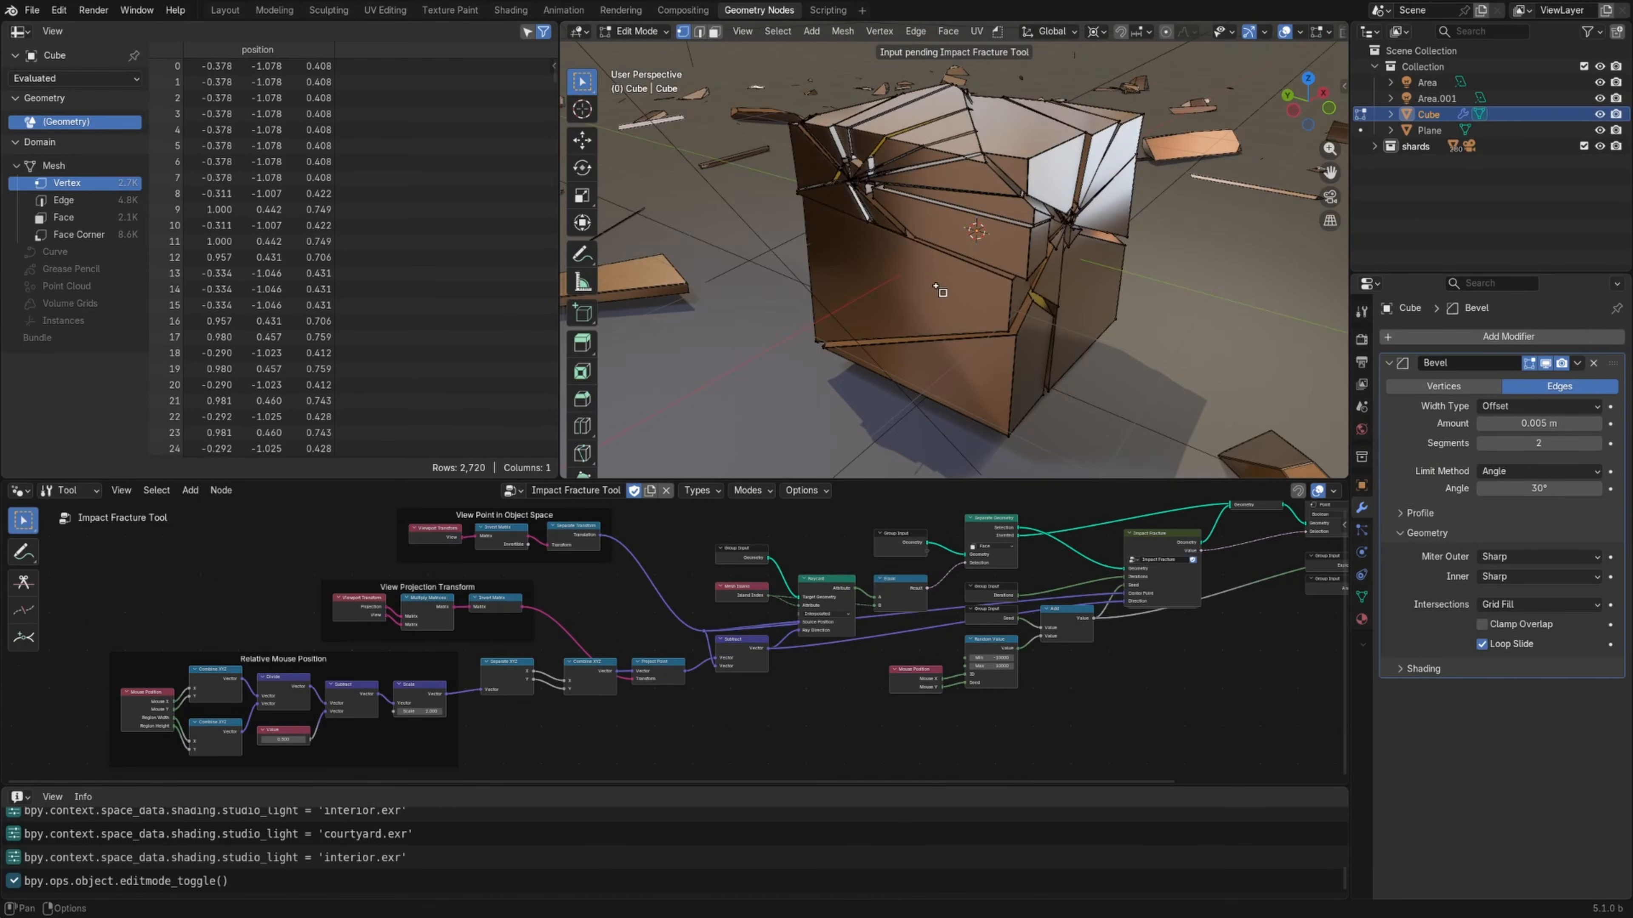
Step: Fracture the cube at six points across its front, side and top faces with the Impact Fracture Tool
click(940, 287)
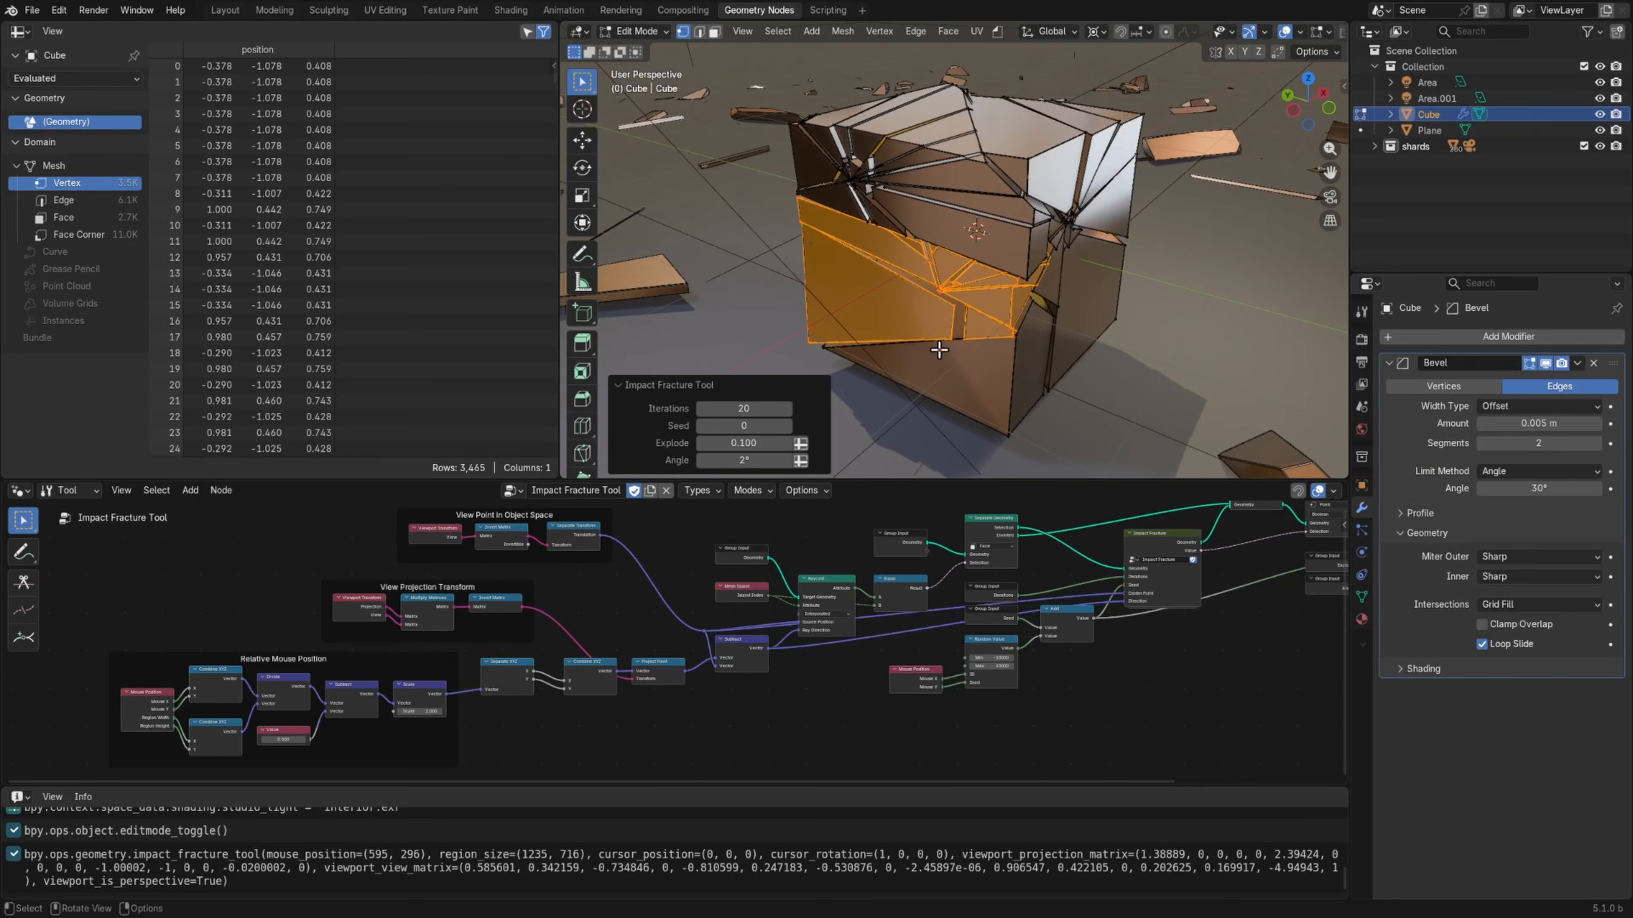
click(852, 322)
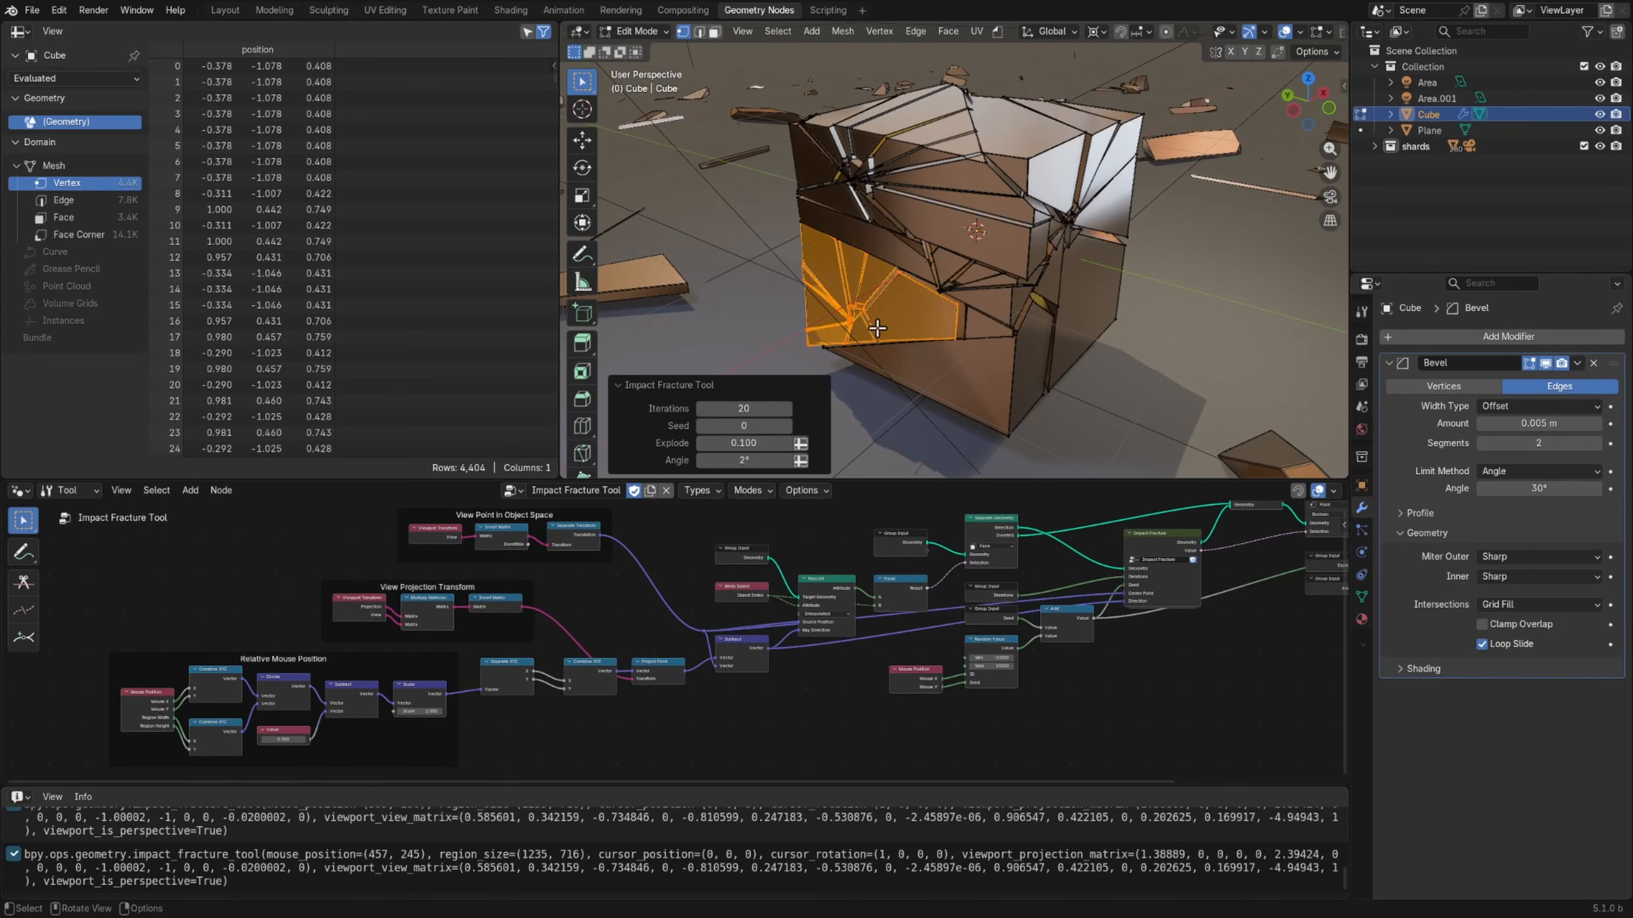
click(948, 372)
click(1086, 298)
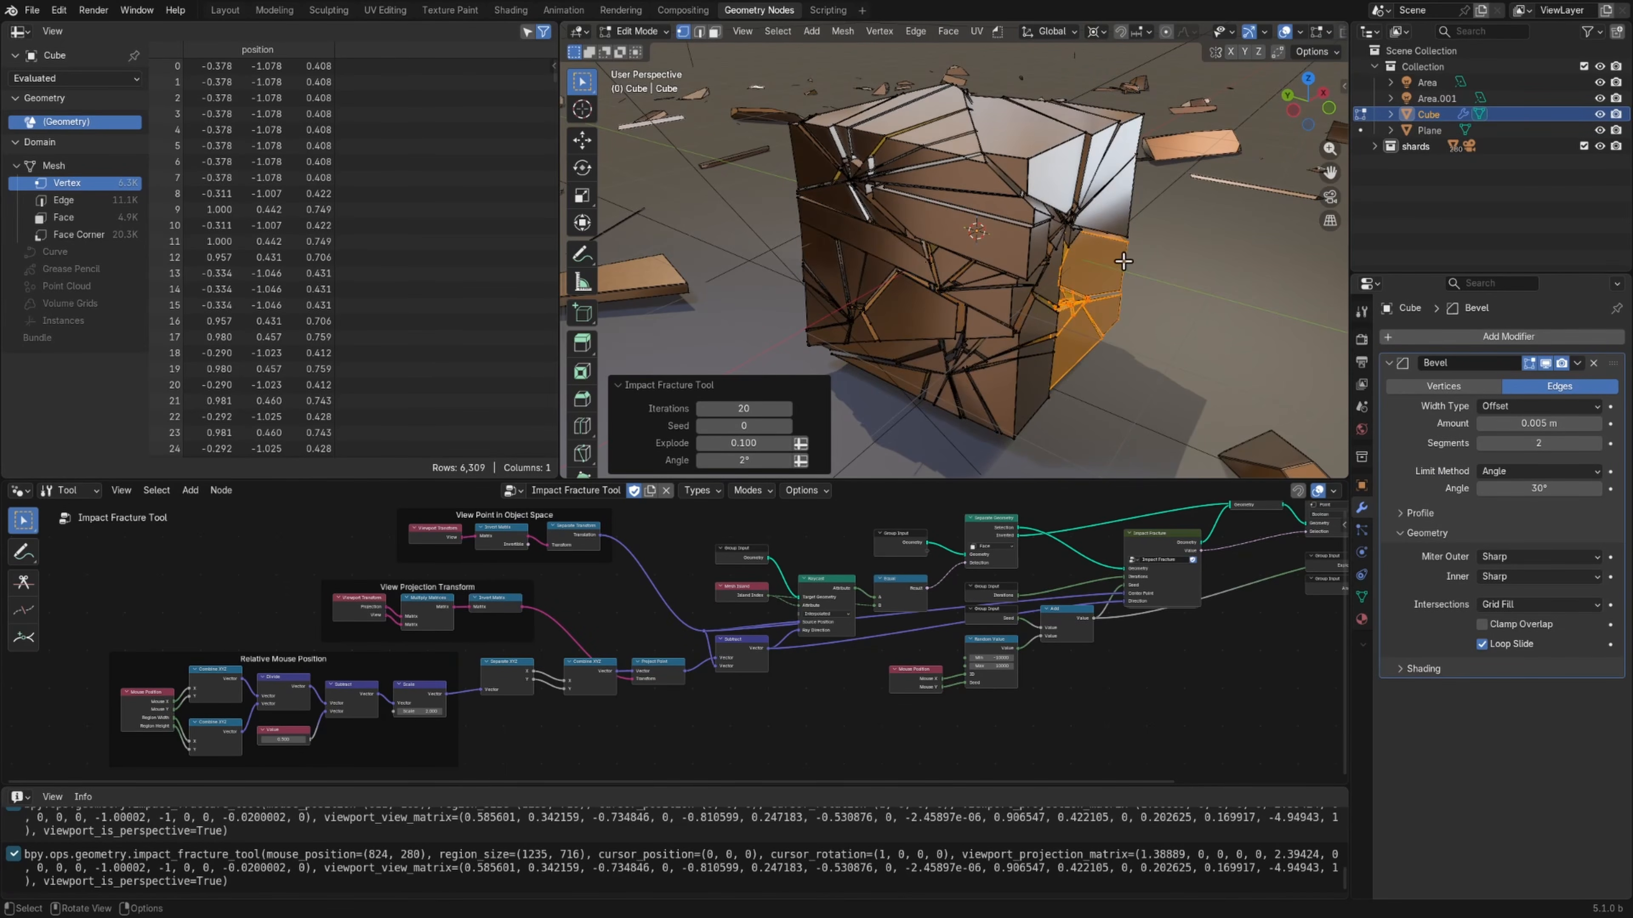
click(1118, 204)
click(1017, 127)
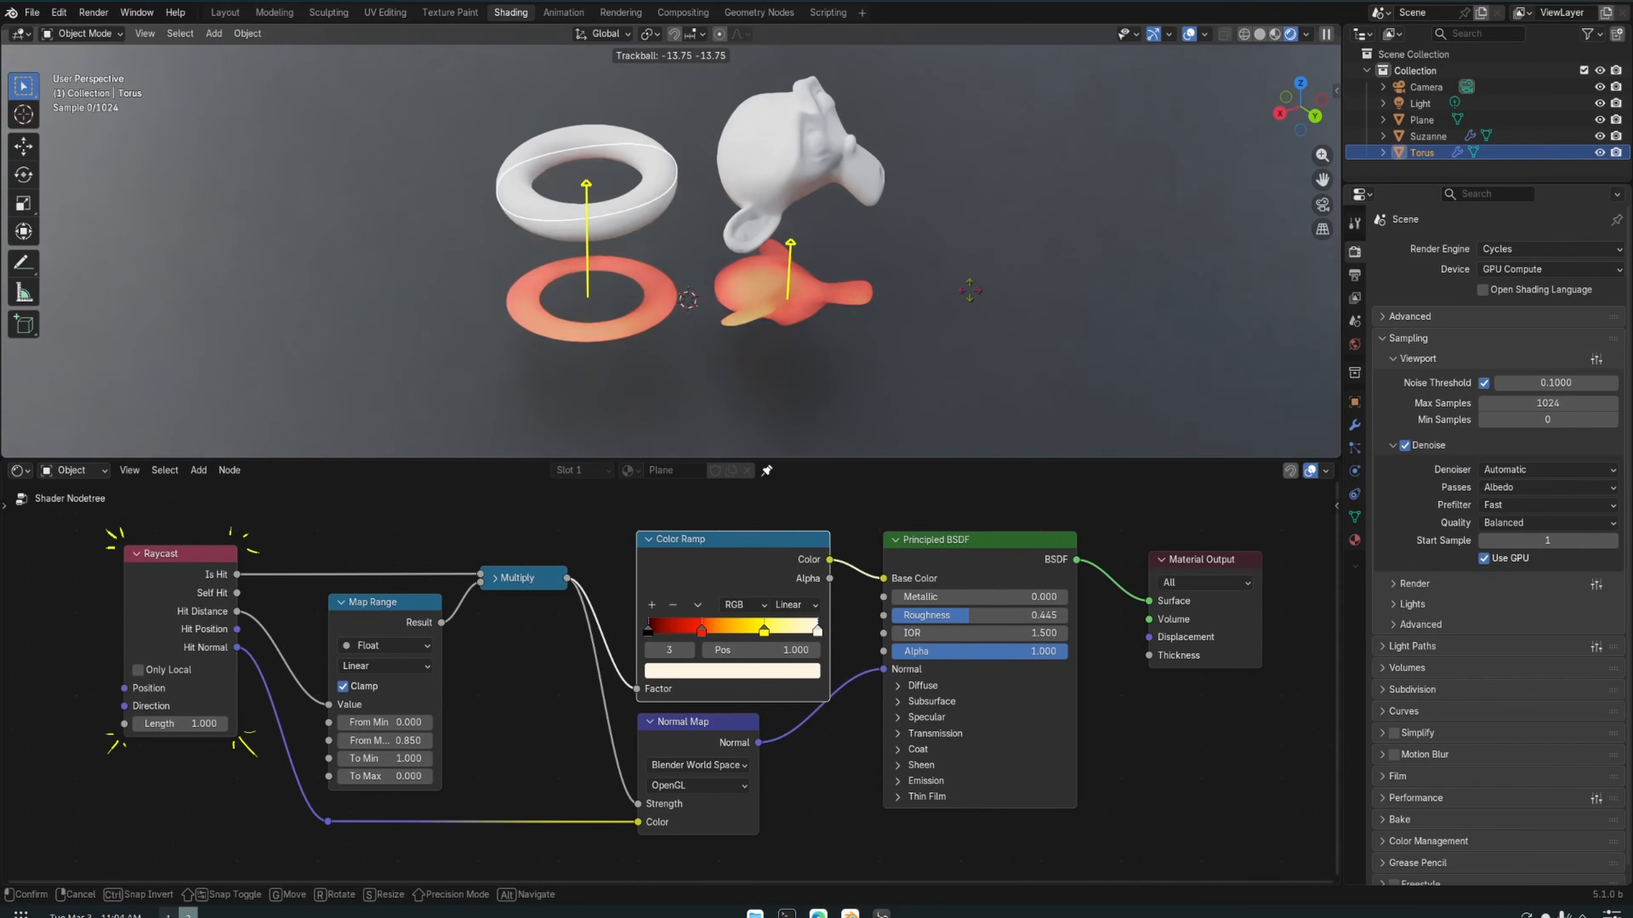
Step: Rotate the torus freely with trackball rotation above the raycast plane
click(929, 252)
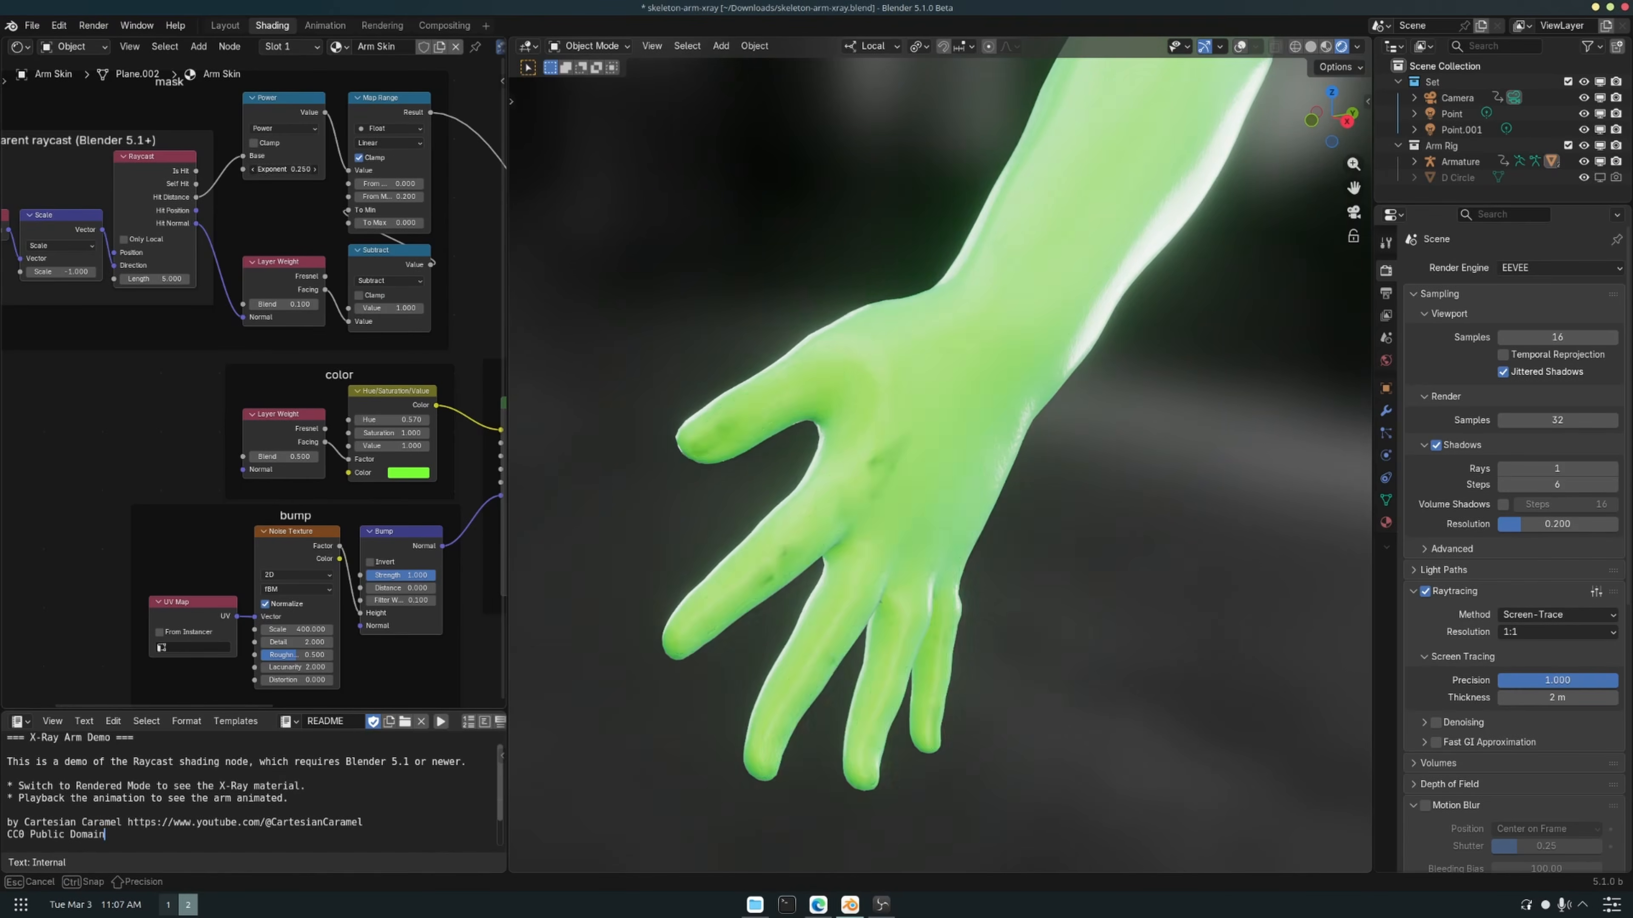
Step: Raise the exponent of the mask's Power node and set the mask's Layer Weight blend to 0.300
drag(283, 169, 334, 170)
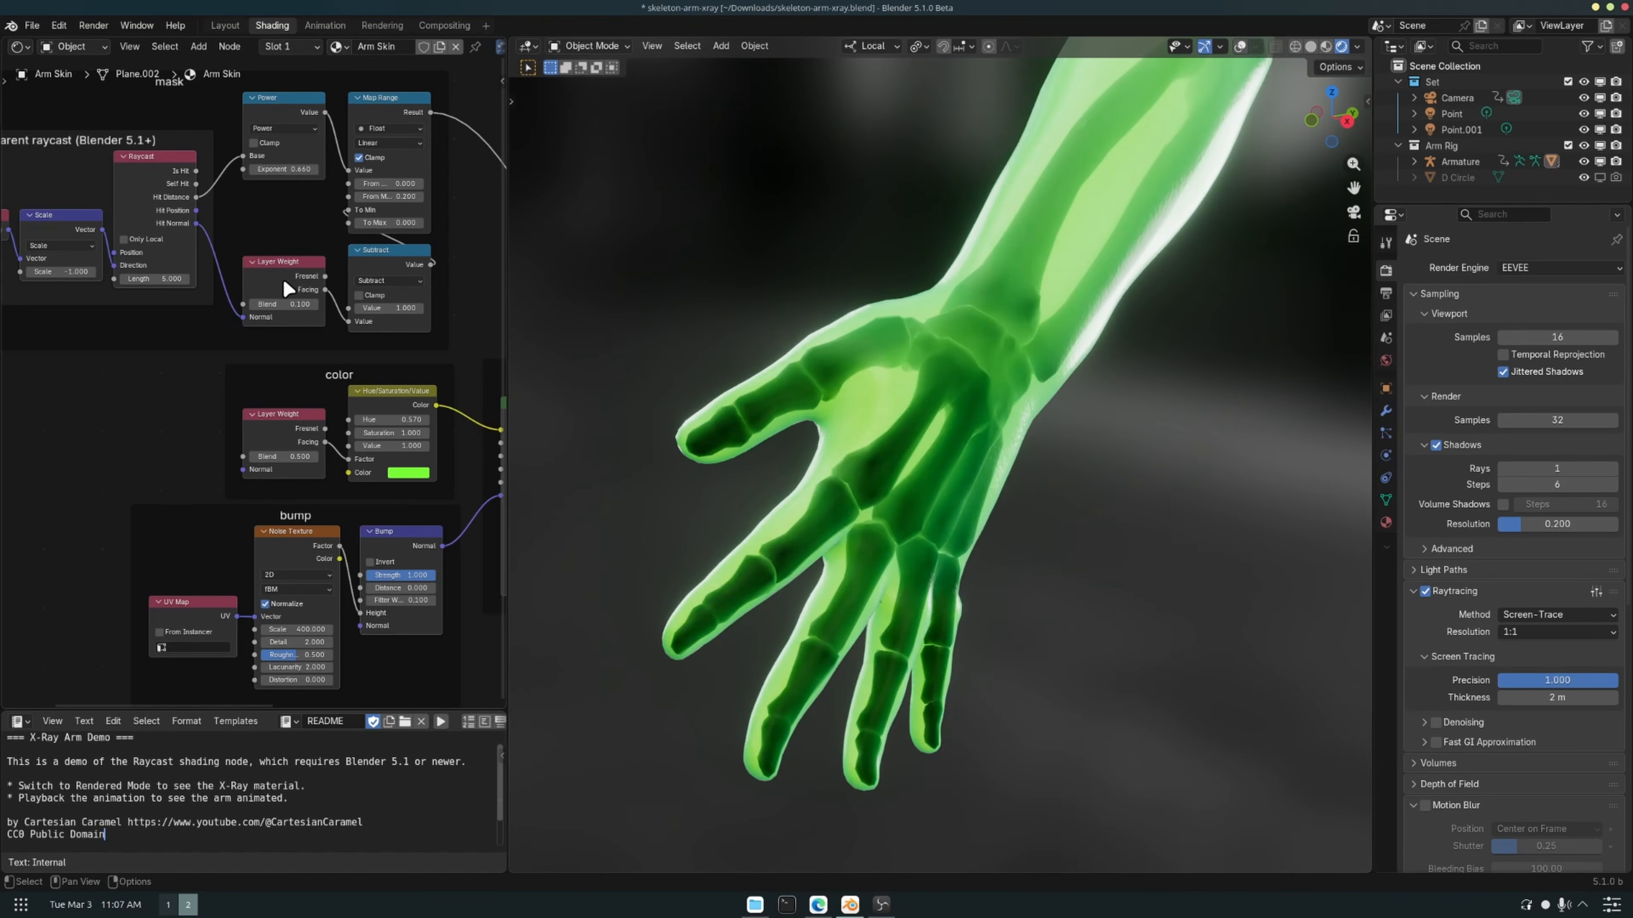
drag(284, 304, 285, 301)
Step: Adjust the input colour of the Hue/Saturation/Value node in the Arm Skin material
click(411, 474)
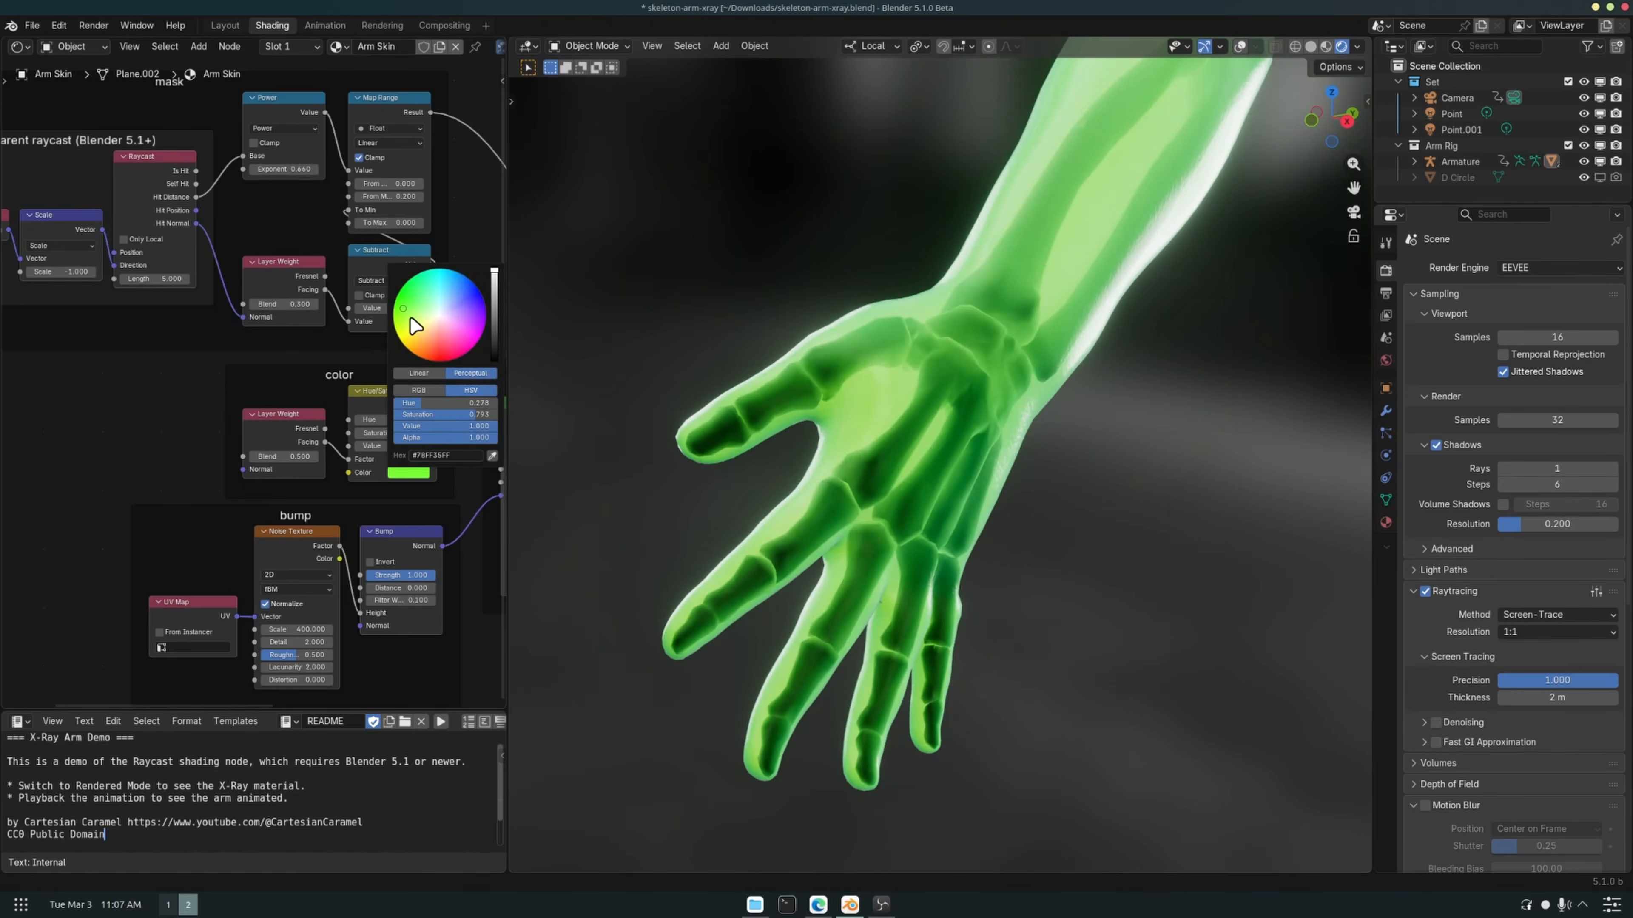
mouse_move(411, 318)
mouse_down()
mouse_move(439, 283)
mouse_move(473, 299)
mouse_move(423, 304)
mouse_up()
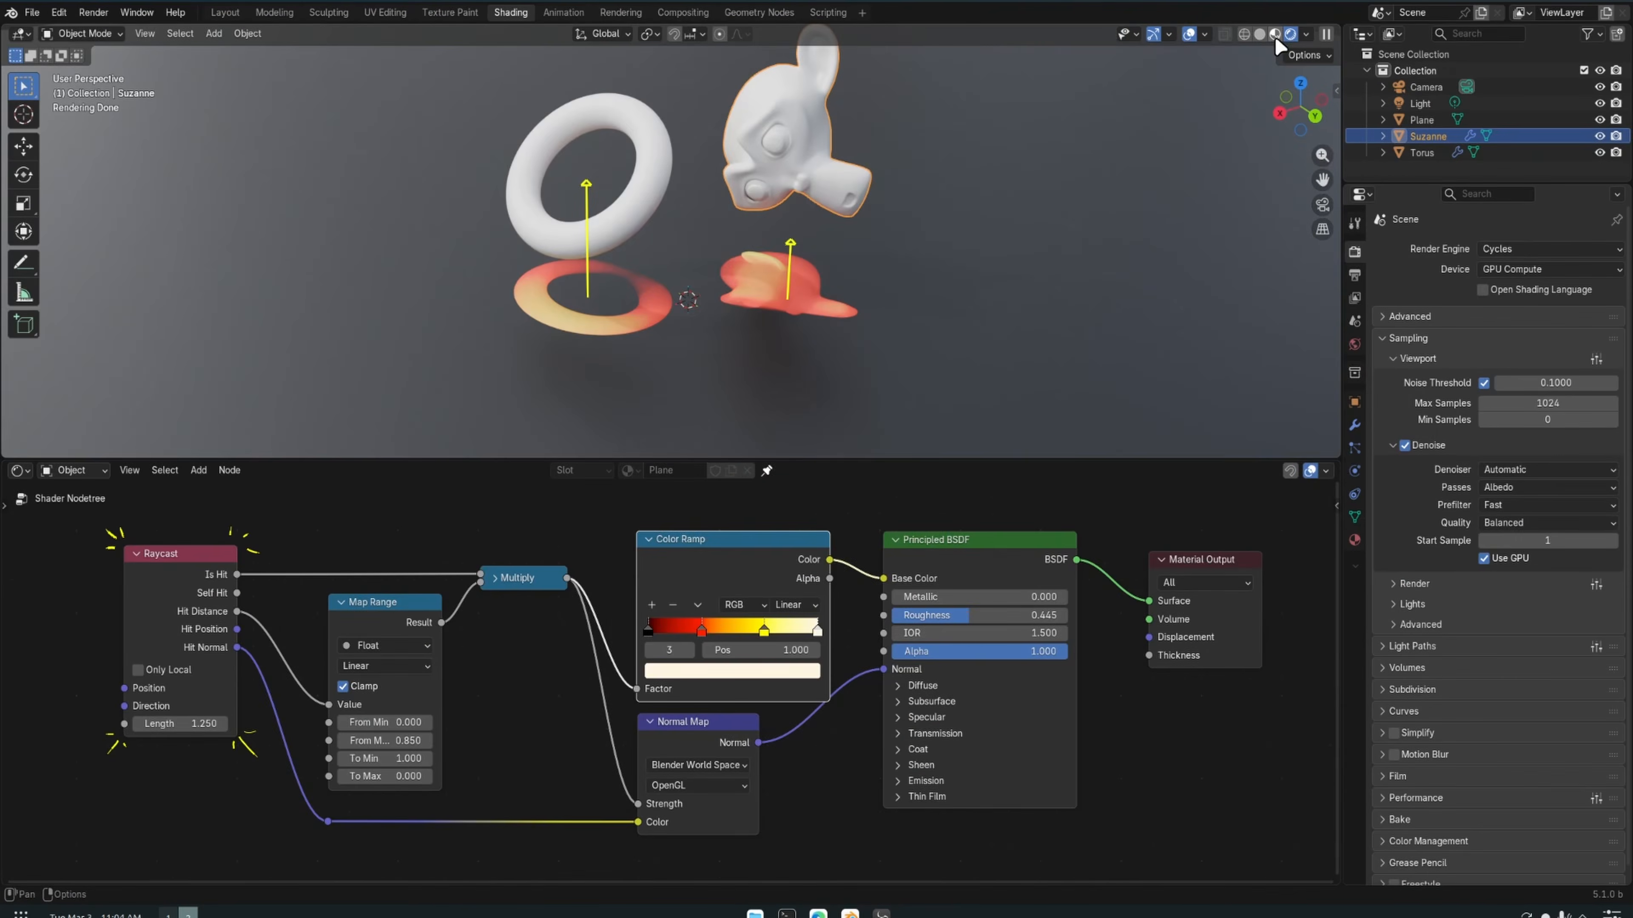
Step: Compare the raycast material on the plane in Material Preview and Rendered shading
click(1292, 35)
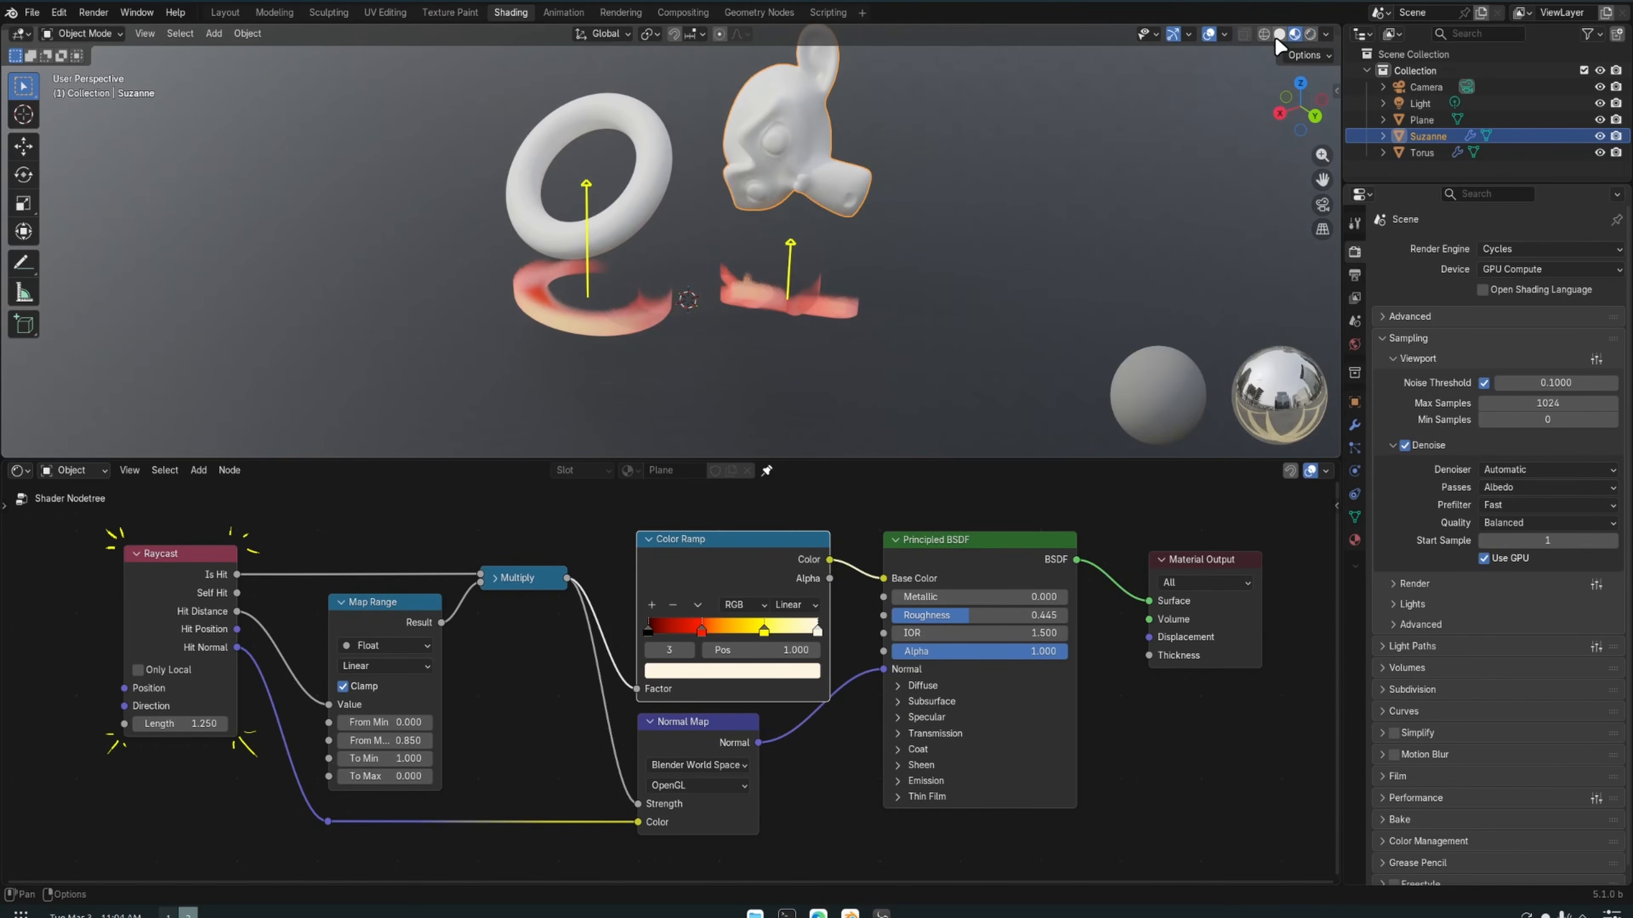
click(1310, 34)
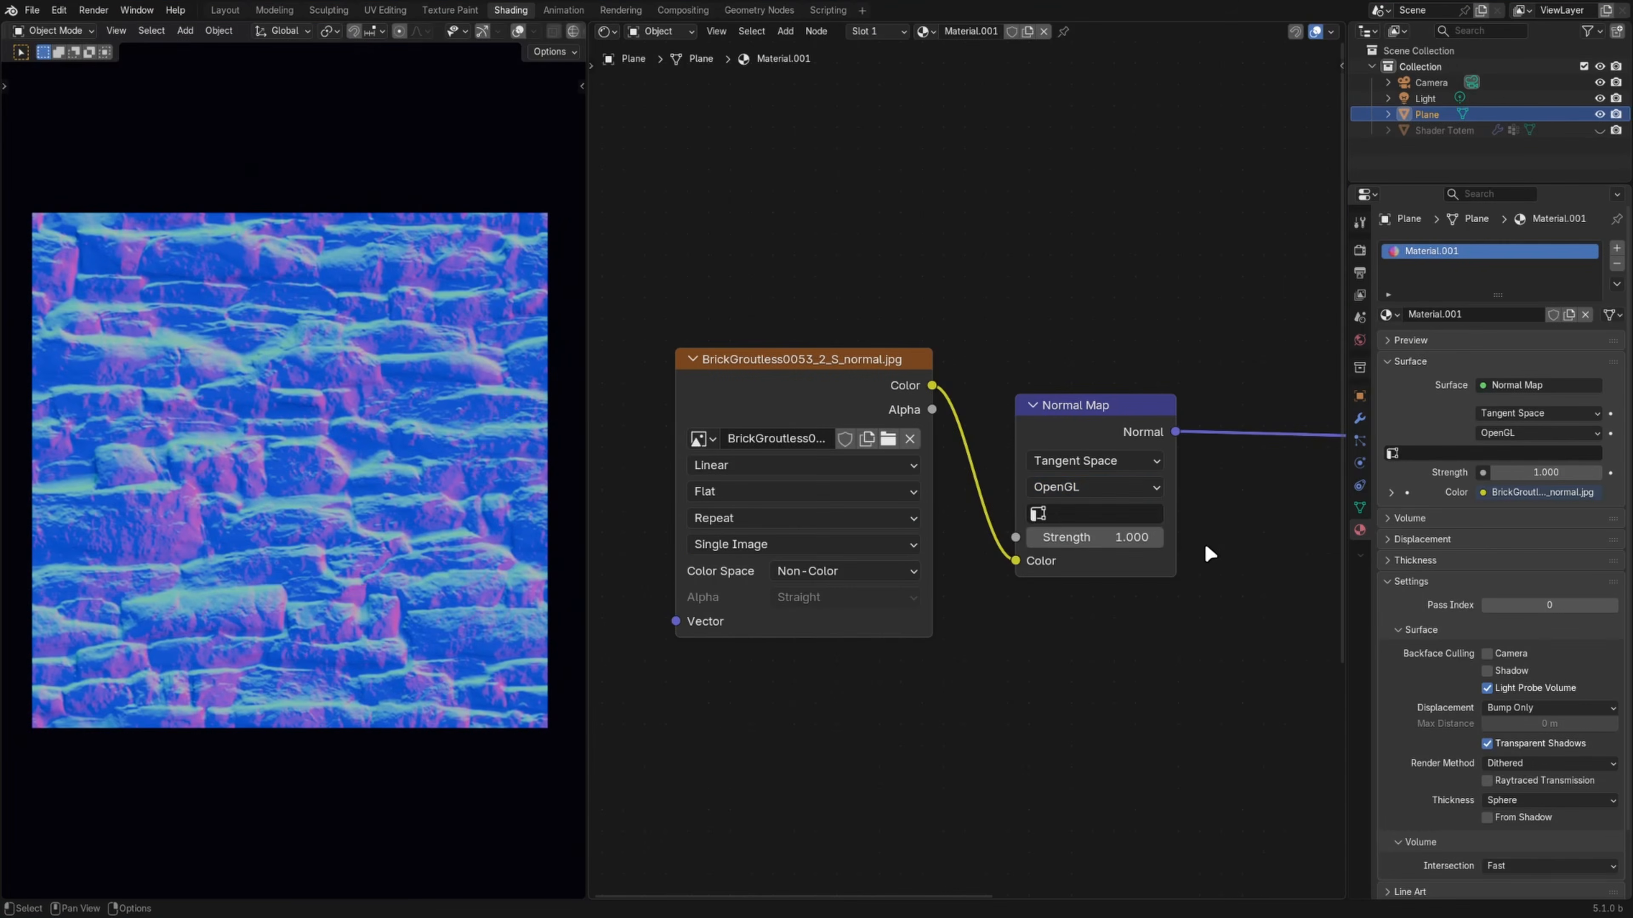
Step: Set the Normal Map node's mode to DirectX
click(1153, 487)
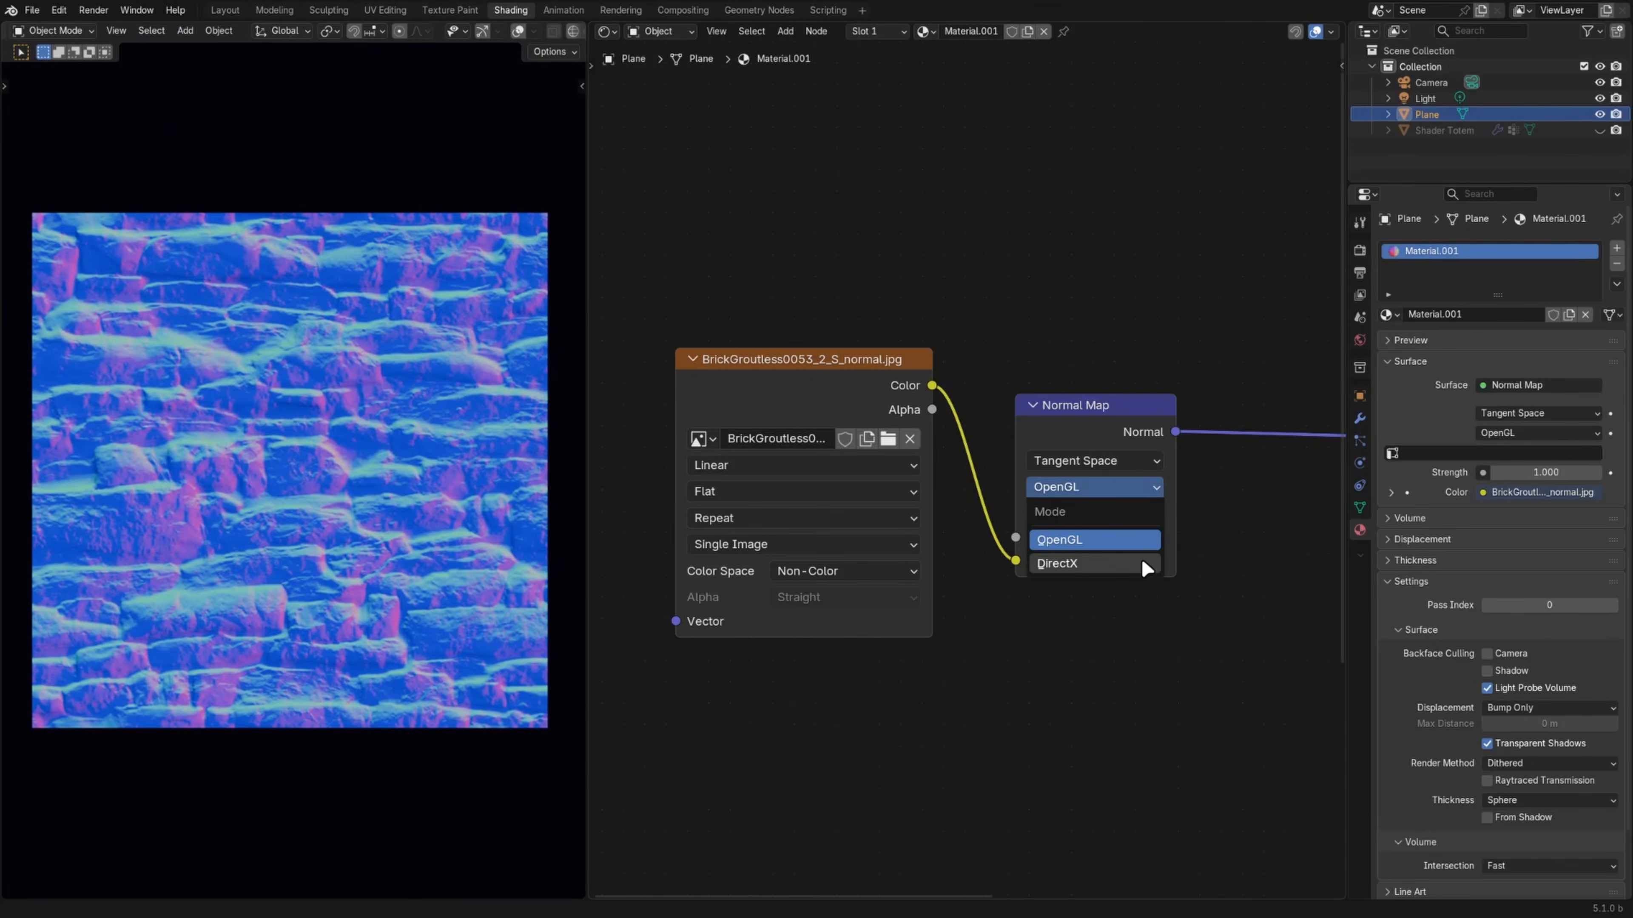
click(1138, 564)
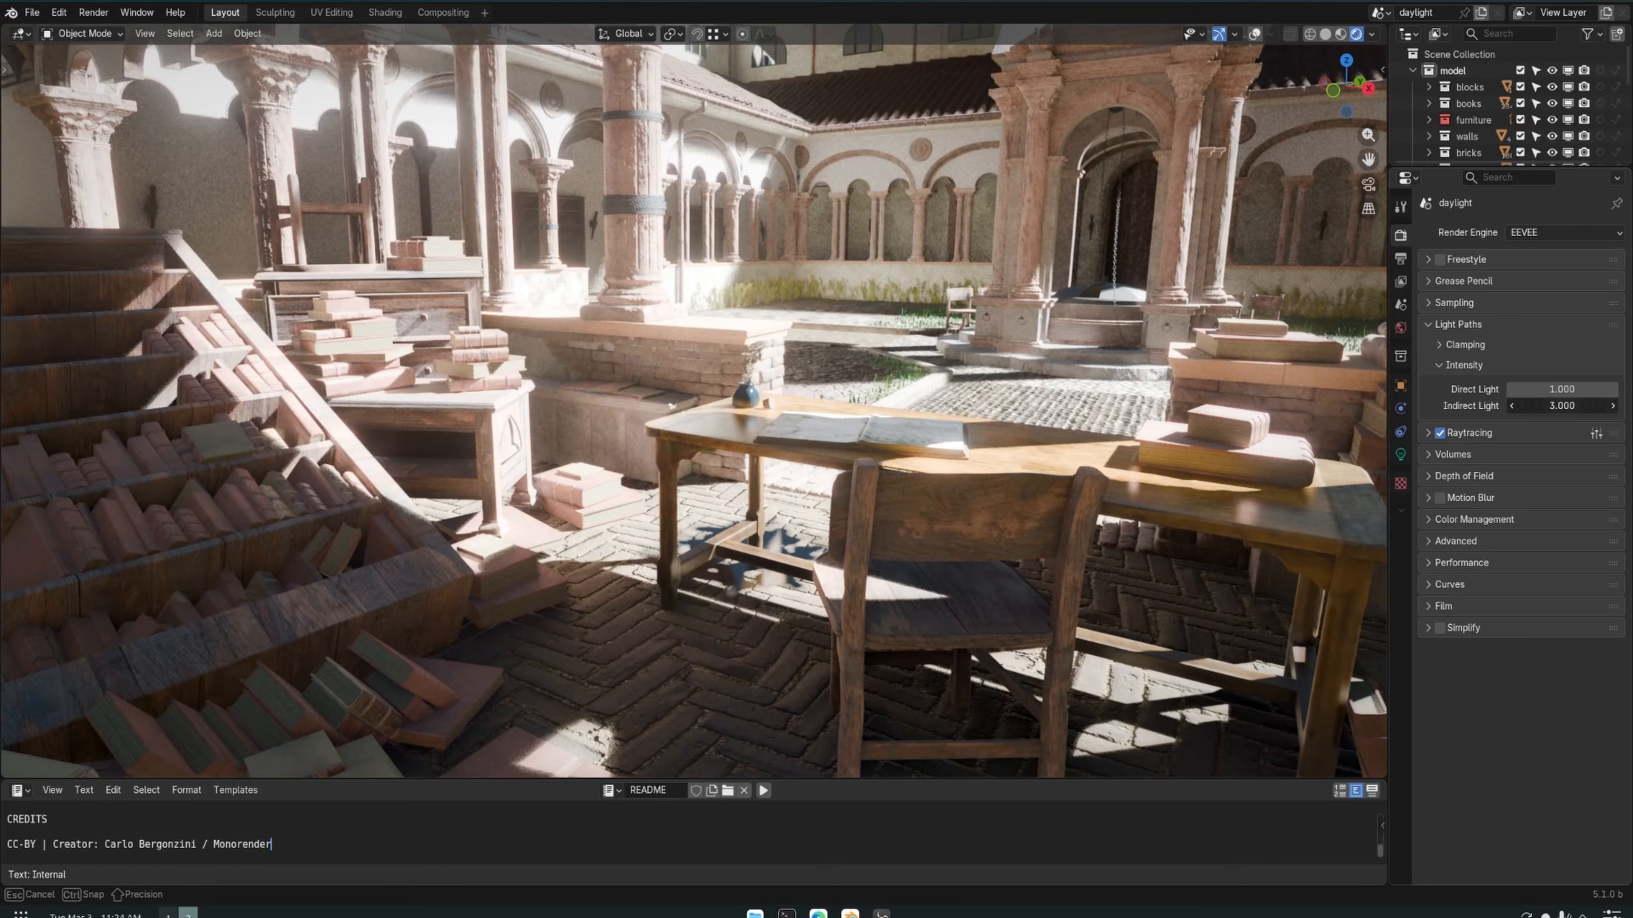
Step: Raise the Indirect Light intensity and lower the Direct Light intensity in the EEVEE light path settings
drag(1562, 406, 1604, 406)
drag(1562, 389, 1530, 389)
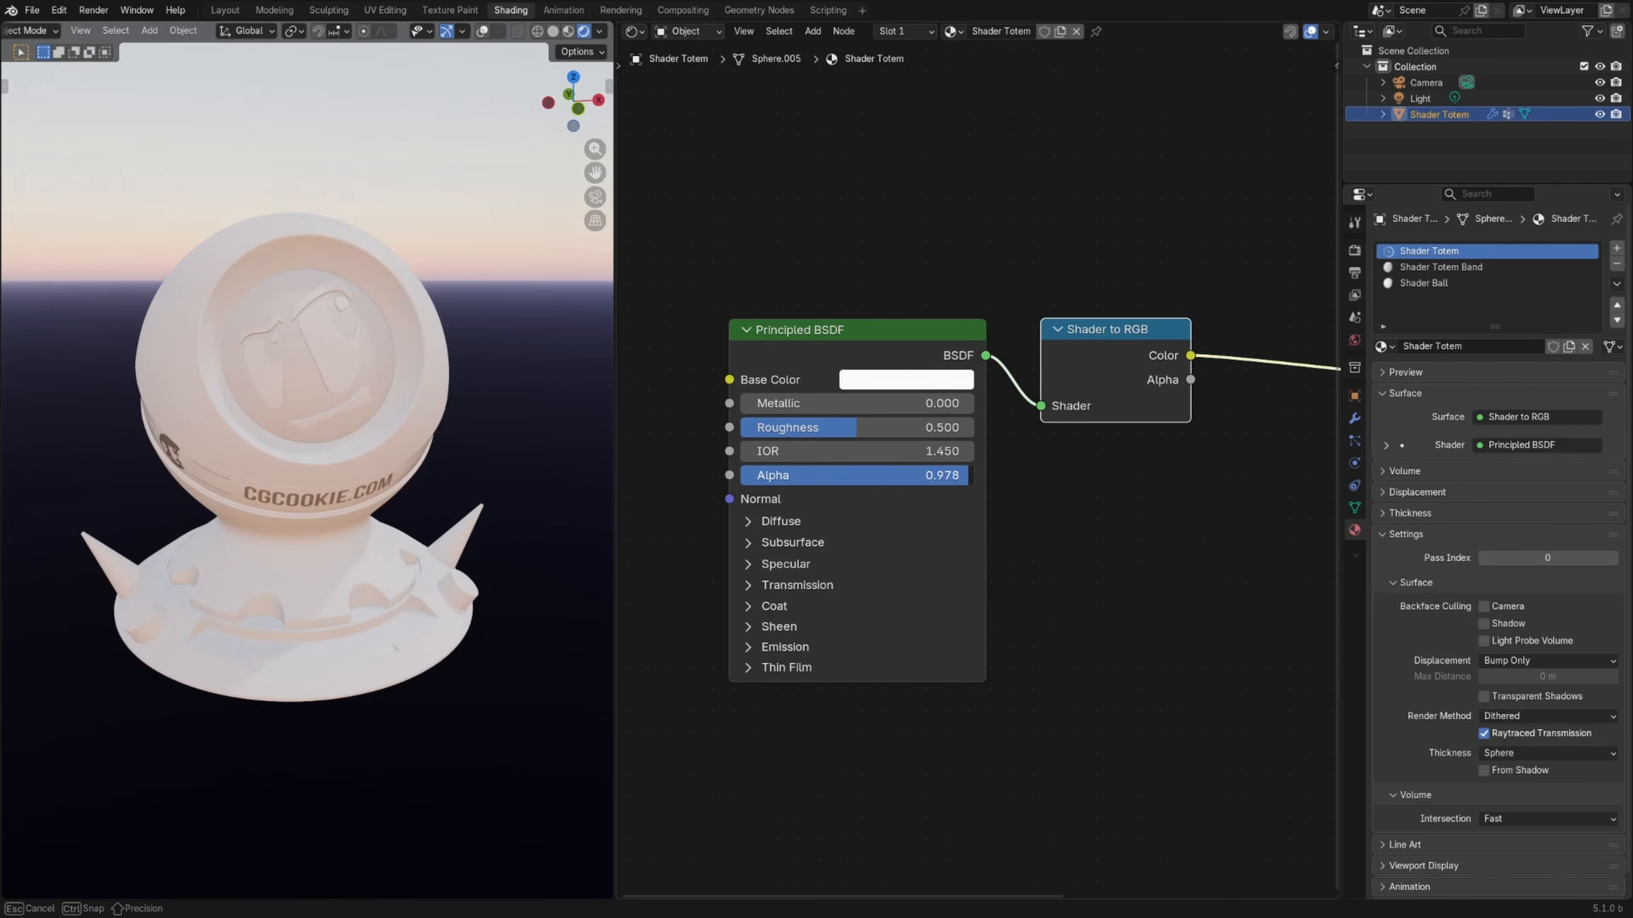
Step: Lower the alpha of the Principled BSDF that feeds the Shader to RGB node
drag(924, 475, 868, 474)
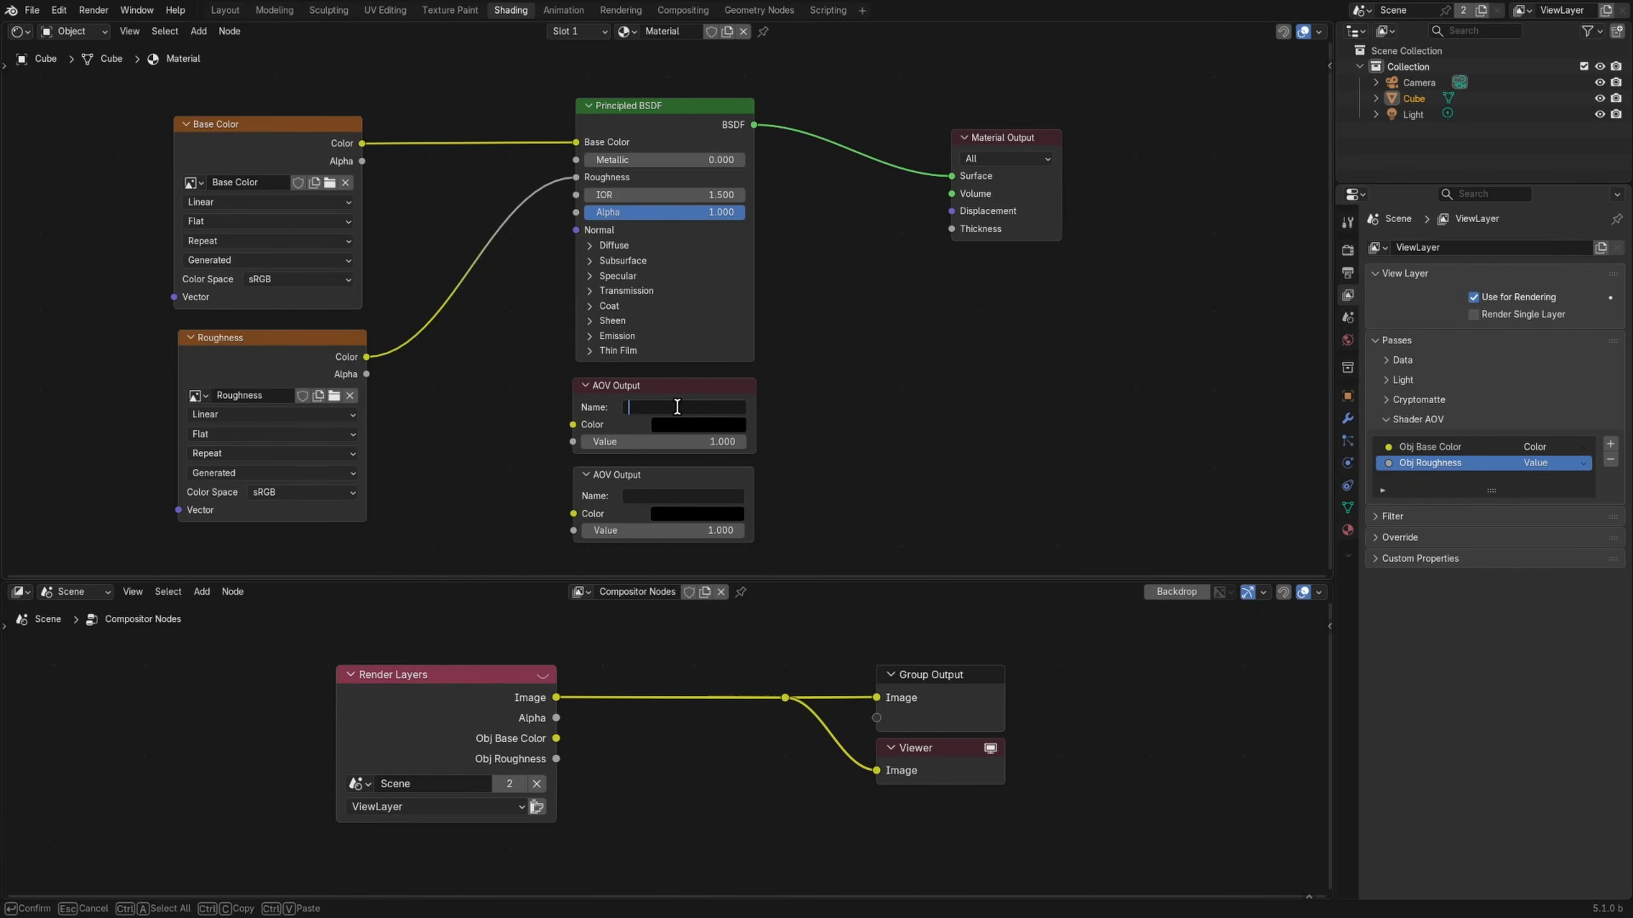
Step: Name the first AOV Output Obj Base Color and connect the Base Color texture's colour to its Color input
text(r)
key(Return)
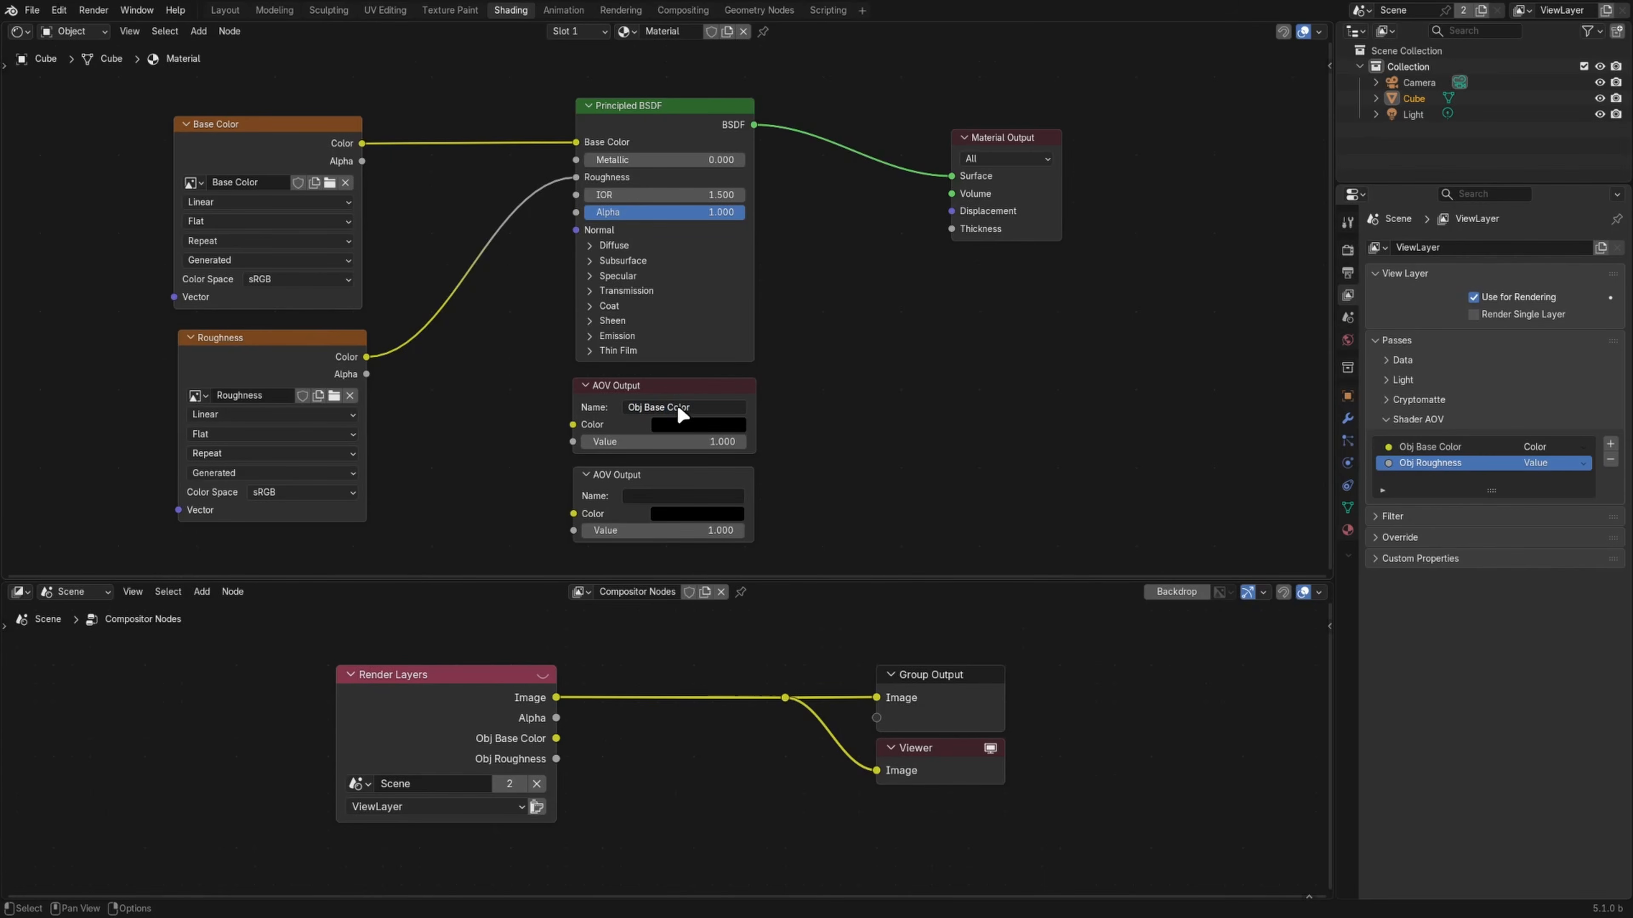
drag(361, 143, 572, 424)
Step: Name the second AOV Output Obj Roughness and connect the Roughness texture to its Value input
click(651, 496)
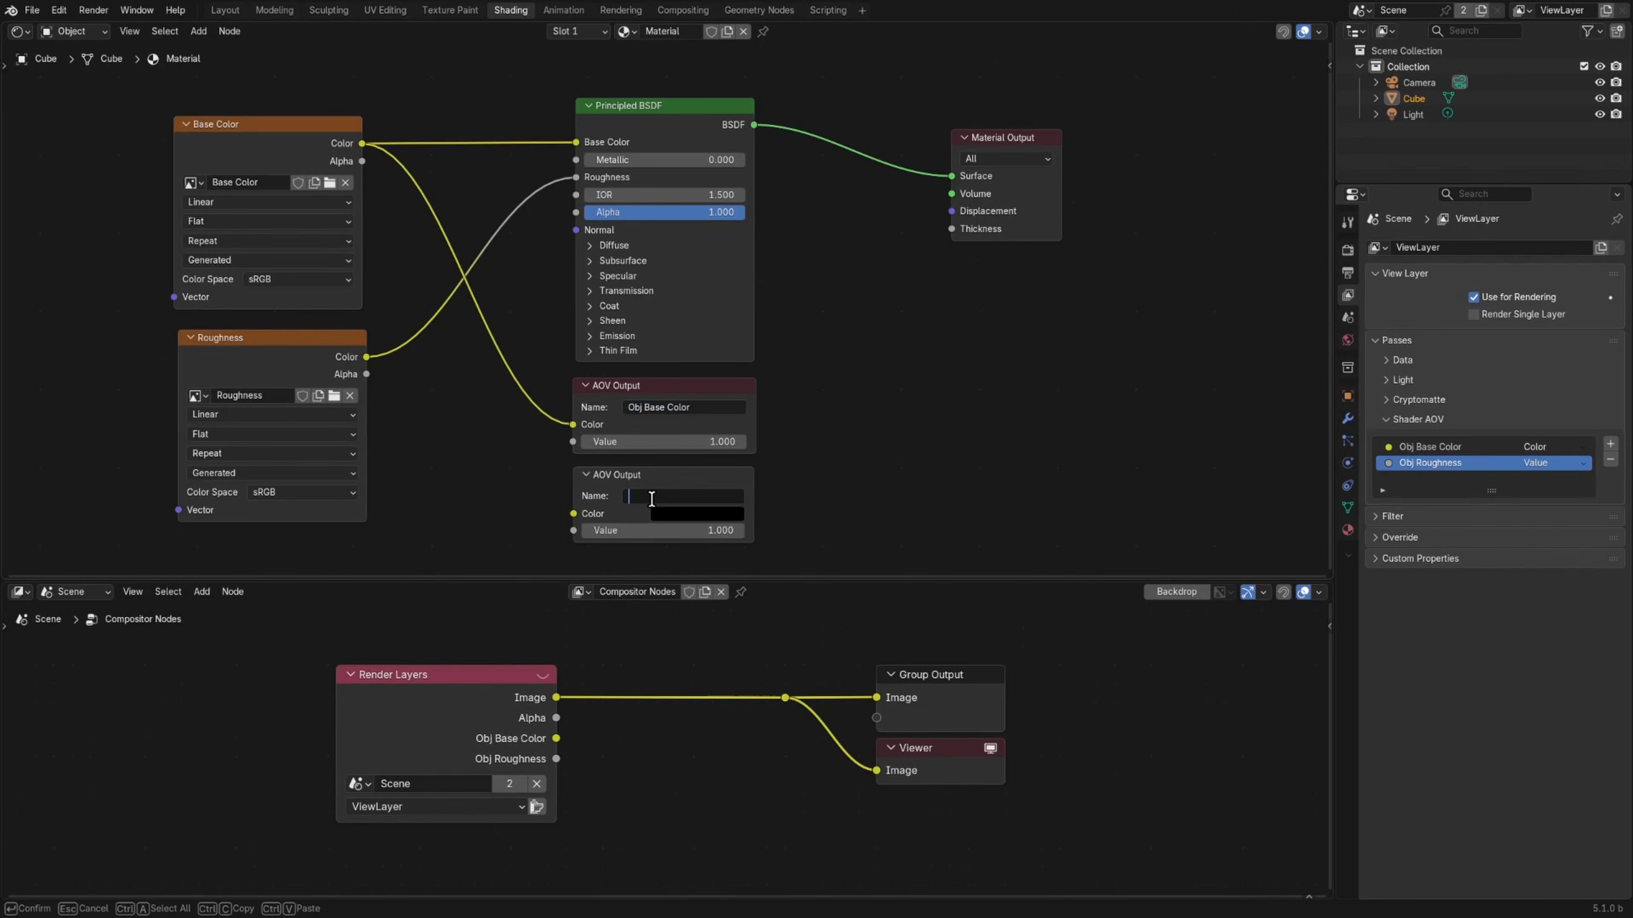
text(Obj Roughness)
key(Return)
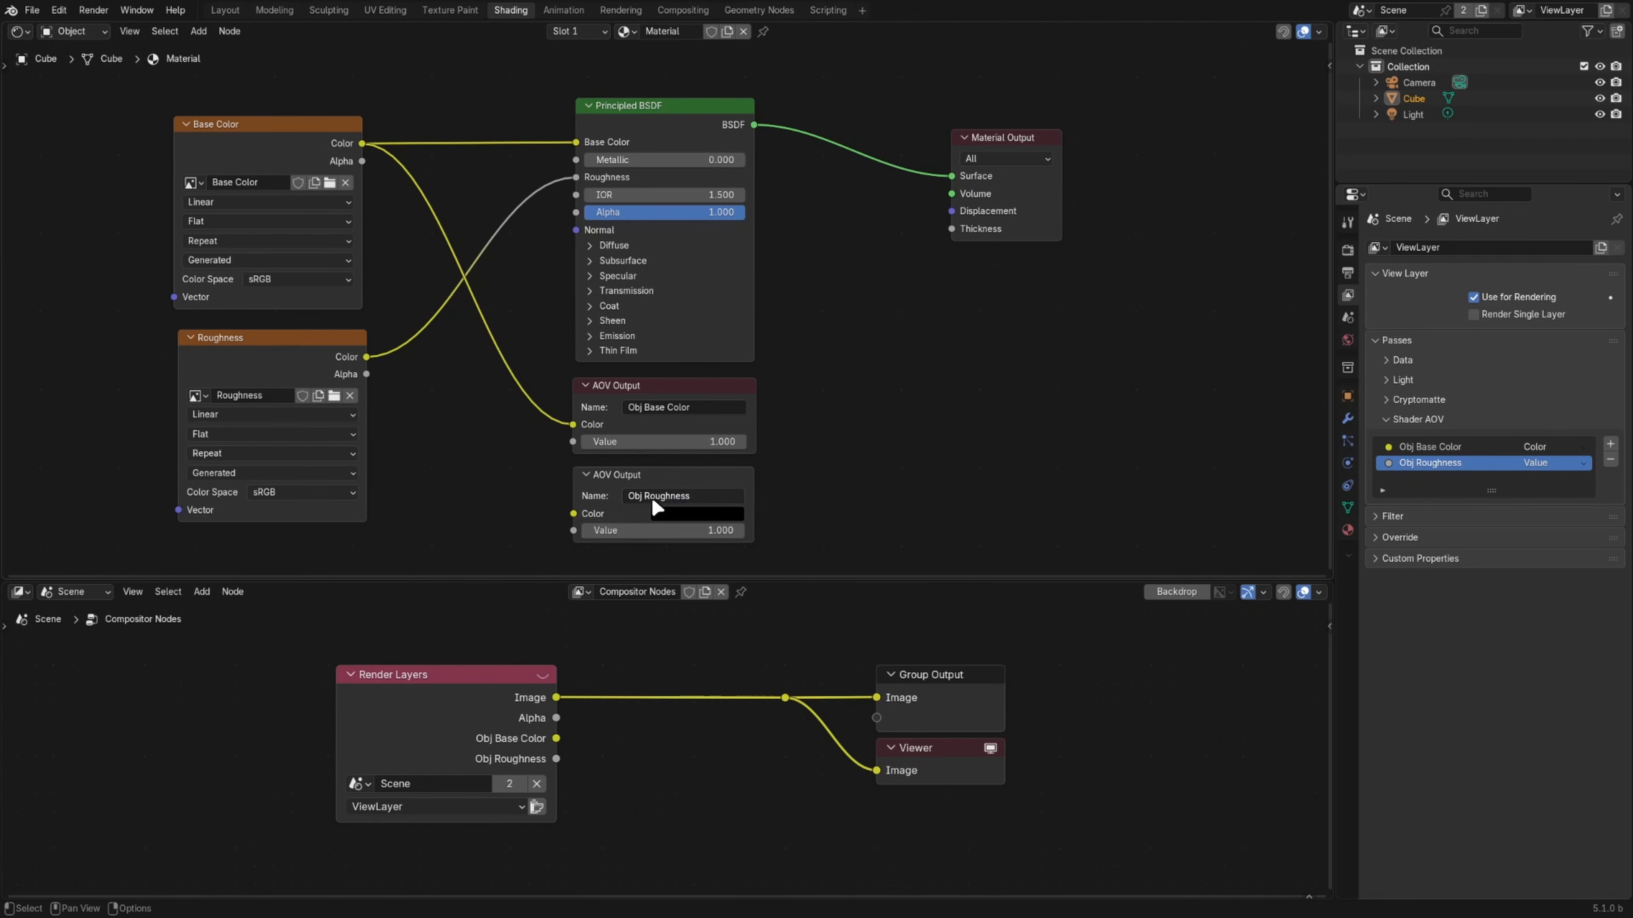
drag(366, 373, 577, 531)
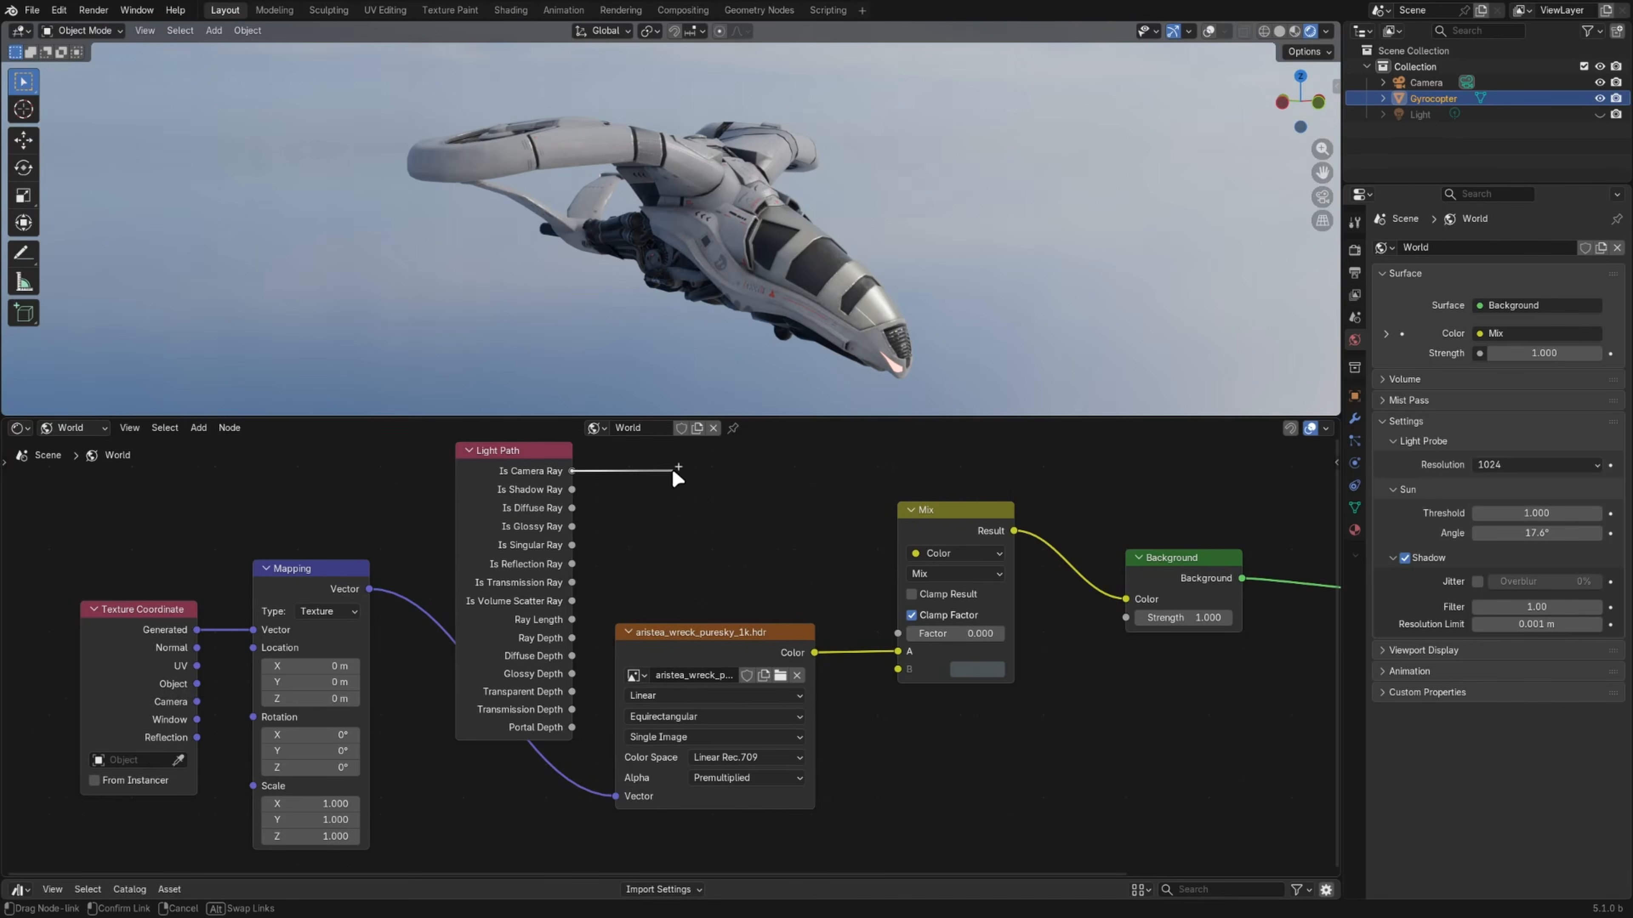
Step: Connect Light Path's Is Camera Ray output to the Mix node's Factor input in the world shader
drag(572, 471, 899, 654)
Step: Switch the gyrocopter viewport to Material Preview and turn off world-space lighting for the studio environment
click(1295, 31)
click(1325, 31)
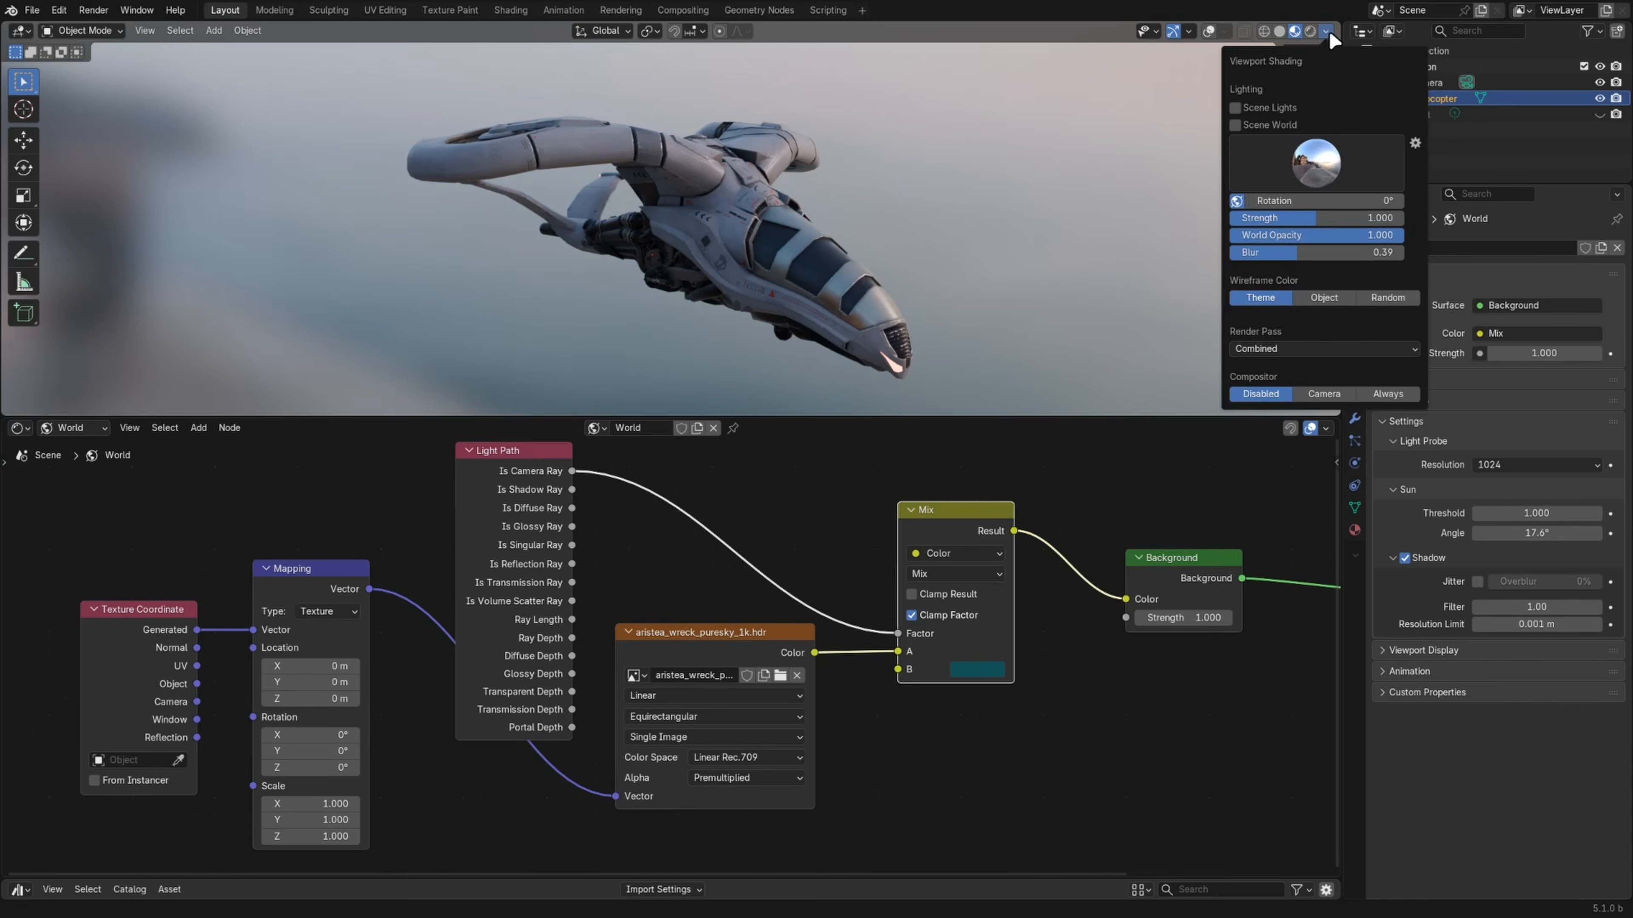
click(1237, 200)
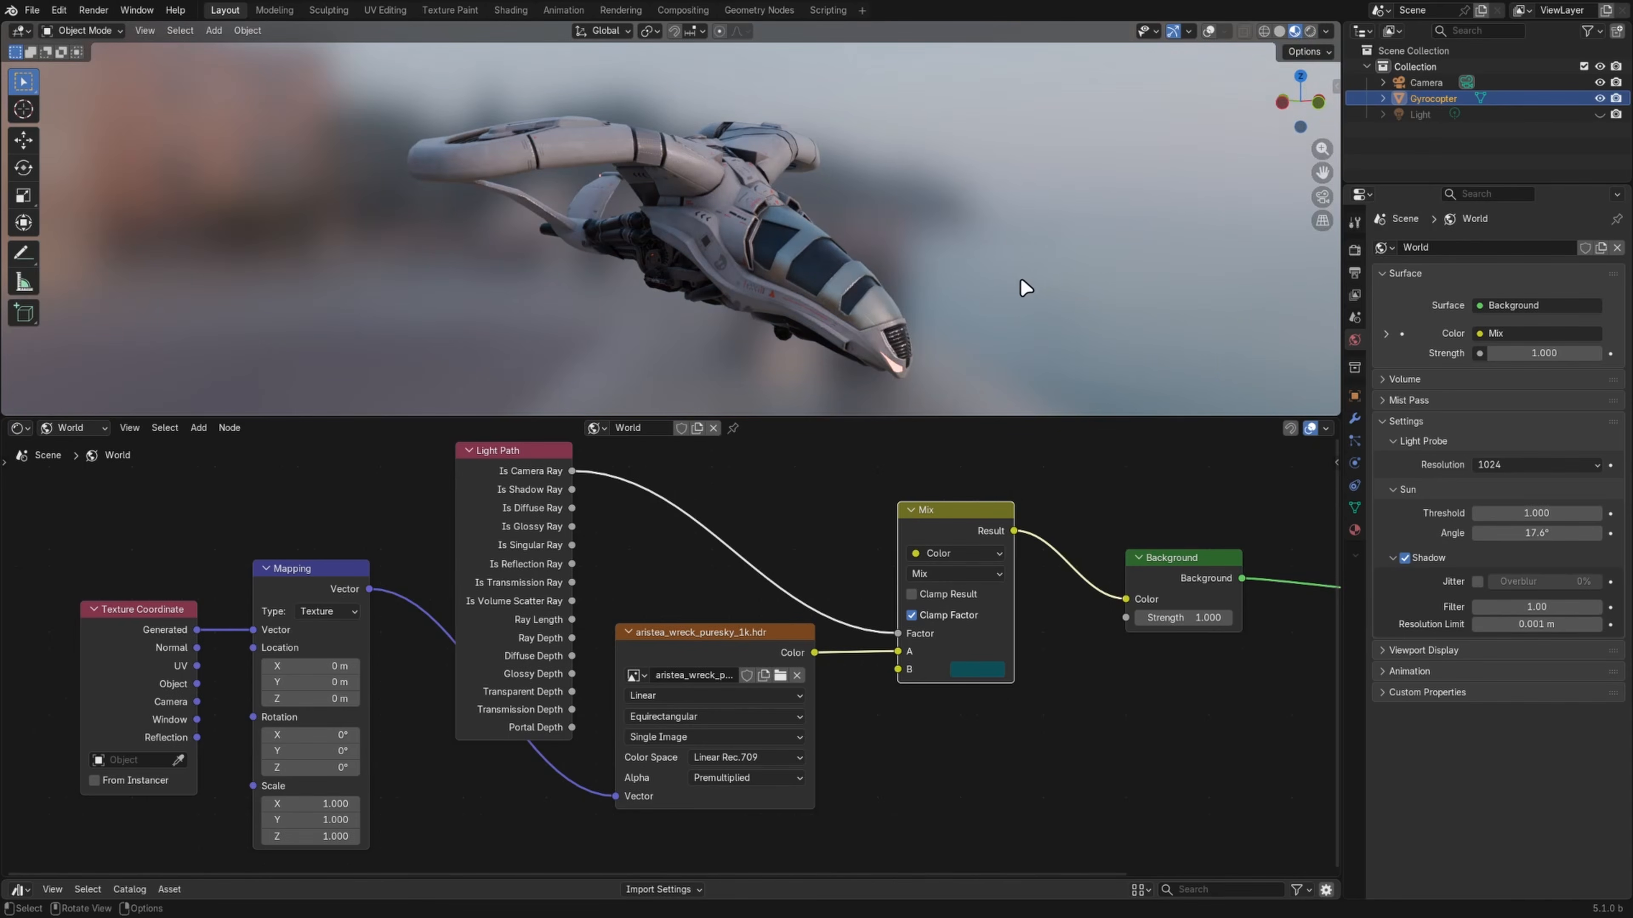
middle_drag(1020, 281, 1188, 285)
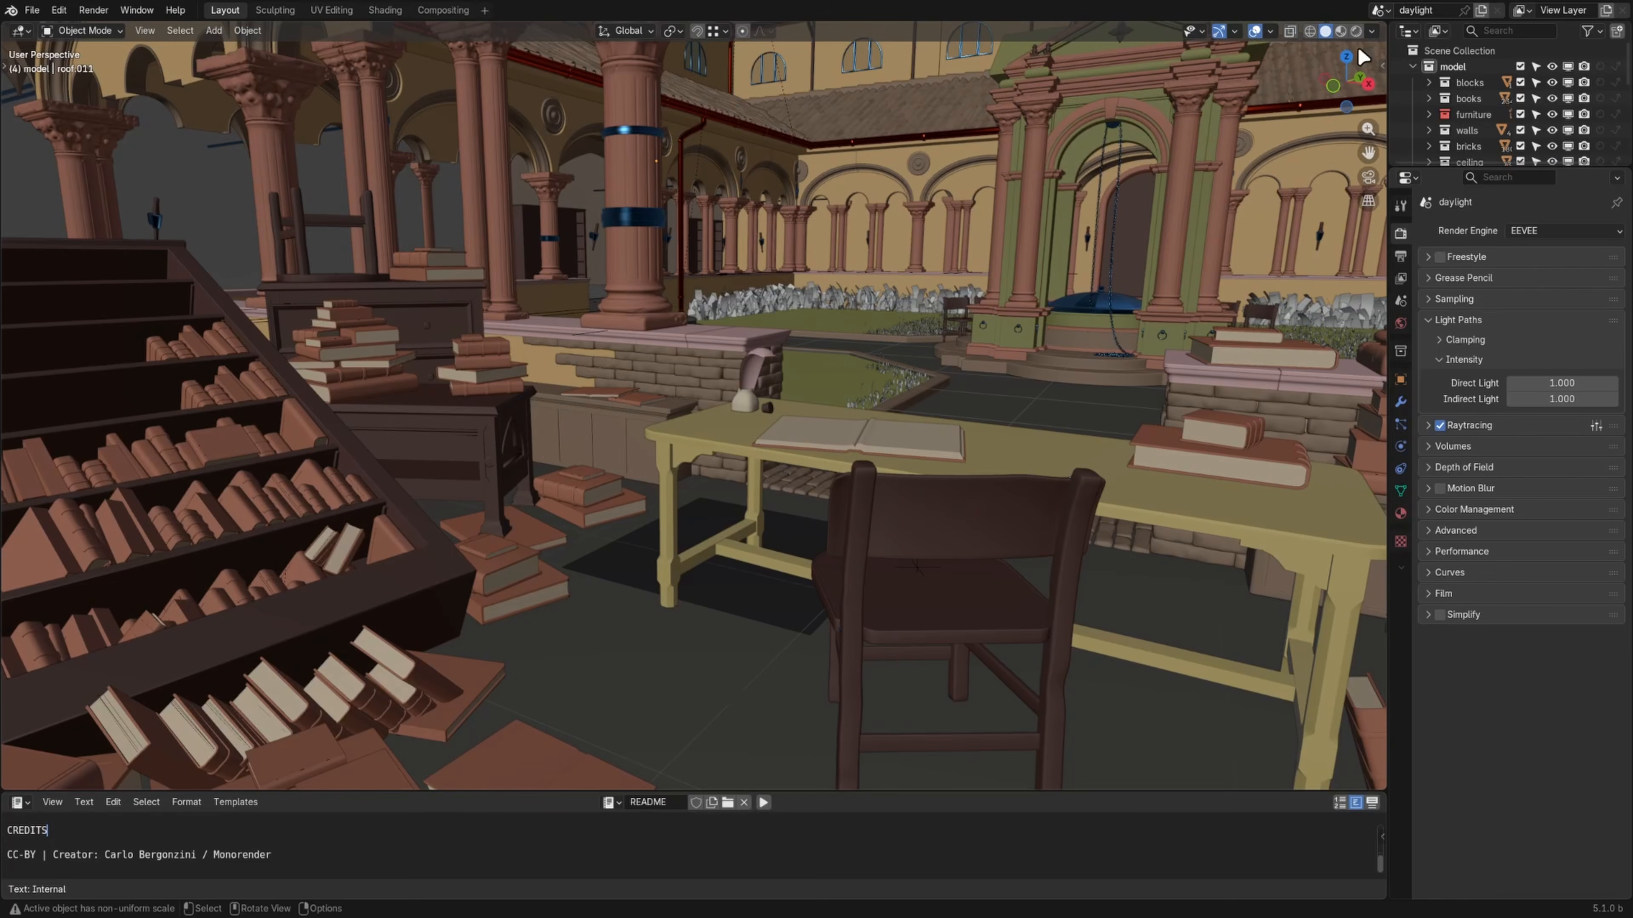
Step: Compare Solid and Rendered shading of the courtyard scene with EEVEE as the render engine
click(1356, 31)
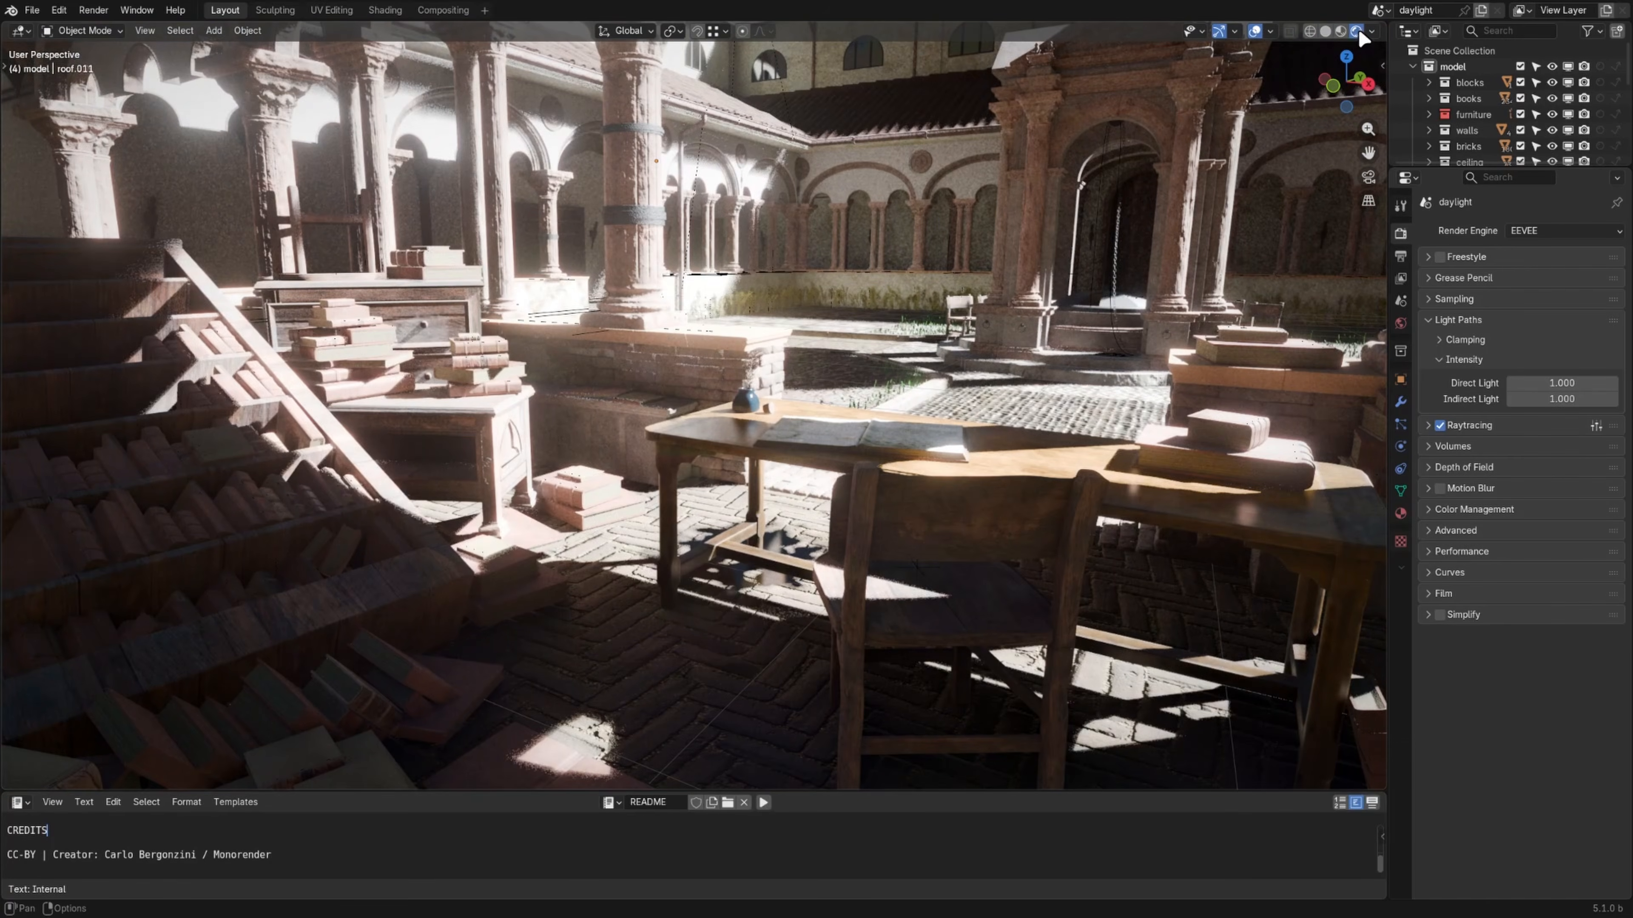
click(1326, 31)
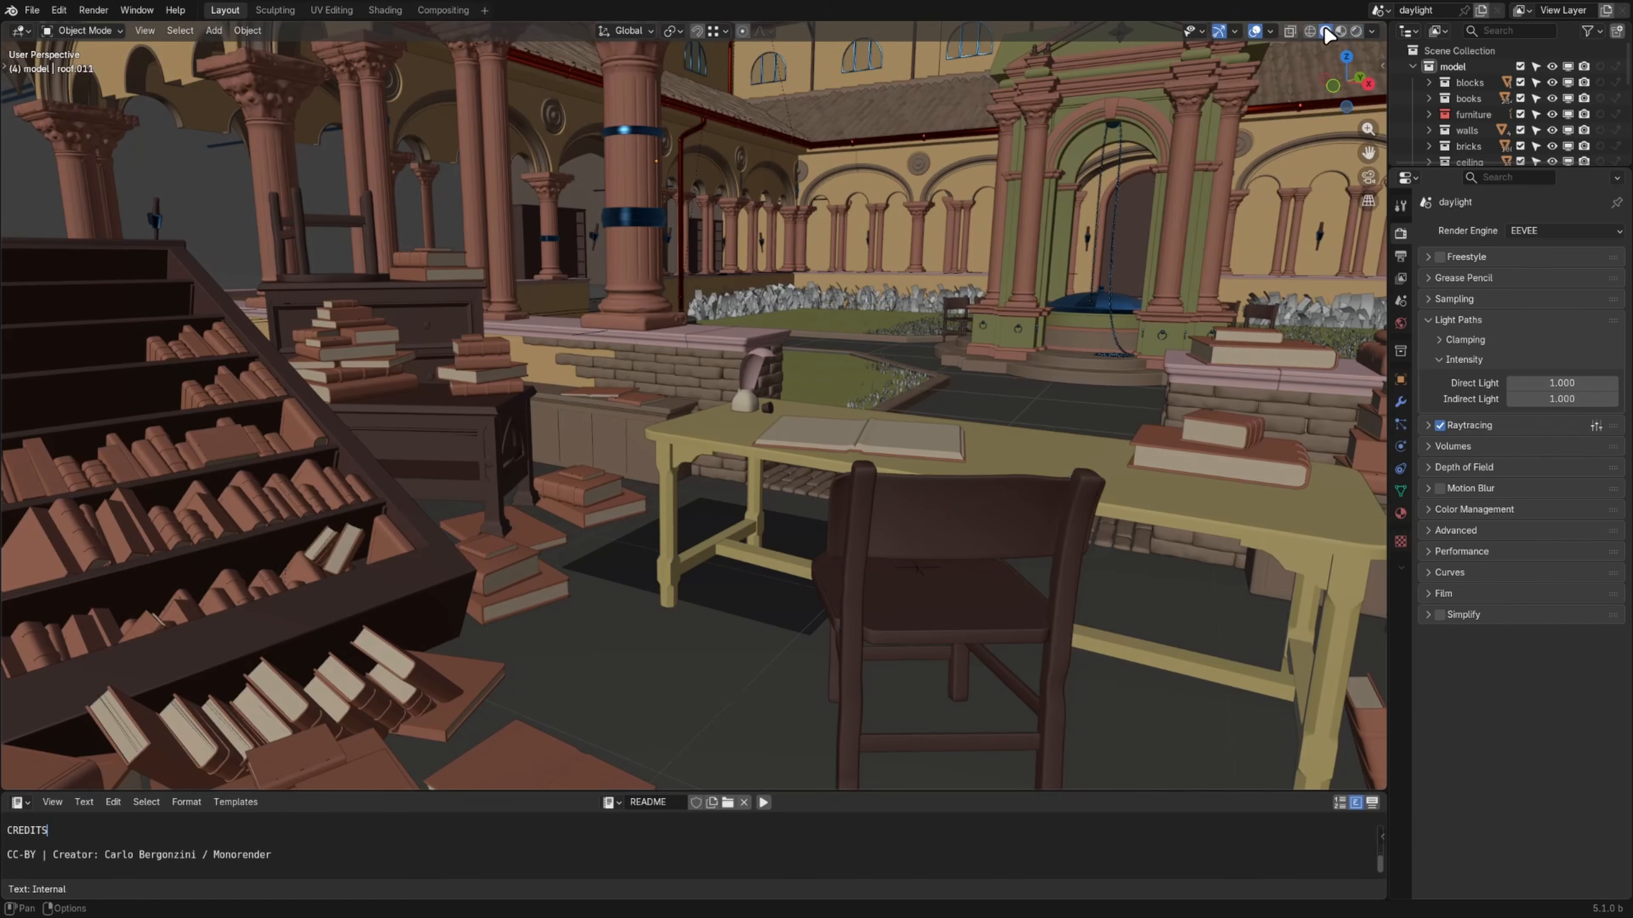
click(1357, 31)
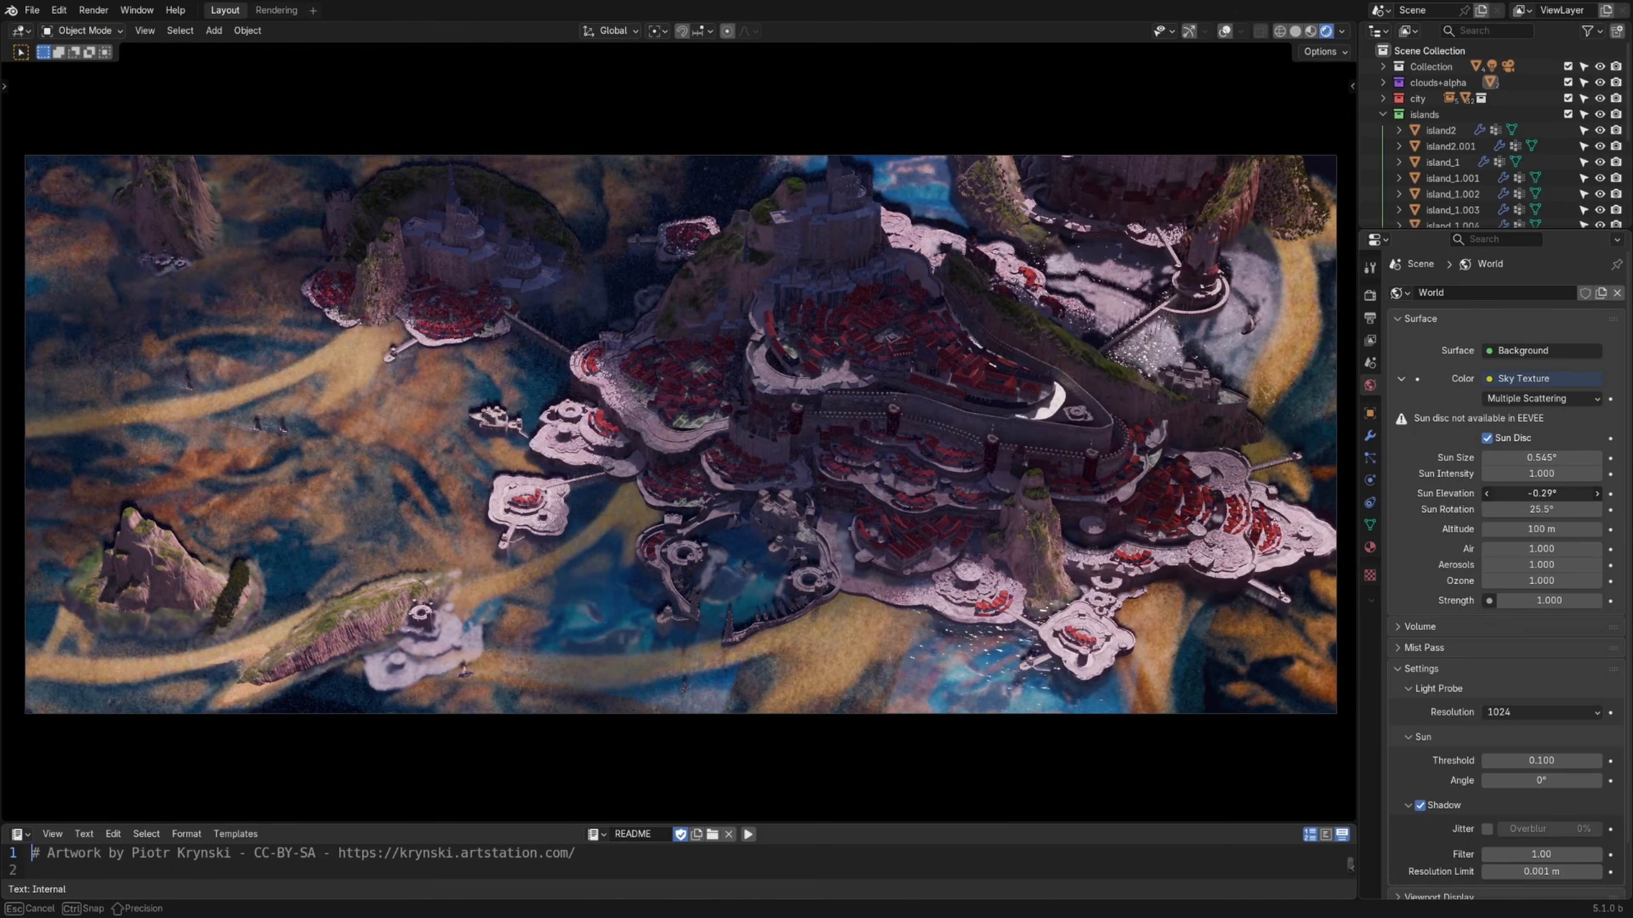
Step: Adjust the Sky Texture's Sun Elevation in the island city's world settings
mouse_move(1542, 494)
mouse_down()
mouse_move(1559, 494)
mouse_move(1527, 494)
mouse_move(1543, 494)
mouse_up()
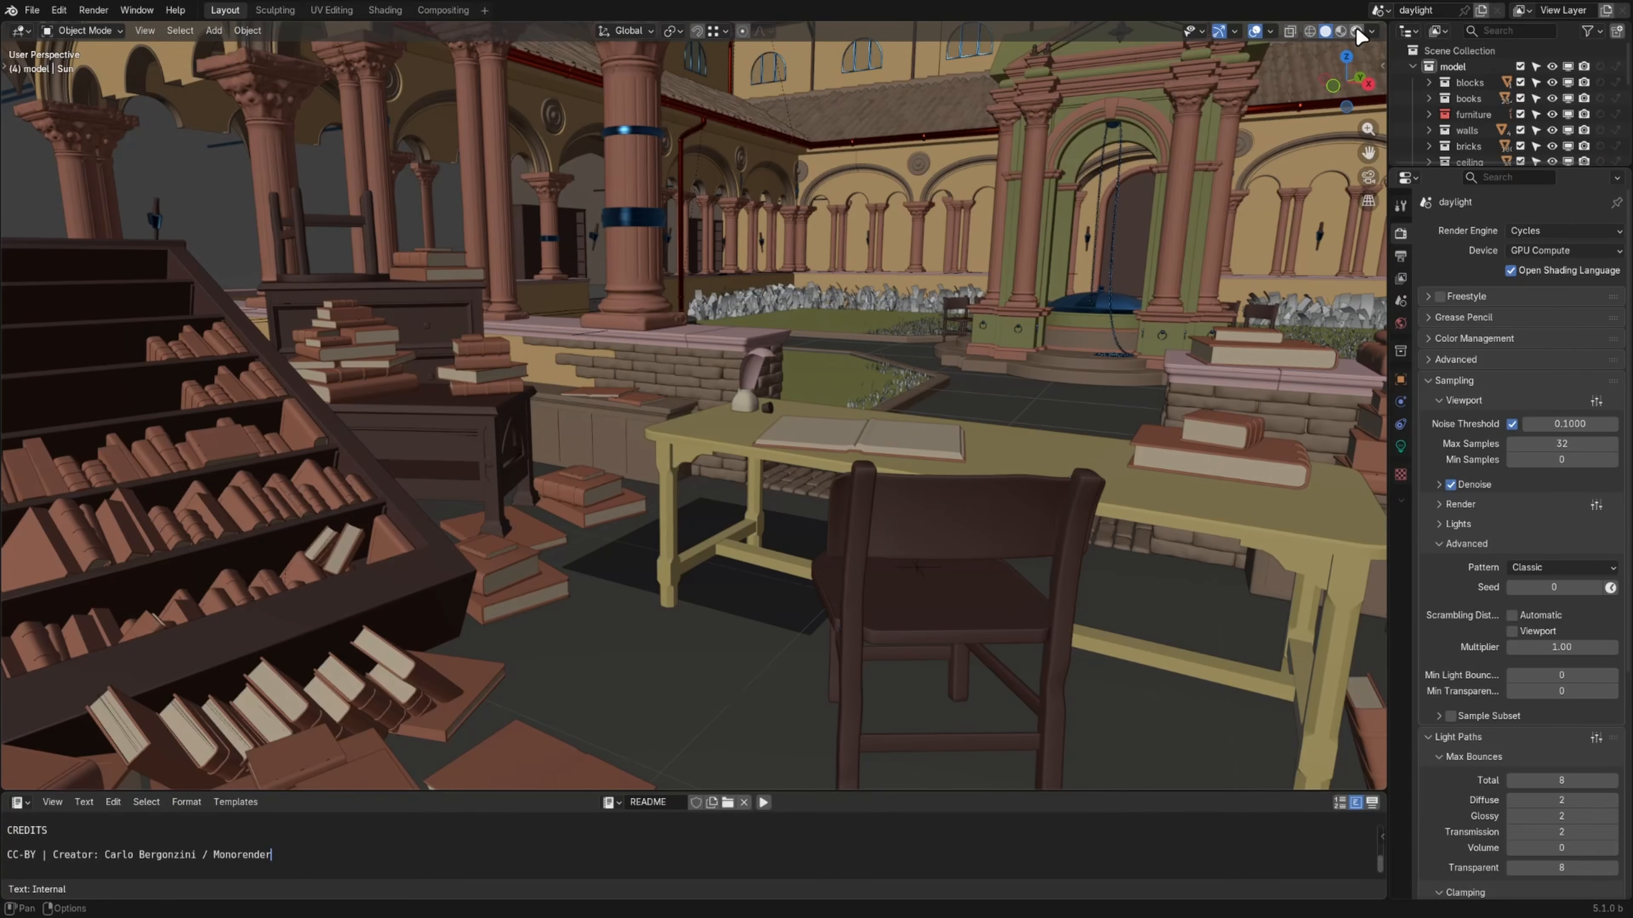
Step: Switch the courtyard scene to Rendered shading with Cycles and select the chair in front of the desk
click(1358, 32)
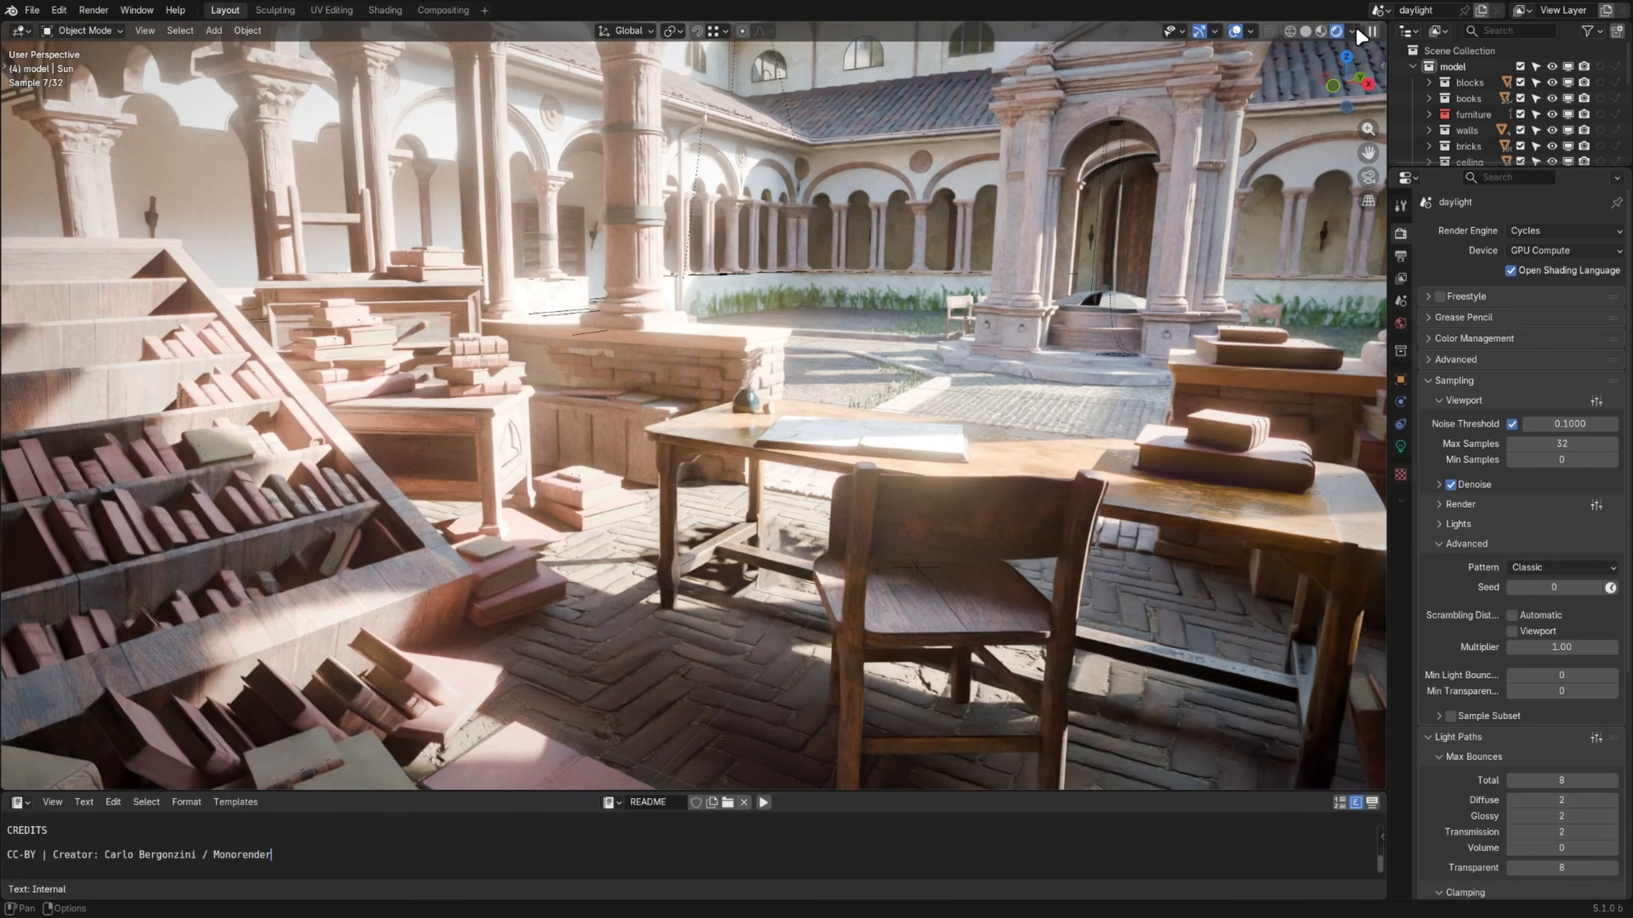
click(1044, 501)
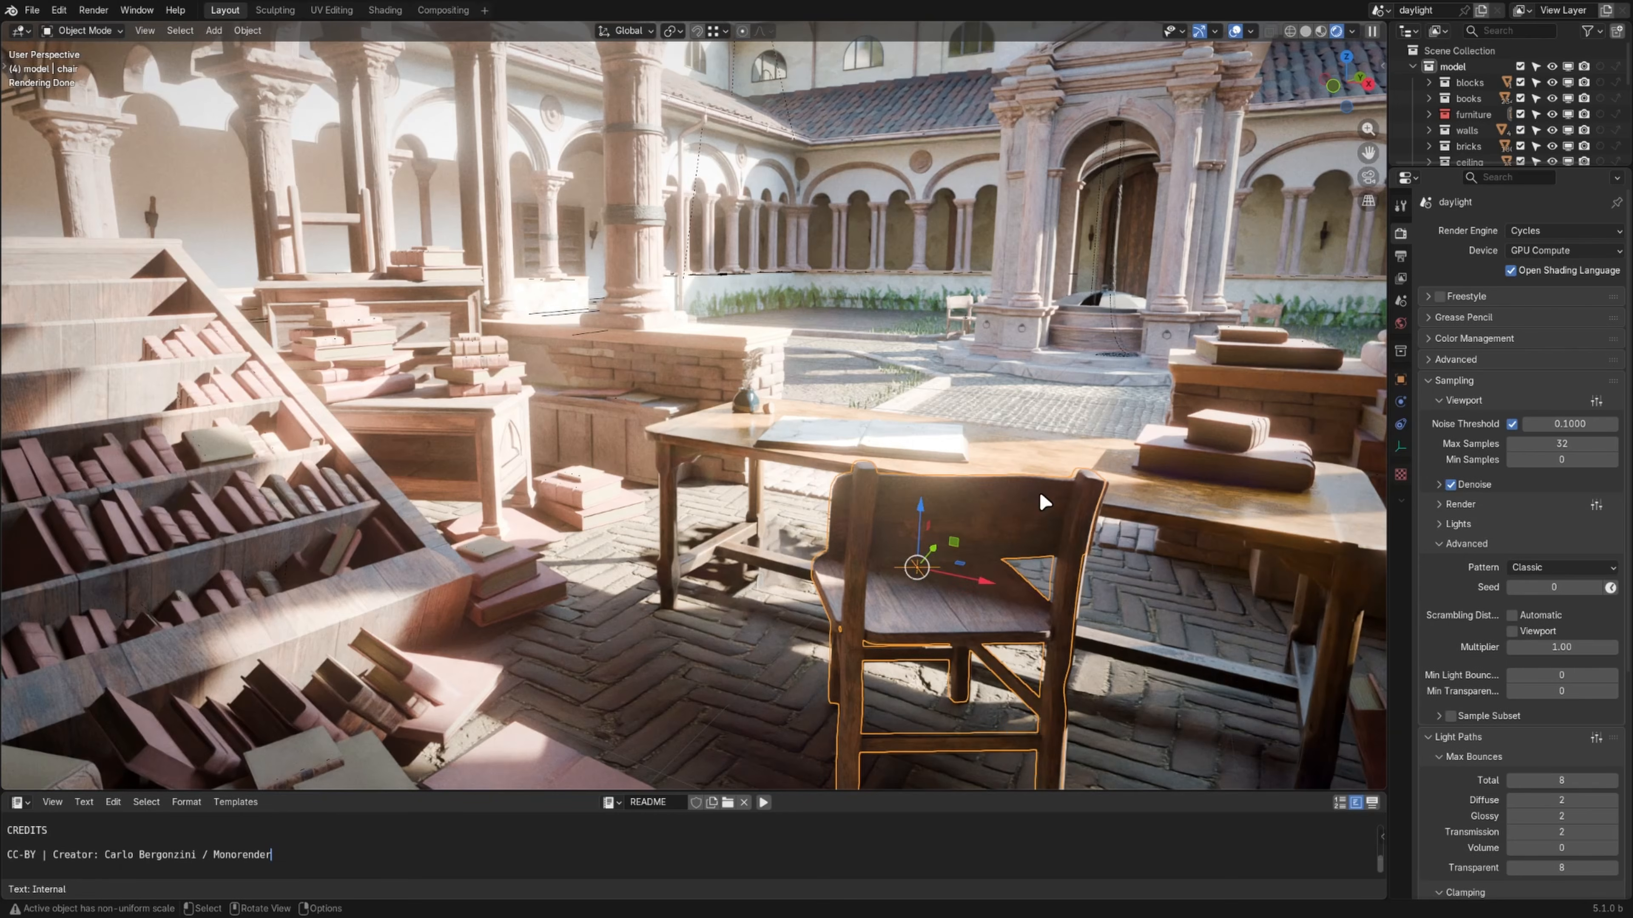
Step: Frame the selected chair and examine it from several angles in the Cycles viewport
key(KP_Decimal)
middle_drag(939, 498, 1105, 504)
scroll(923, 498, down, 1)
scroll(907, 505, down, 3)
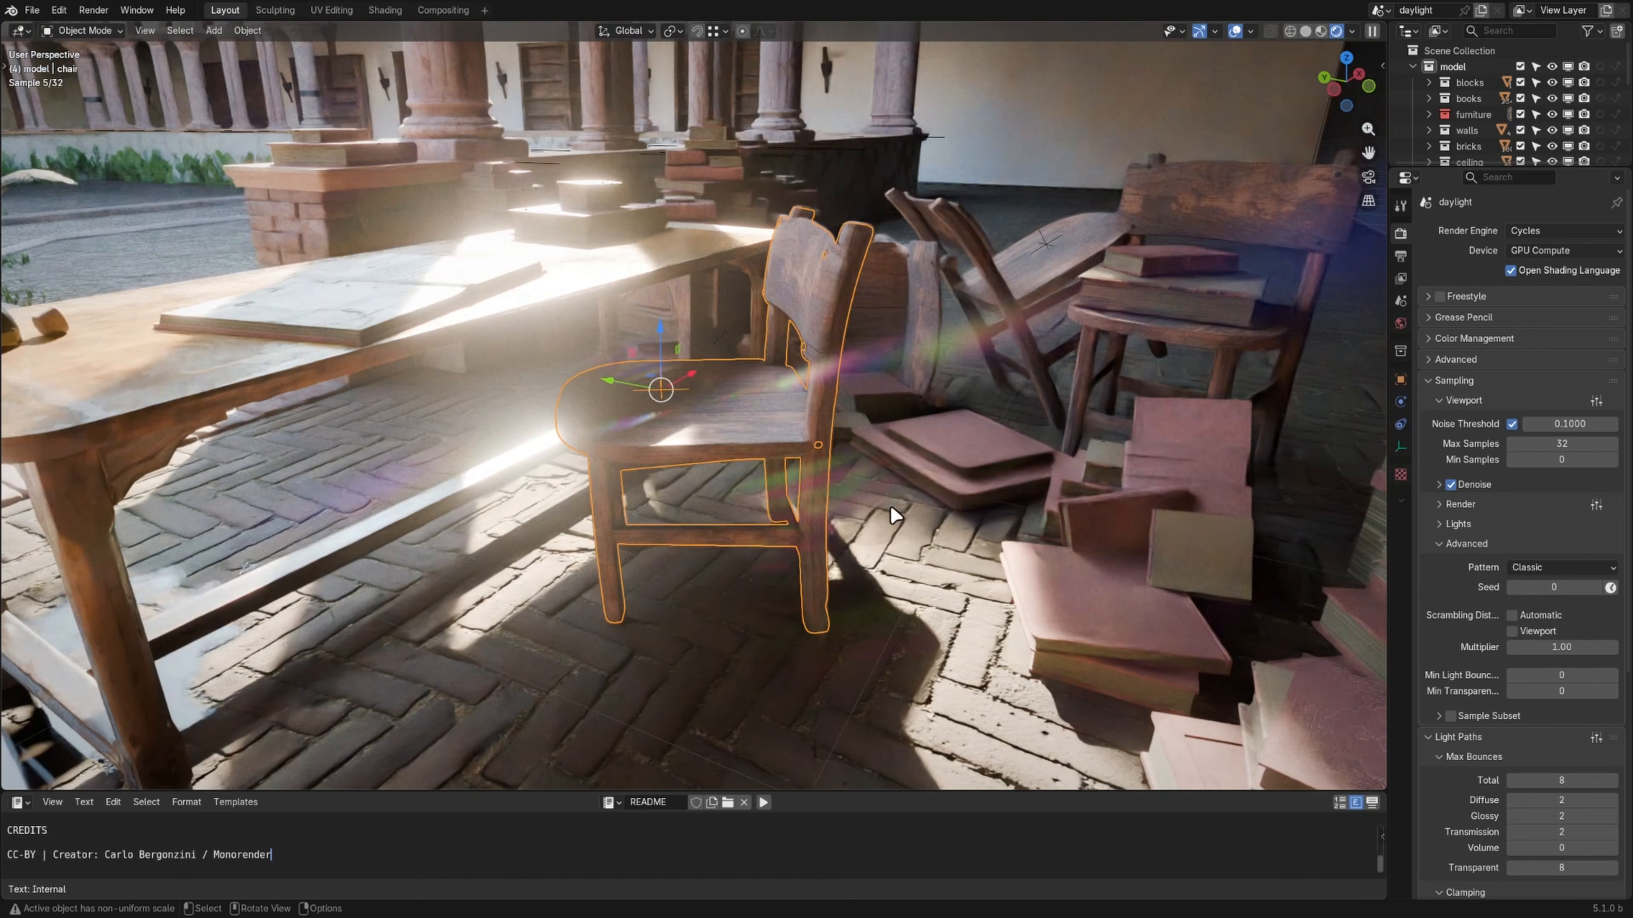
middle_drag(890, 506, 1093, 521)
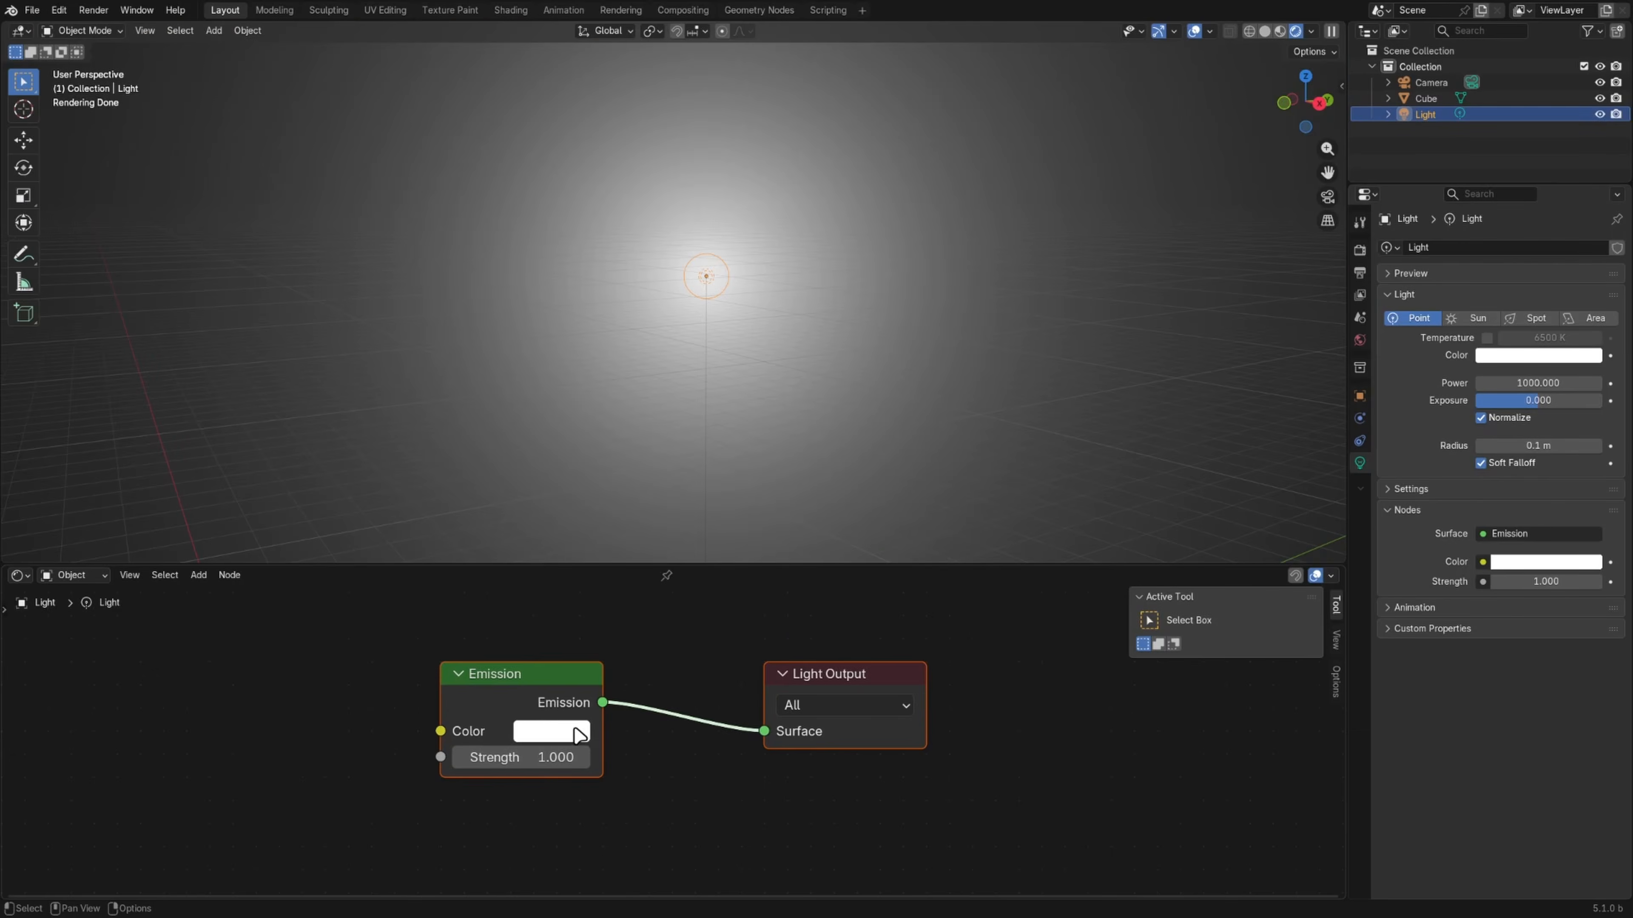
Step: Tint the color of the point light's Emission node green
click(579, 734)
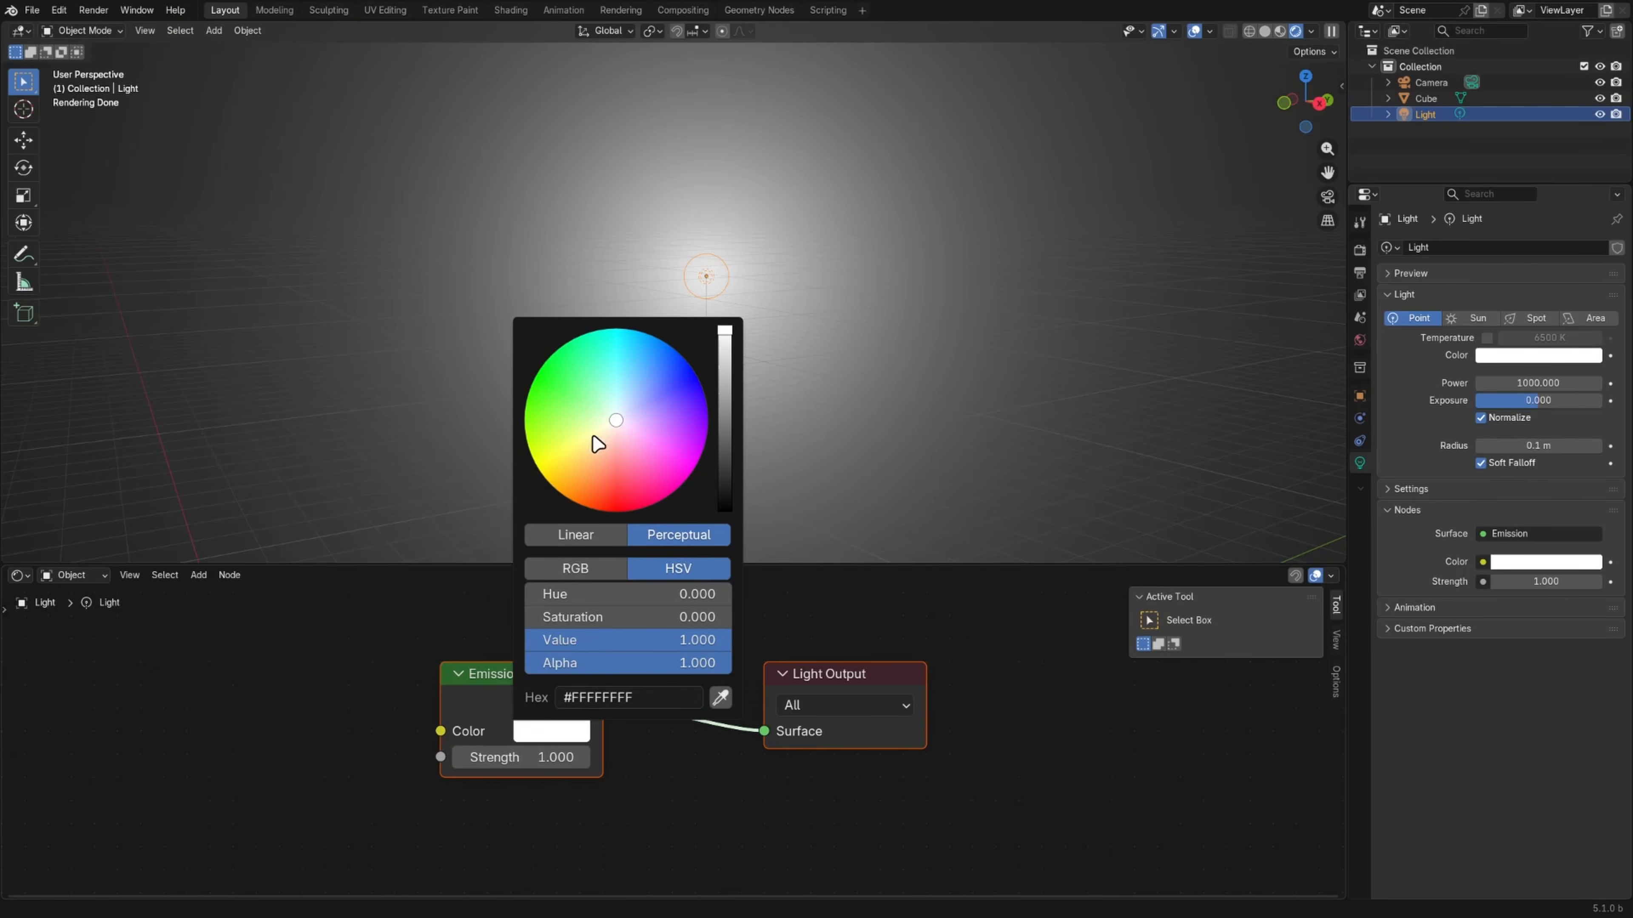
mouse_move(617, 424)
mouse_down()
mouse_move(668, 387)
mouse_move(563, 368)
mouse_up()
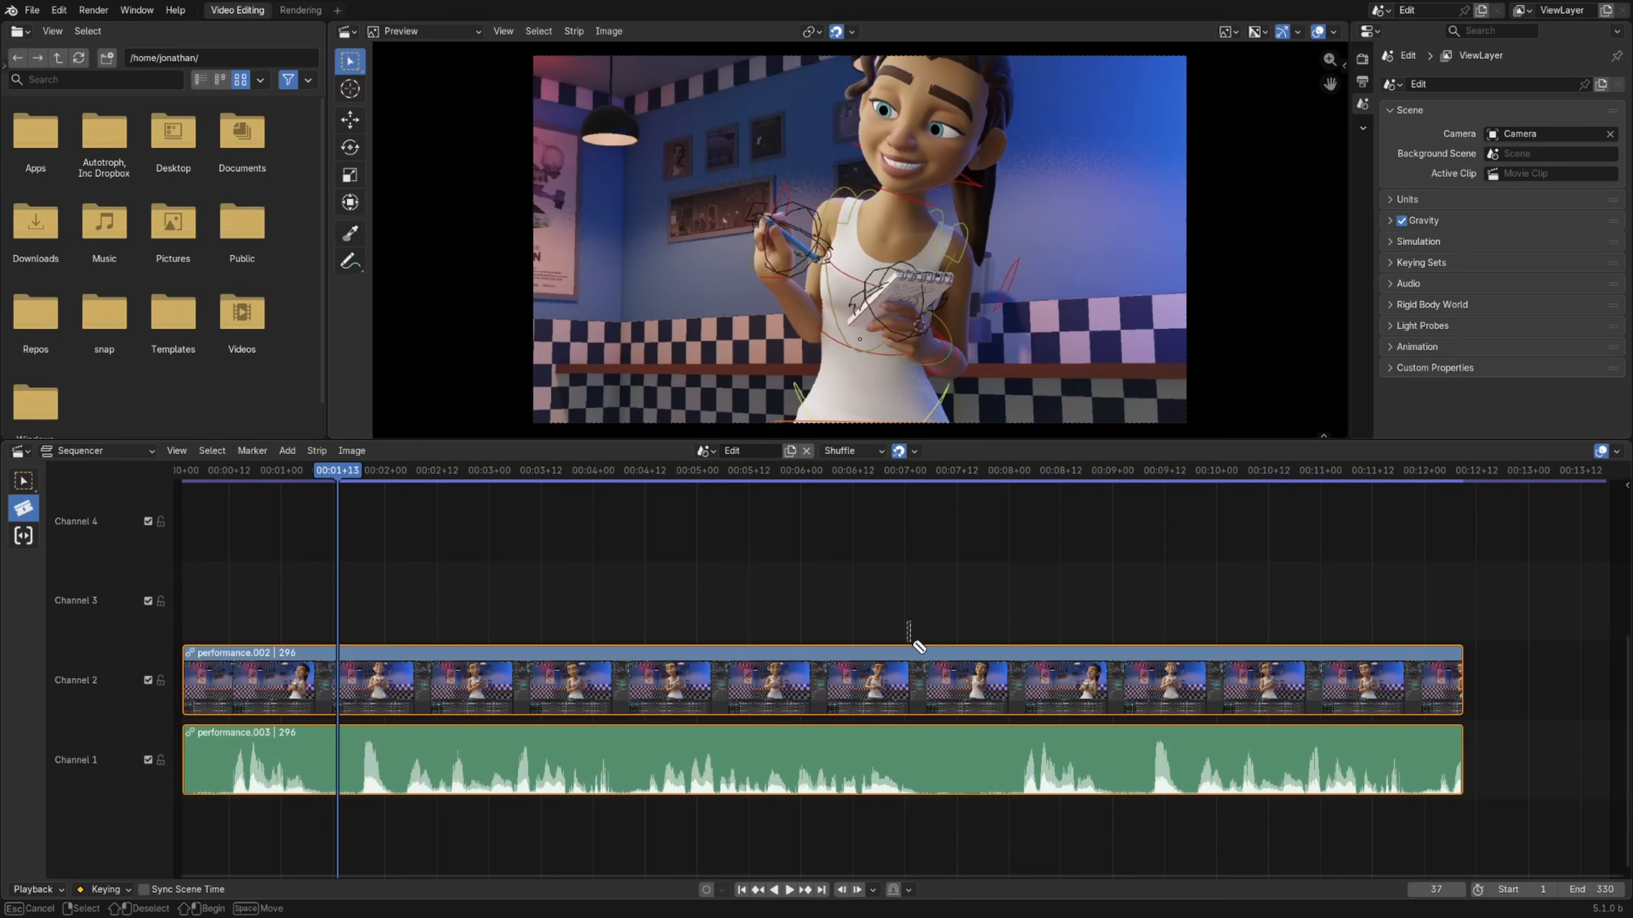
Step: Cut five sections out of the linked performance.002 and performance.003 strips with the Box Blade tool
drag(910, 642, 1017, 846)
drag(990, 604, 1049, 827)
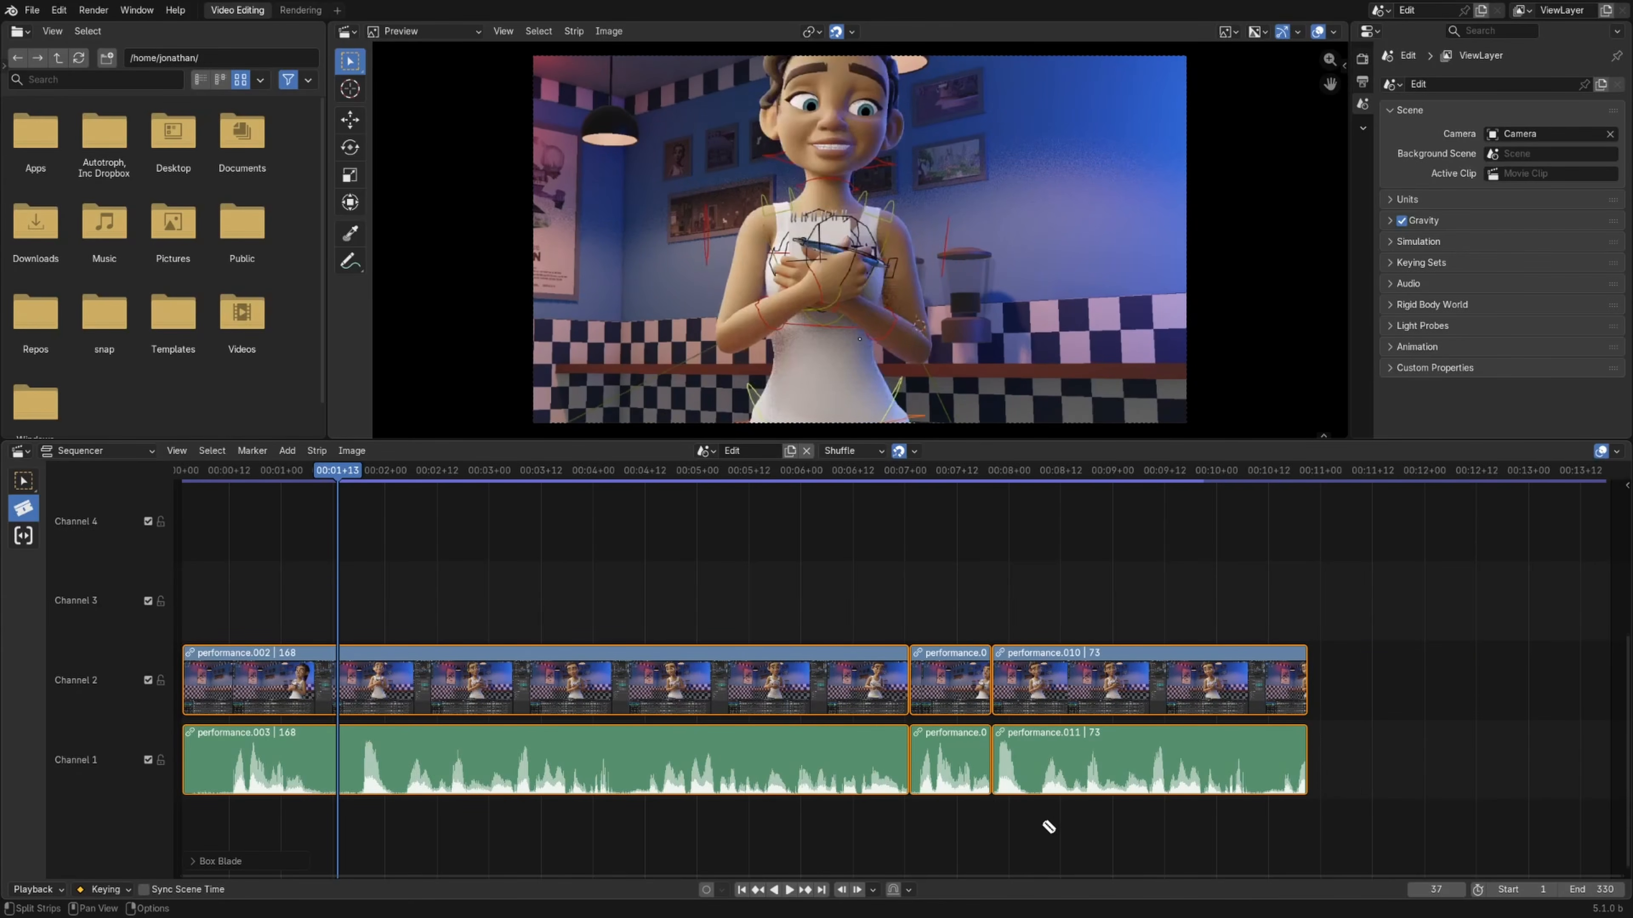
drag(836, 629, 701, 847)
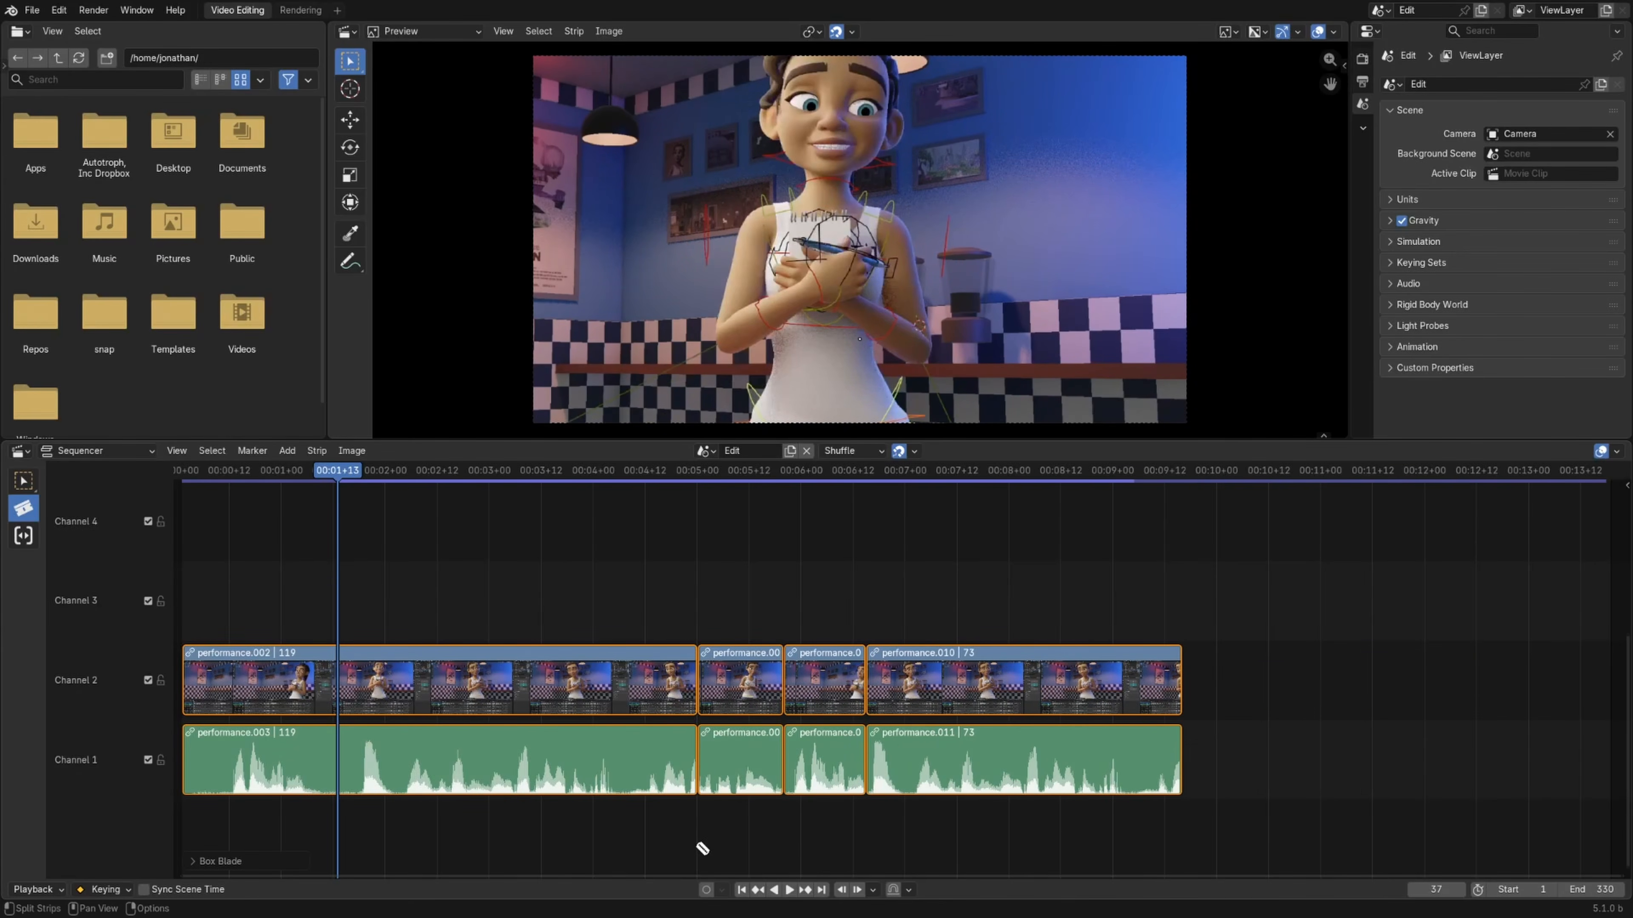
drag(639, 618, 559, 825)
drag(486, 601, 407, 822)
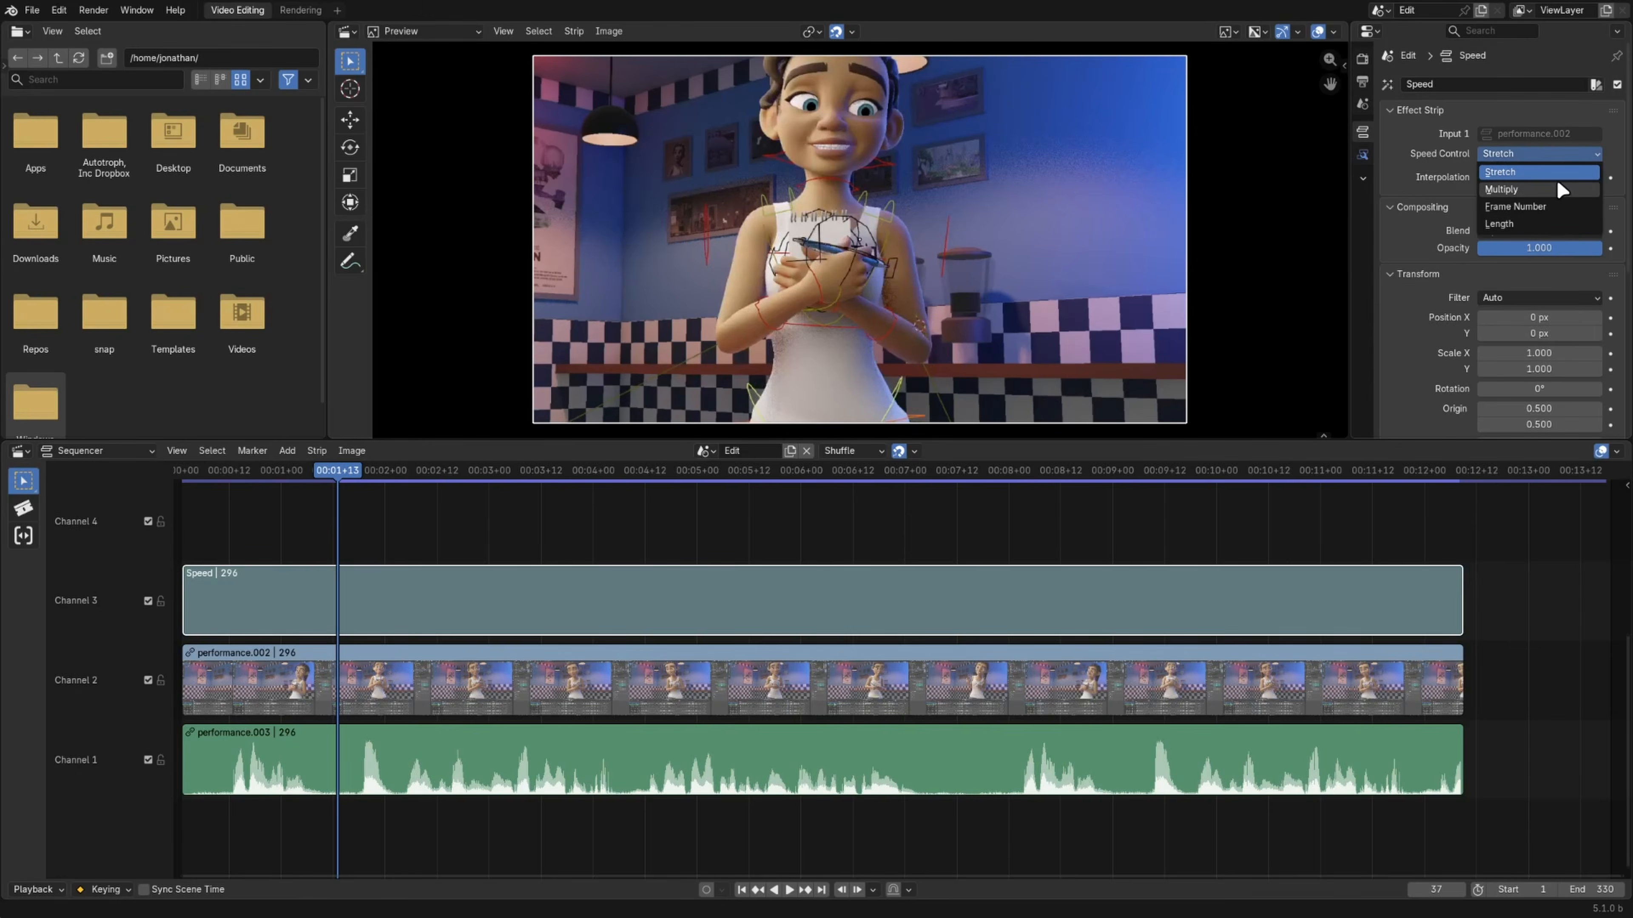
Step: Set the Speed effect strip's Speed Control to Multiply with a factor of -1
click(1553, 184)
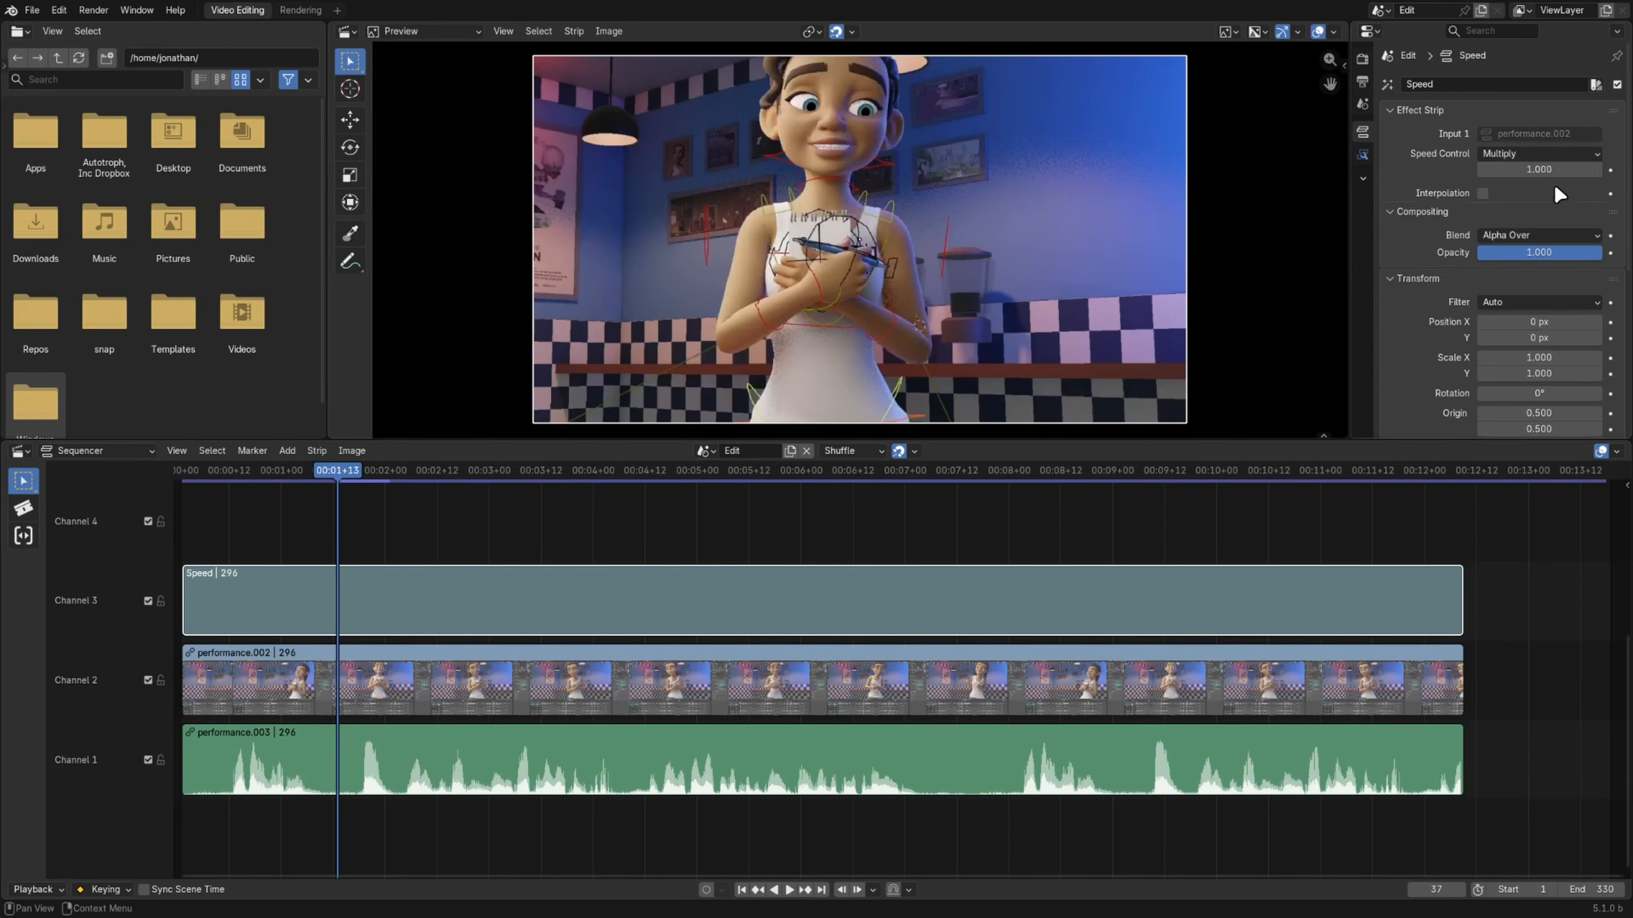
click(1542, 169)
text(-1)
key(Return)
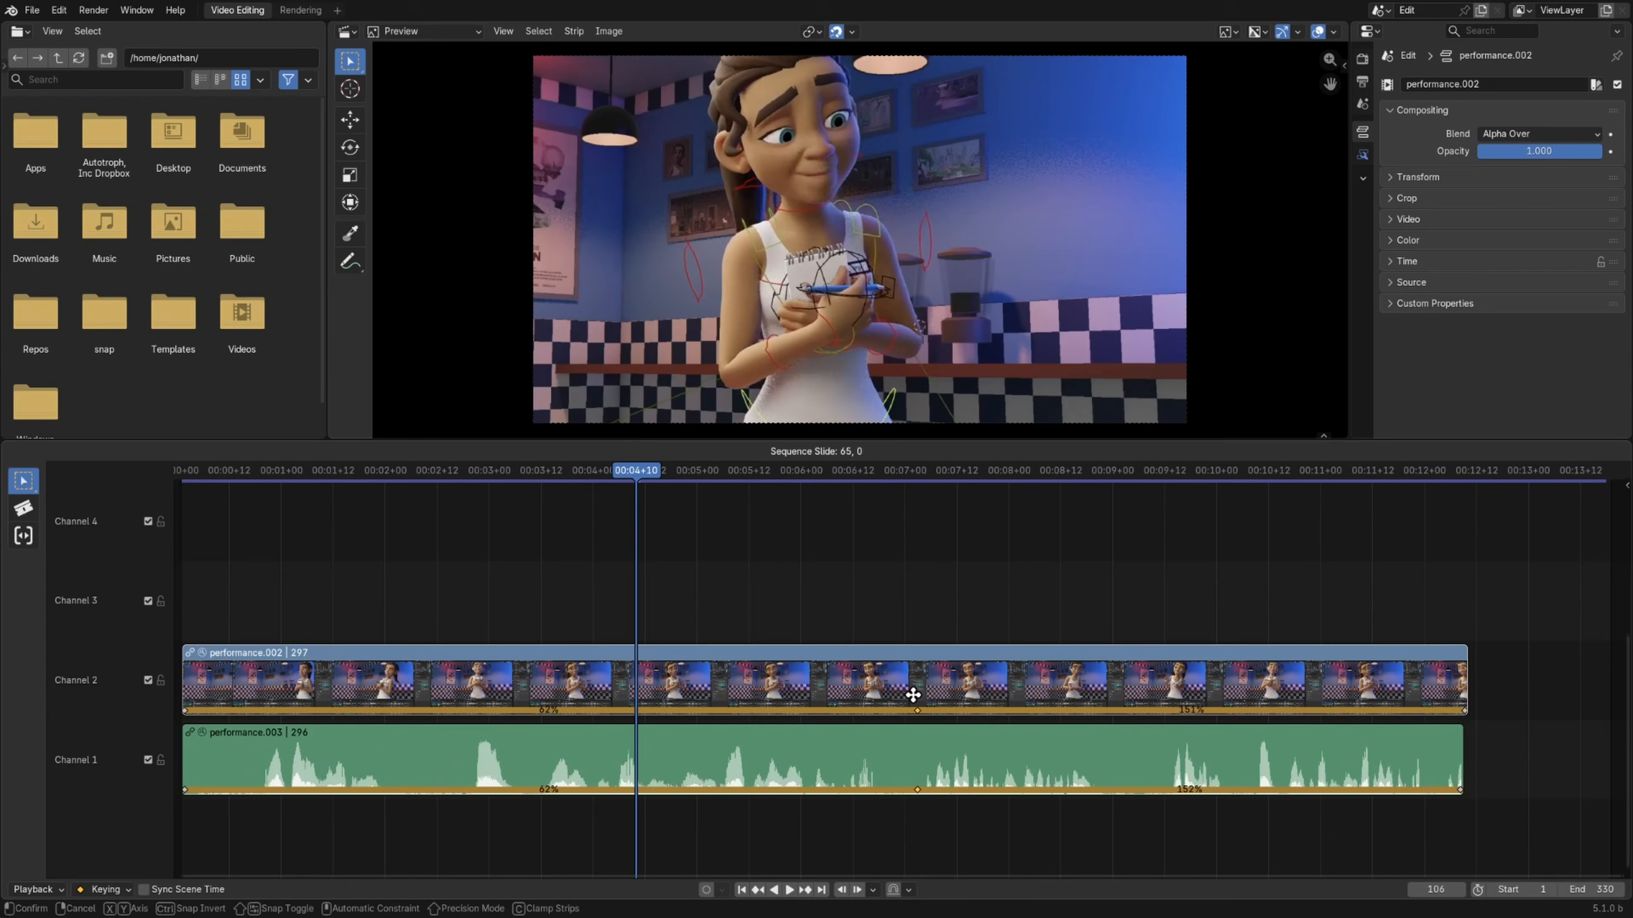
Step: Slide the middle retiming key of both performance strips back to the playhead at 00:04+10 and hide the retiming keys
drag(911, 693, 636, 692)
click(319, 451)
mouse_move(444, 496)
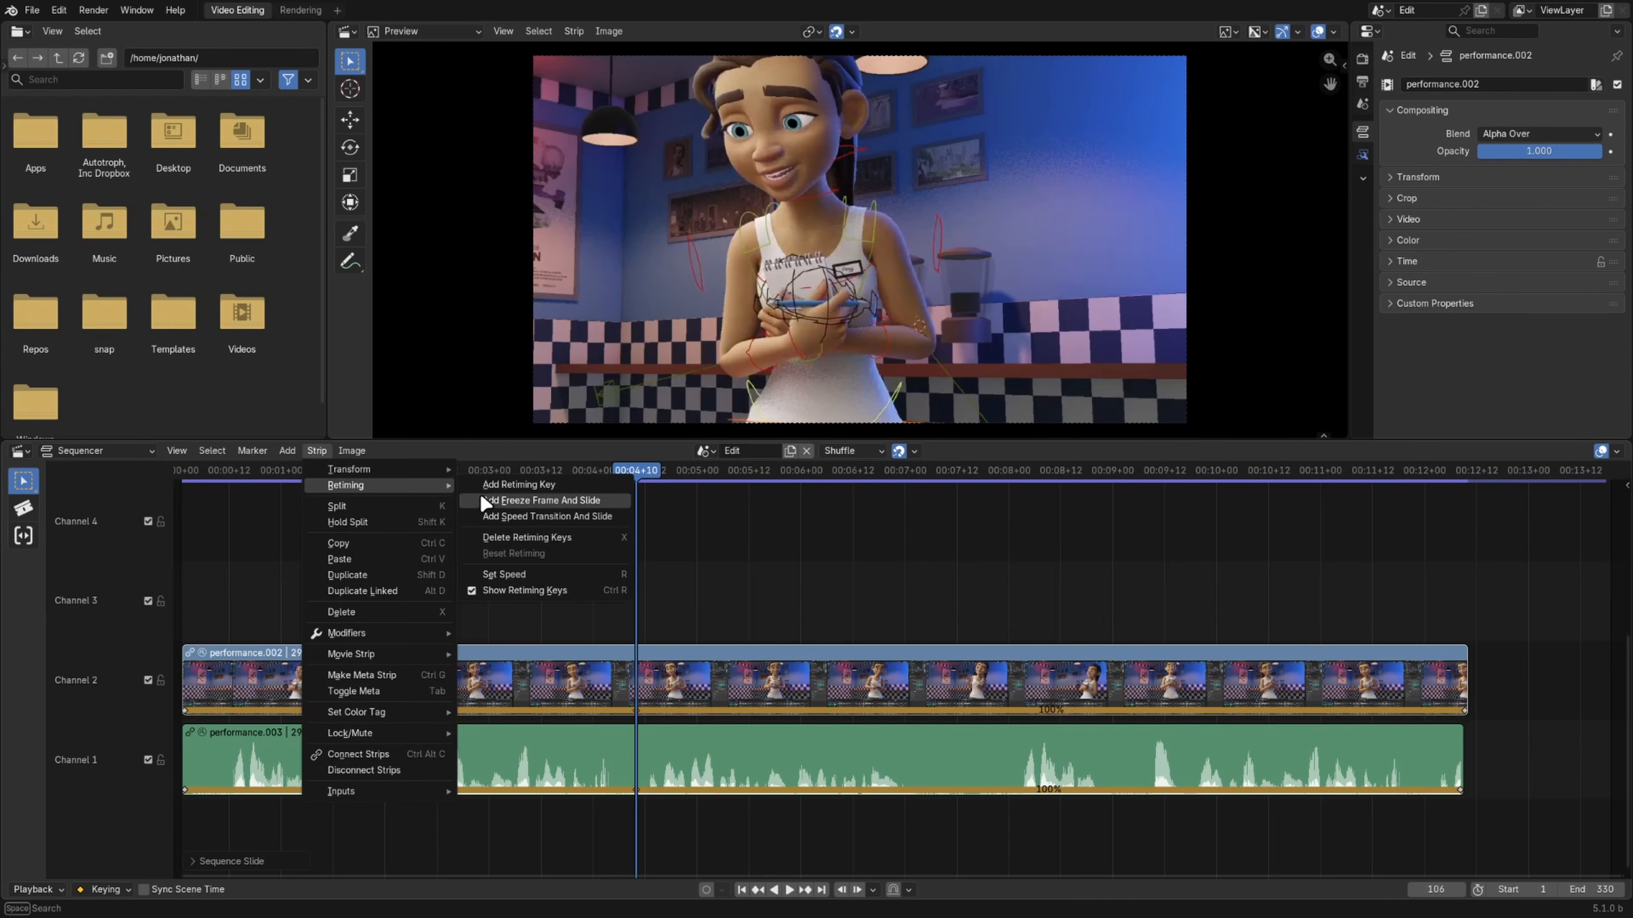
click(475, 594)
Step: Expand the performance.002 strip's Time settings down to its Show Retiming Keys option
click(1416, 262)
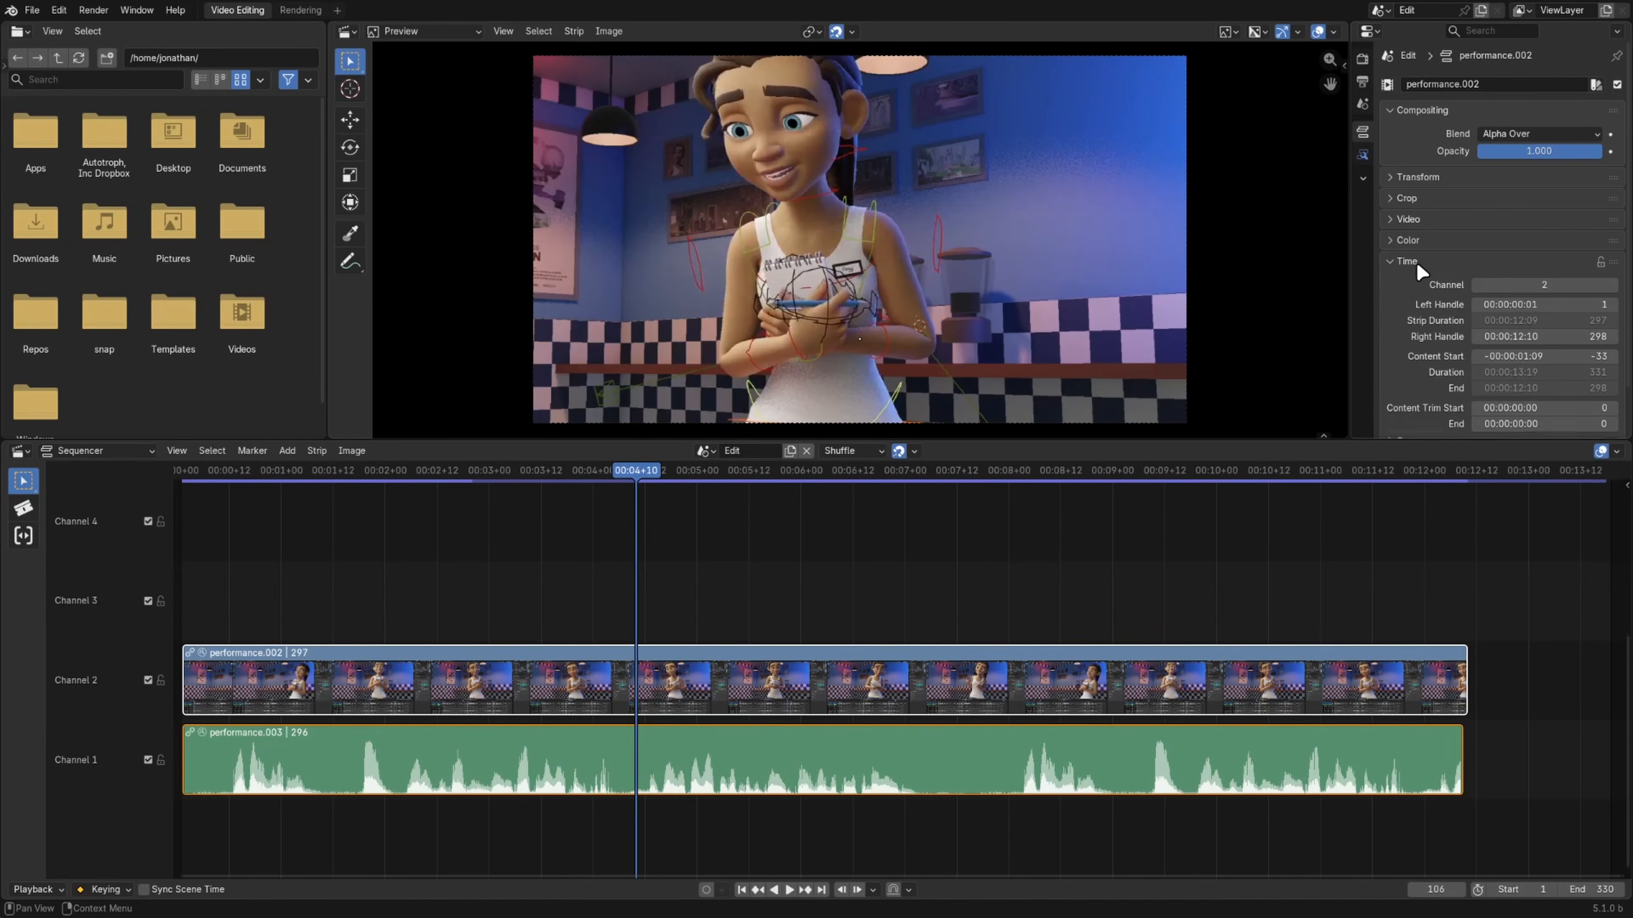
scroll(1416, 262, down, 3)
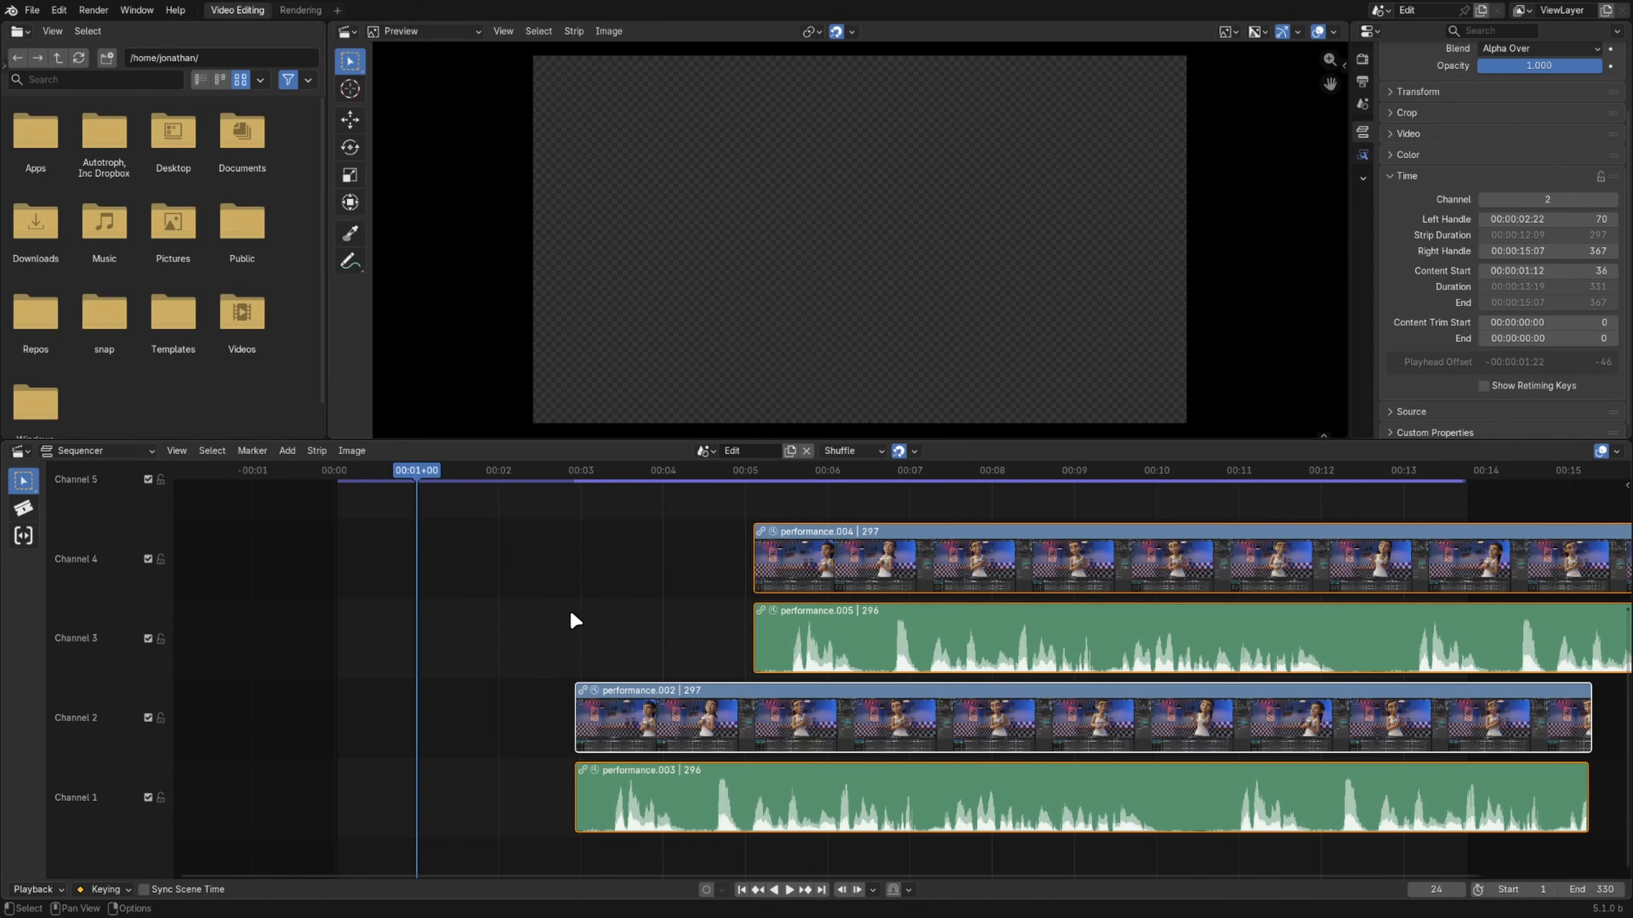
Step: Snap the selected performance strips to the playhead at 00:01+00, using performance.002 and then performance.004 as the active strip
key(shift+s)
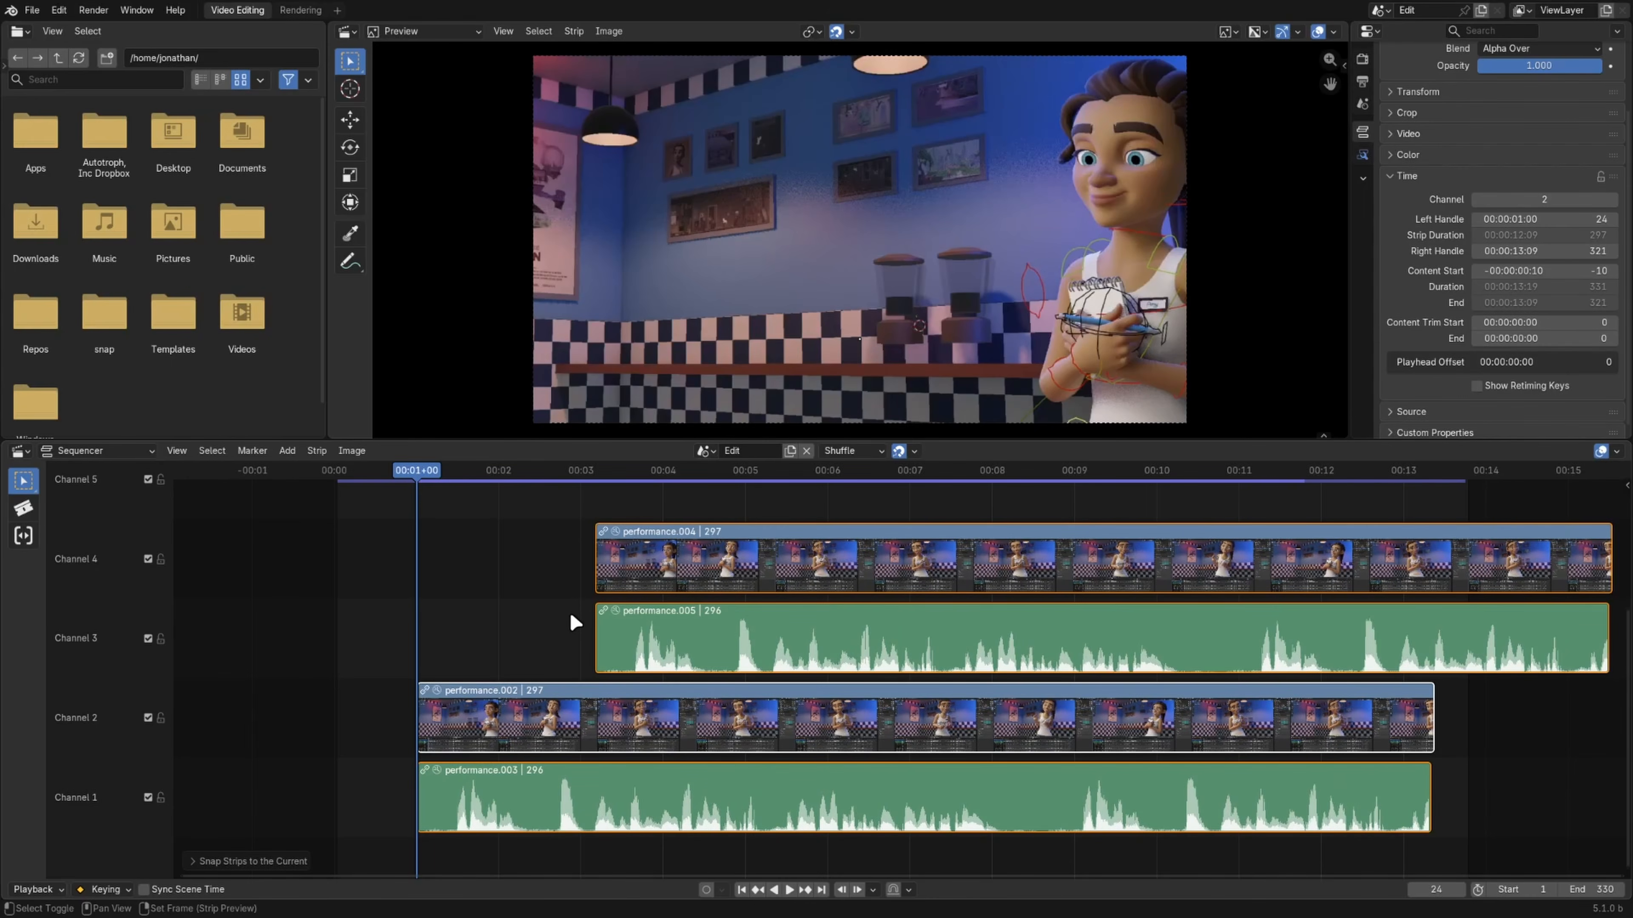
shift+click(651, 577)
key(shift+s)
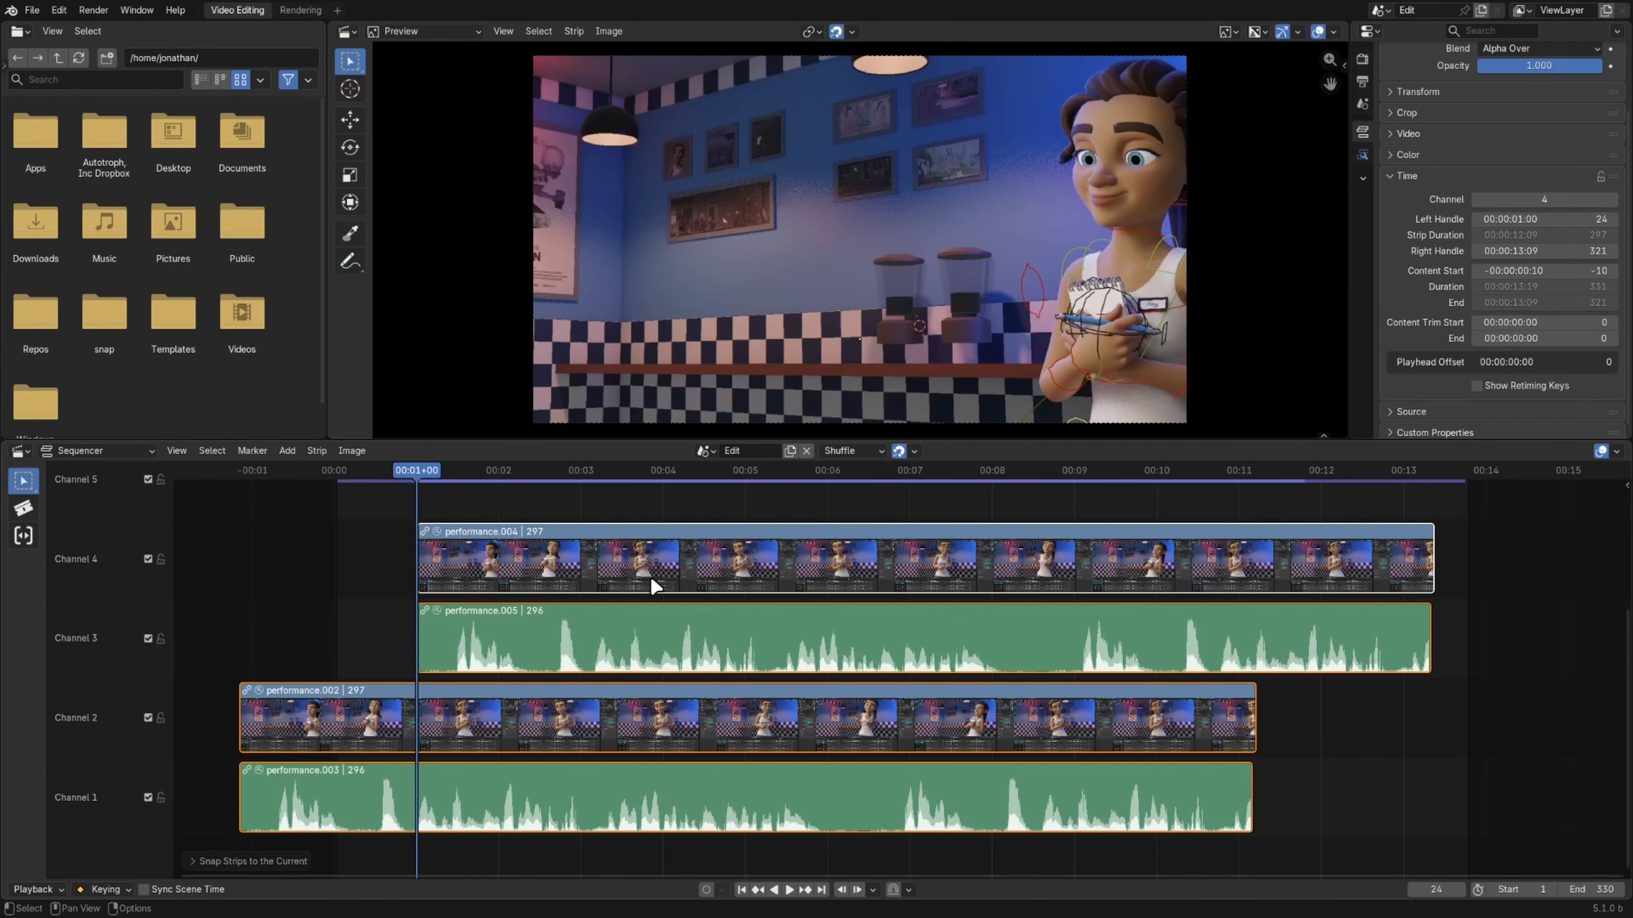
click(651, 577)
key(s)
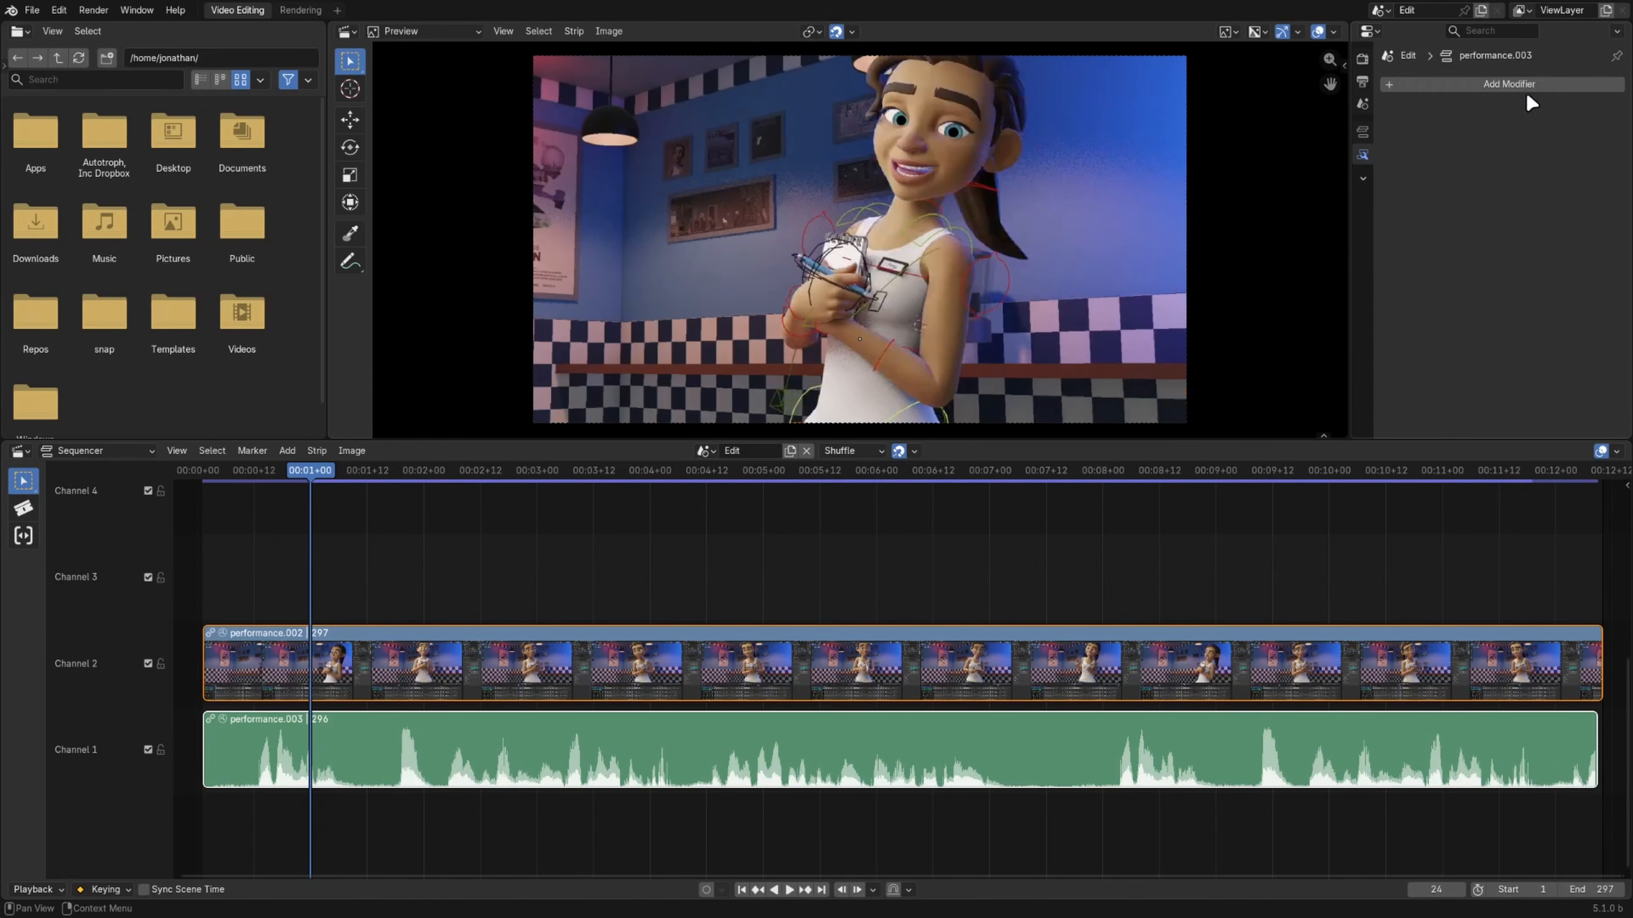
Step: Add a Pitch modifier to the performance.003 sound strip
click(1527, 83)
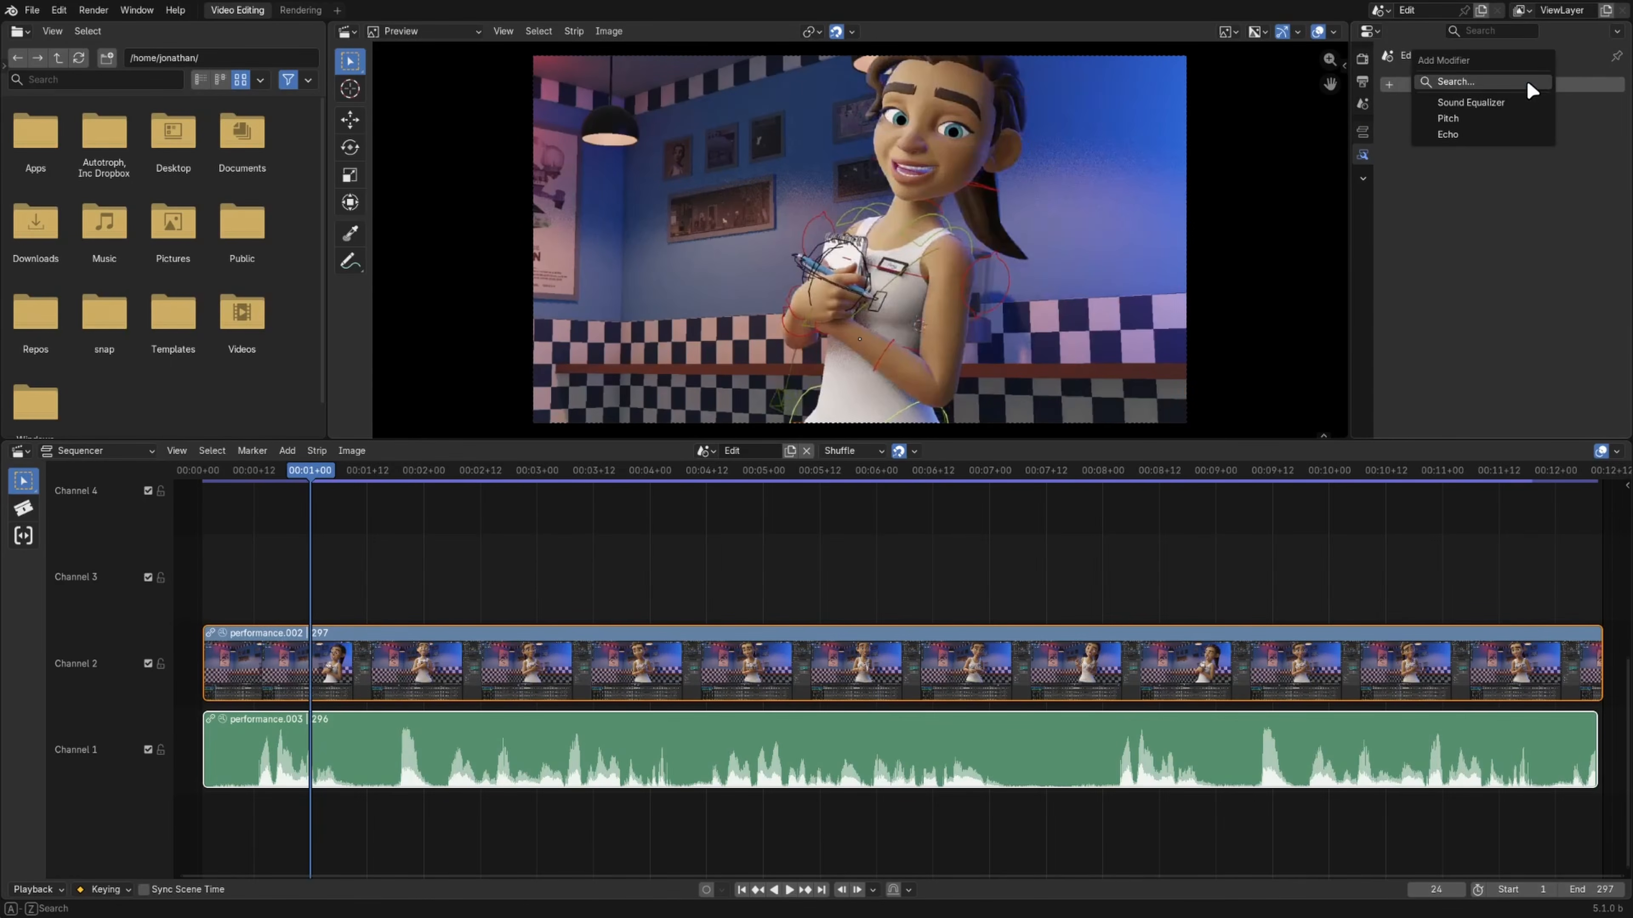
click(1521, 117)
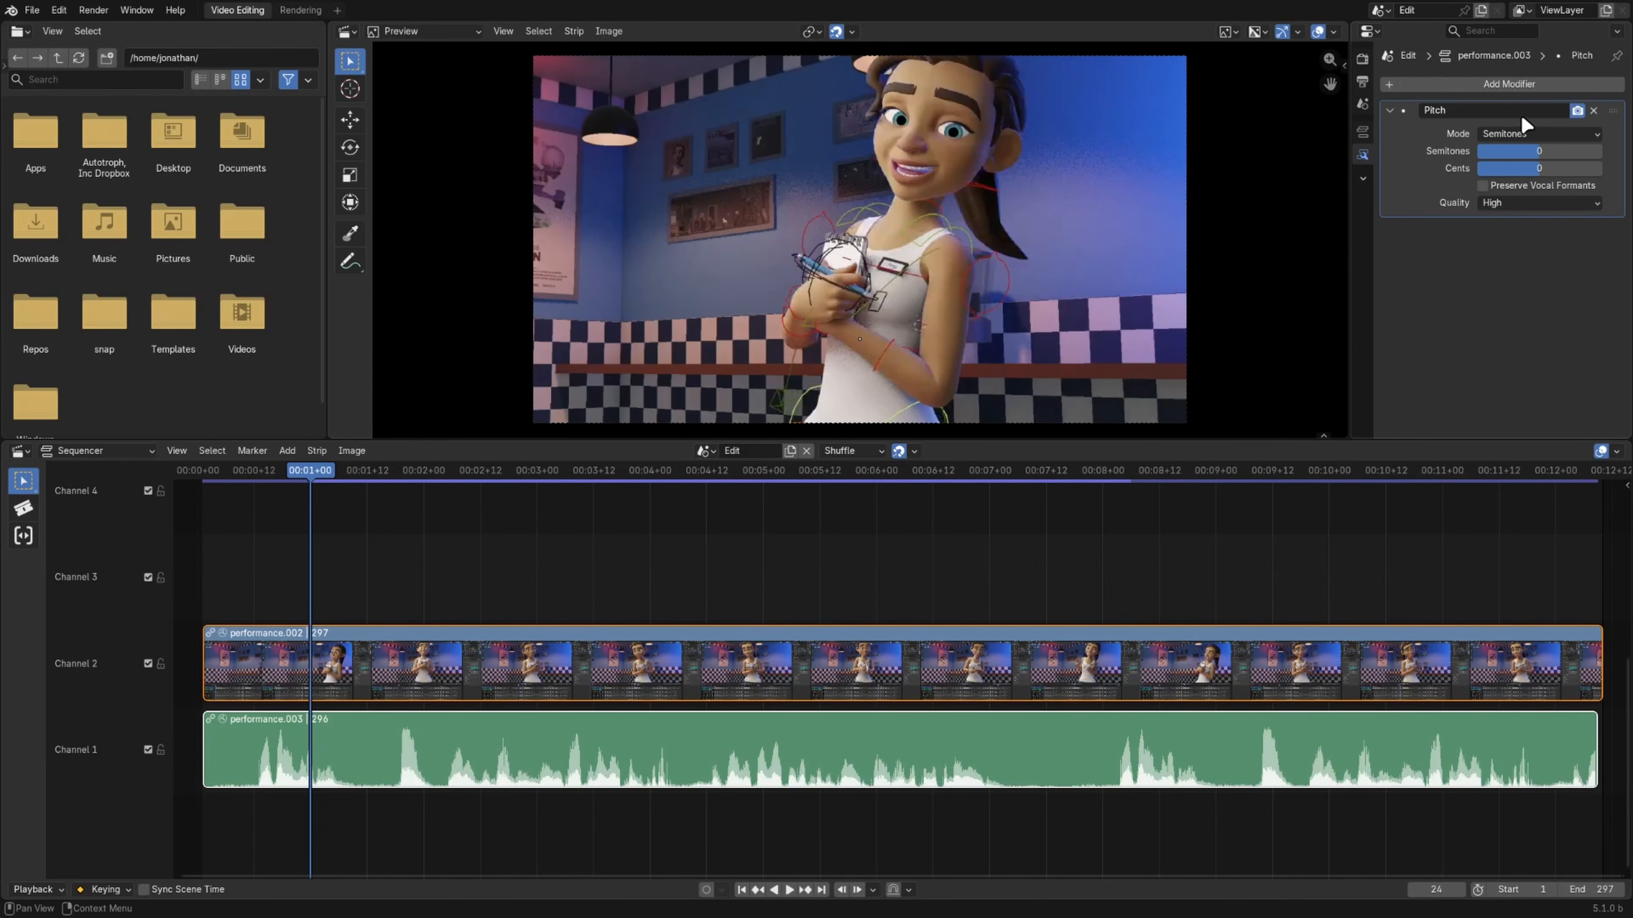
right_click(1554, 115)
click(1554, 95)
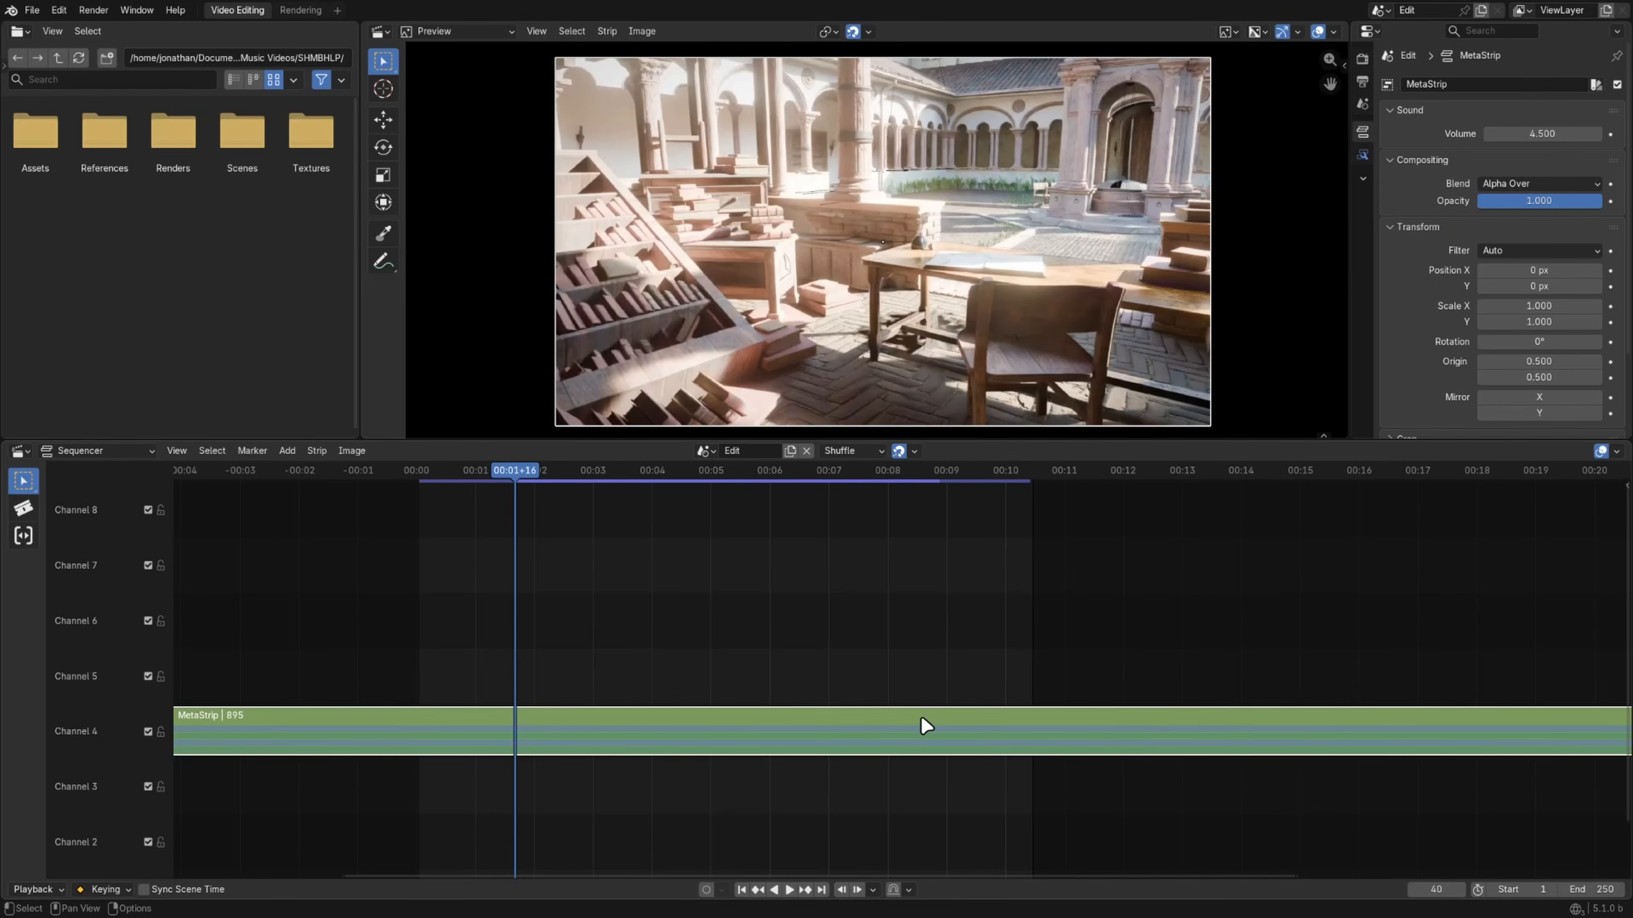
Step: Enter the MetaStrip in channel 4 and return to the main timeline
key(Tab)
key(Tab)
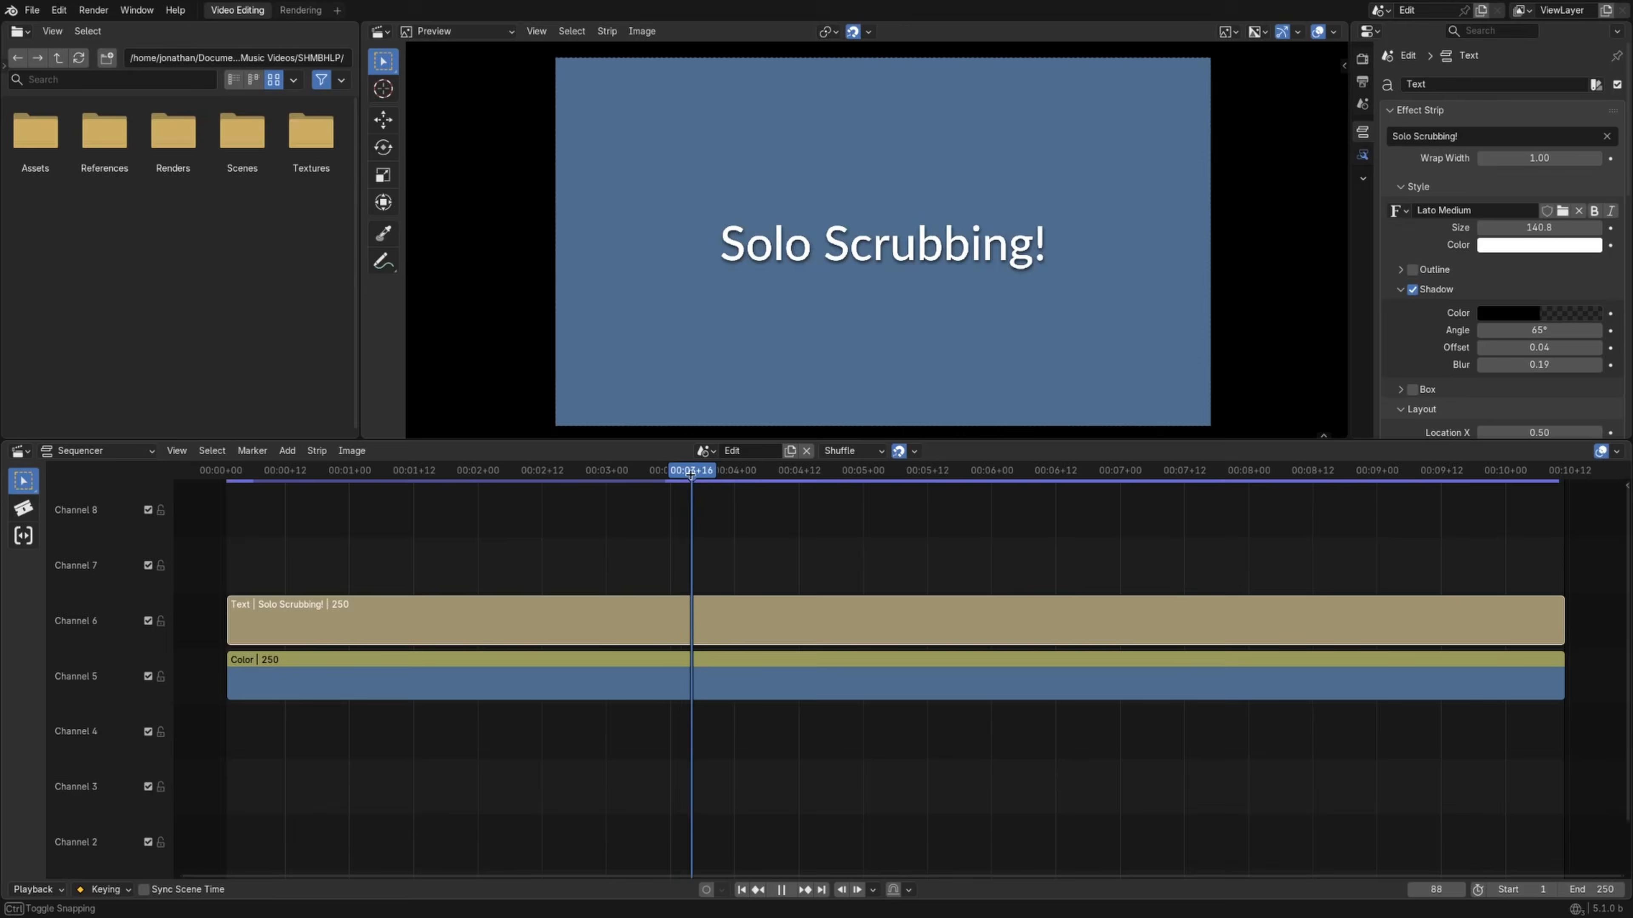
Step: Scrub the playhead back to about 00:02+14, and scrub again over the "Solo Scrubbing!" text strip
mouse_move(692, 566)
mouse_down()
mouse_move(908, 566)
mouse_move(556, 566)
mouse_up()
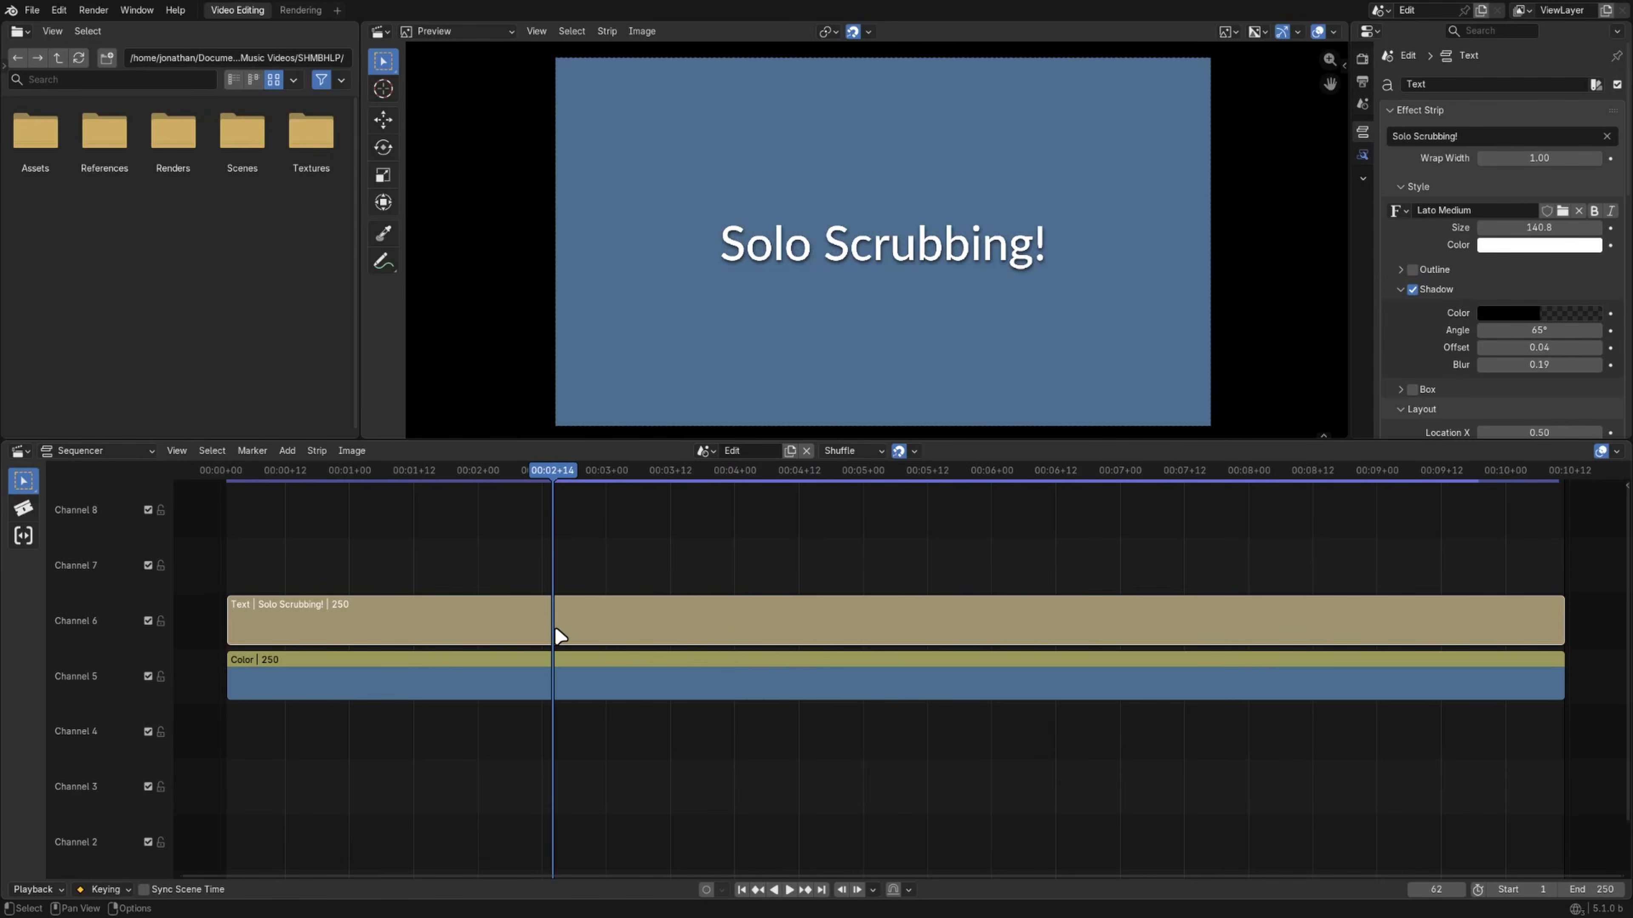
drag(555, 627, 626, 642)
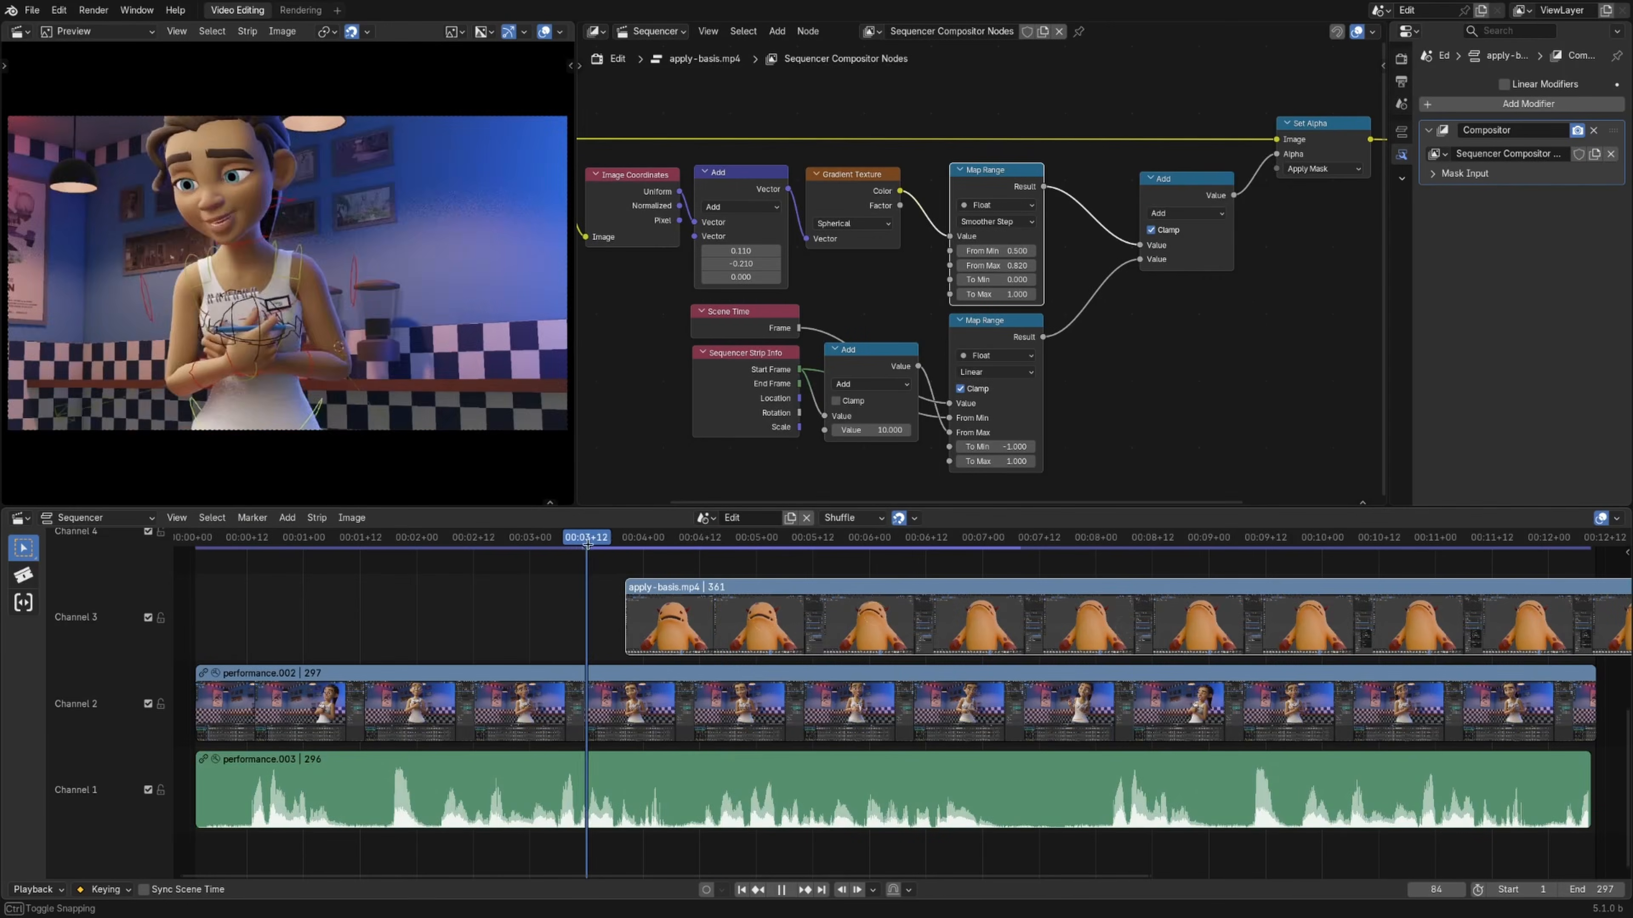
Step: Set the value of the Add node fed by Sequencer Strip Info to 100 and preview the transition into apply-basis.mp4
drag(583, 543, 653, 543)
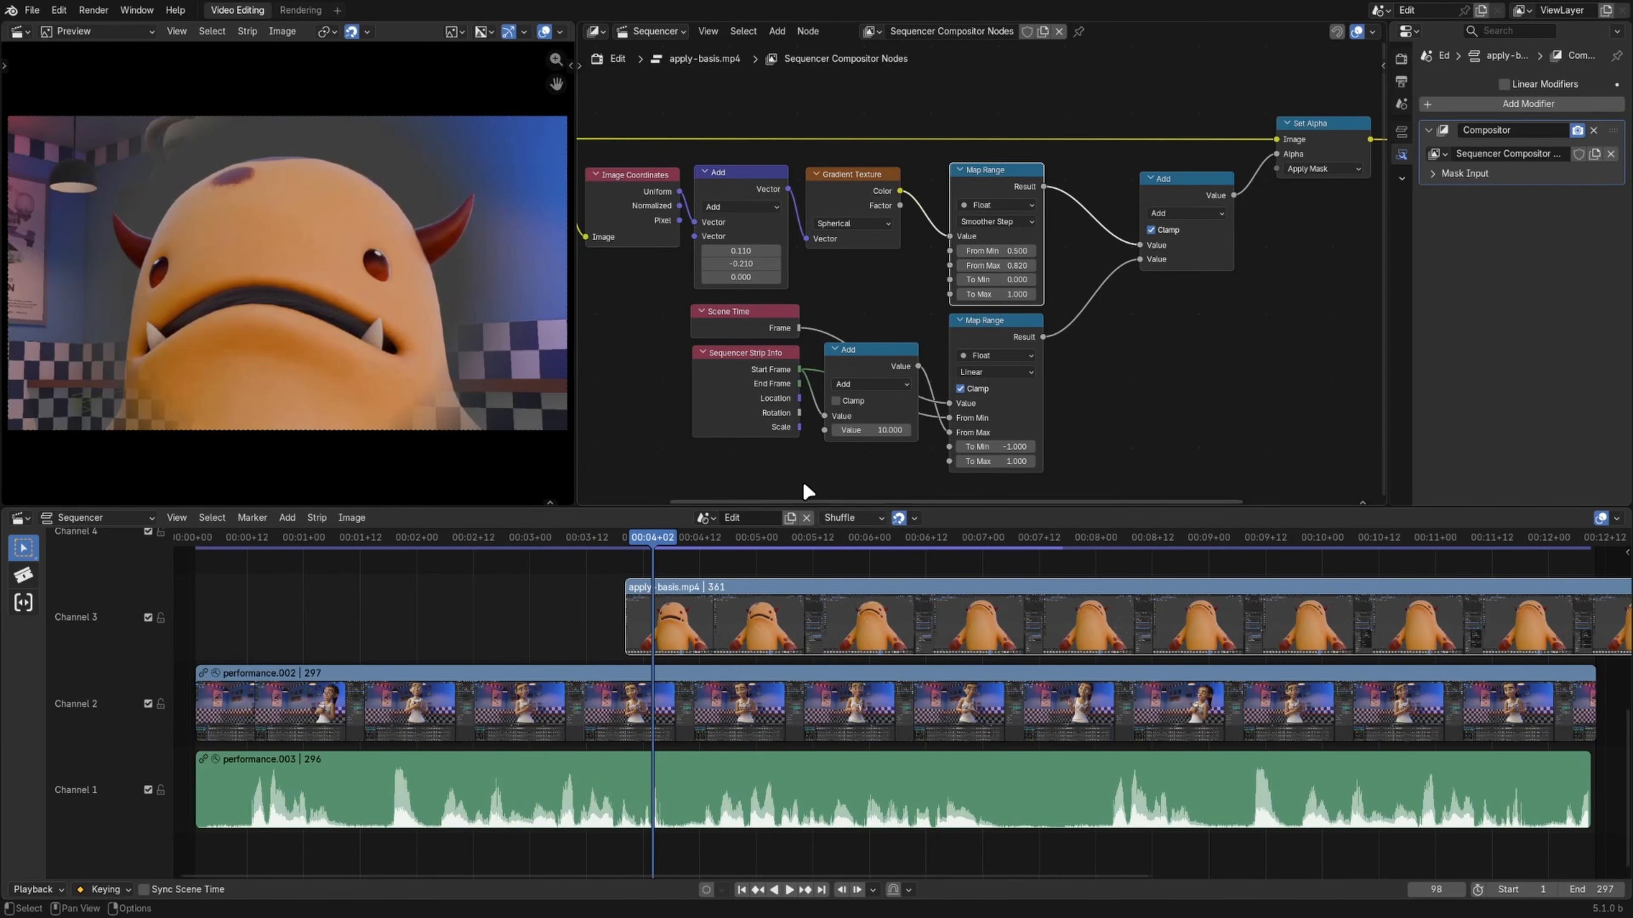
click(865, 429)
key(Return)
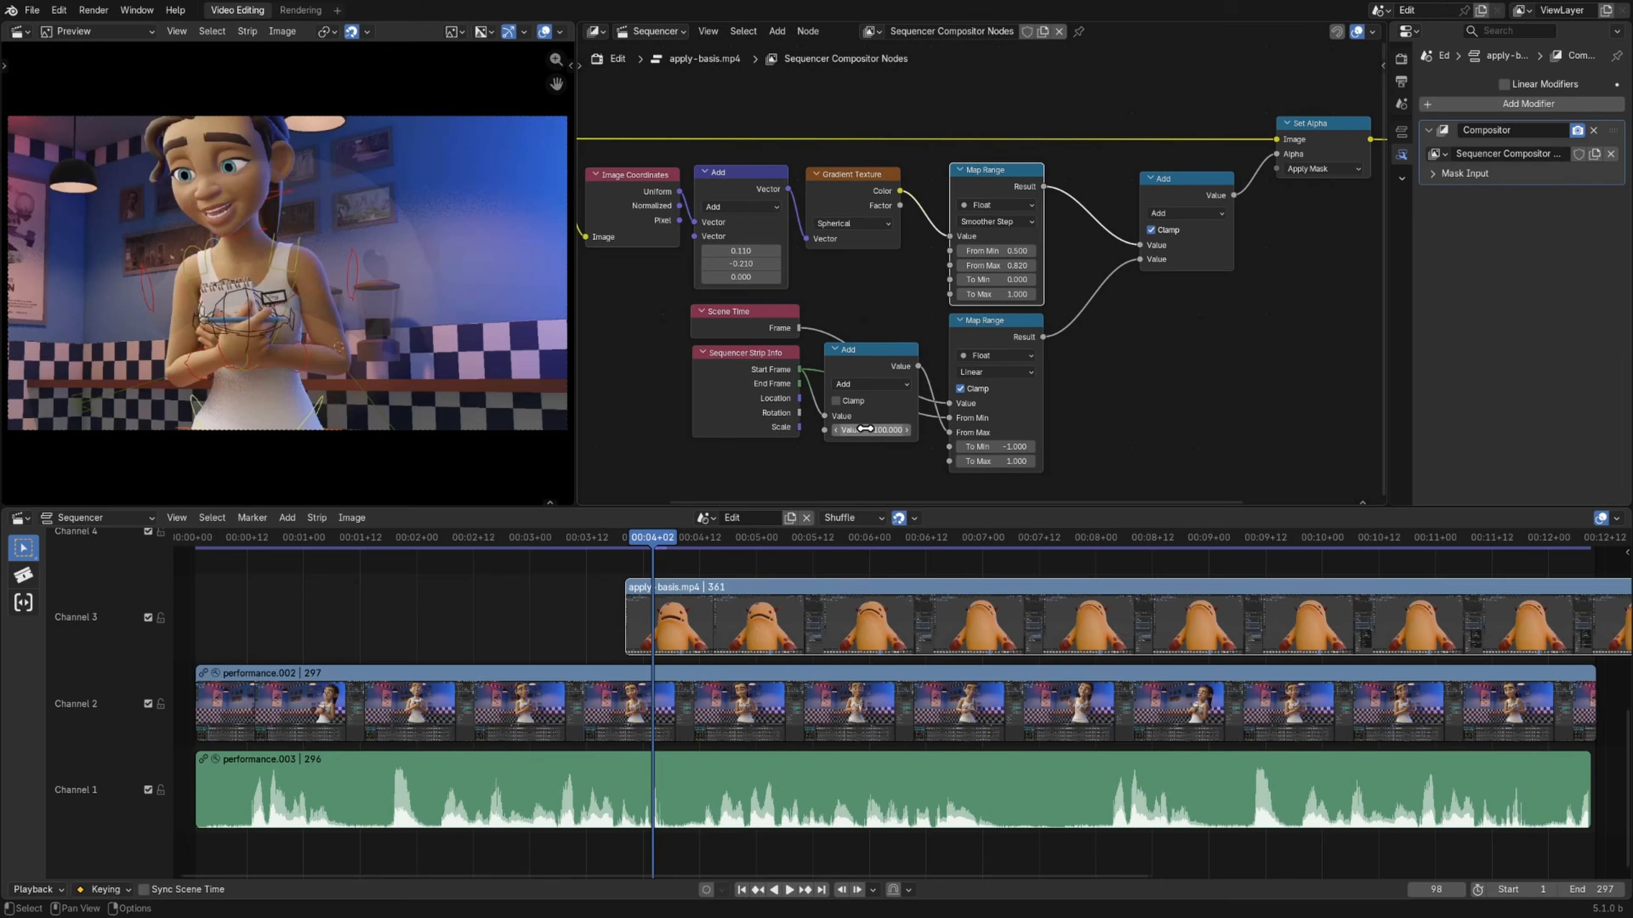
key(space)
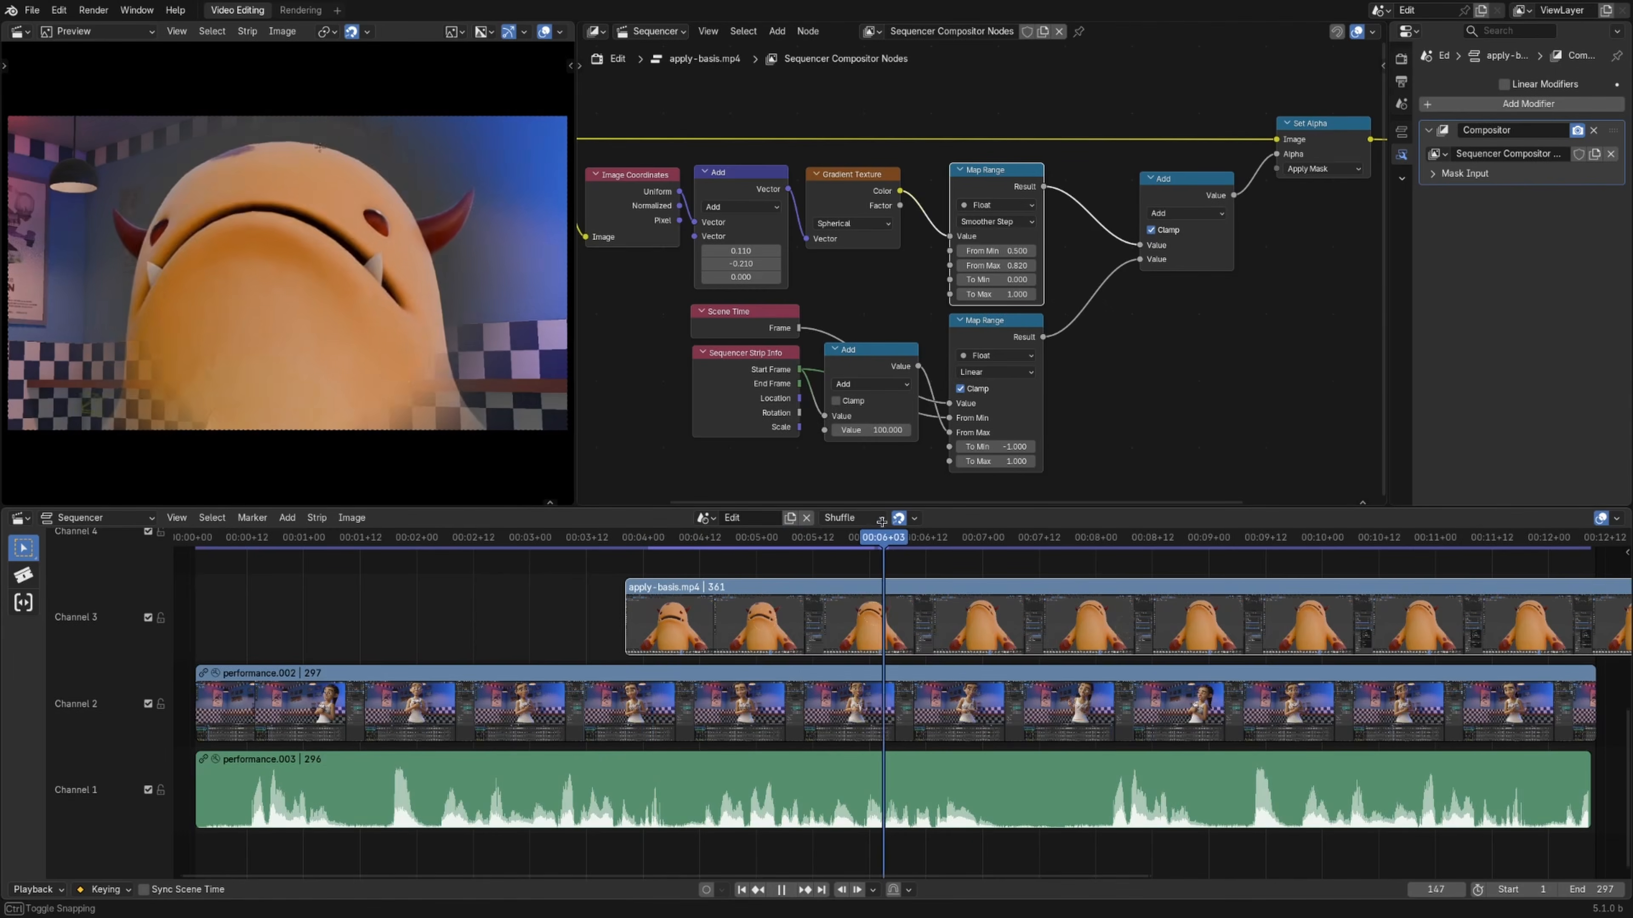
key(space)
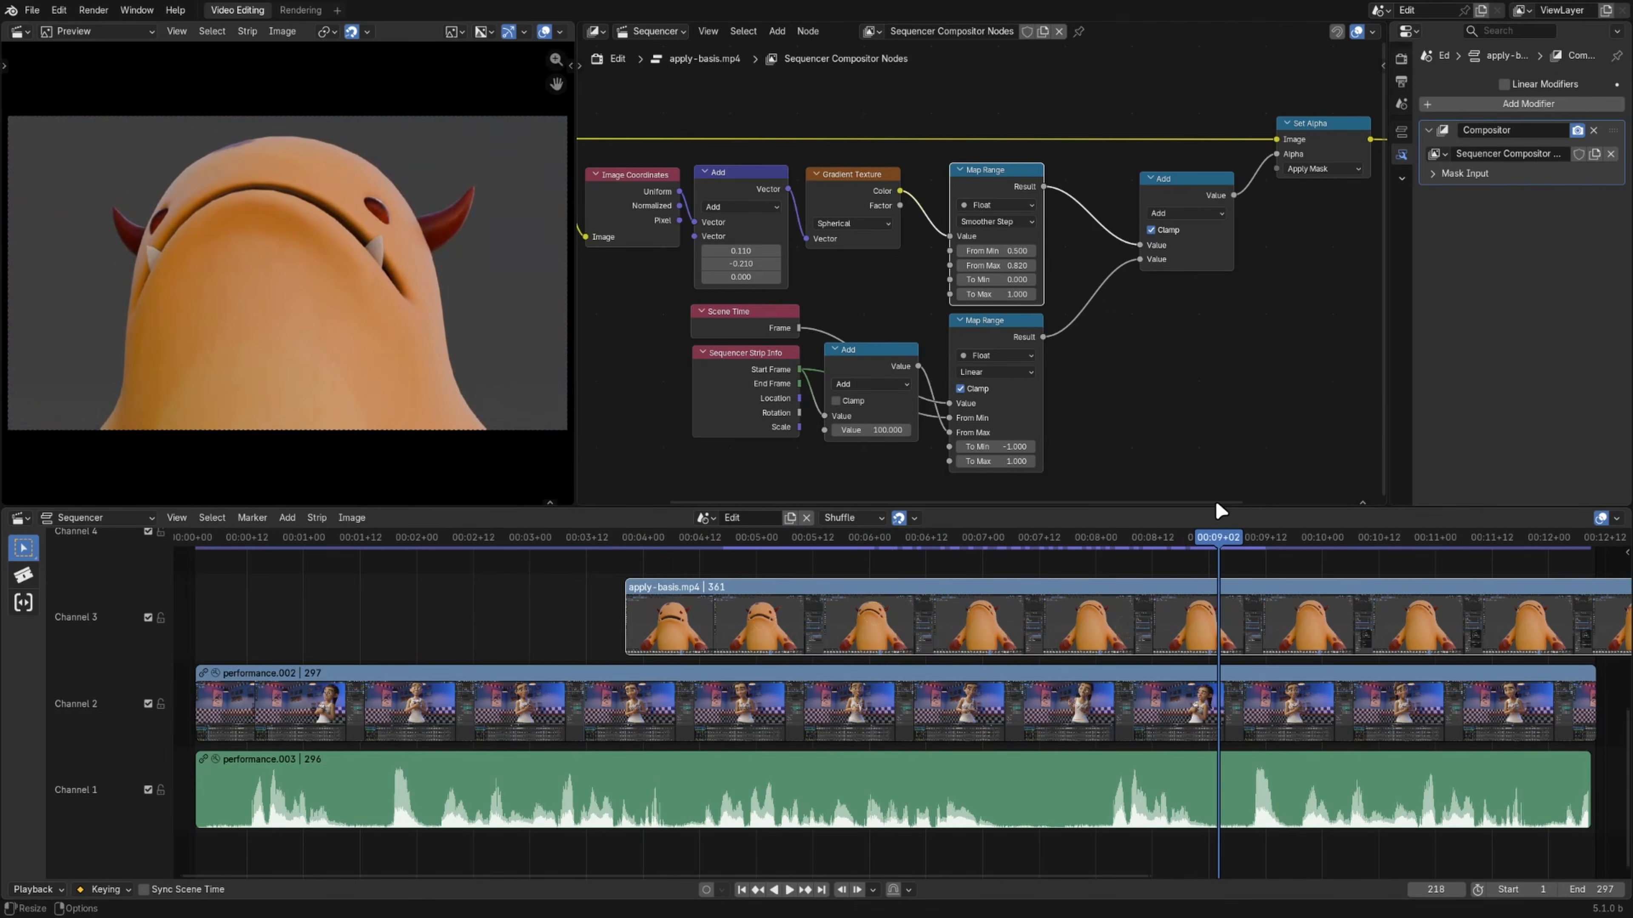
Step: Unlink the apply-basis.mp4 strip's compositor node tree and create a new one
click(1059, 31)
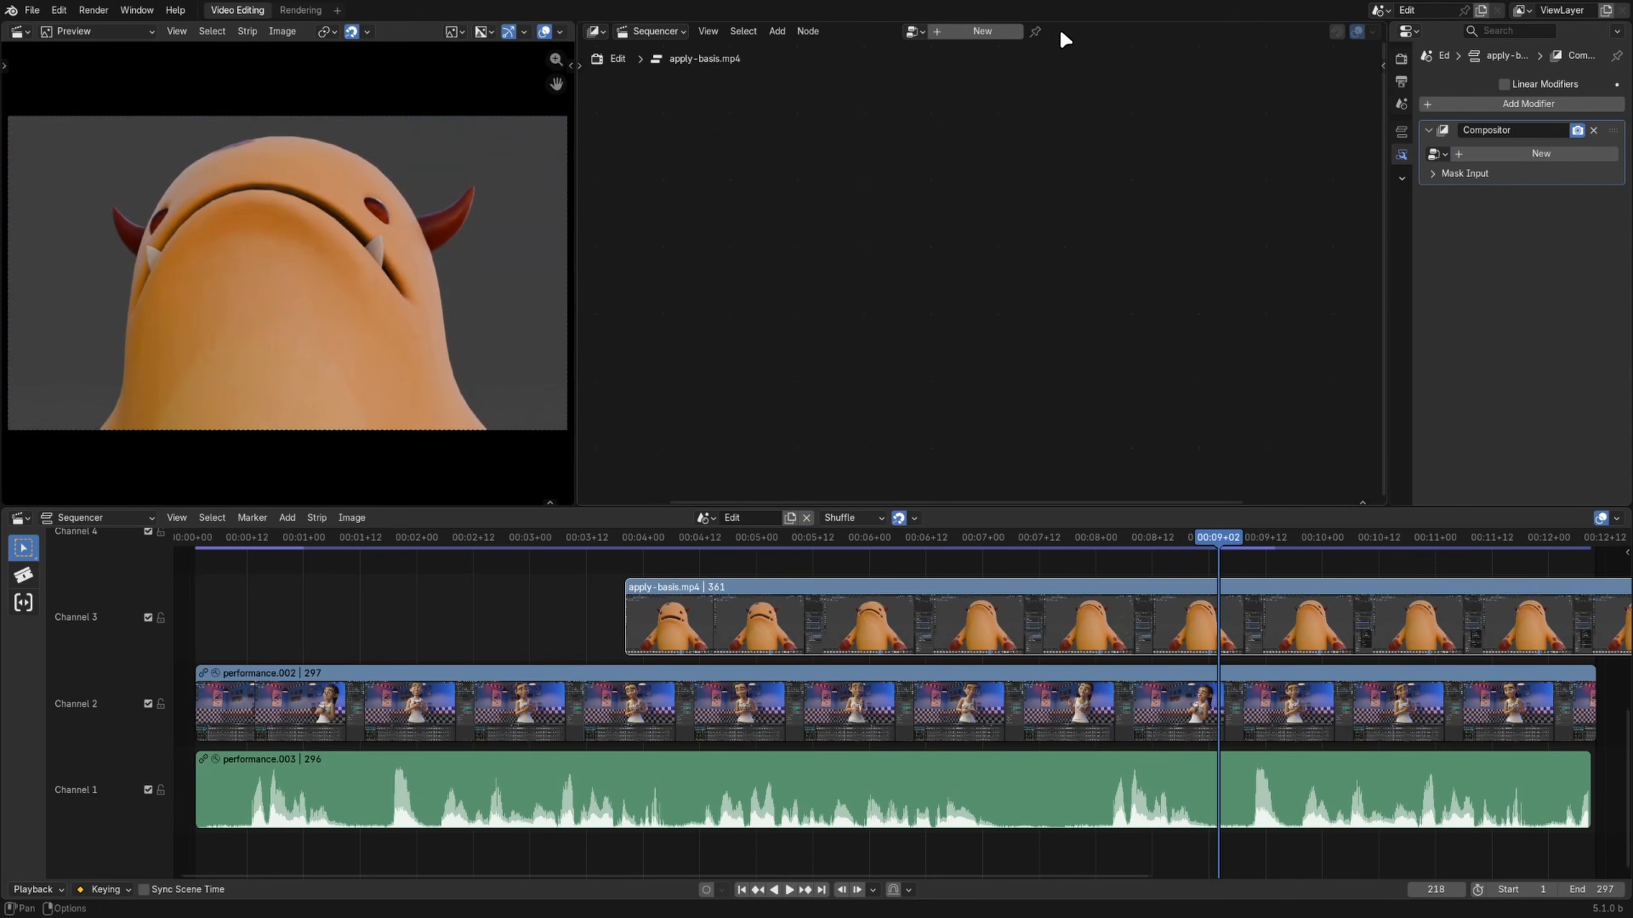
click(990, 31)
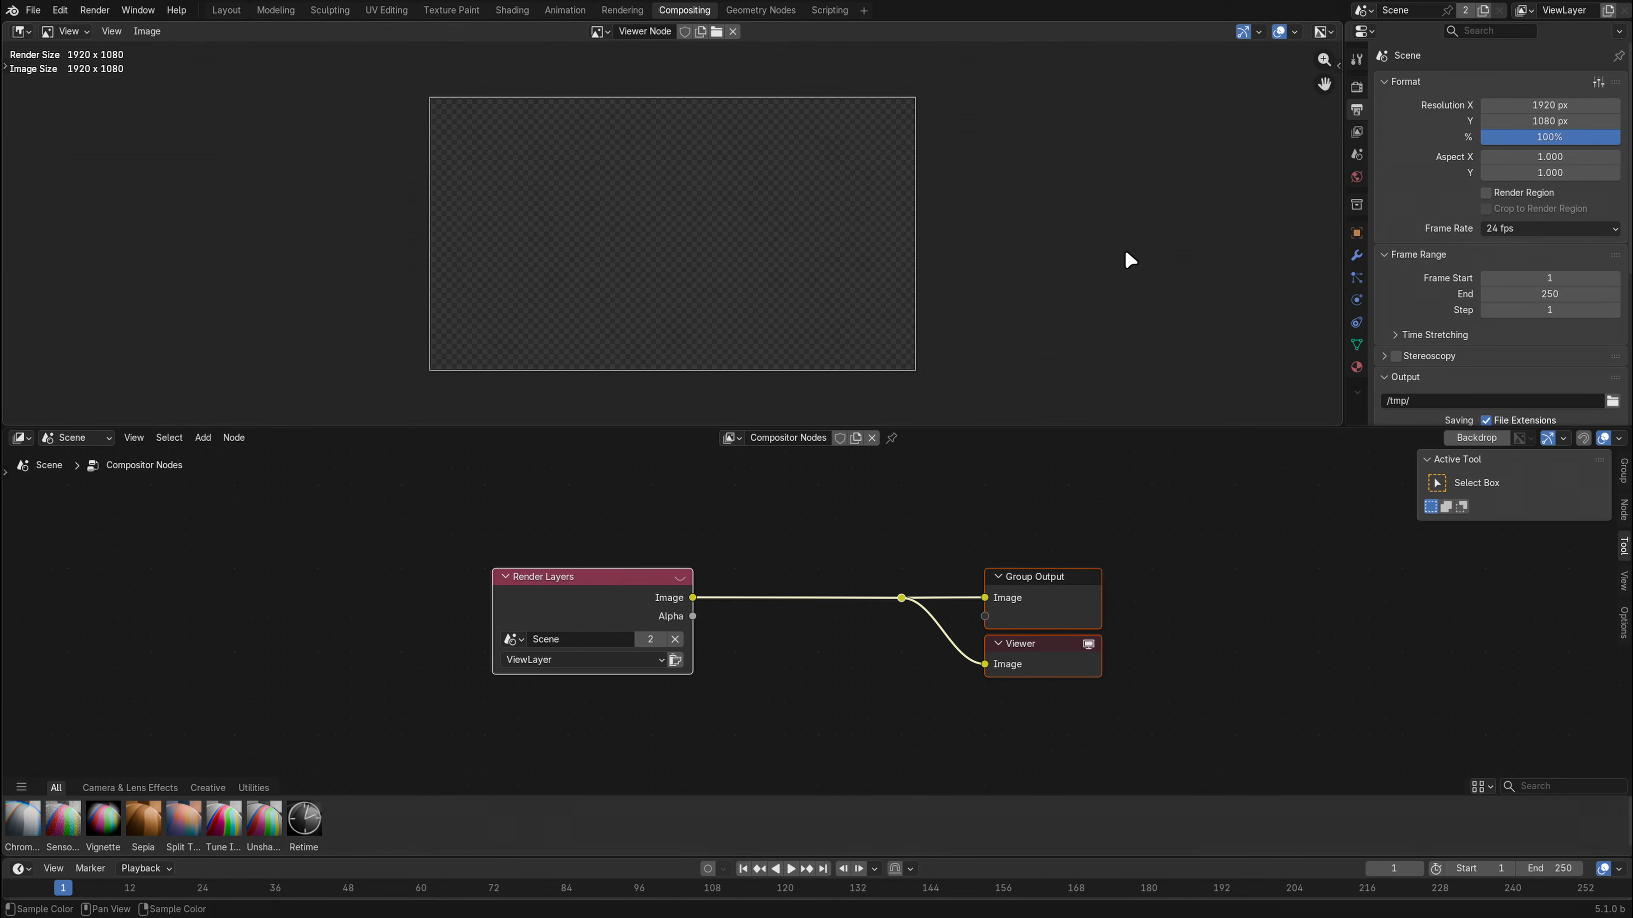
mouse_move(746, 670)
mouse_down()
mouse_move(769, 670)
mouse_move(713, 670)
mouse_move(736, 668)
mouse_up()
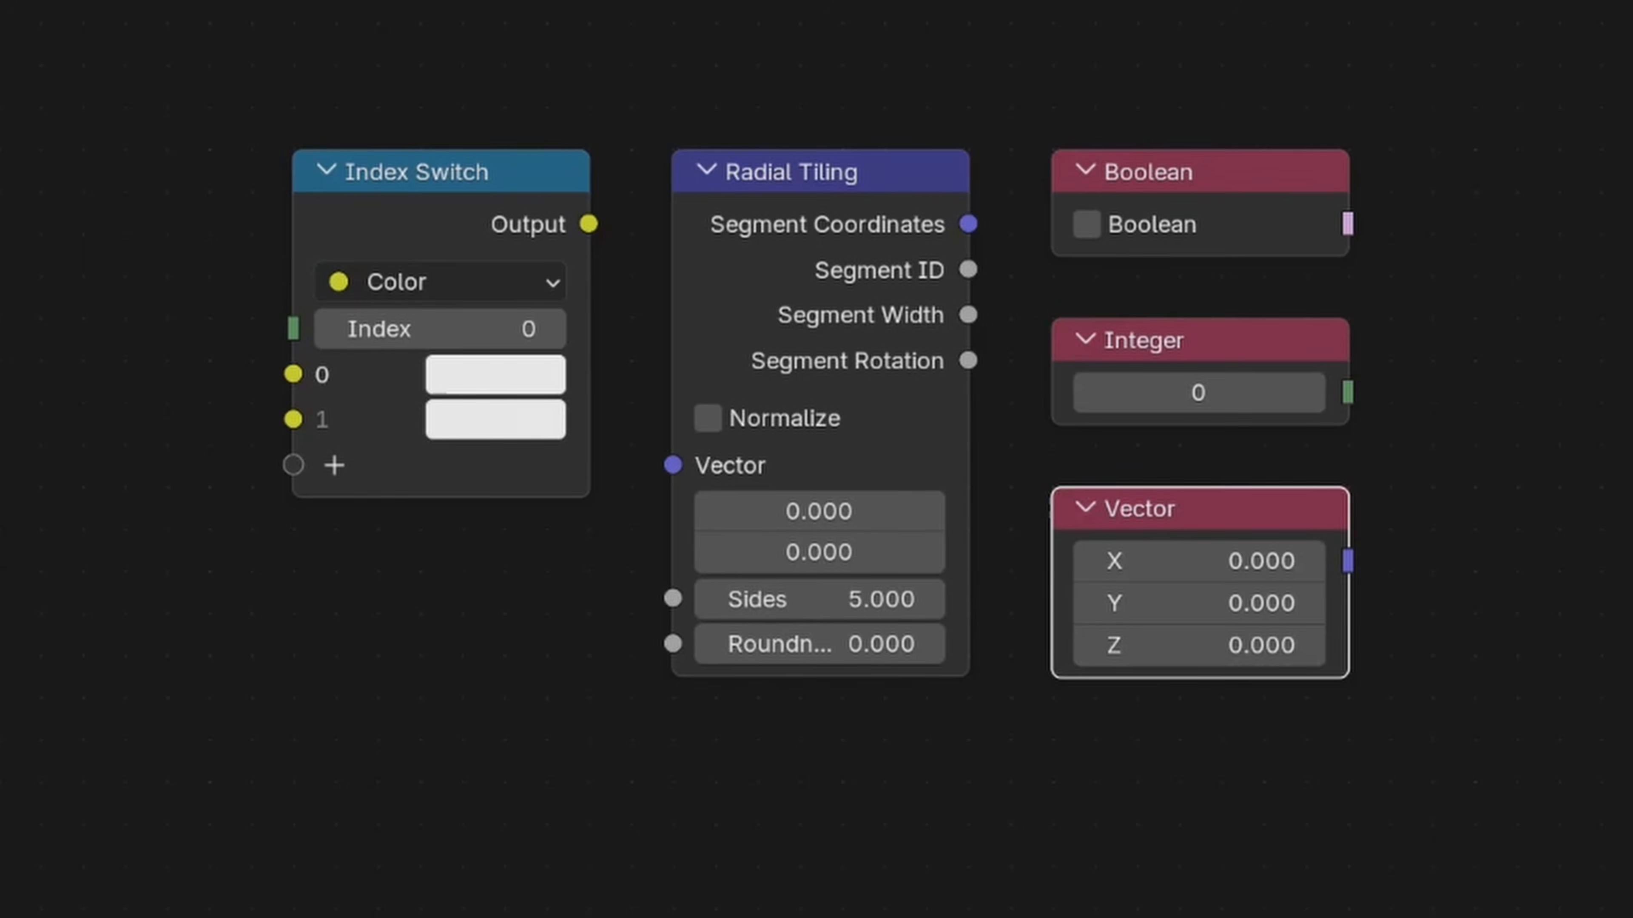
key(alt+a)
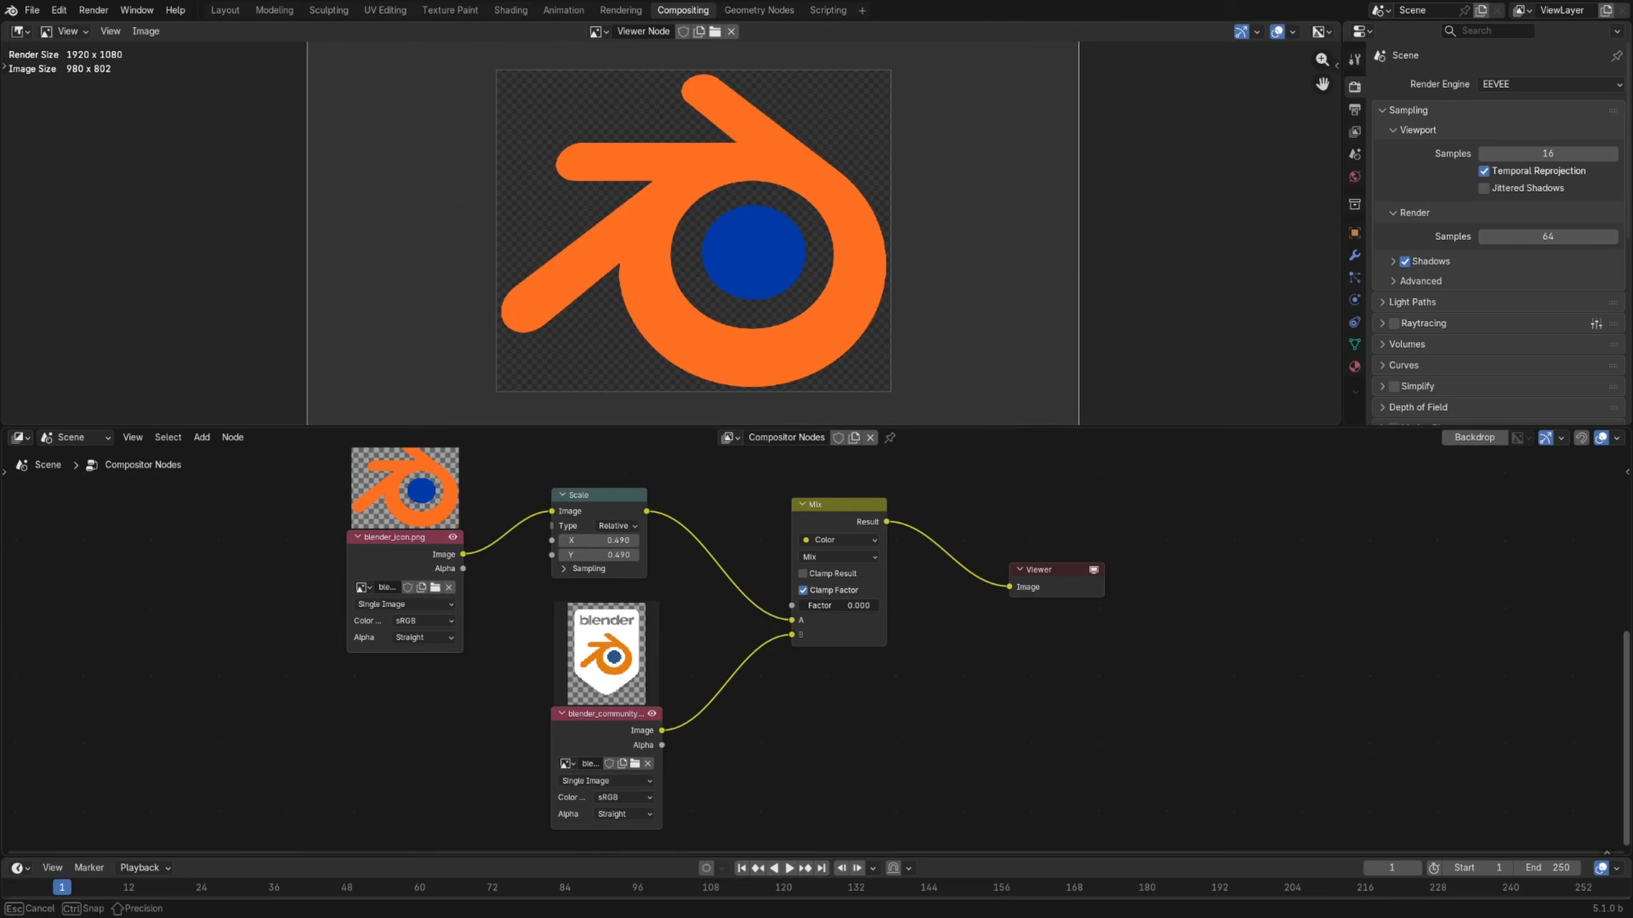
Step: Adjust the Factor of the Mix node that blends the Blender icon and community badge images
mouse_move(830, 605)
mouse_down()
mouse_move(891, 605)
mouse_move(800, 605)
mouse_up()
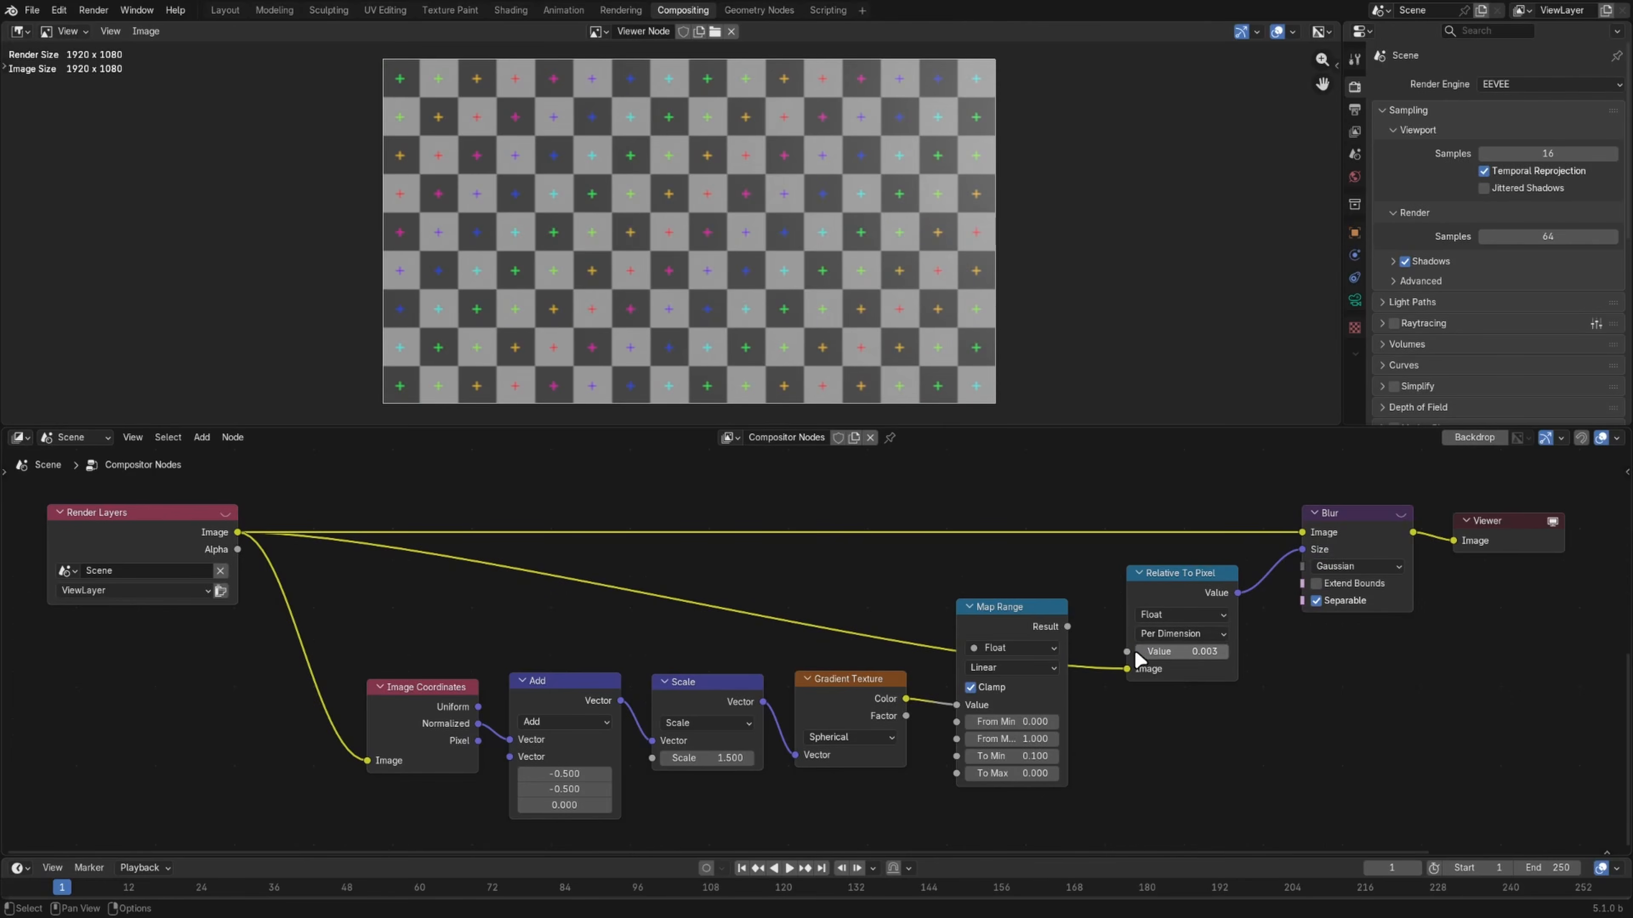
Step: Link the Map Range result to the Relative To Pixel value and reduce the vector Scale node's scale
drag(1067, 627, 1139, 654)
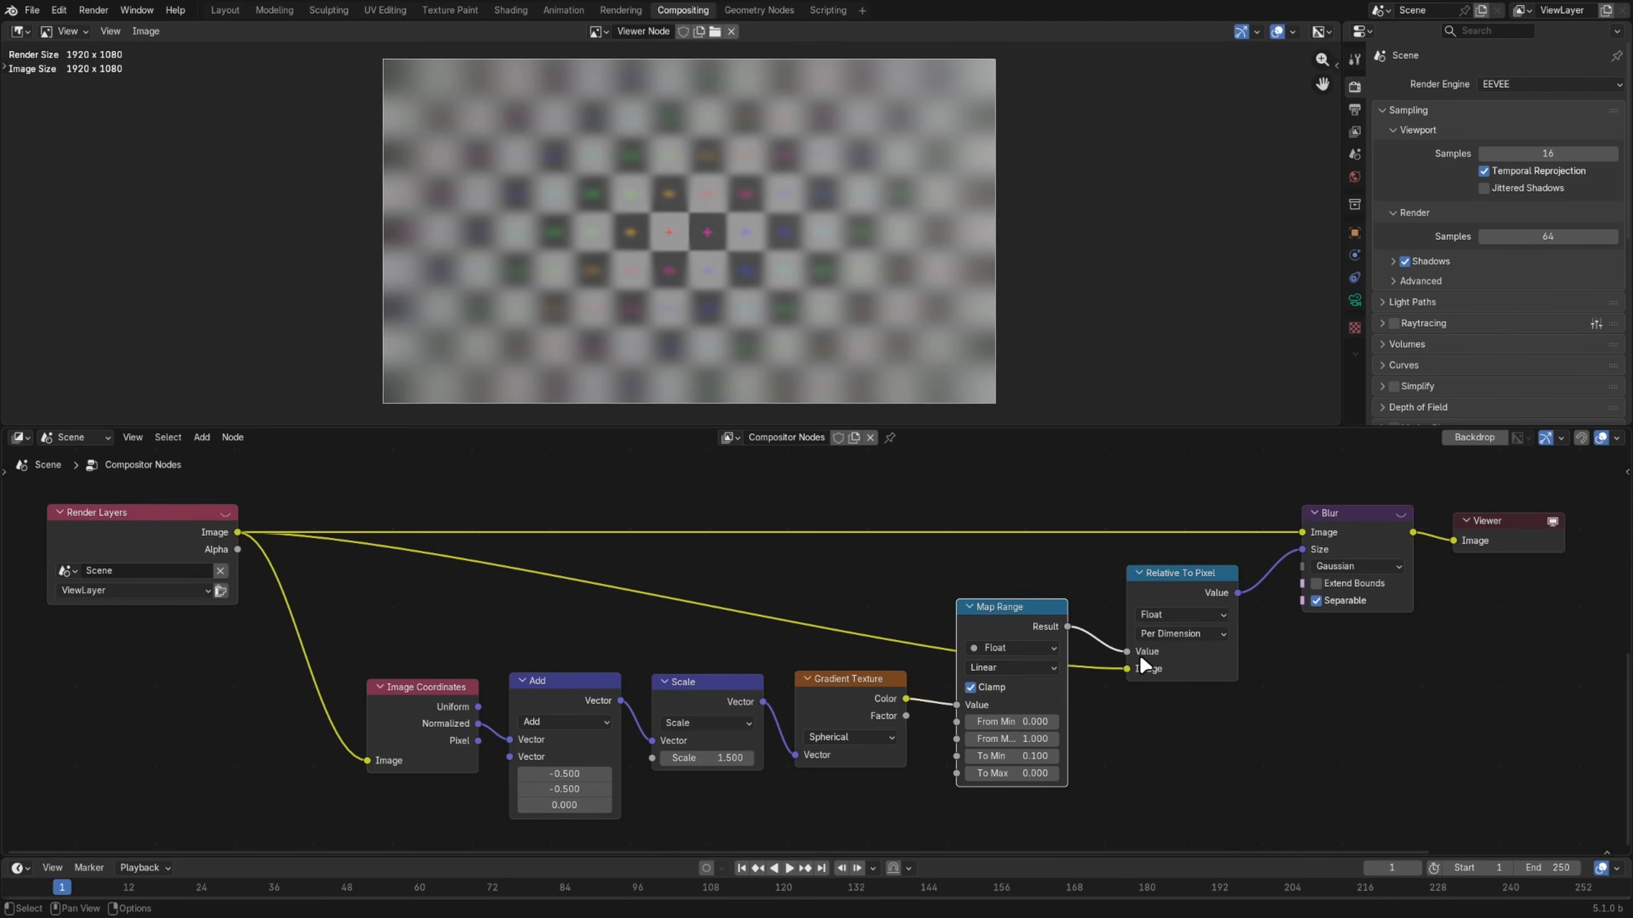
drag(700, 758, 637, 758)
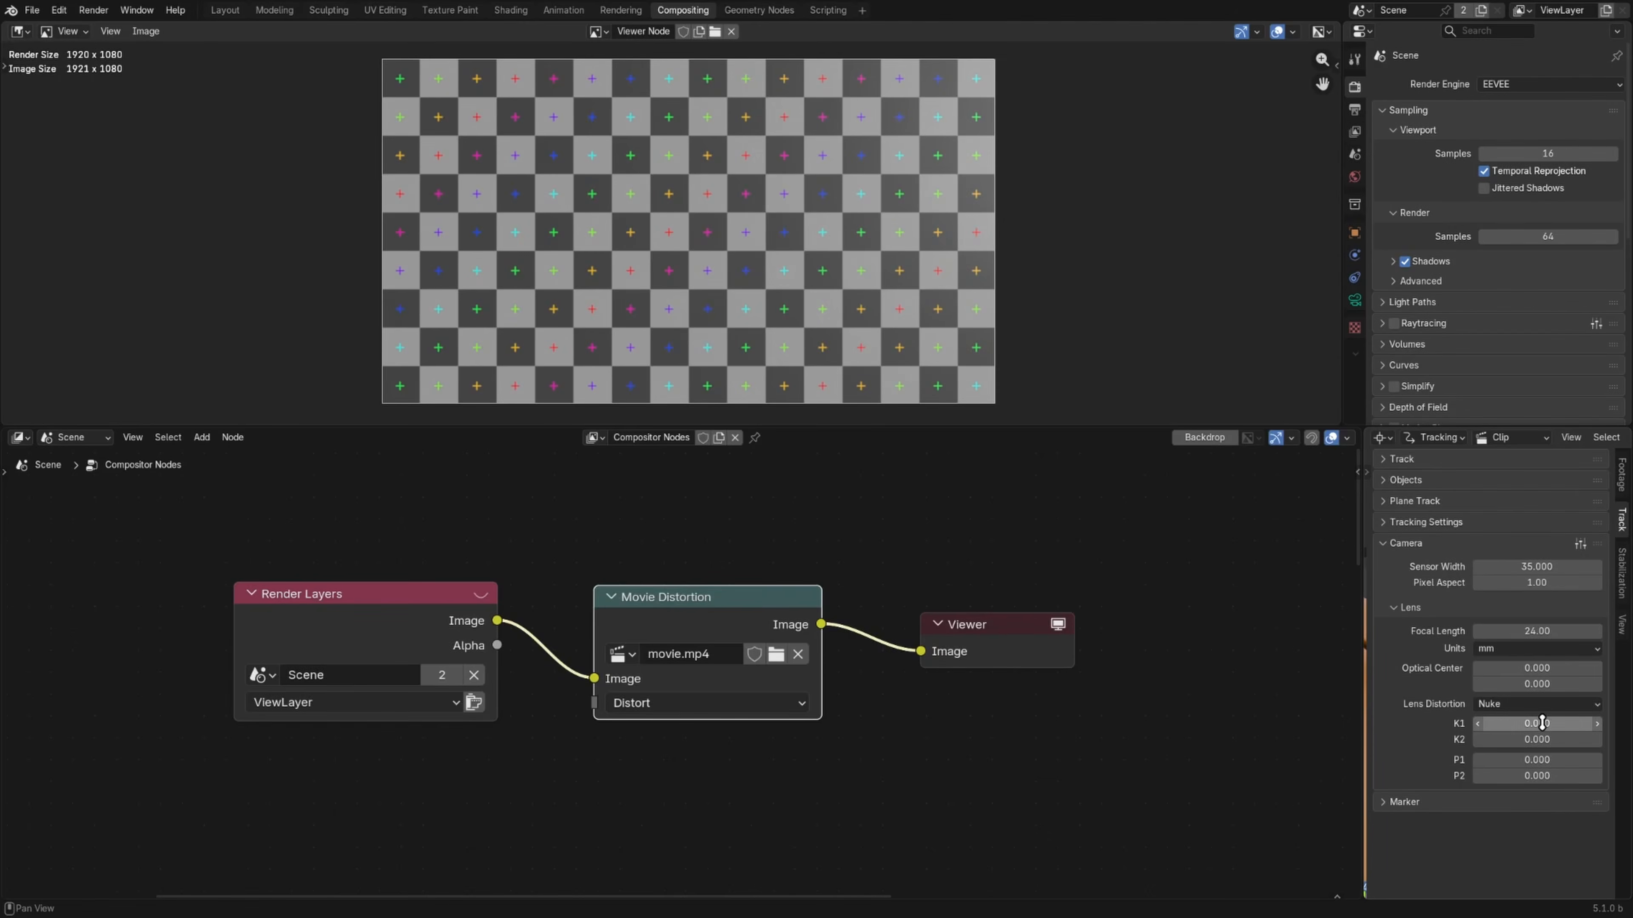
Step: Set the clip's Nuke lens distortion coefficients K1, K2, P1 and P2 to 0.1
drag(1541, 740, 1542, 724)
text(0.1)
key(Return)
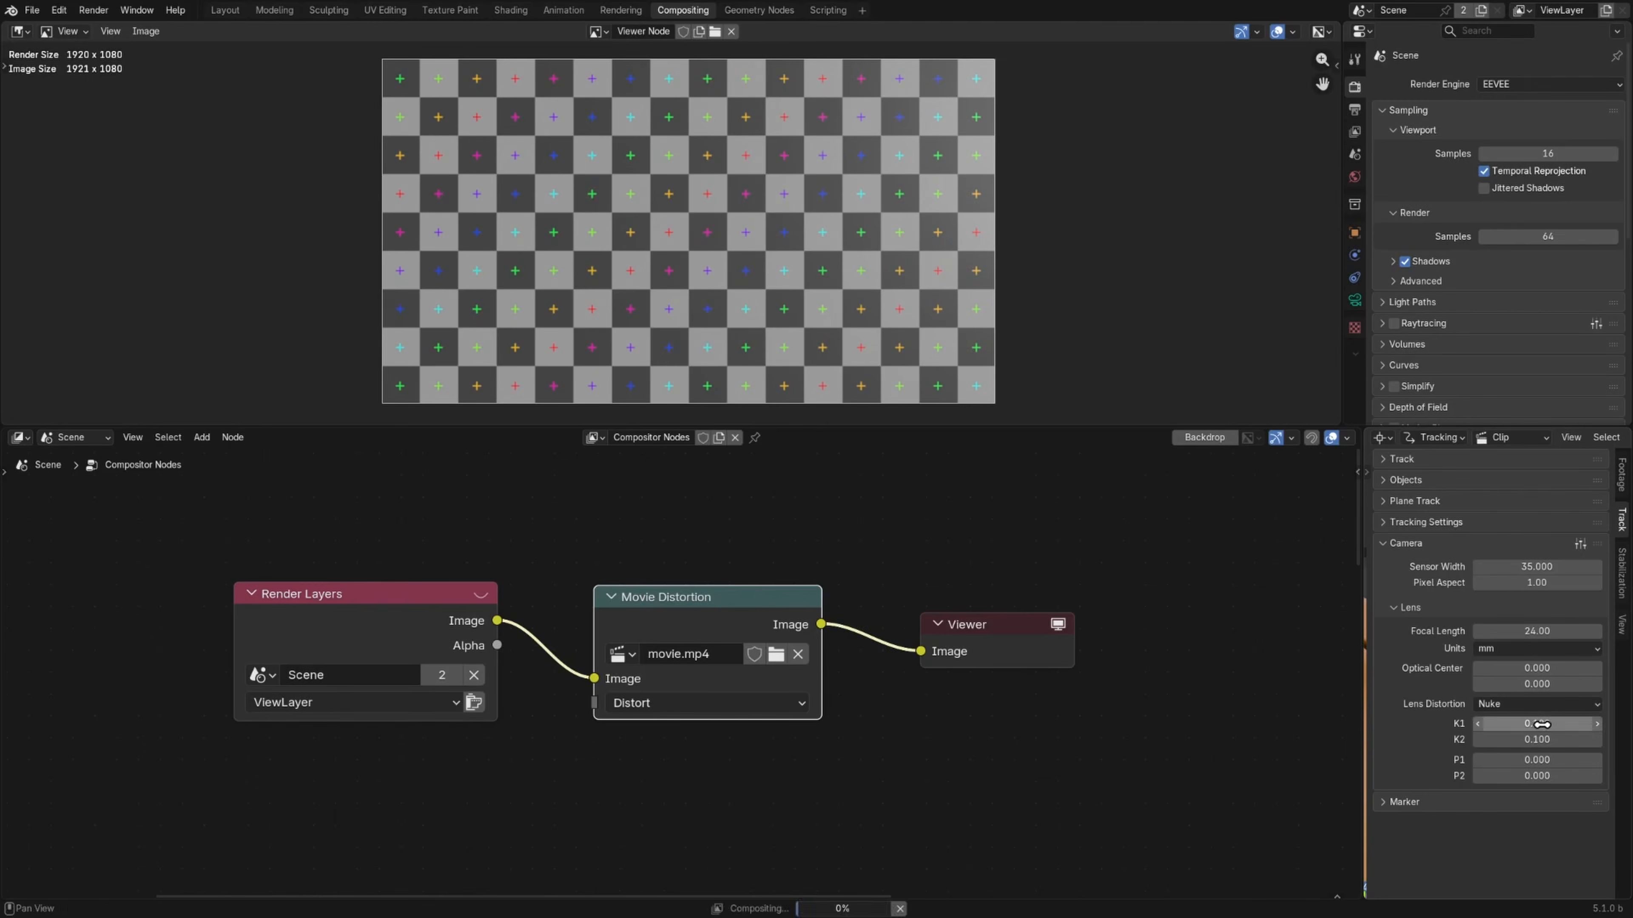
drag(1537, 759, 1534, 757)
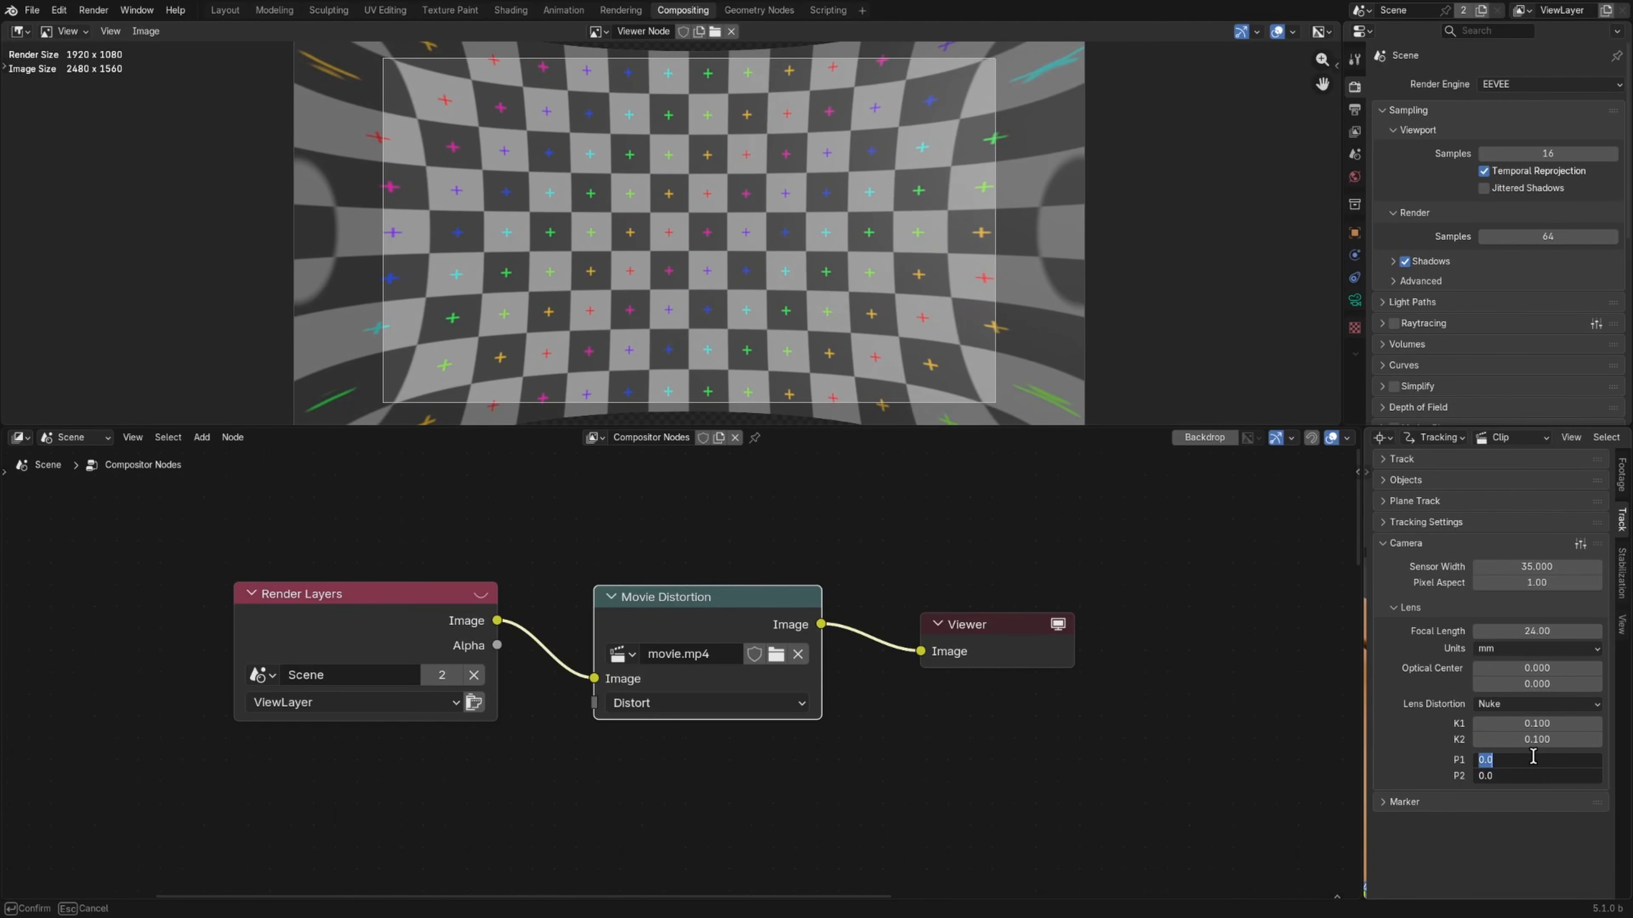
key(Return)
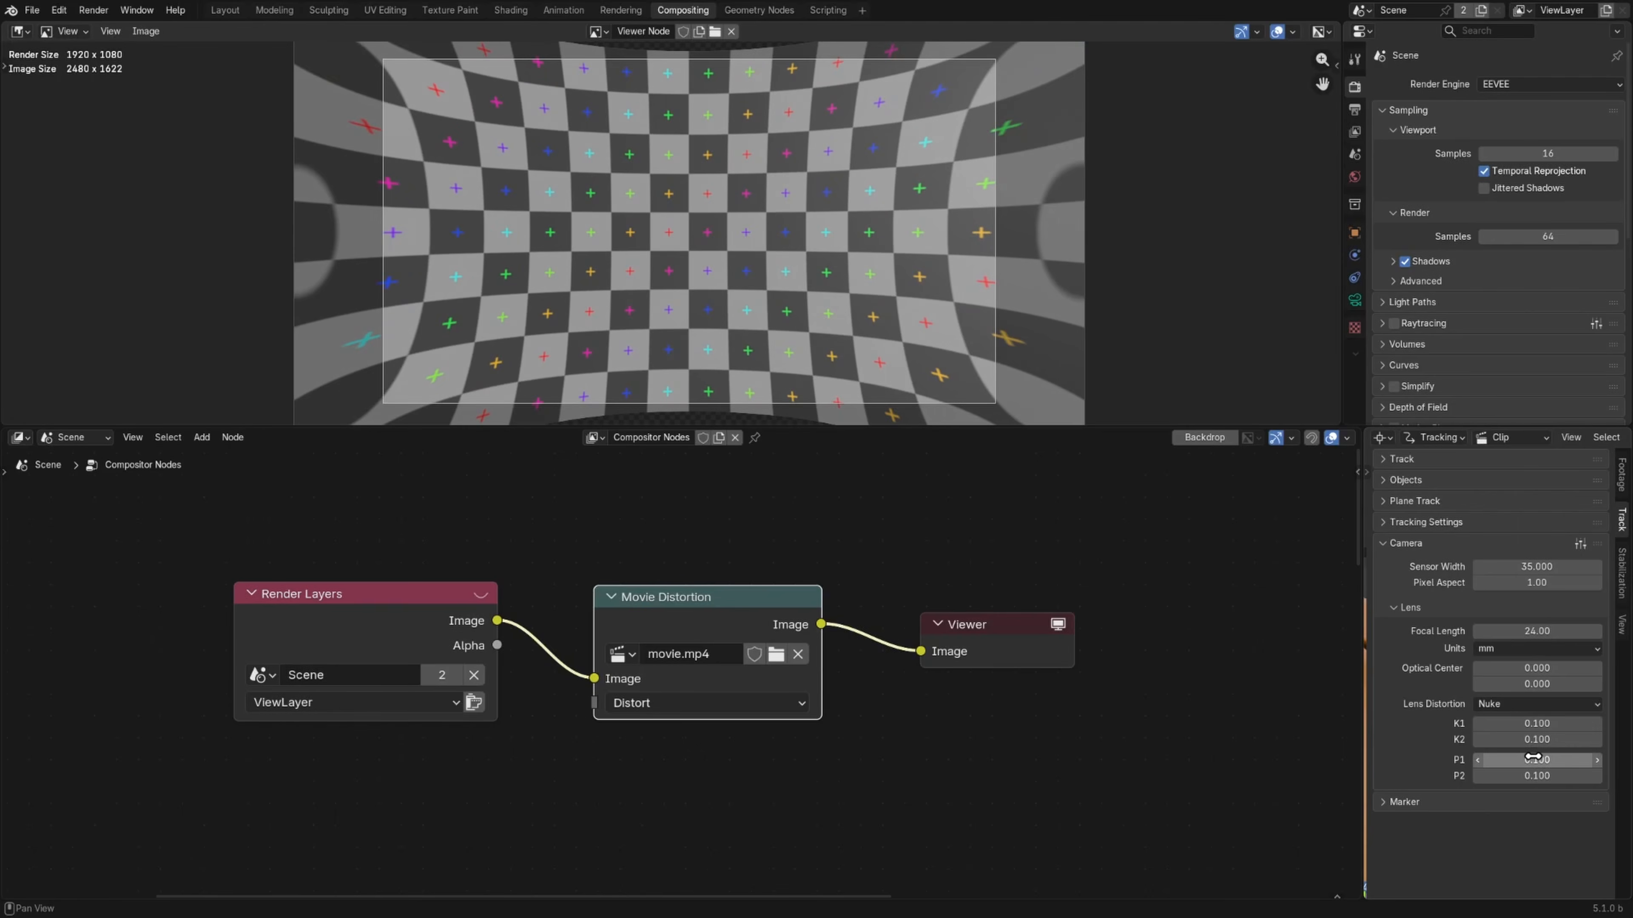
Step: Switch the Movie Distortion node's type to Undistort
click(777, 703)
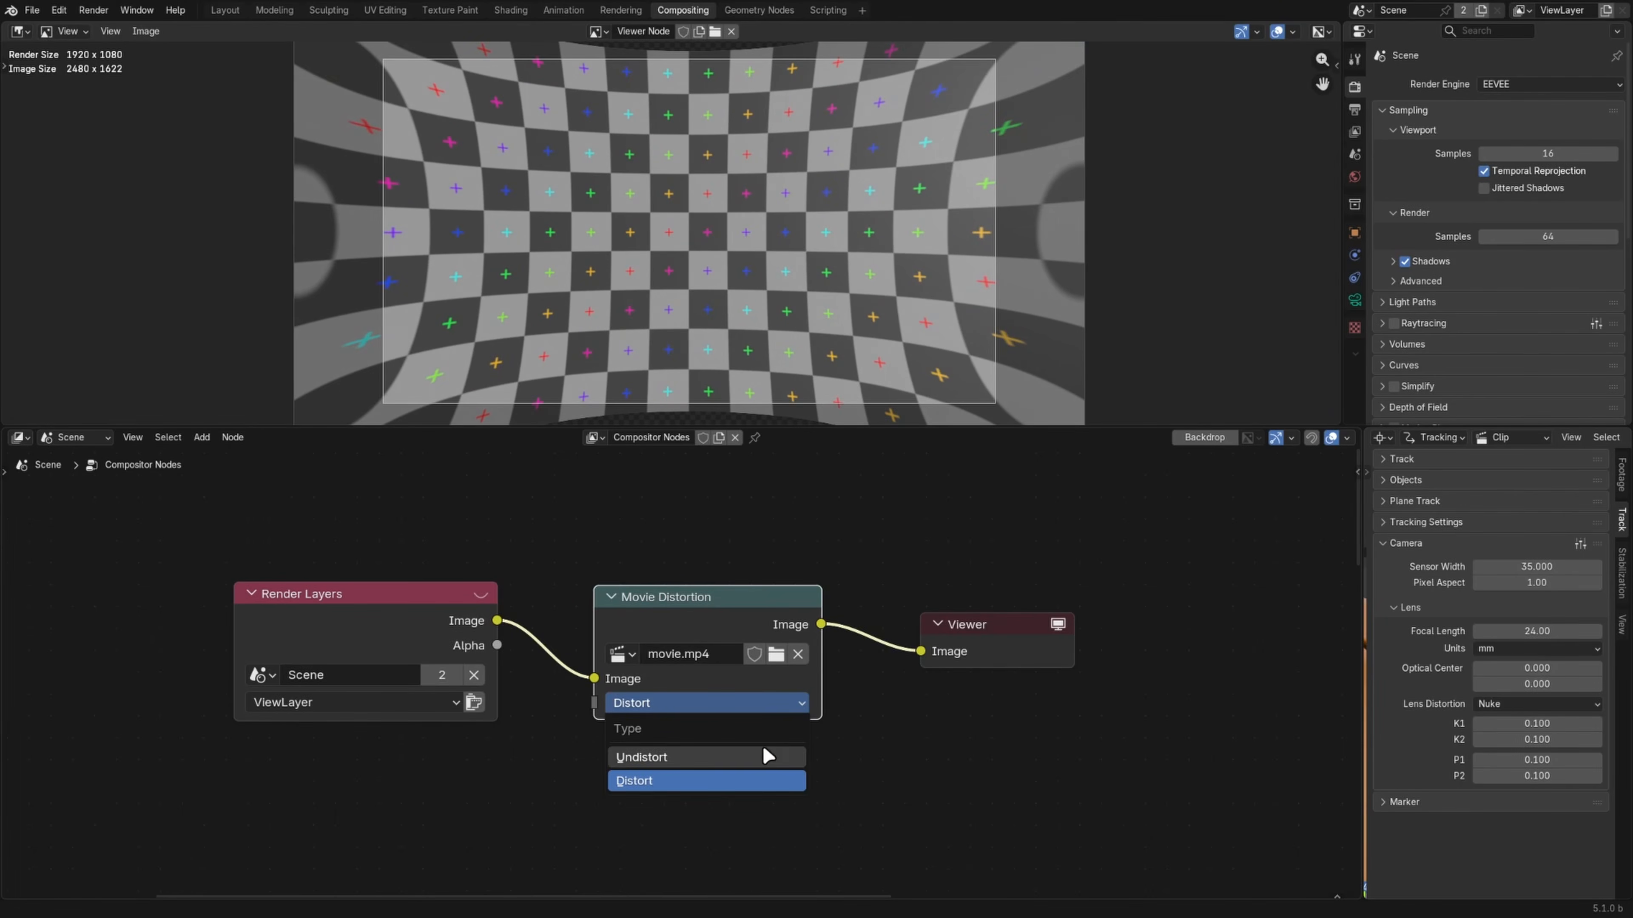
click(767, 757)
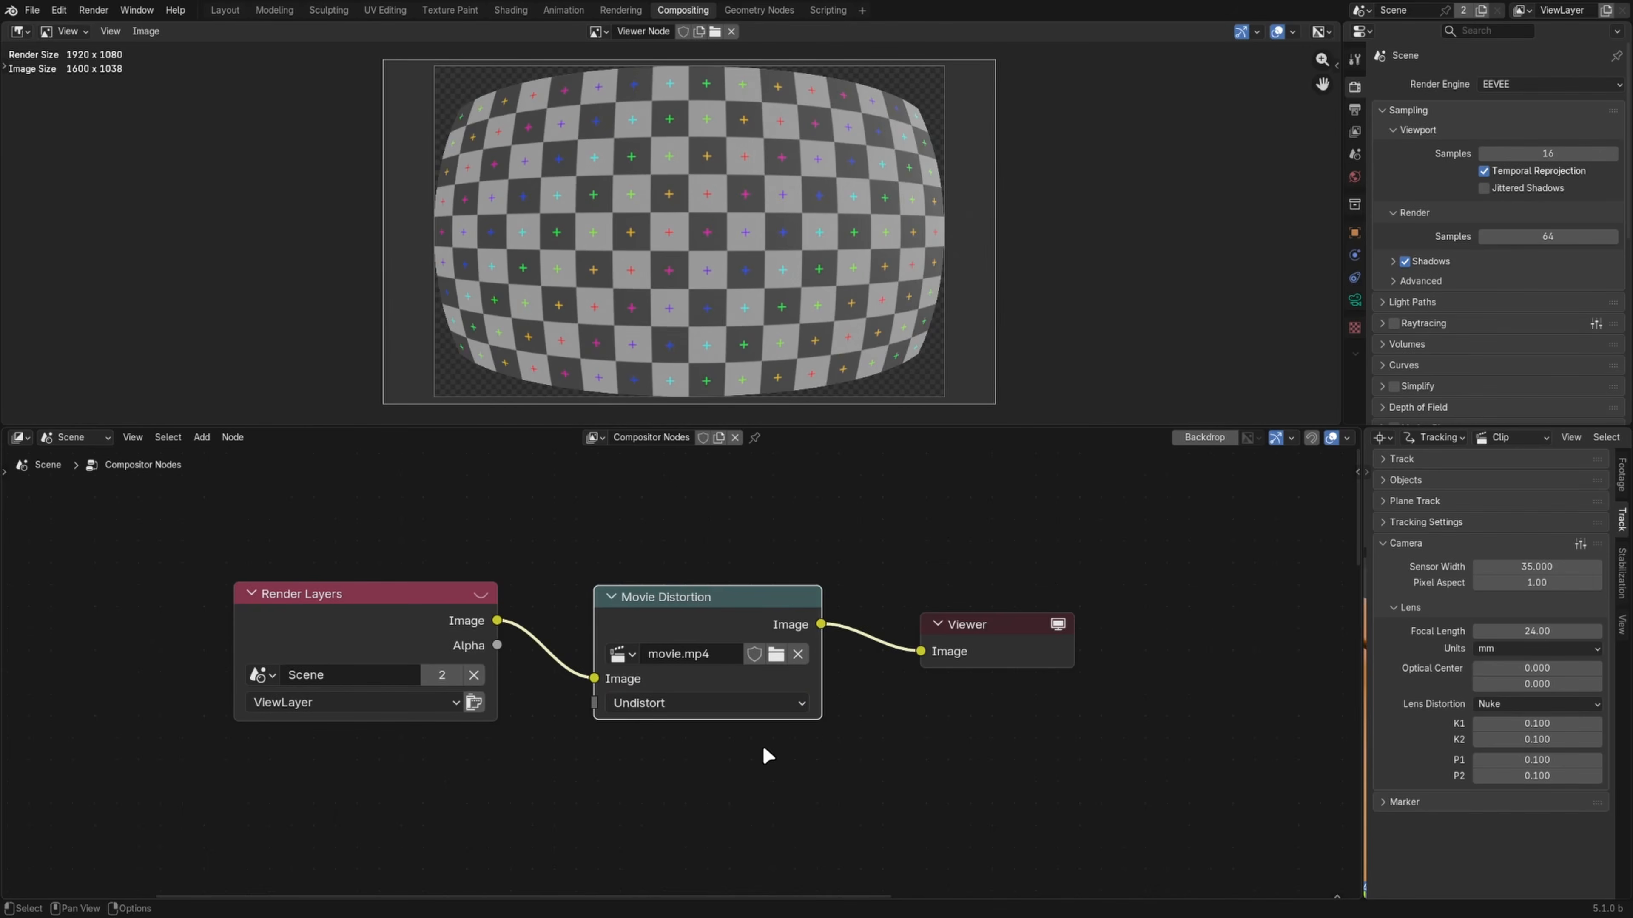
Step: Link the Render Layers Alpha, Depth, Mist, Normal, Position and Vector outputs to new File Output node inputs
drag(646, 344, 954, 430)
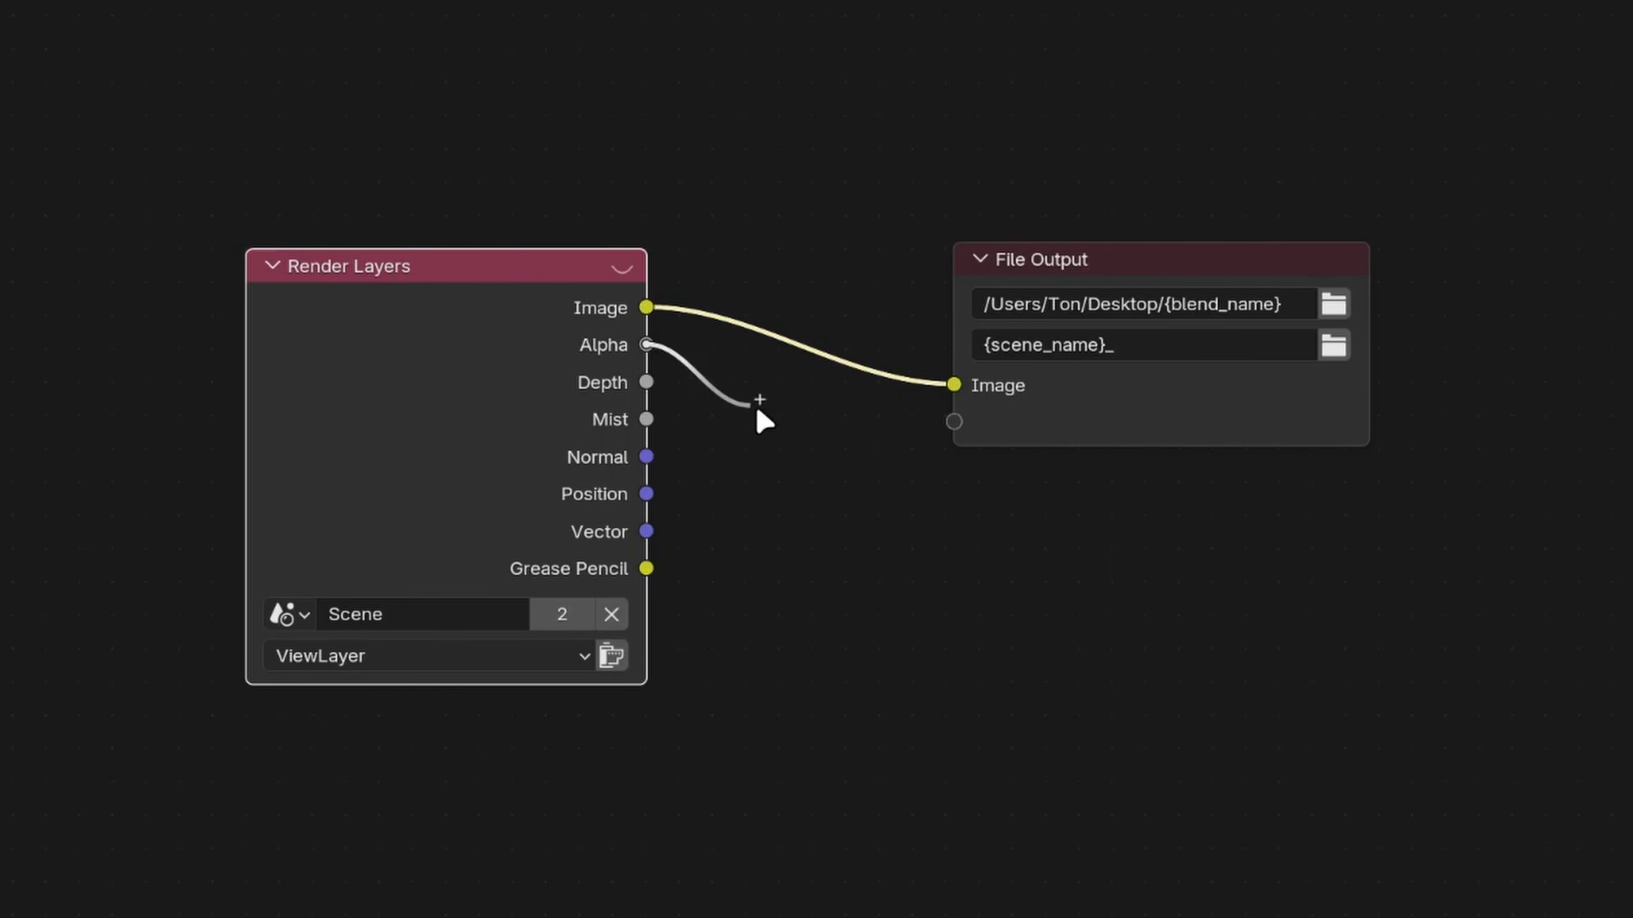
drag(646, 382, 954, 458)
drag(645, 419, 951, 497)
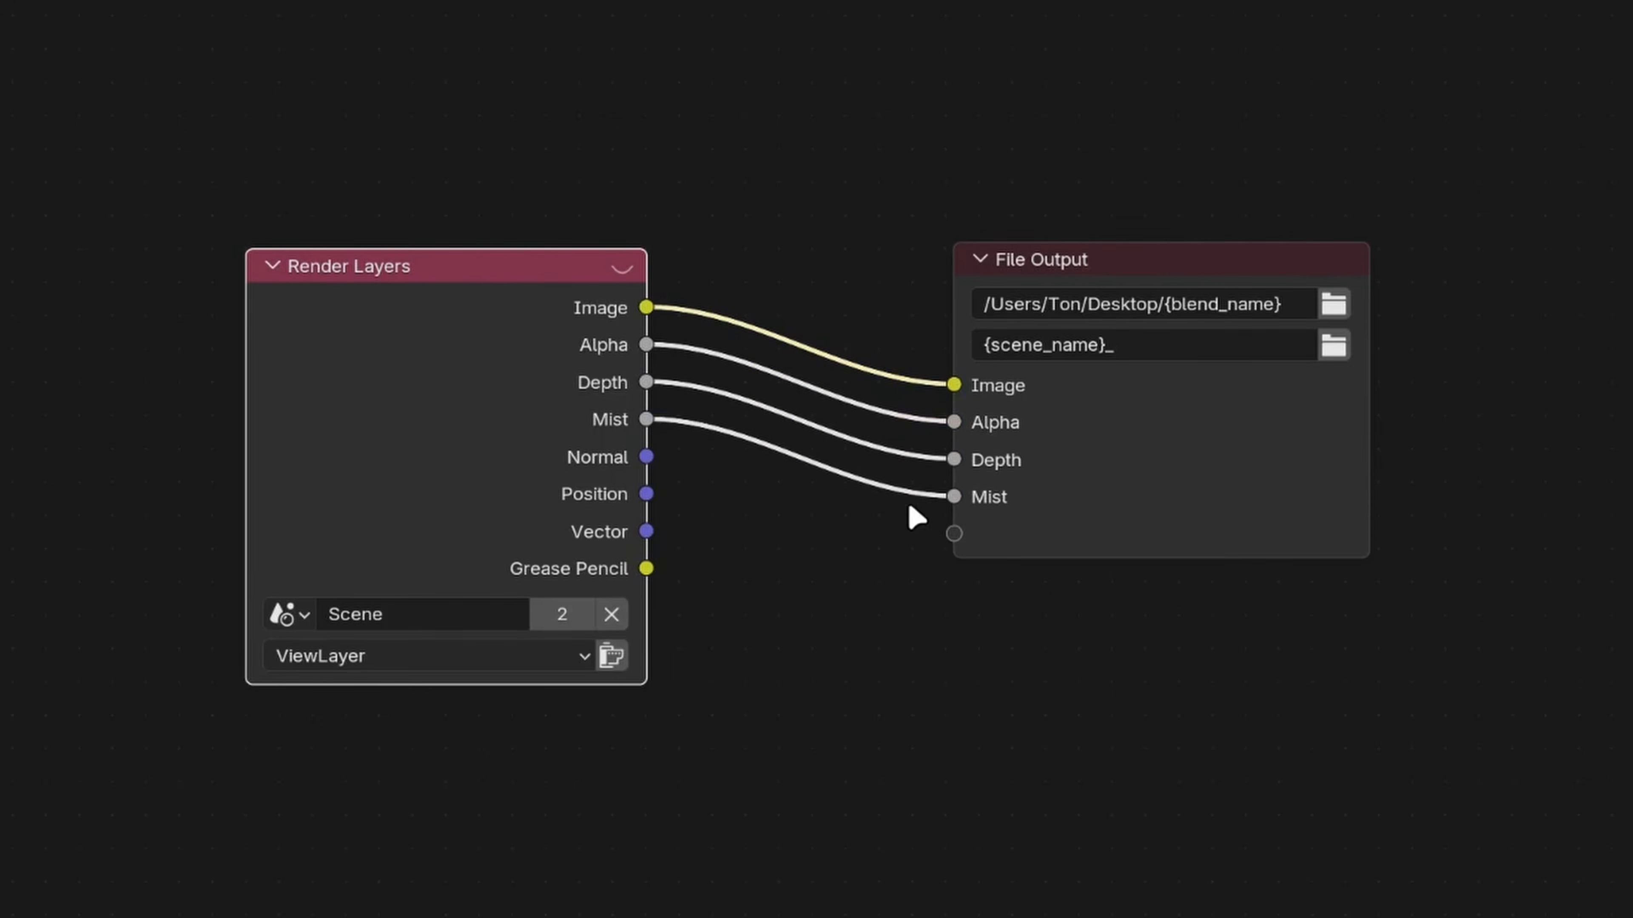
drag(646, 457, 955, 533)
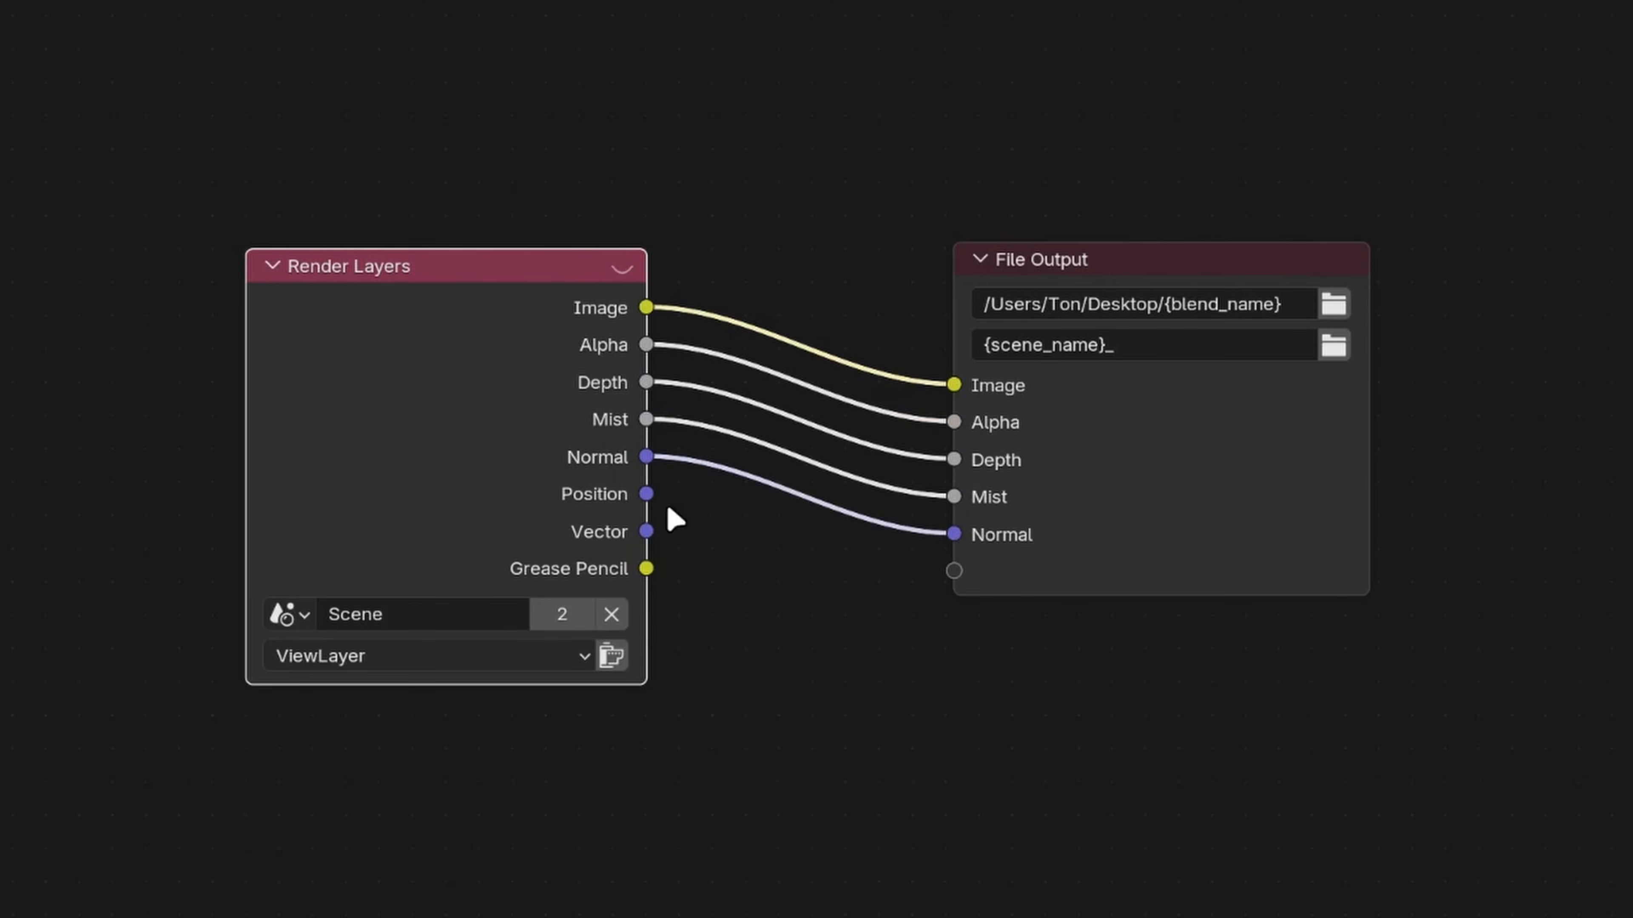
drag(646, 494, 935, 578)
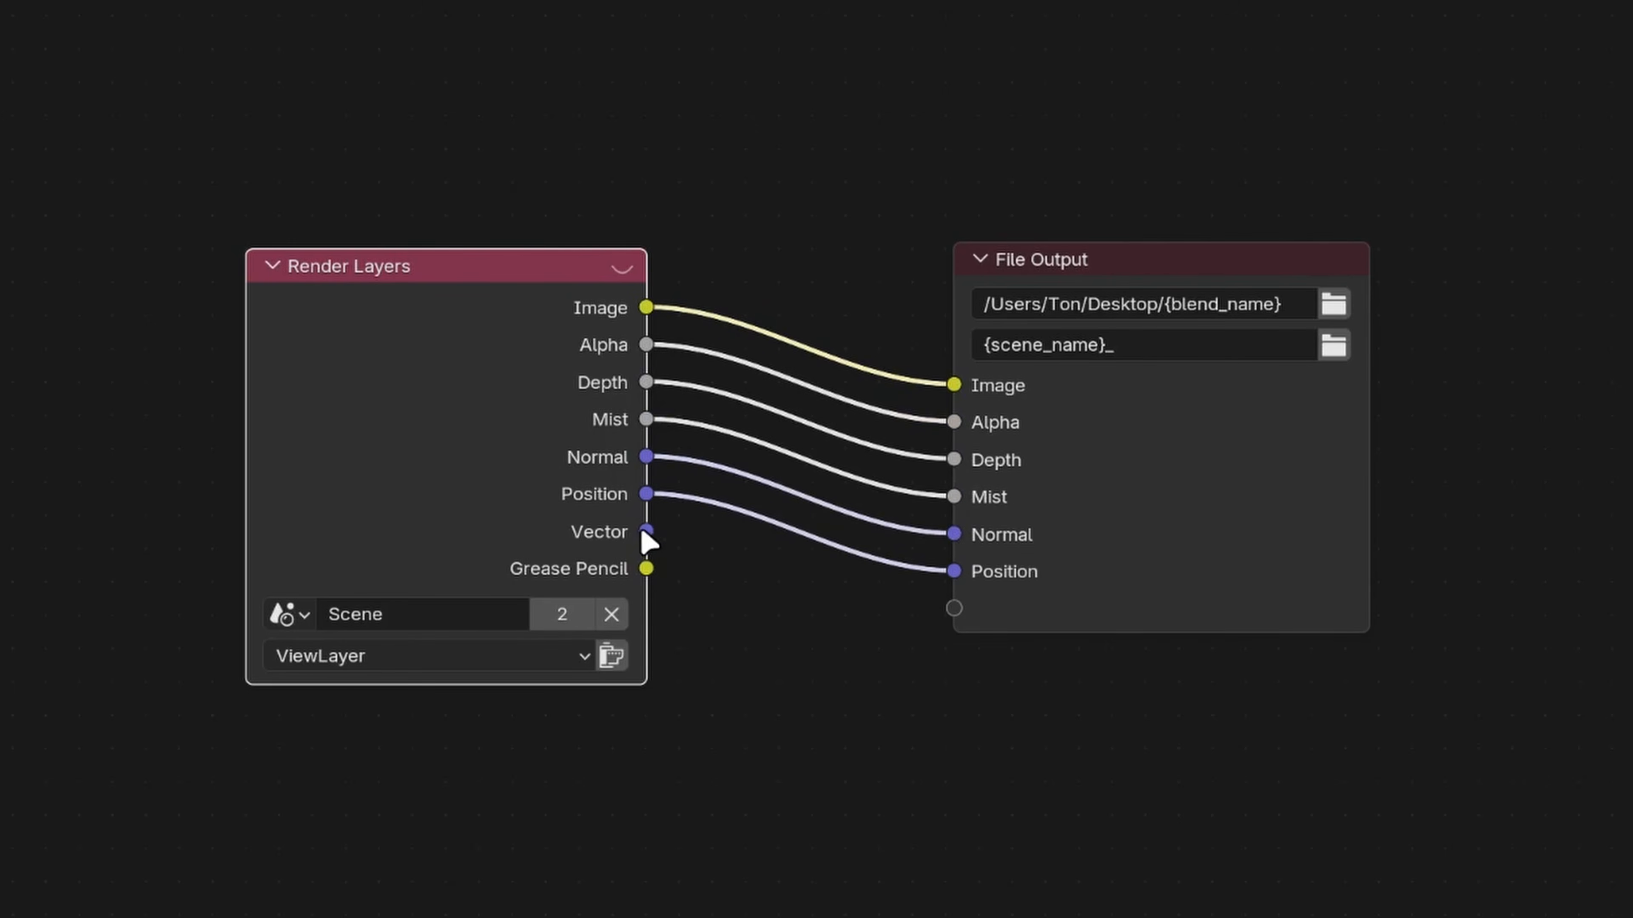
drag(646, 531, 951, 608)
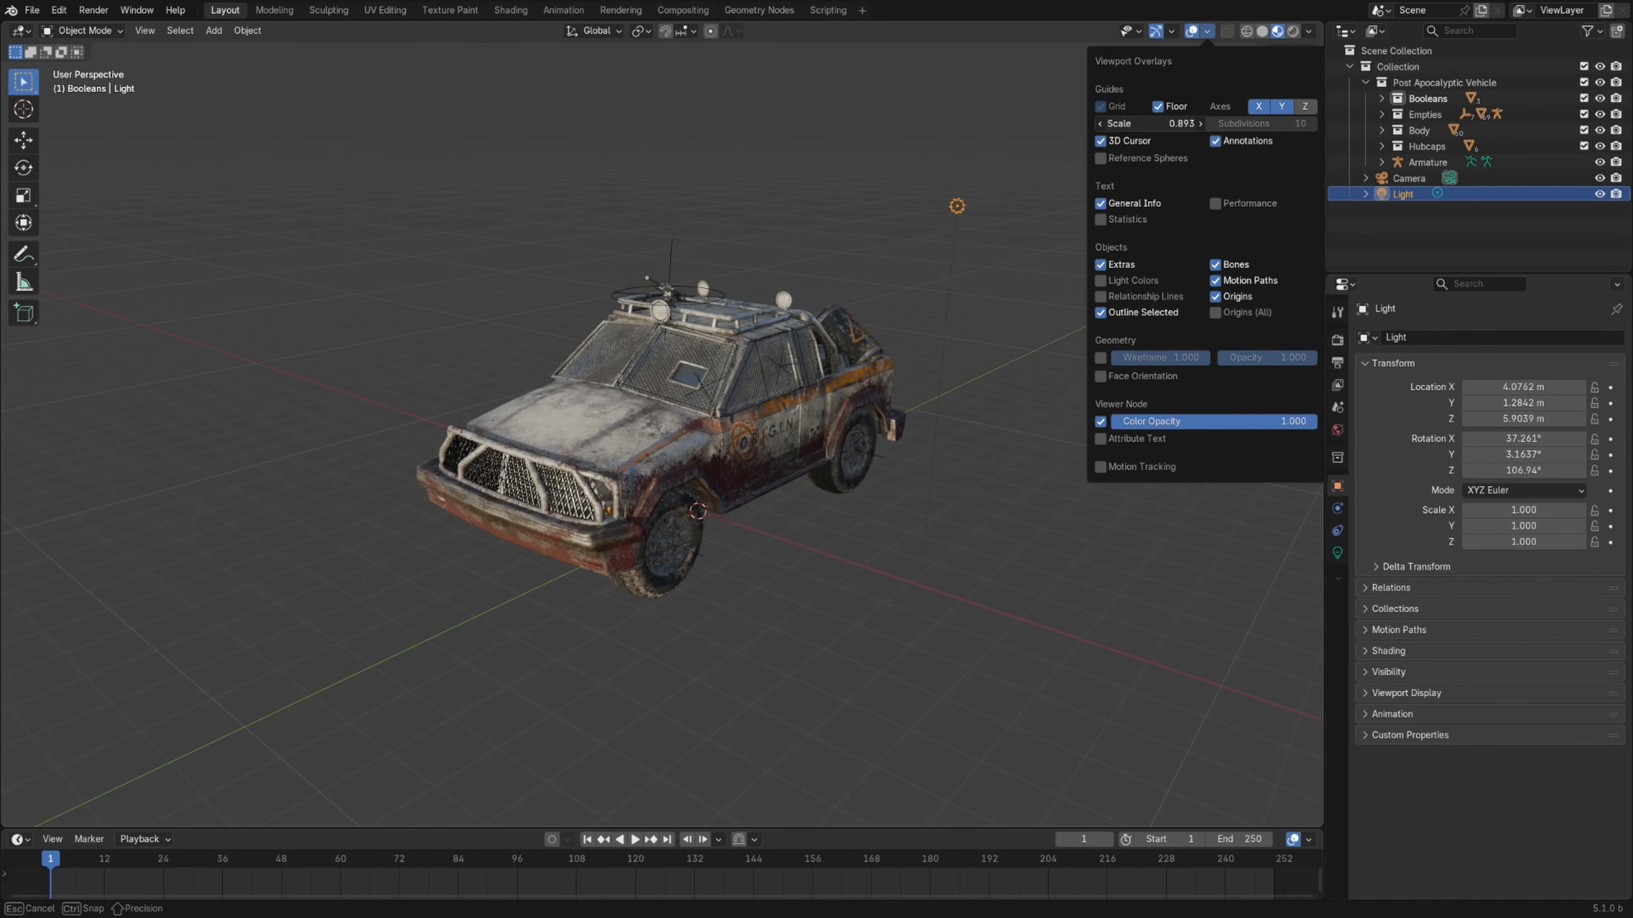
Step: Set the viewport grid scale to 1.000 and enable the Statistics and Performance text overlays
drag(1146, 122, 1145, 118)
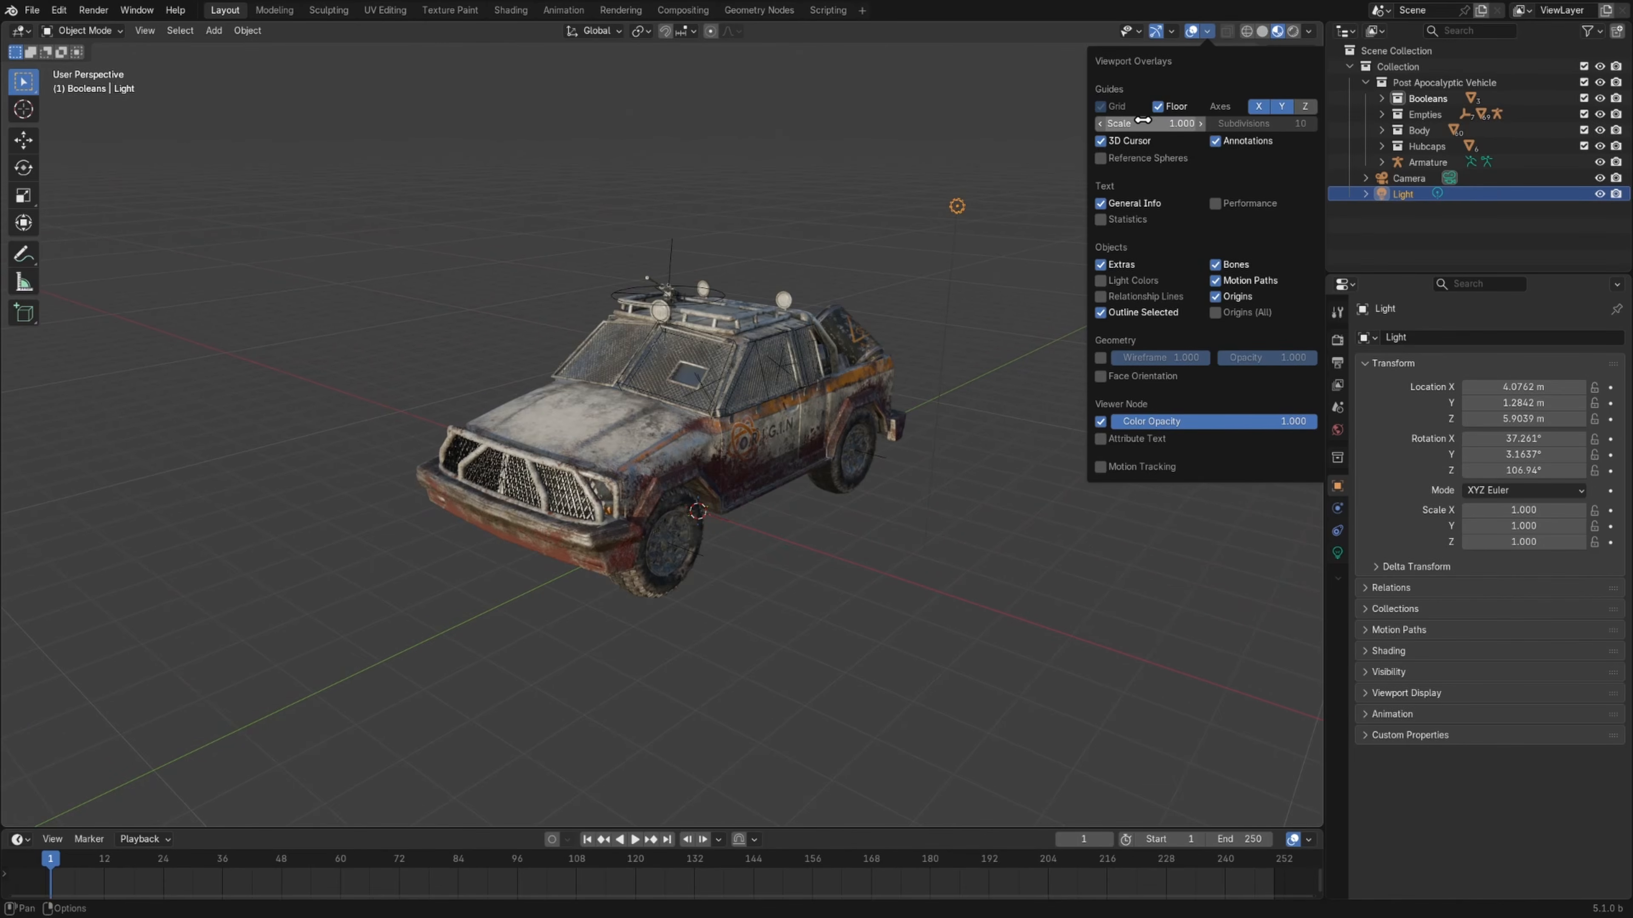
click(1174, 218)
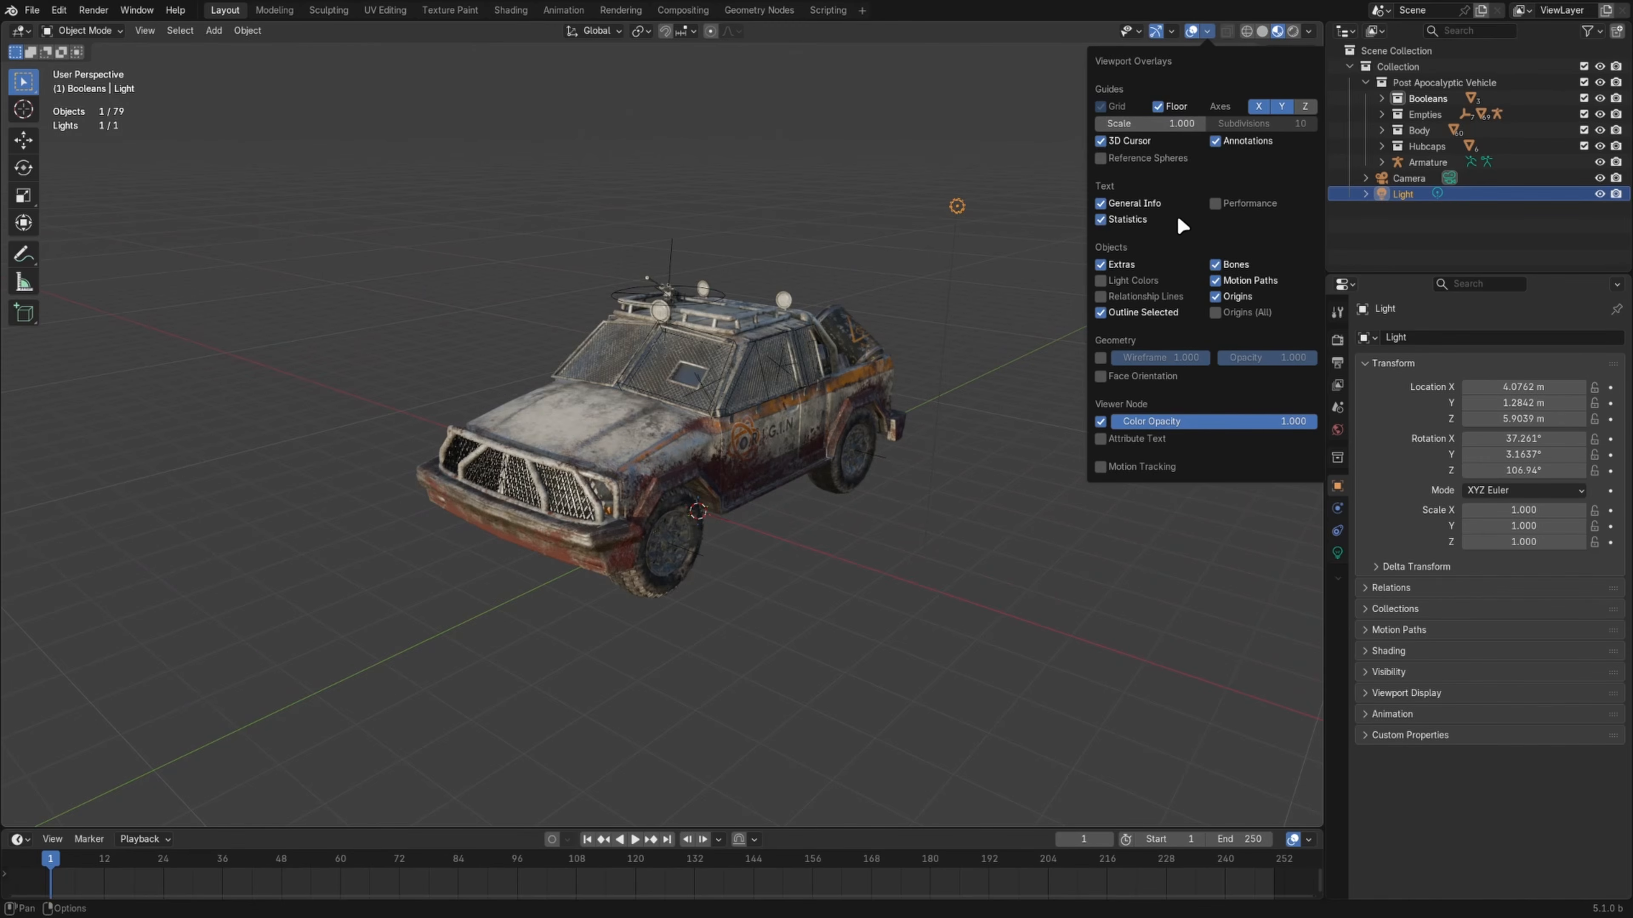
click(1305, 200)
Step: Try to move the light, and resize the quad view panes to enlarge the user perspective view
key(g)
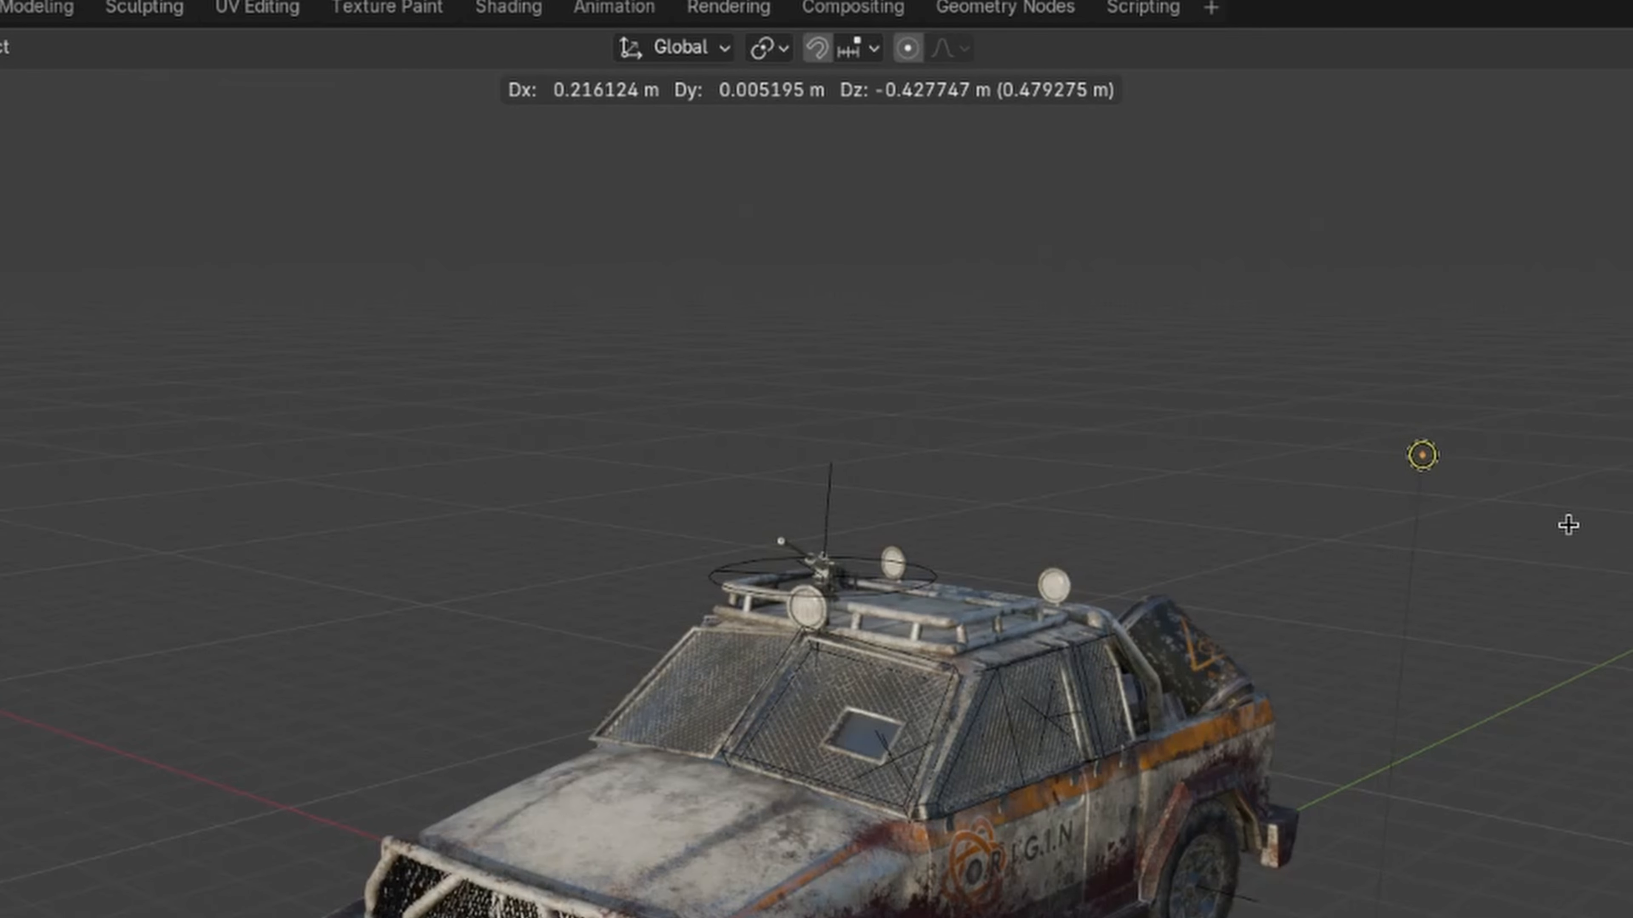
drag(661, 434, 415, 532)
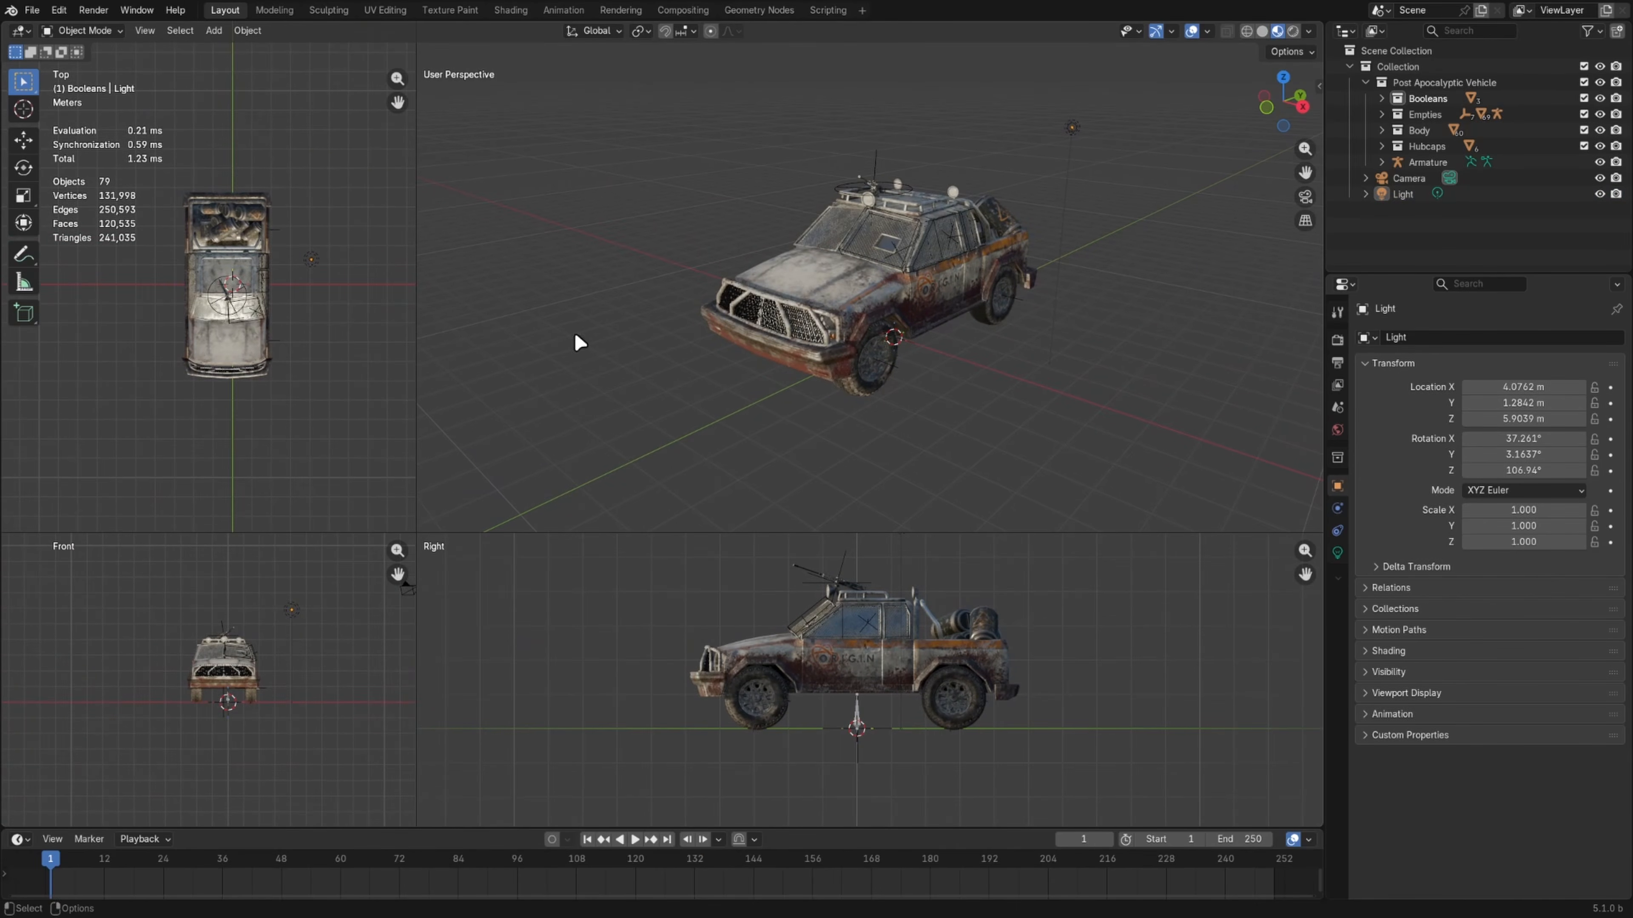
Step: Search the workspace templates for "story"
click(861, 10)
text(story)
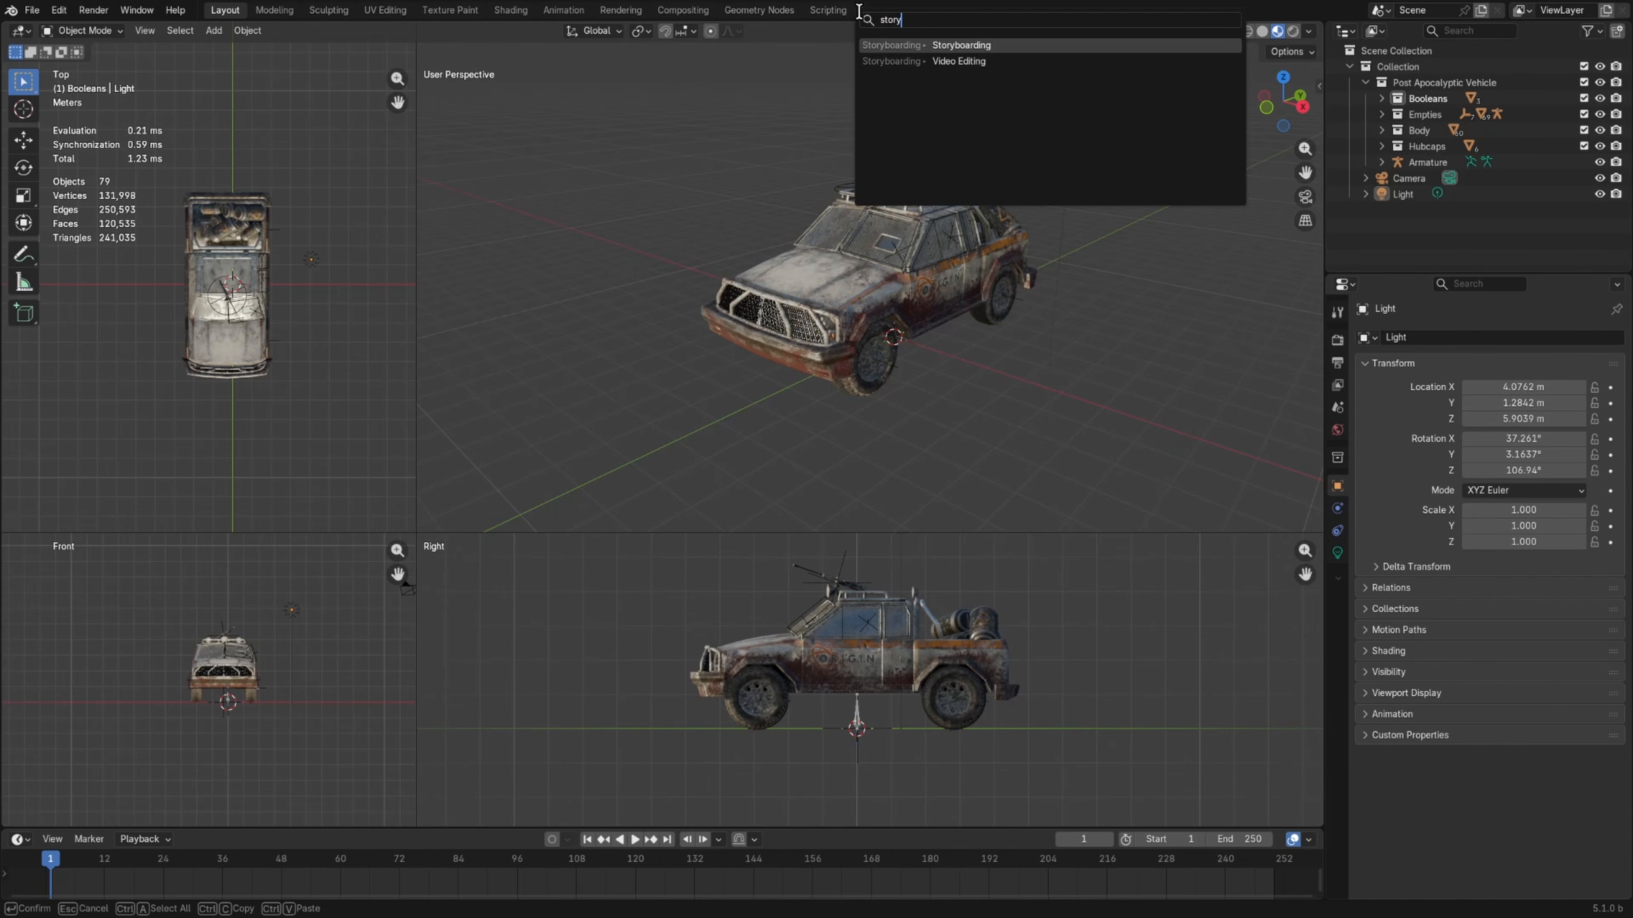
key(Escape)
Step: Narrow the outliner area, select the collections from Booleans to Hubcaps and try to drop them into the 3D viewport
drag(1324, 229, 1371, 199)
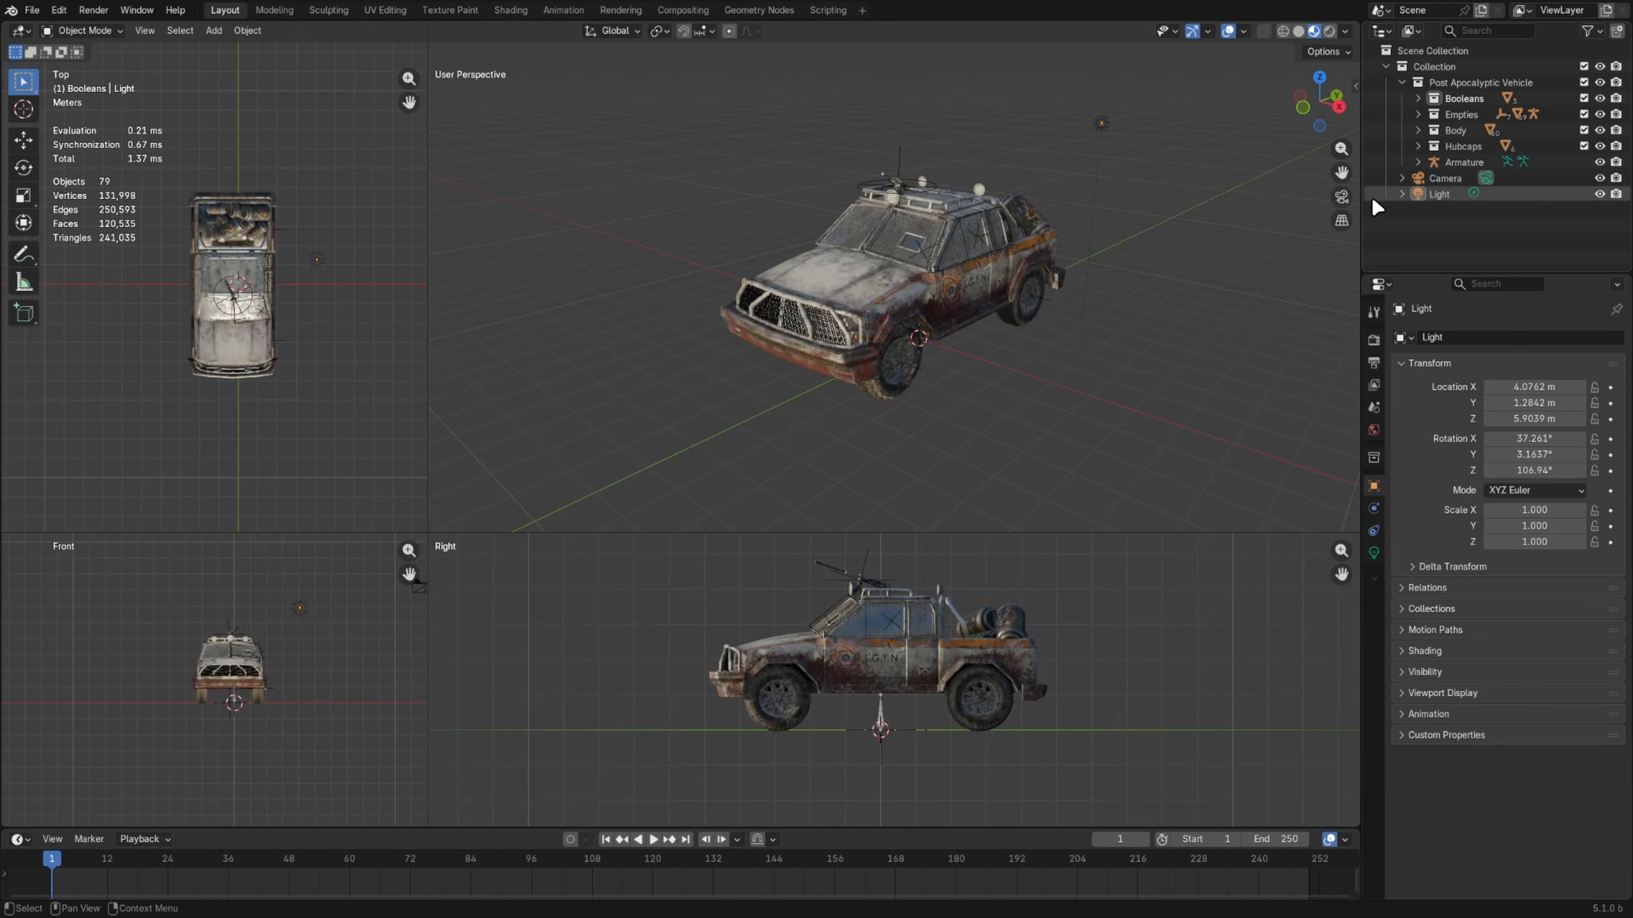
click(1463, 98)
shift+click(1469, 146)
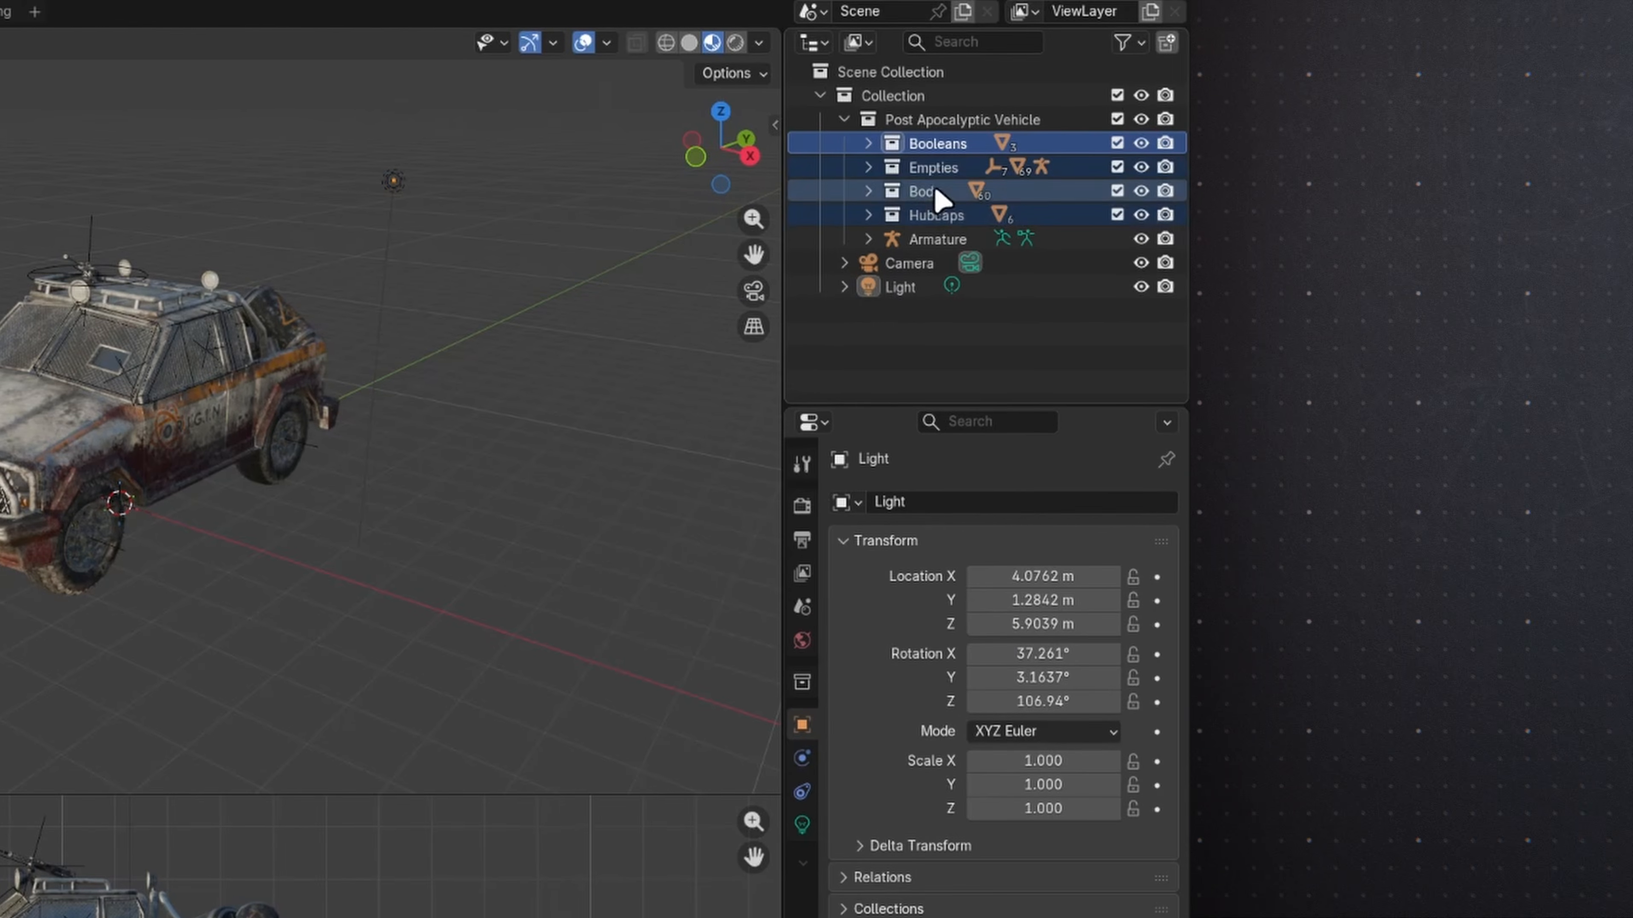
drag(939, 196, 565, 463)
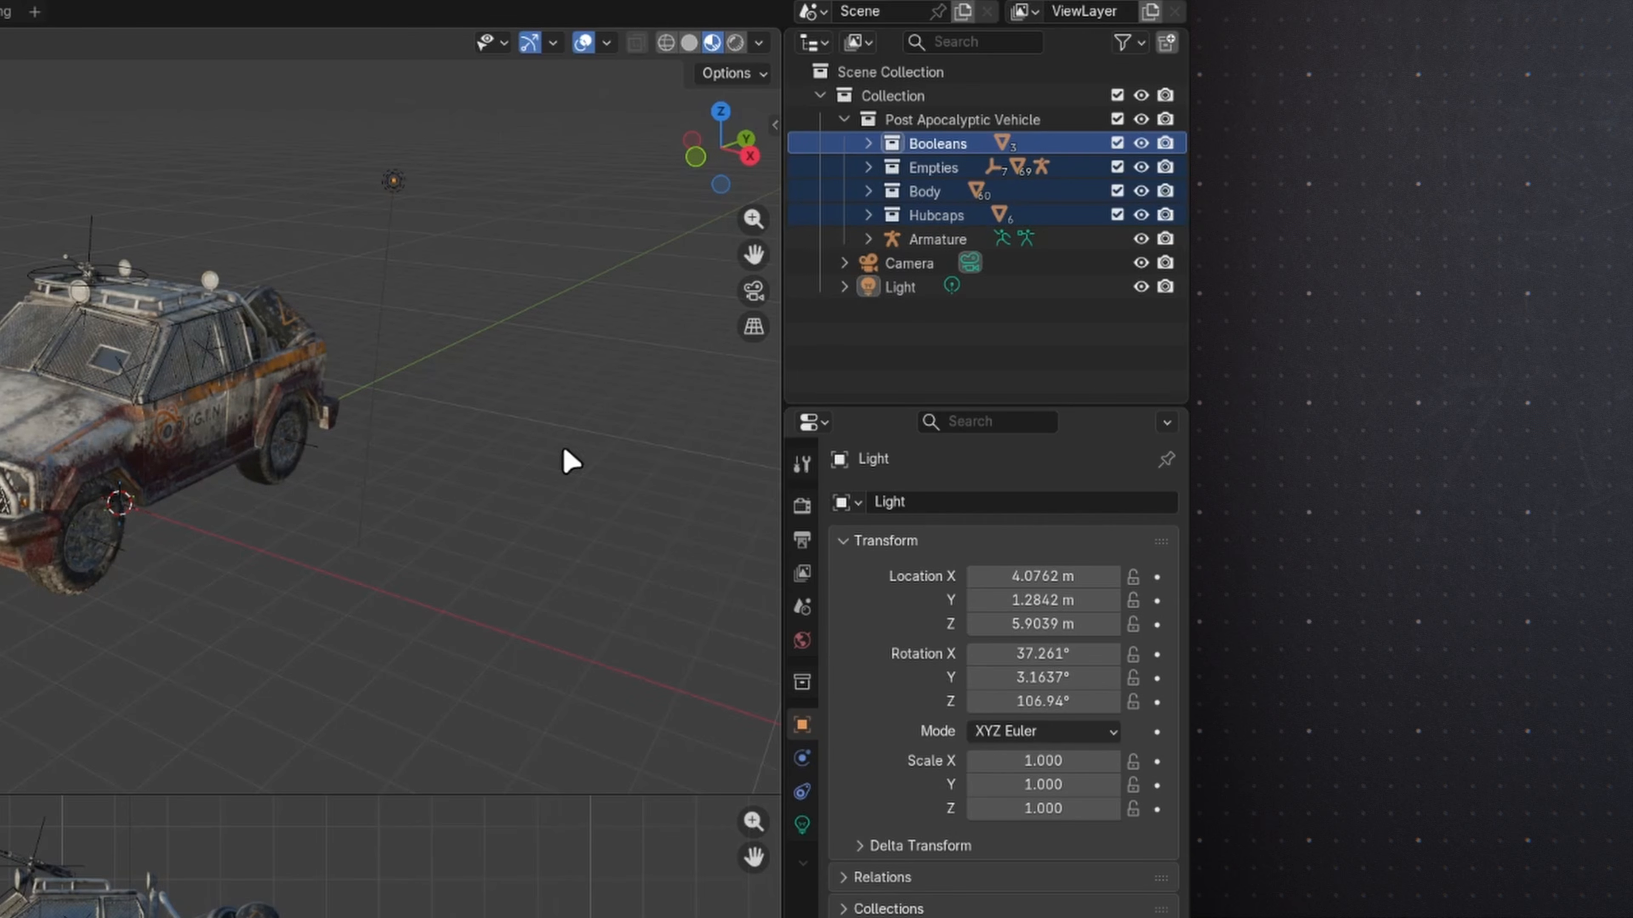
Step: Open Remap Users from the ID data options of the Camera object in the outliner
right_click(922, 263)
mouse_move(900, 440)
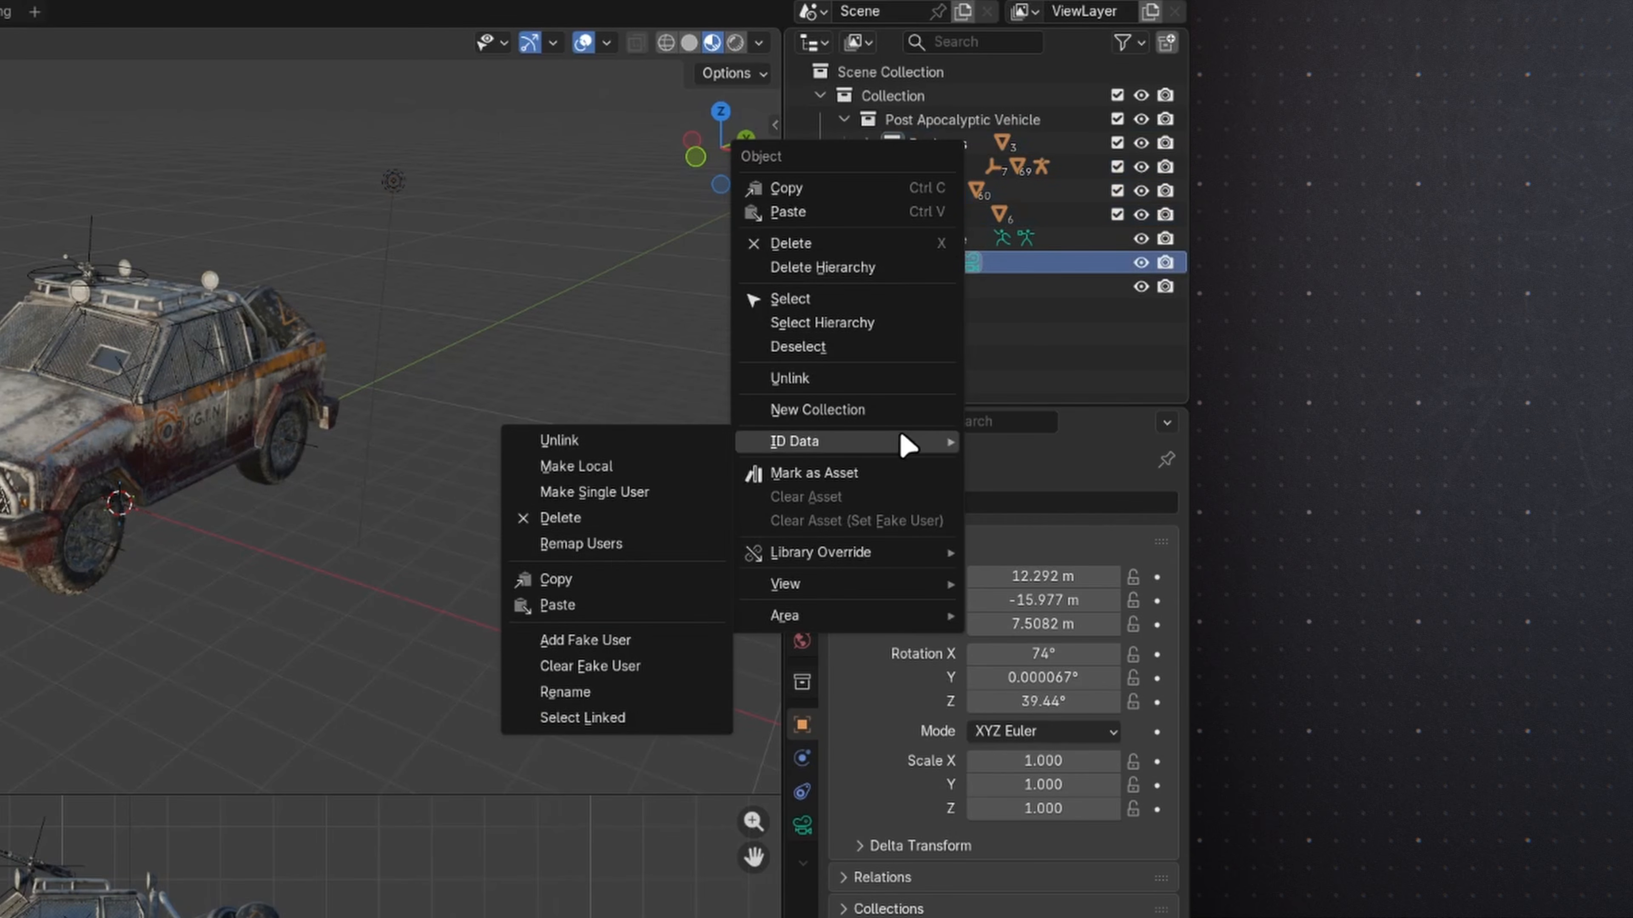
click(610, 541)
click(642, 553)
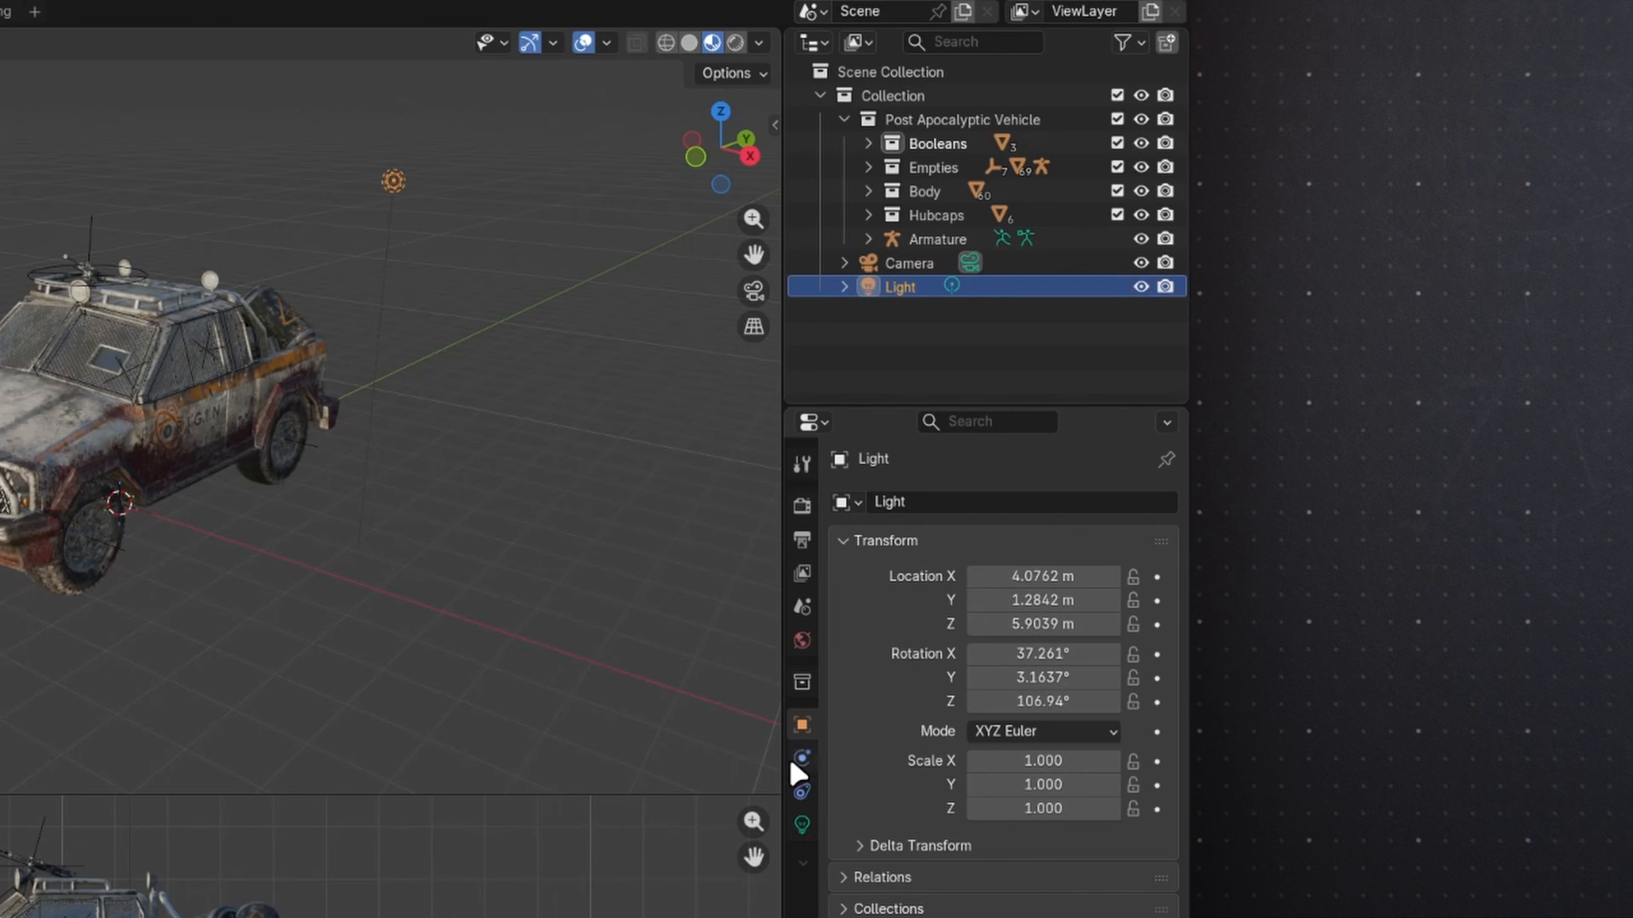
Step: Set the light's colour to hex #BBBBBB and again to #AABBAA, and select the Armature object
click(802, 824)
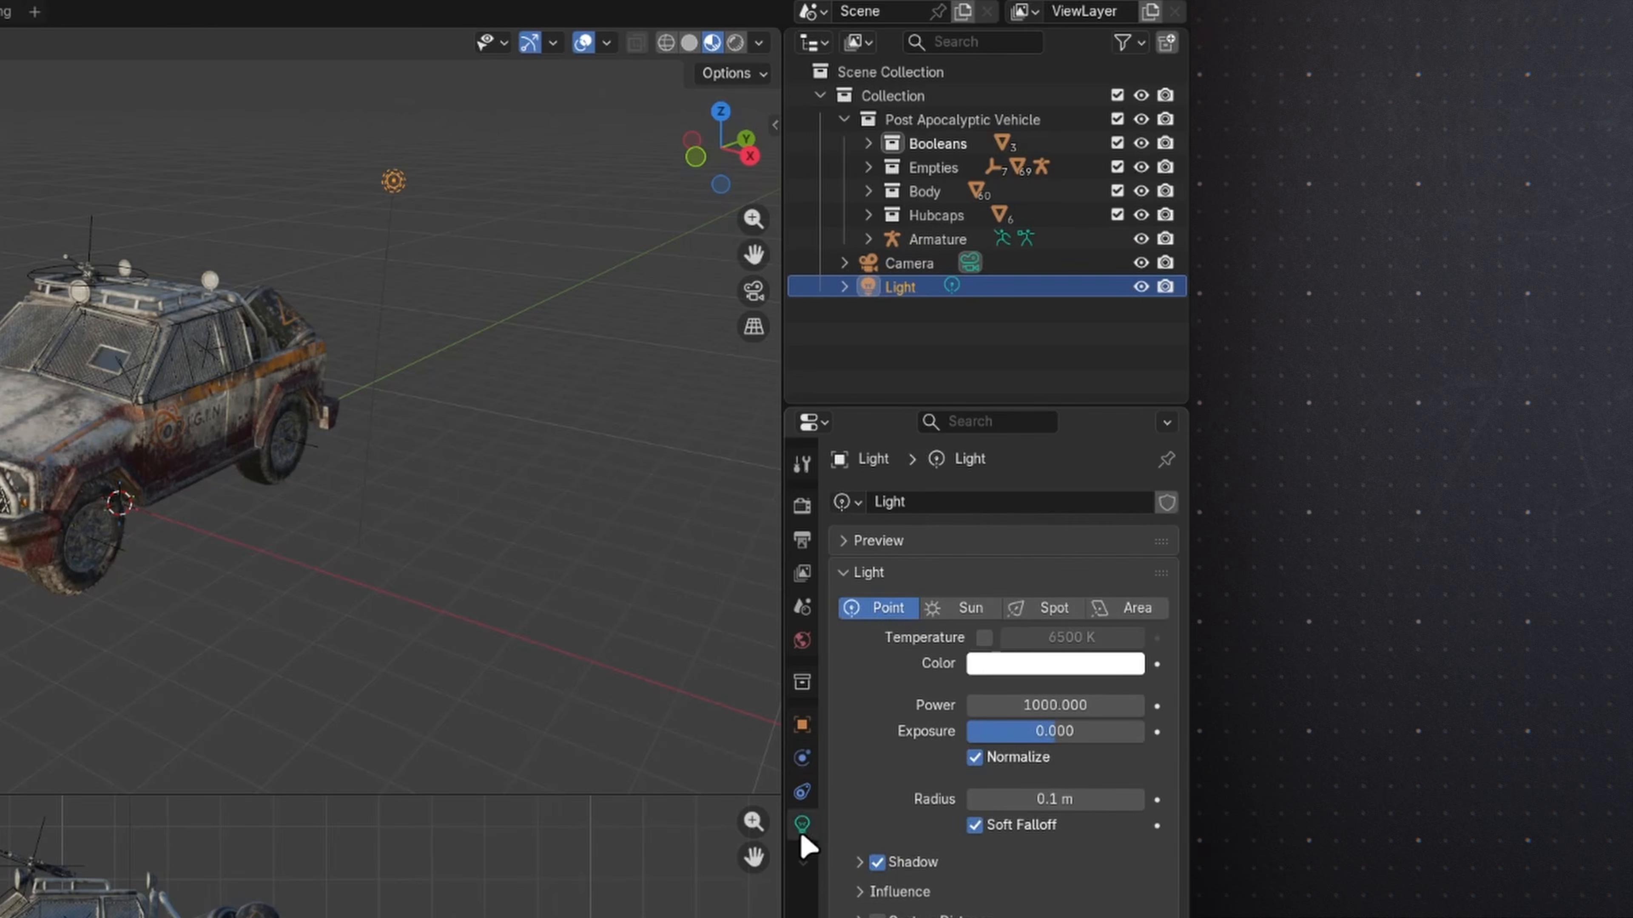
click(1031, 666)
click(1043, 627)
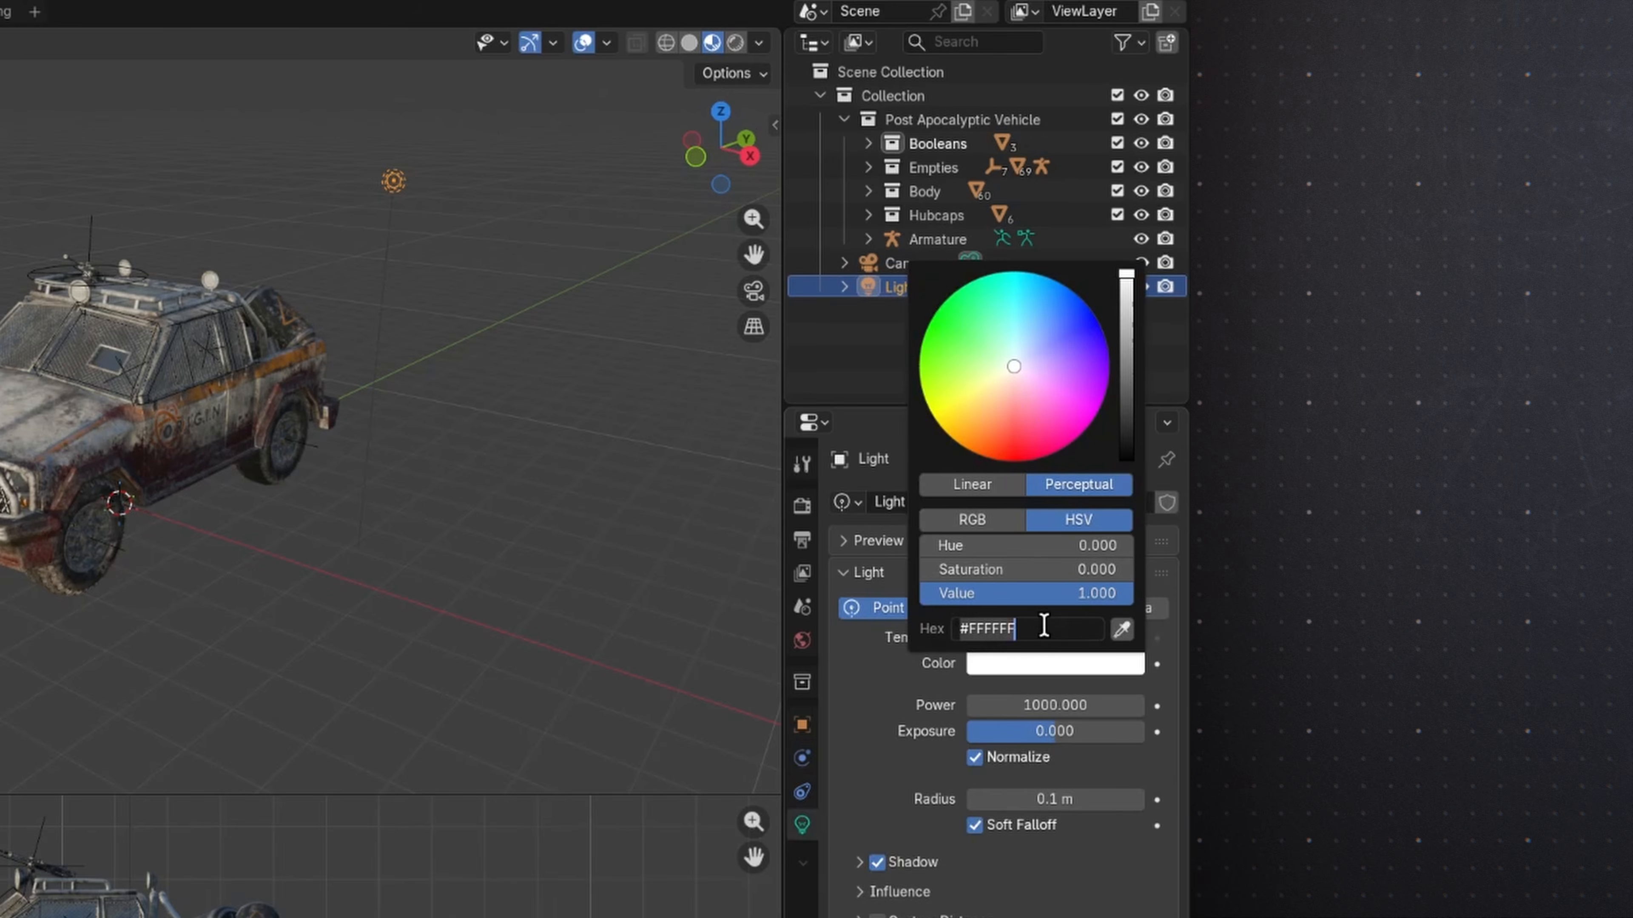
text(BBBBBB)
key(Return)
click(1044, 627)
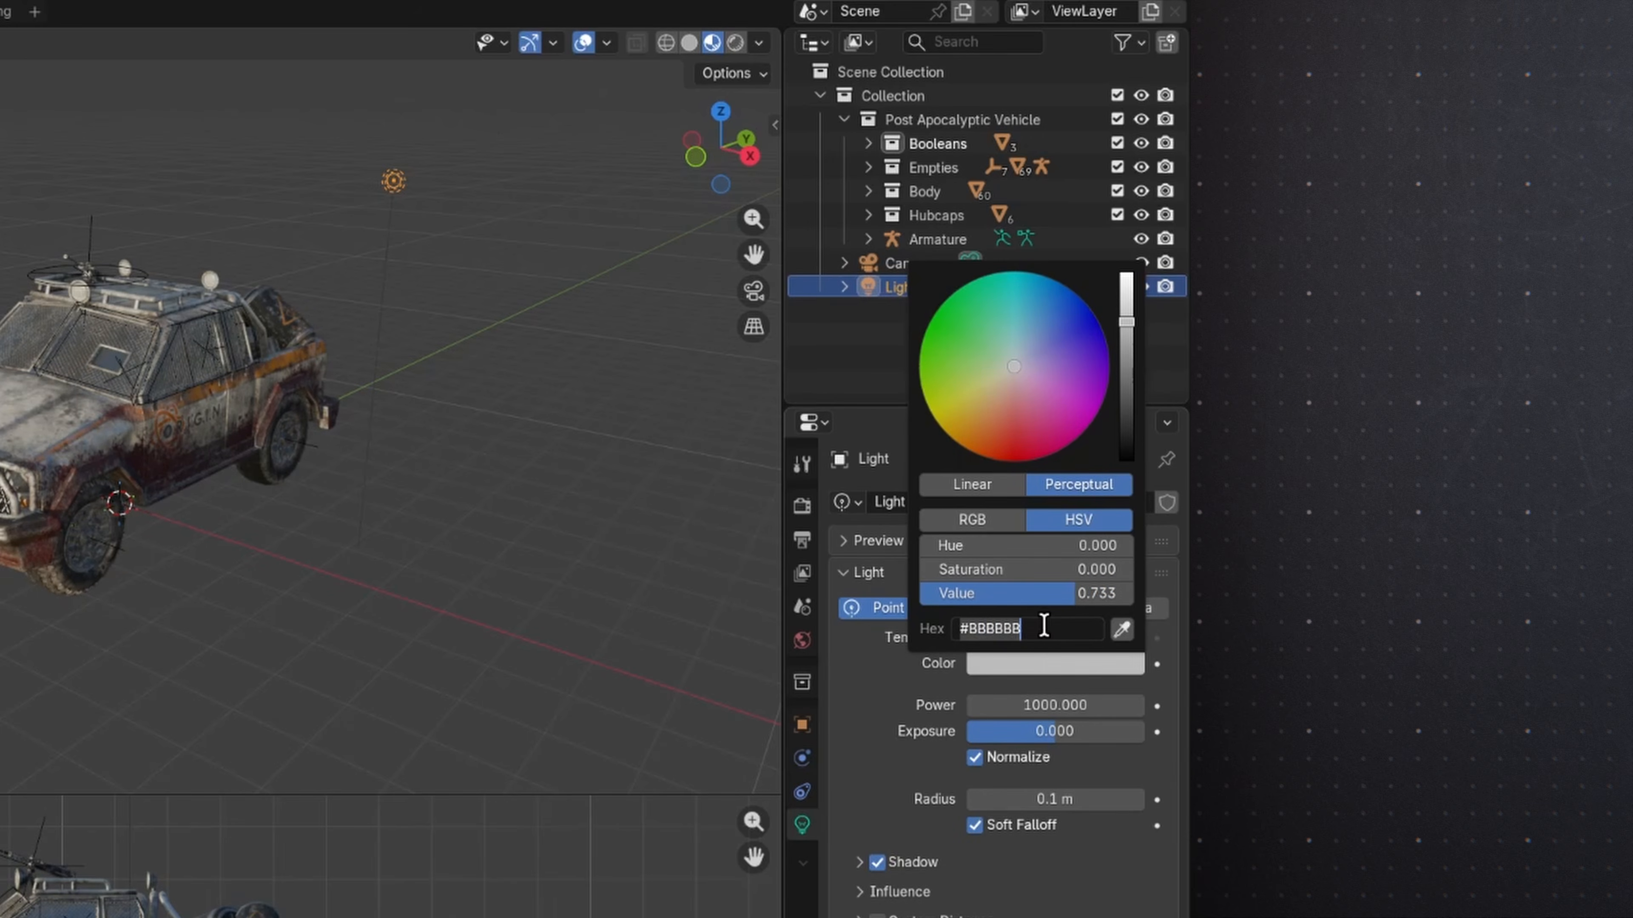
text(AABBAA)
key(Return)
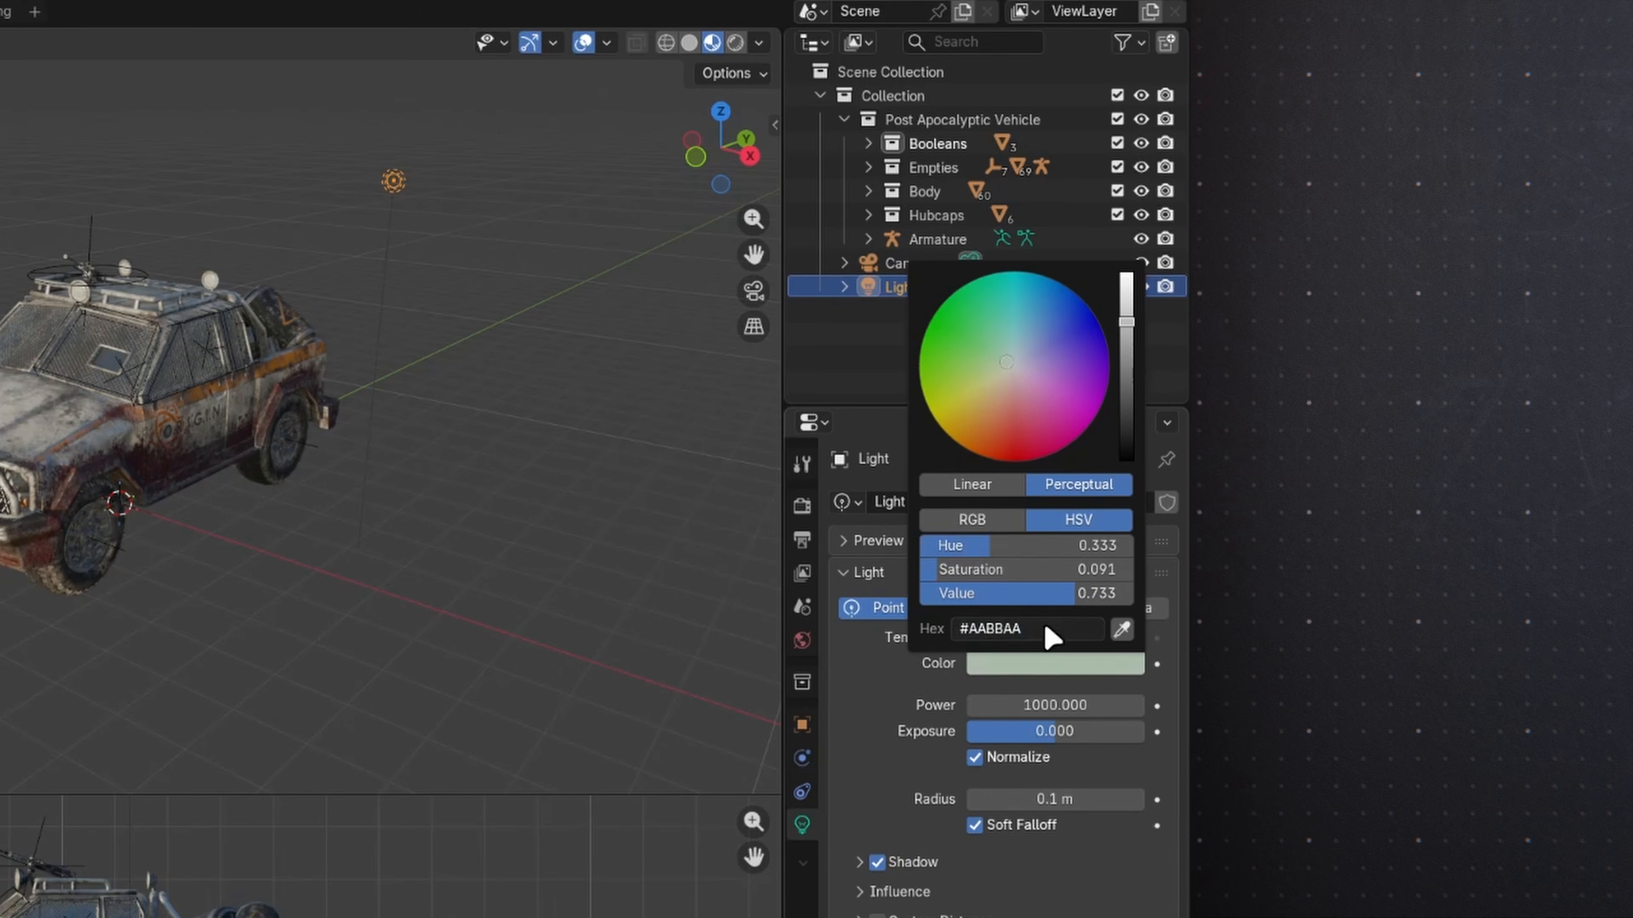
click(939, 241)
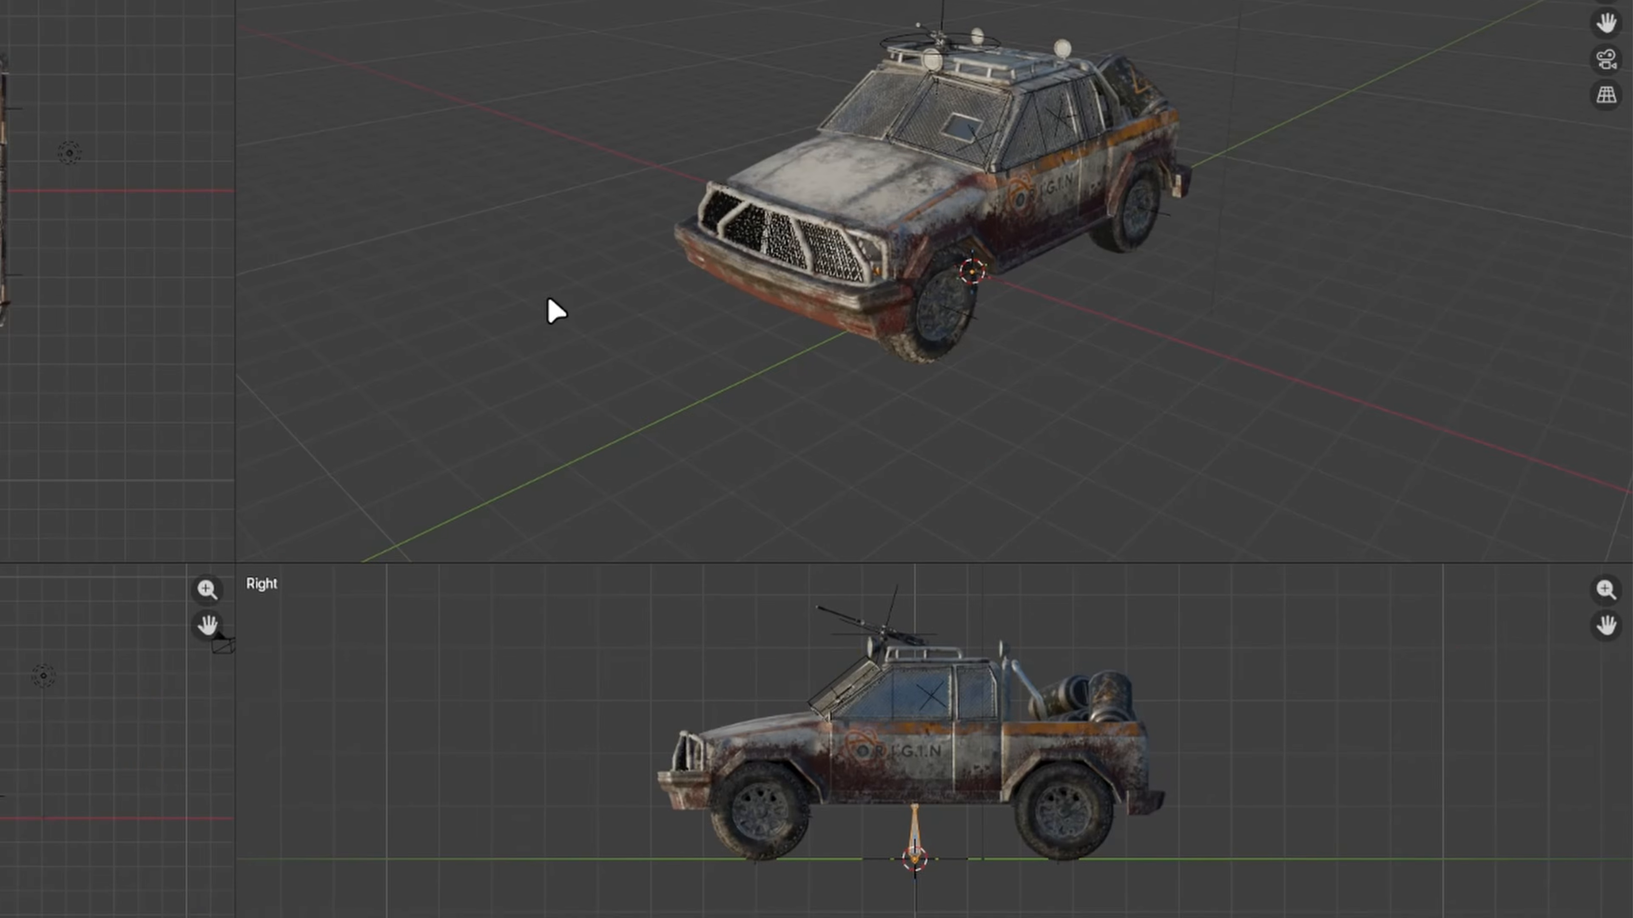
Step: Search the preferences for NDOF and set the NDOF navigation mode to Drone
key(super+comma)
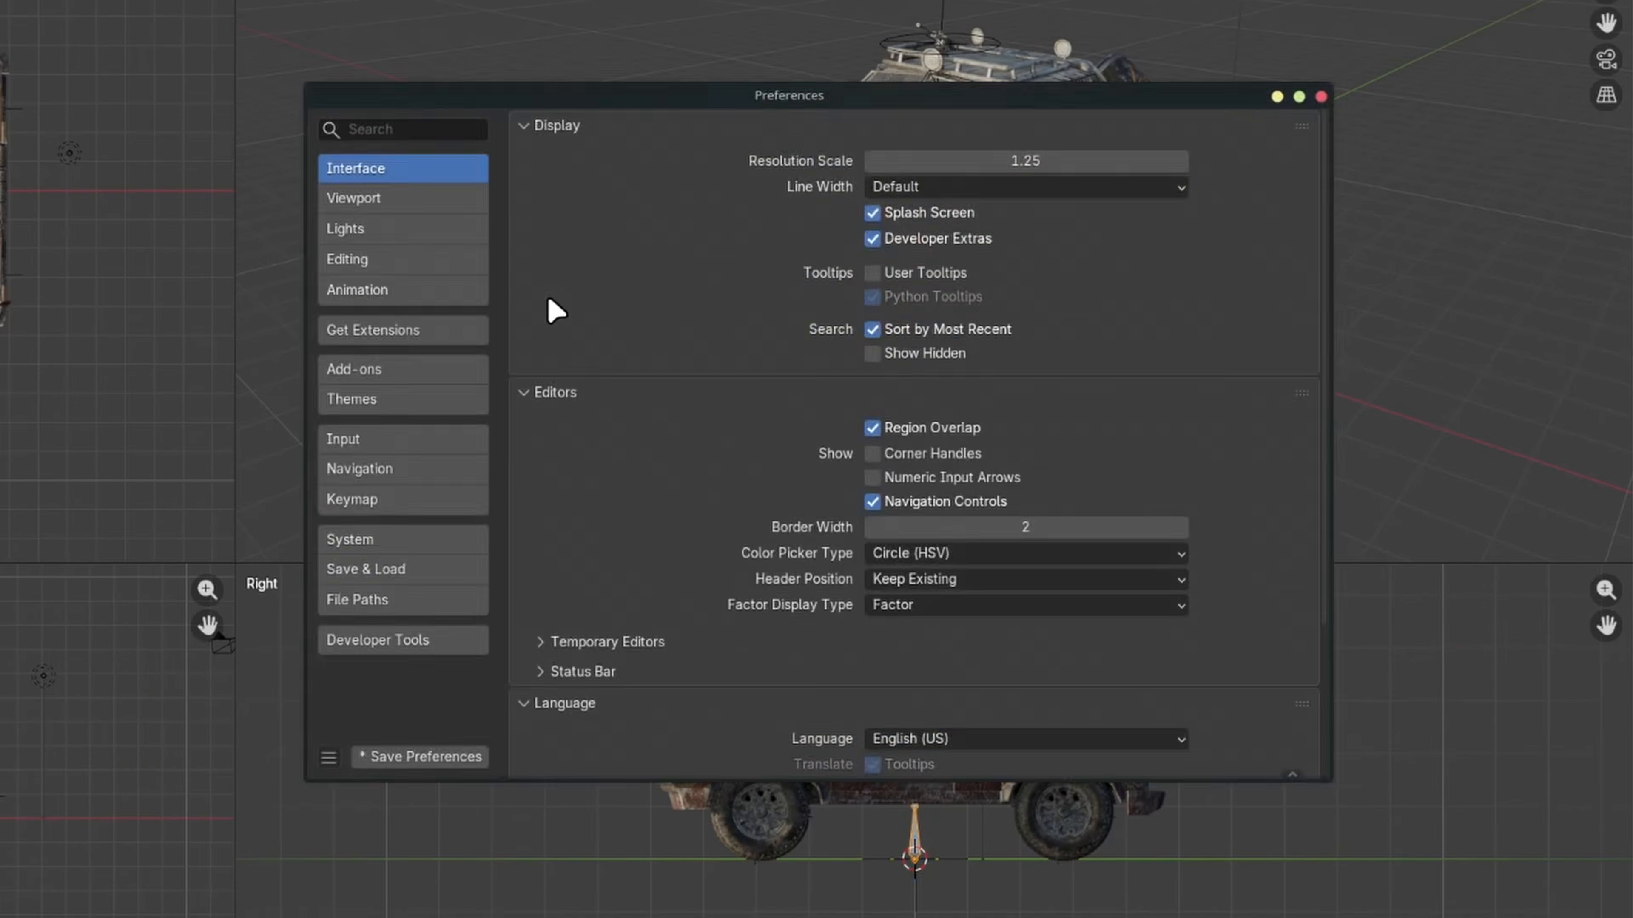
click(409, 126)
text(NDOF)
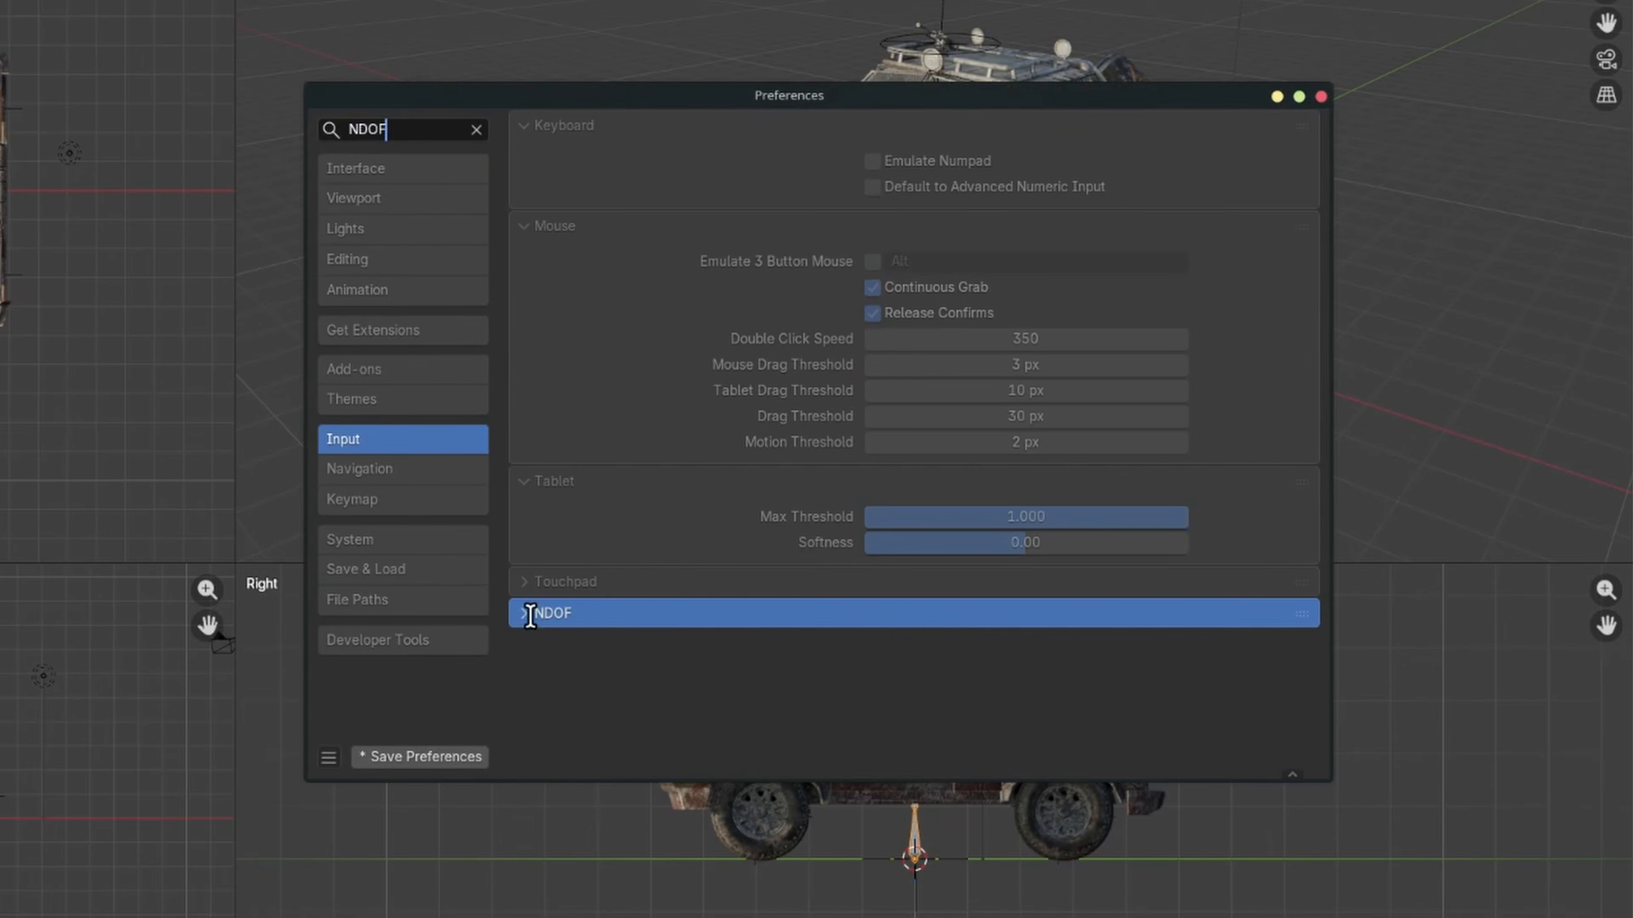
click(532, 615)
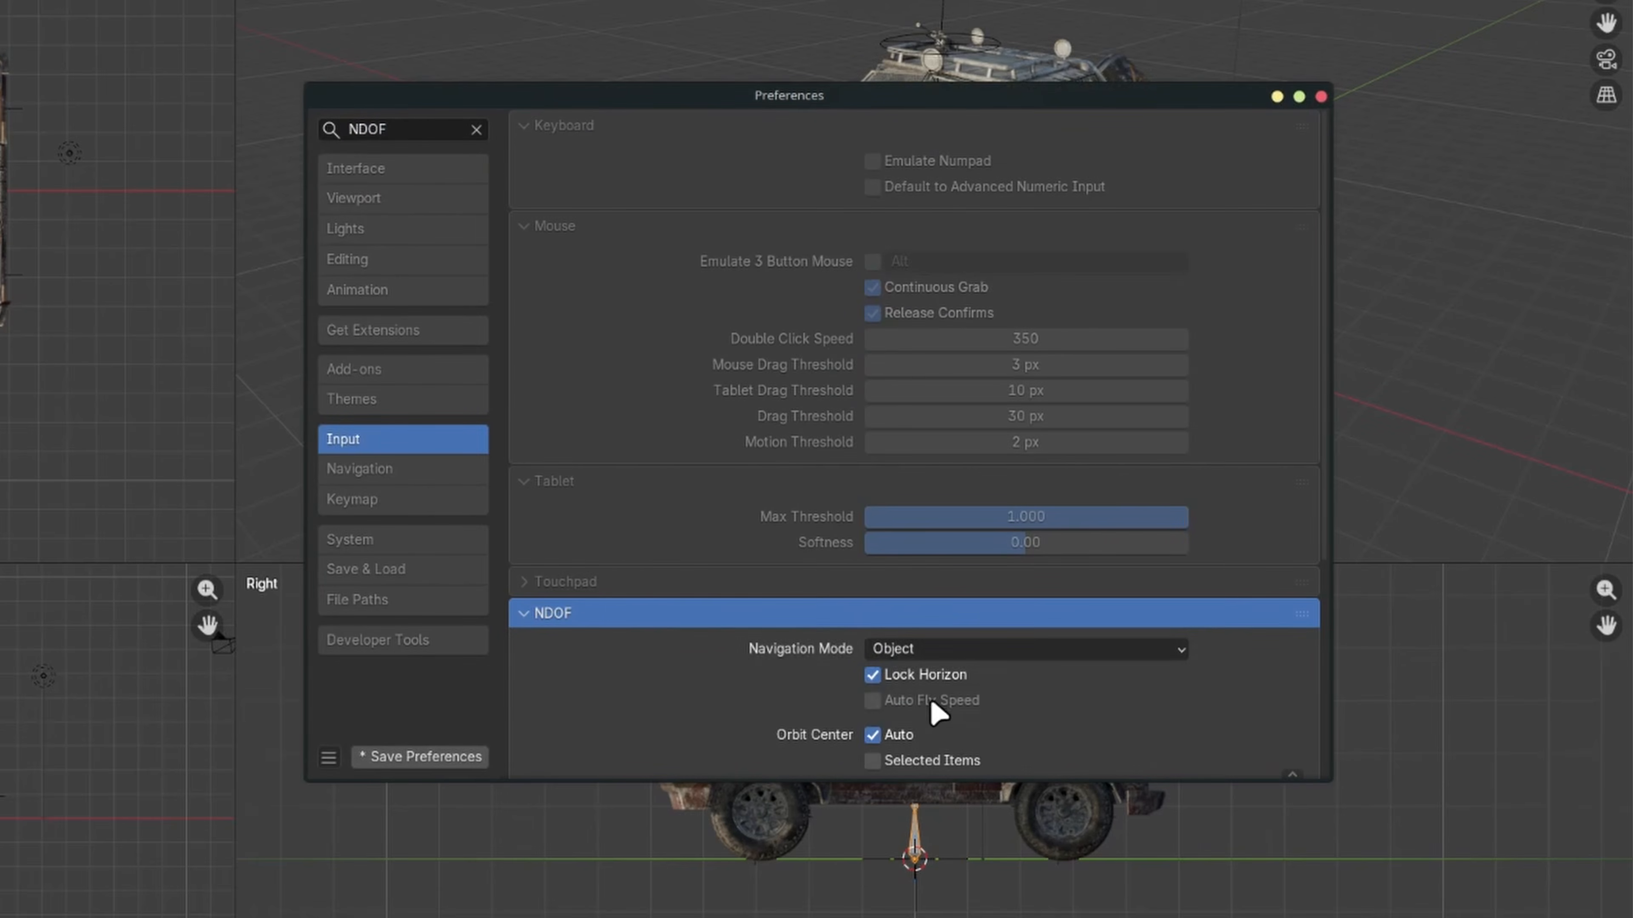
click(1047, 650)
click(1029, 729)
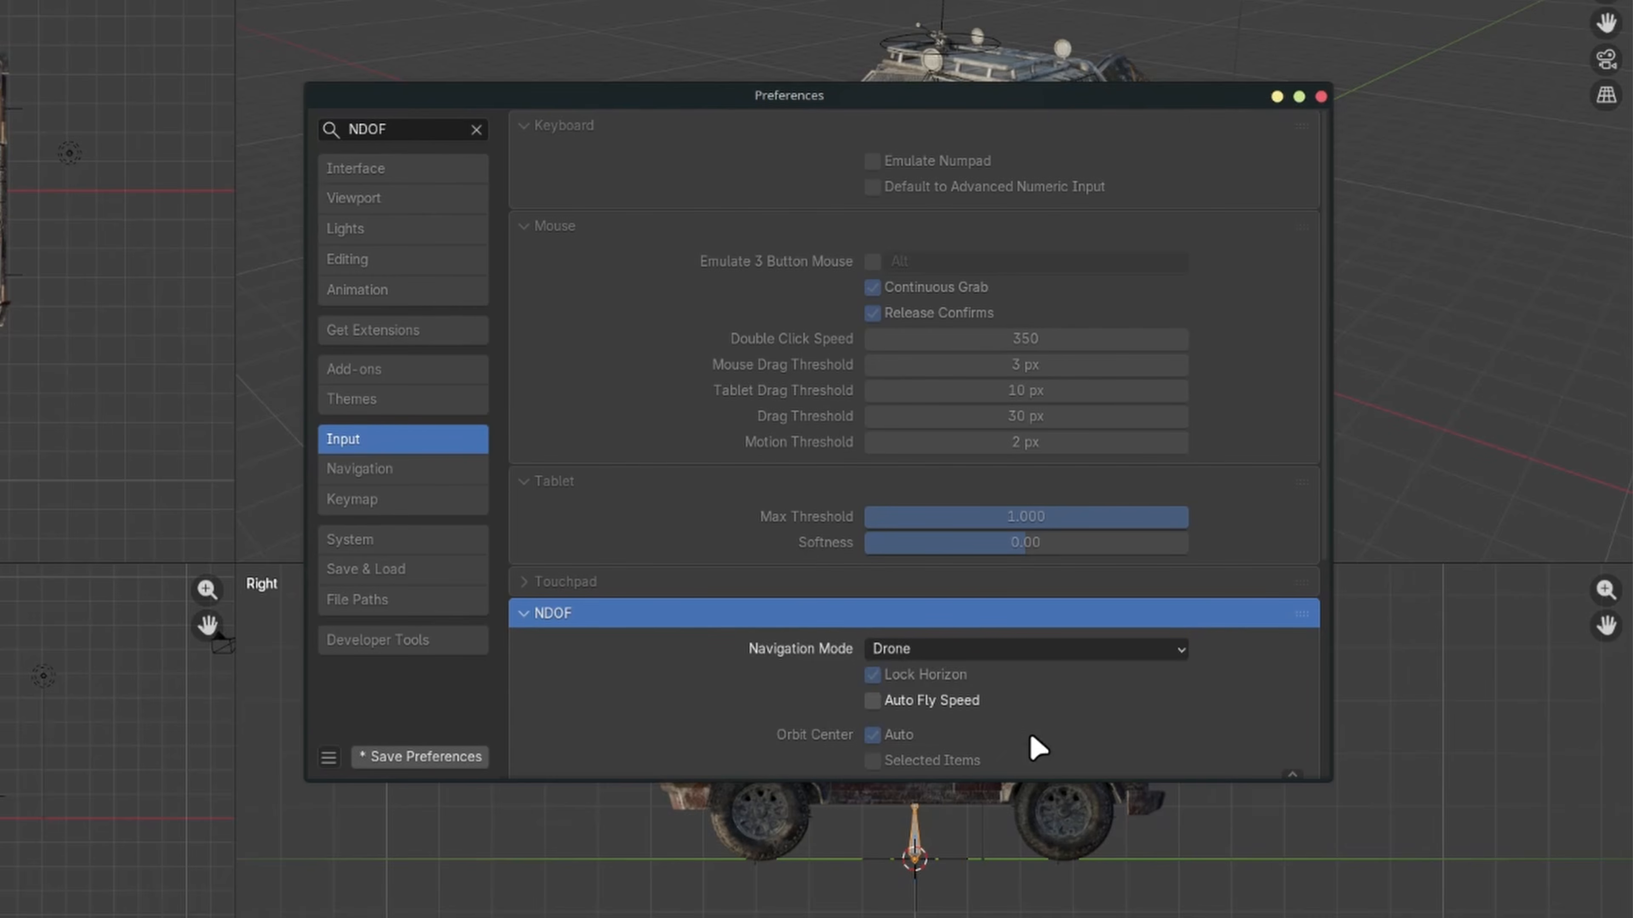
Step: Clear the preferences search and open the Get Extensions section
click(476, 129)
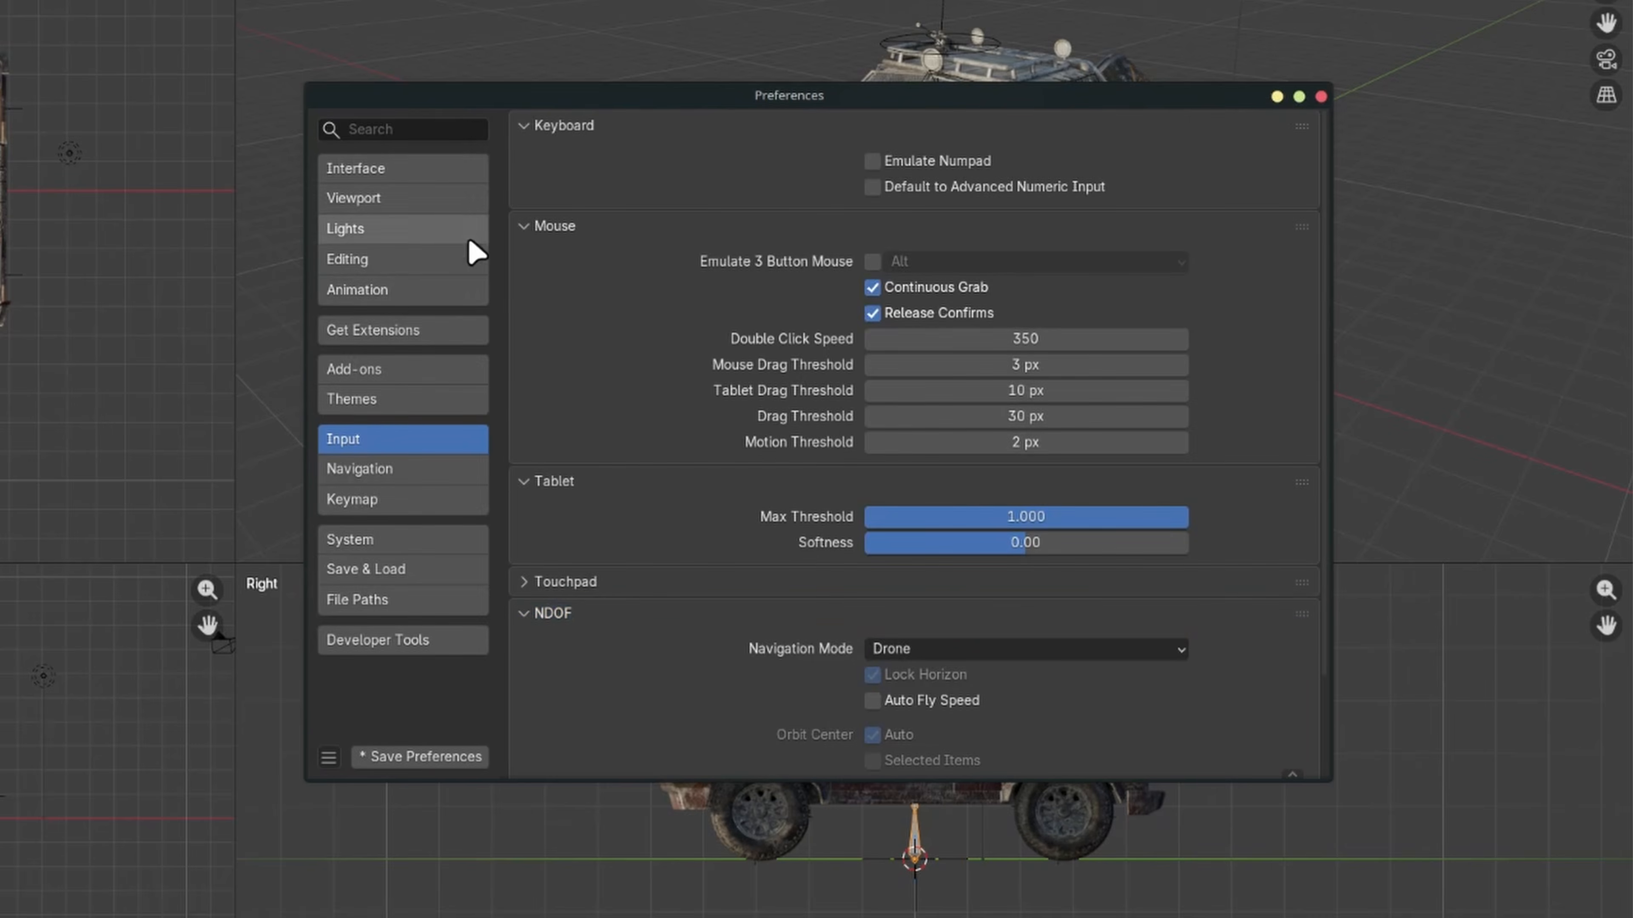
click(457, 331)
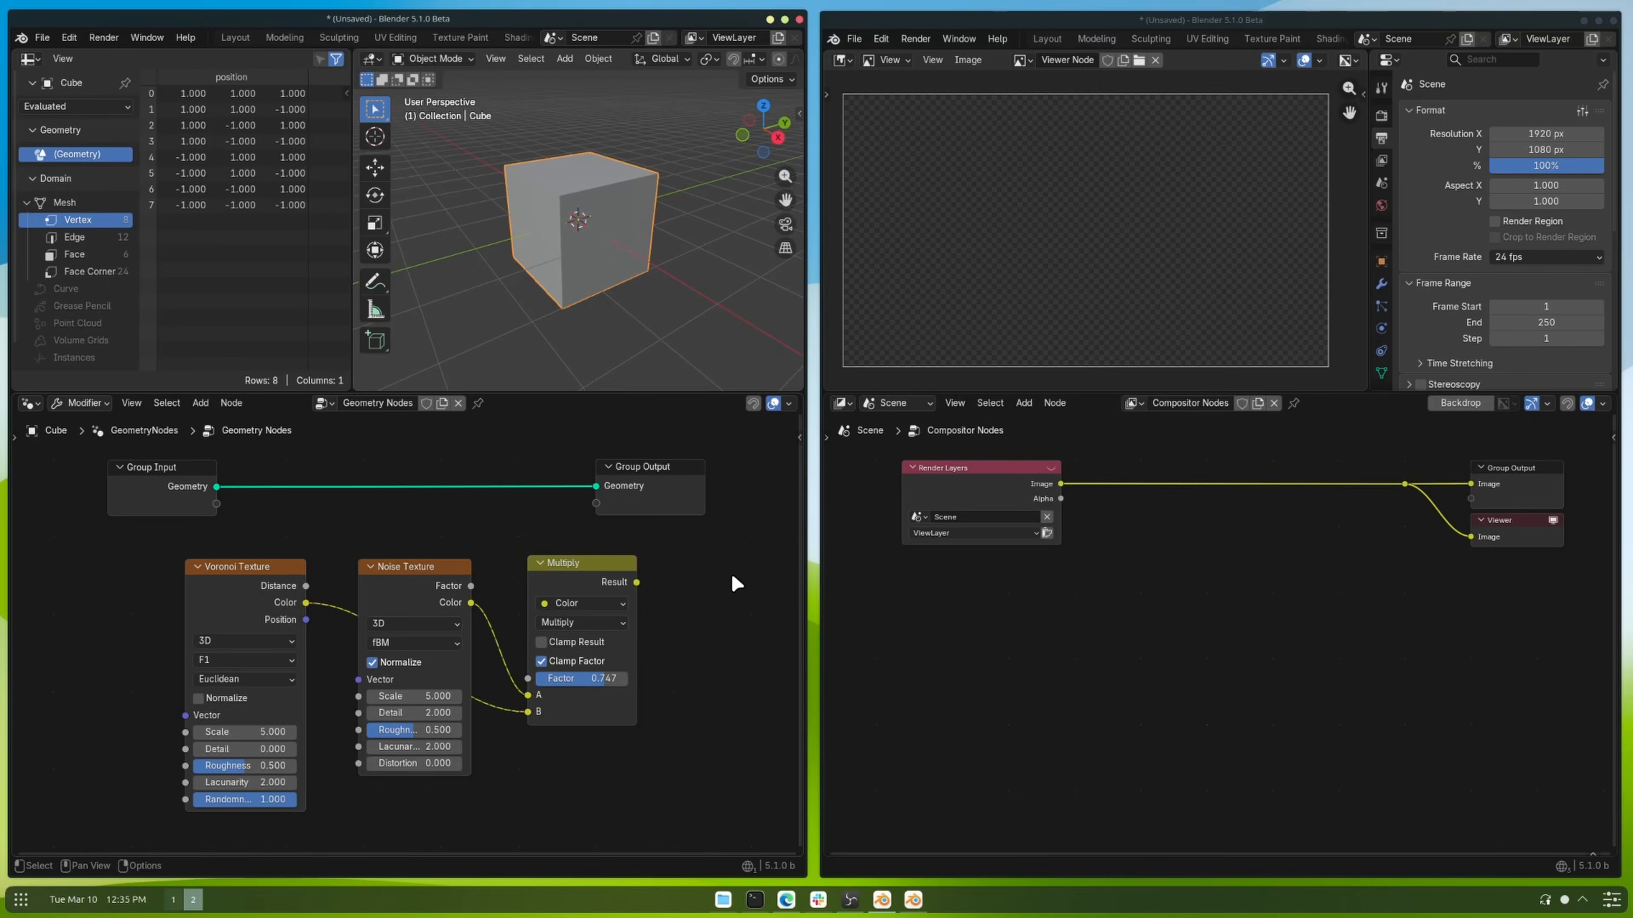
Step: Copy the Voronoi Texture, Noise Texture and Multiply nodes and paste them into the other Blender window's compositor node tree
drag(732, 577, 96, 699)
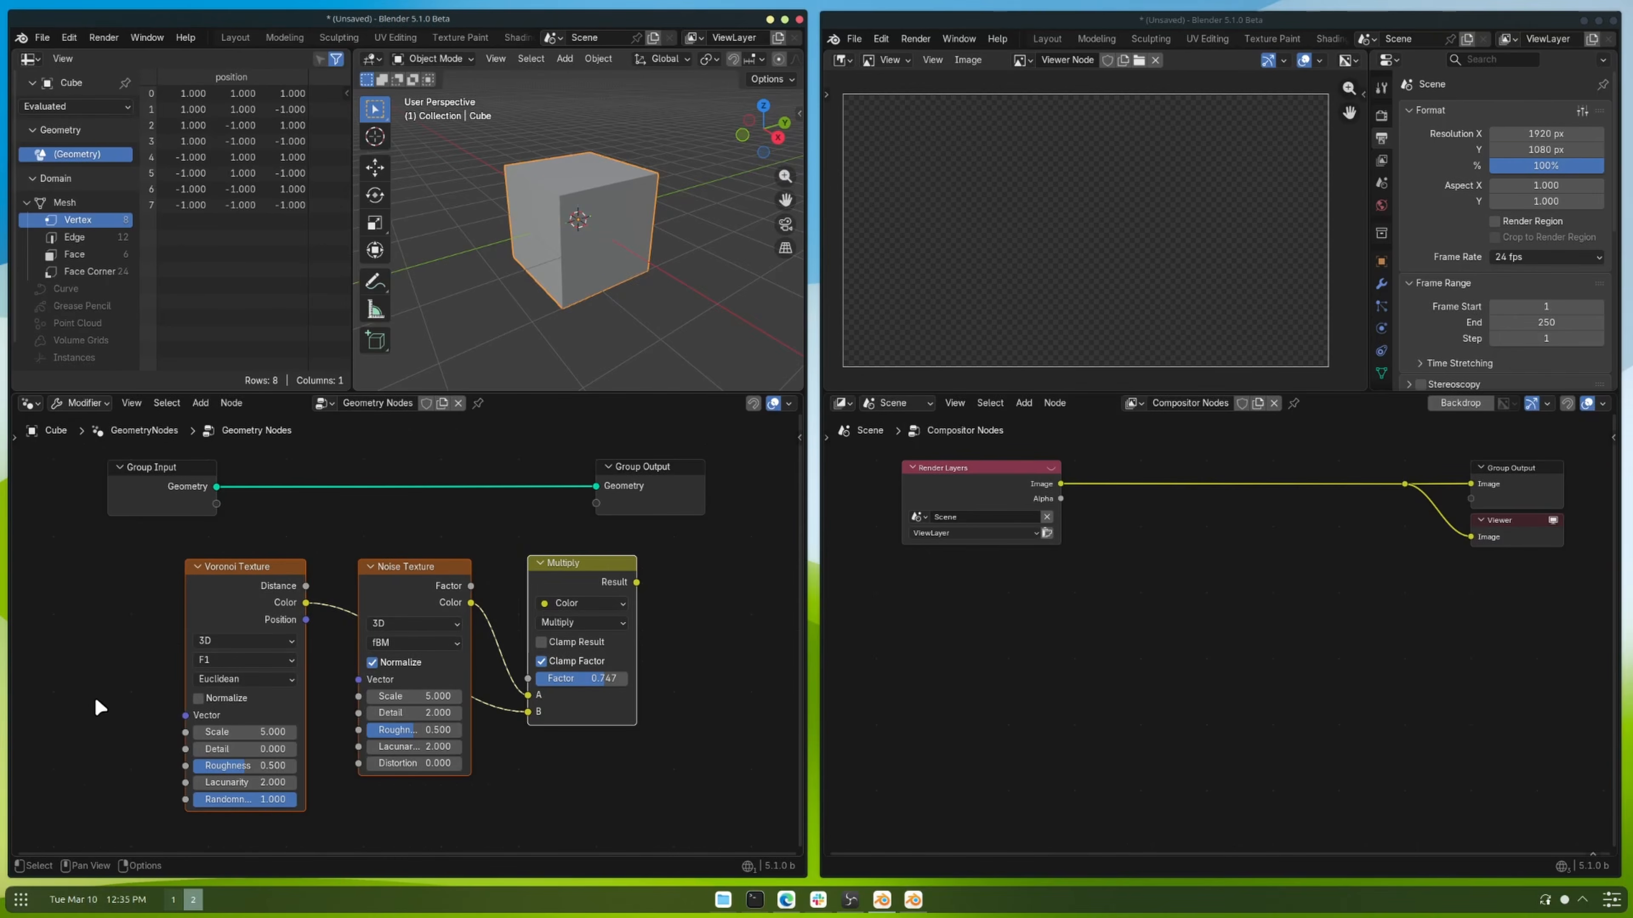
right_click(95, 696)
click(110, 581)
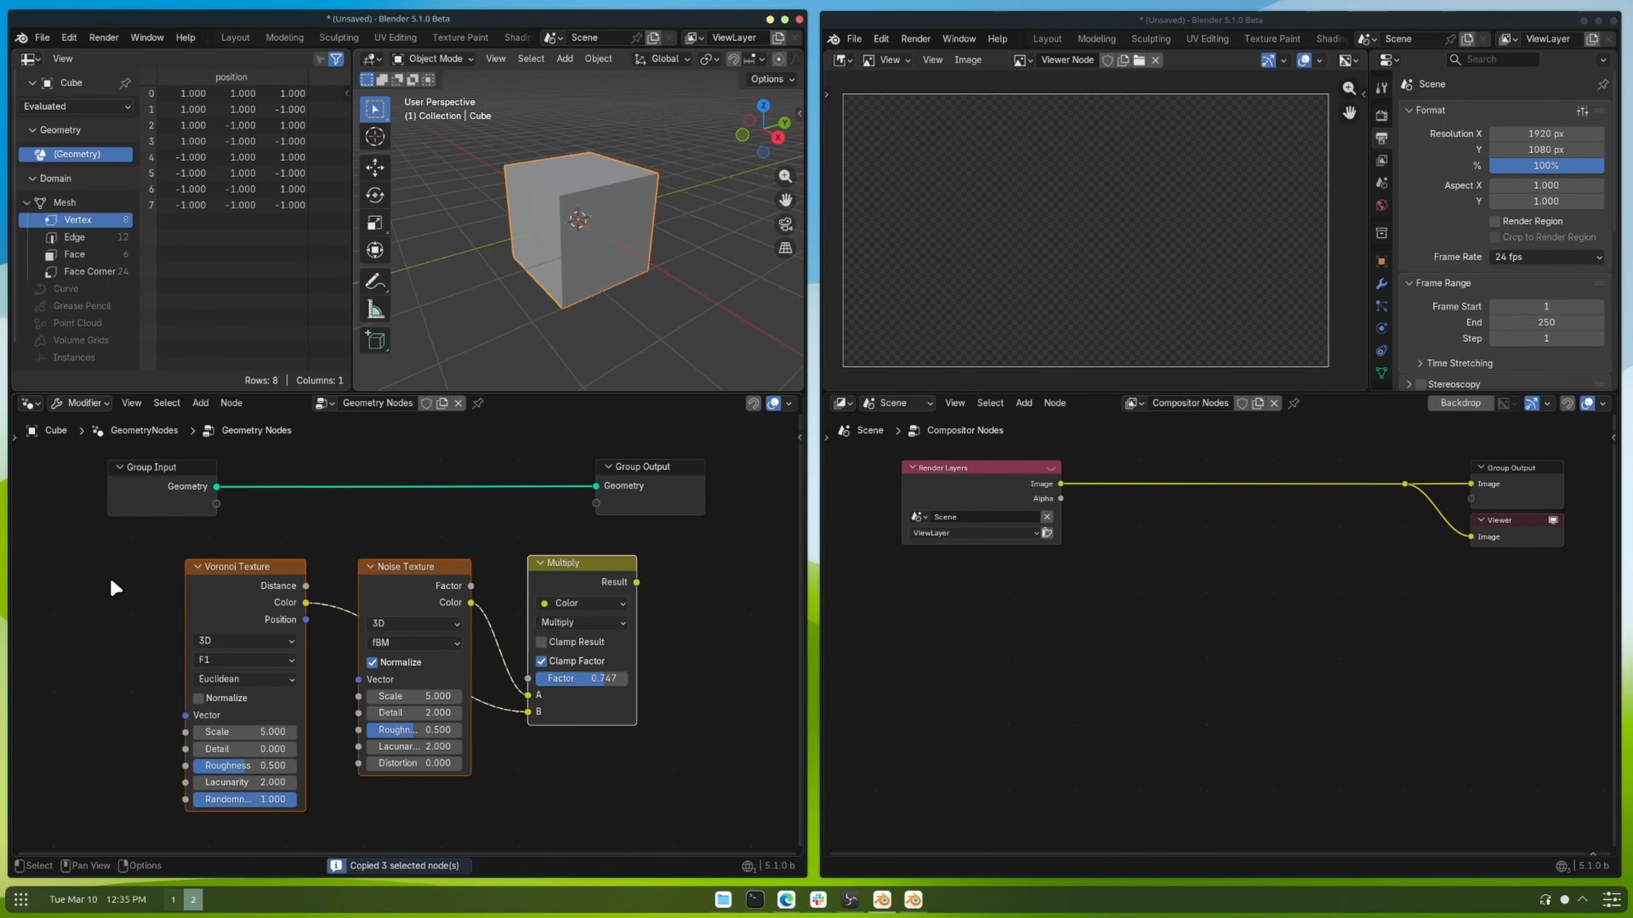
right_click(1216, 591)
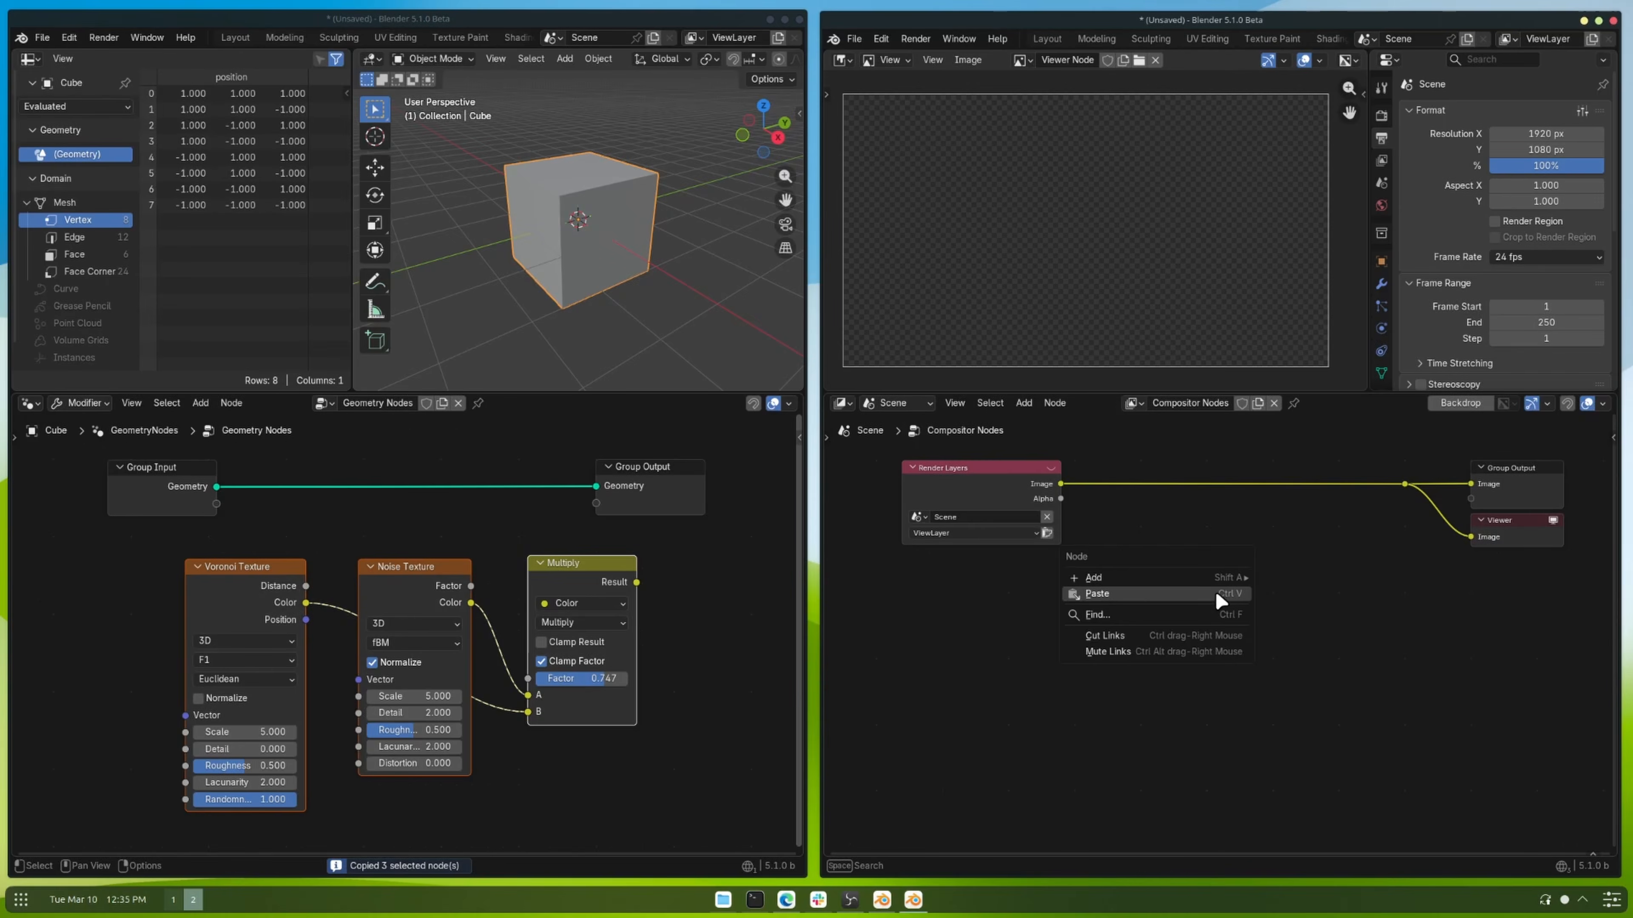
click(1216, 591)
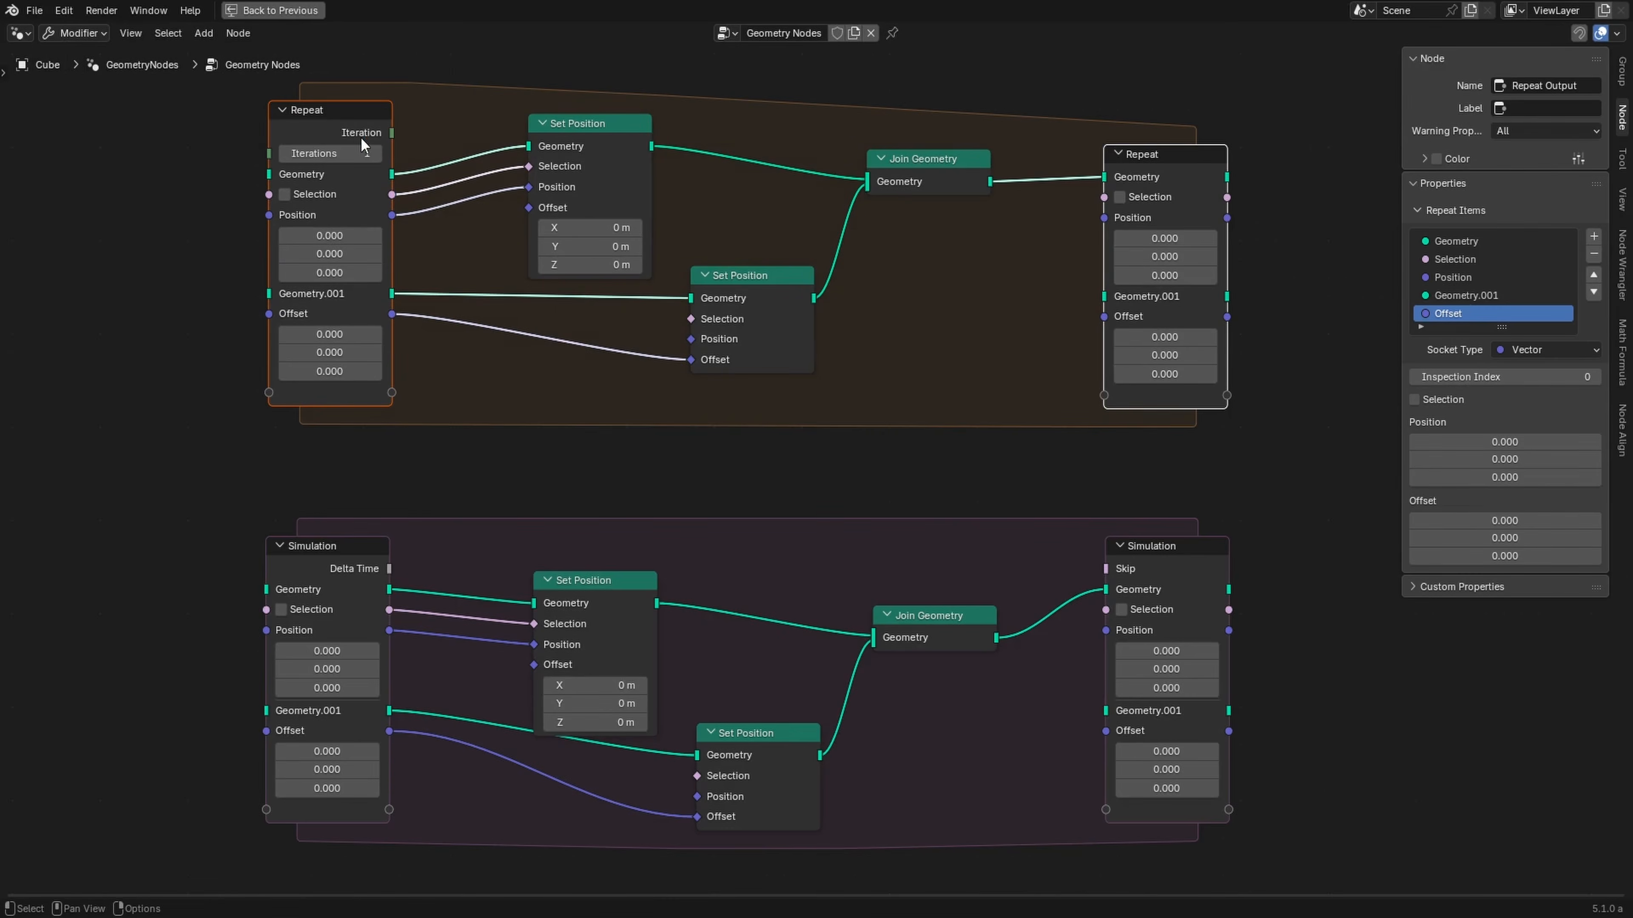
Step: Swap the Repeat zone around the Set Position and Join Geometry nodes for a Closure zone
key(shift+s)
text(closure)
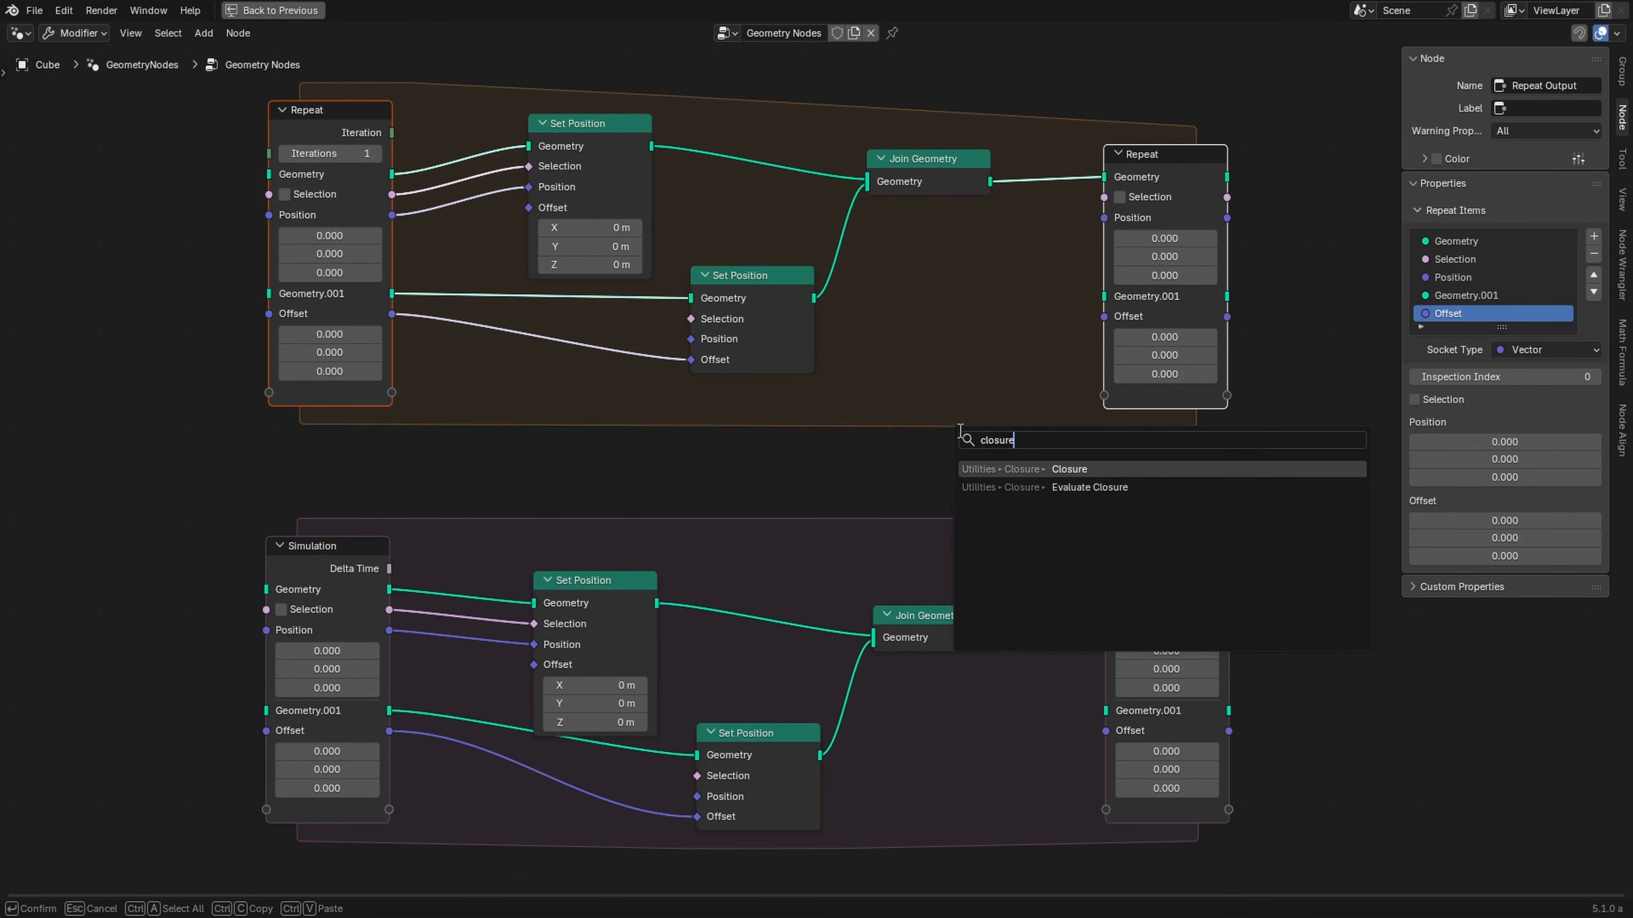
key(Return)
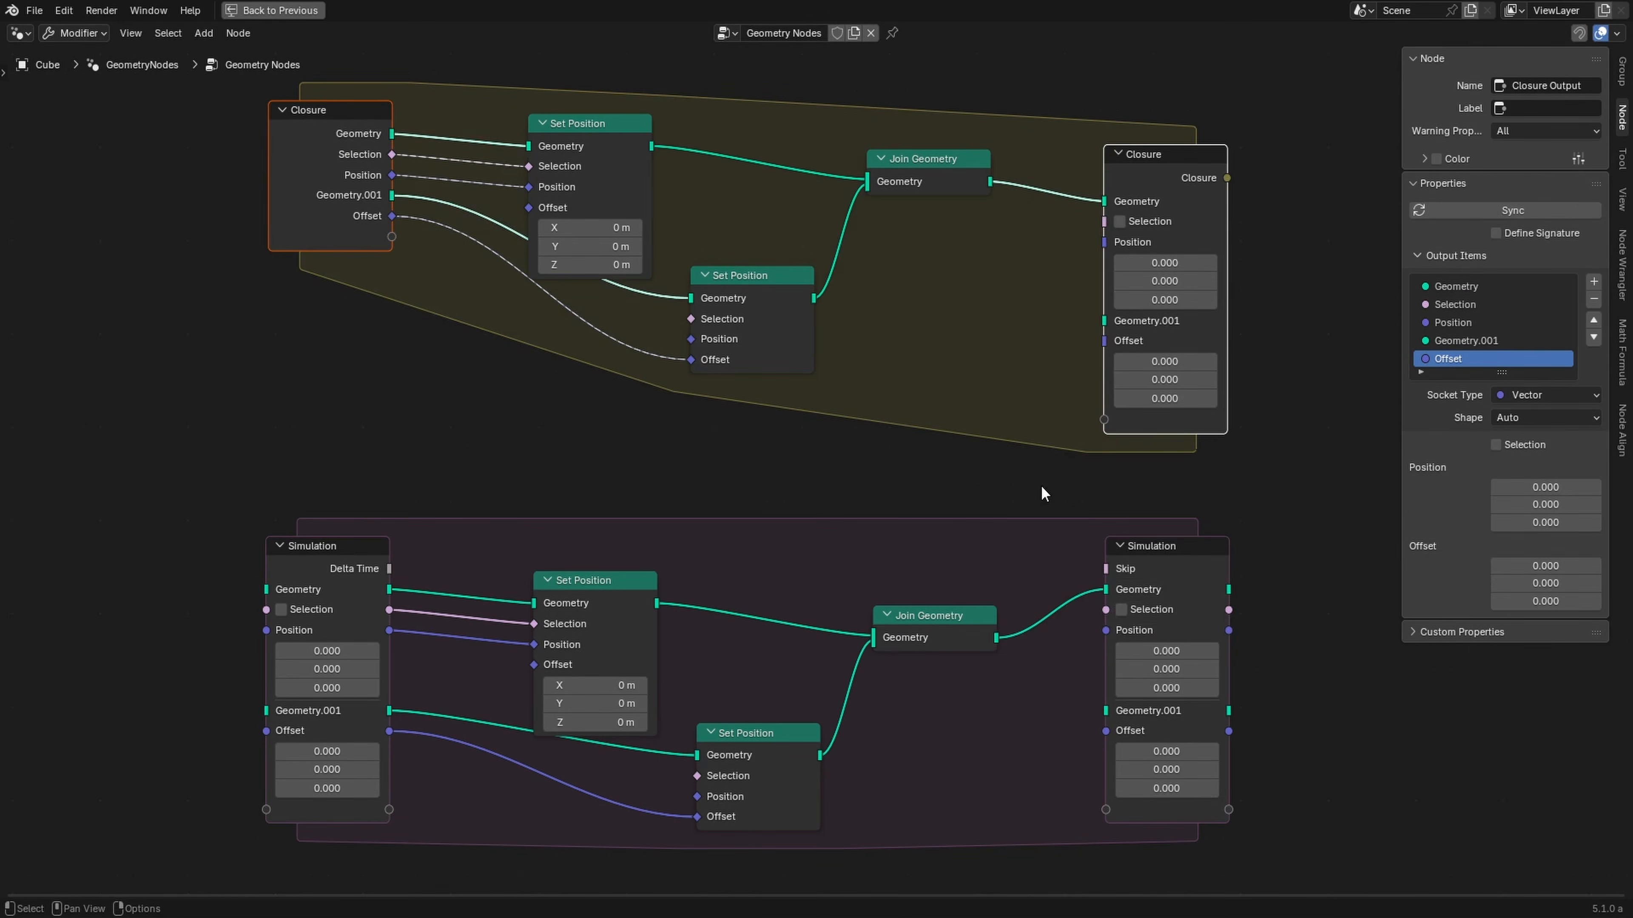
click(1161, 201)
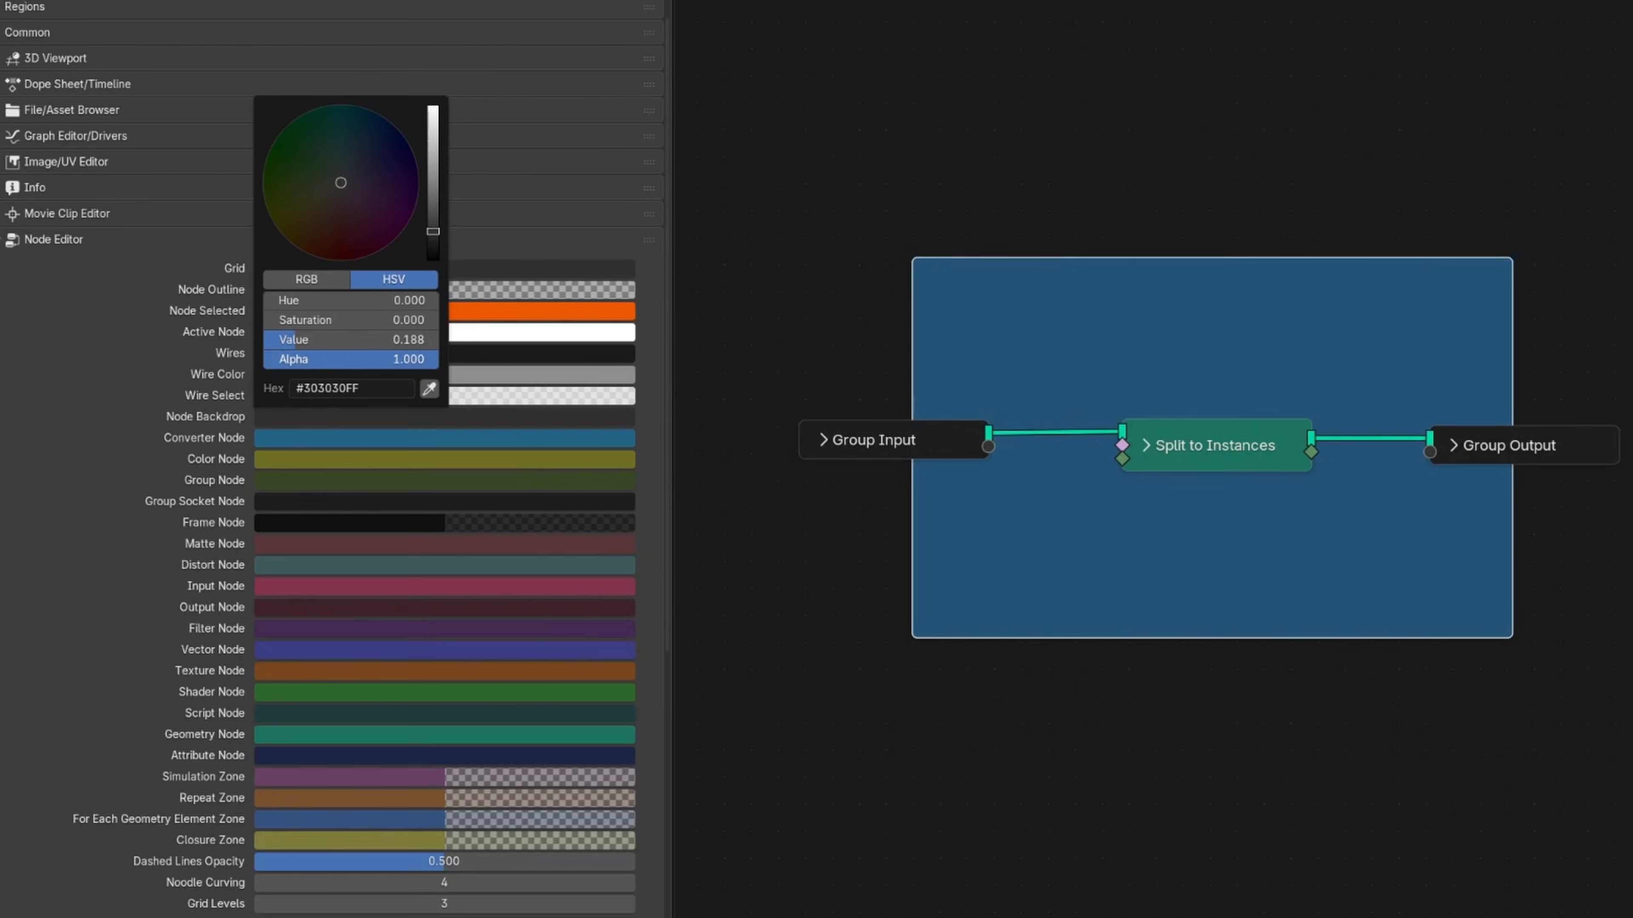
Step: Lower the alpha of the Node Backdrop theme colour for the Node Editor
drag(424, 358, 385, 359)
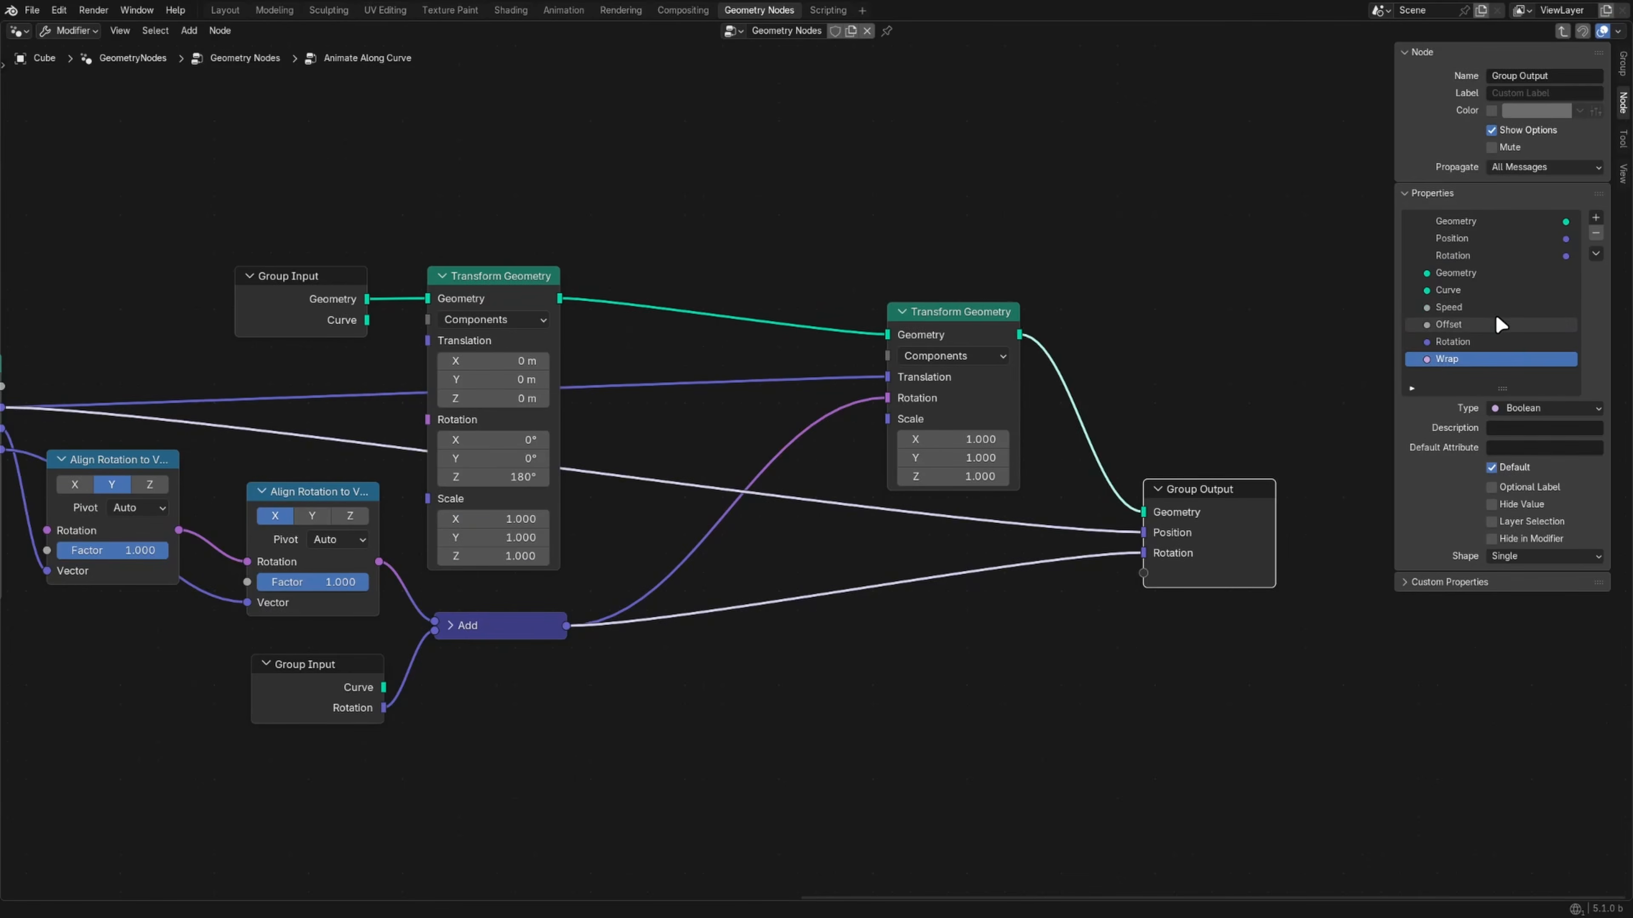
Step: Move the Offset, Rotation and Wrap group inputs together above Speed and pick another subtype for Offset
shift+click(1497, 318)
drag(1497, 317, 1496, 292)
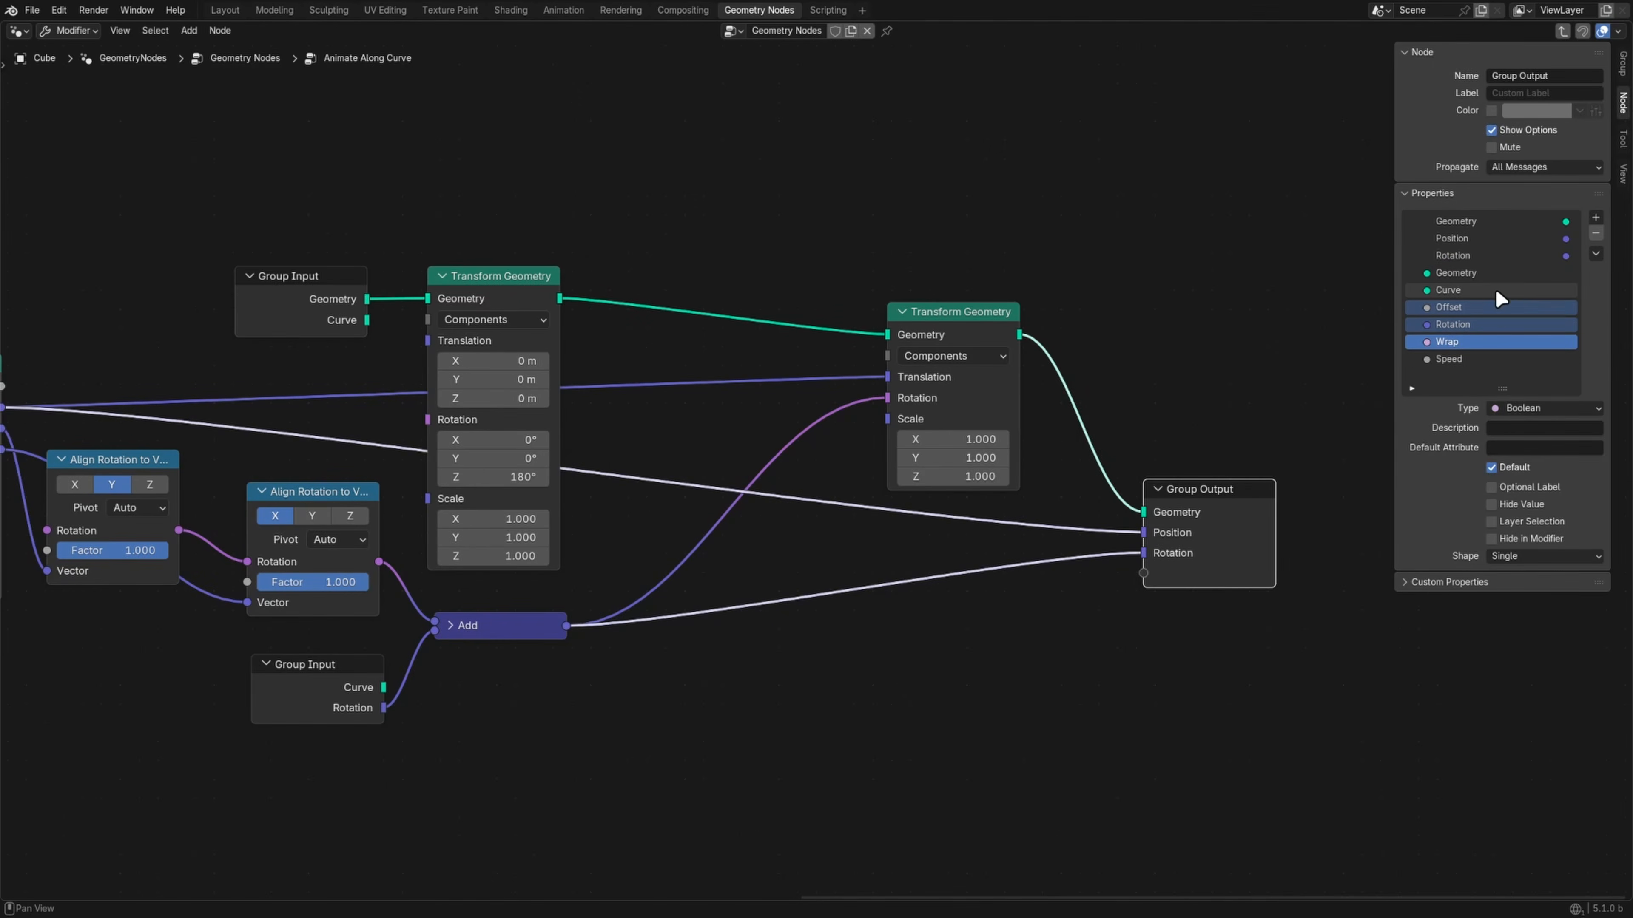
click(1496, 307)
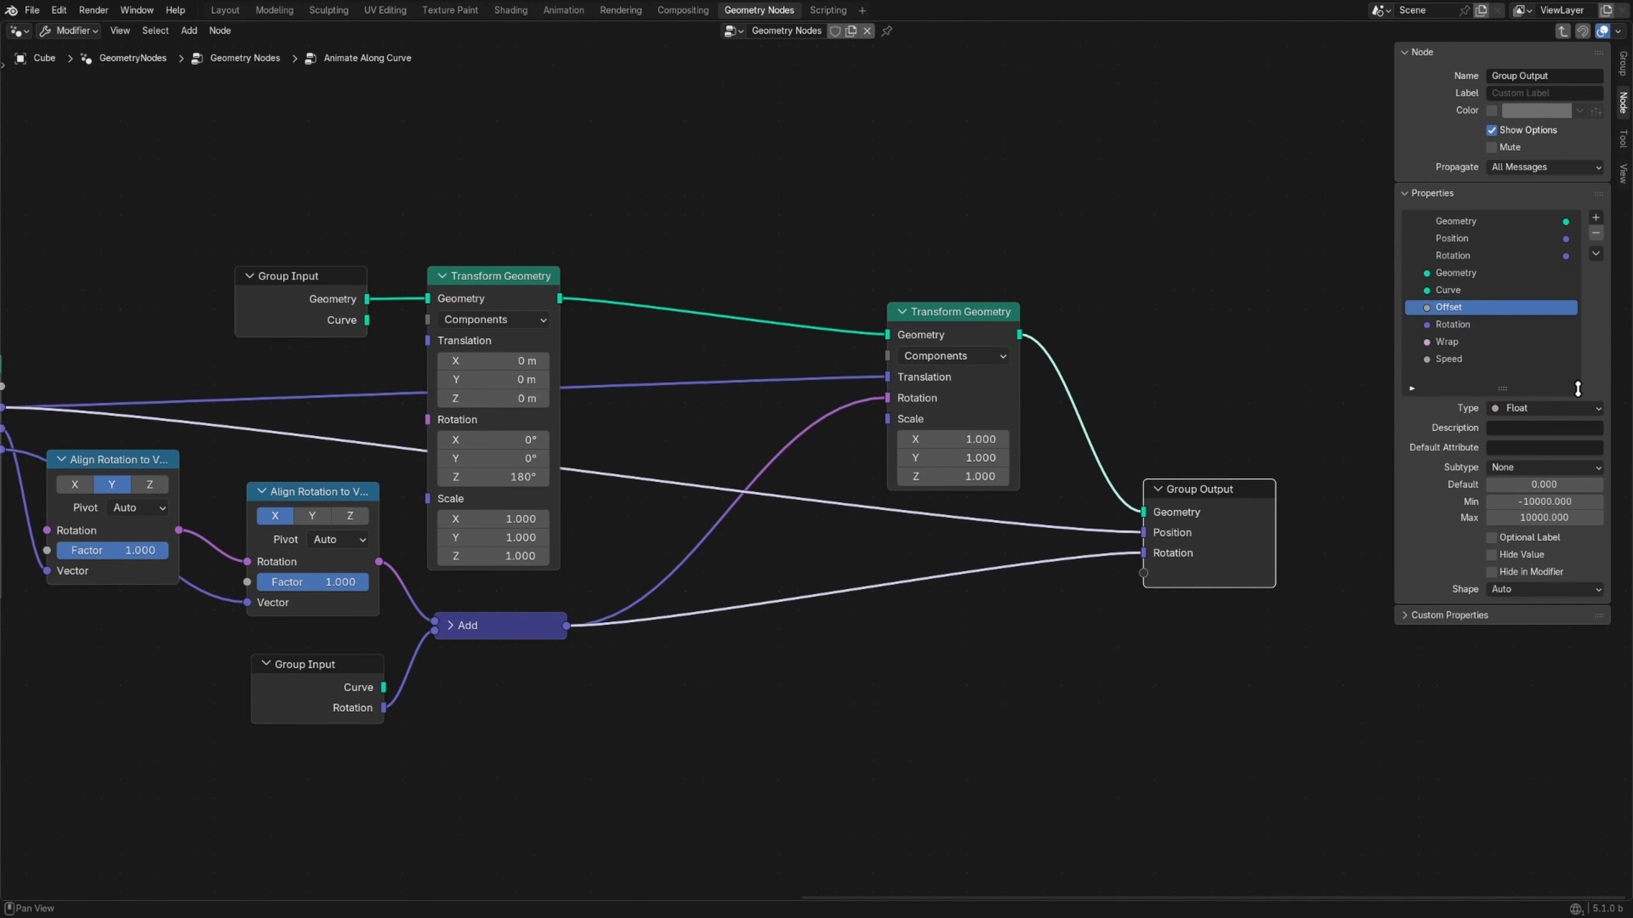
click(1582, 468)
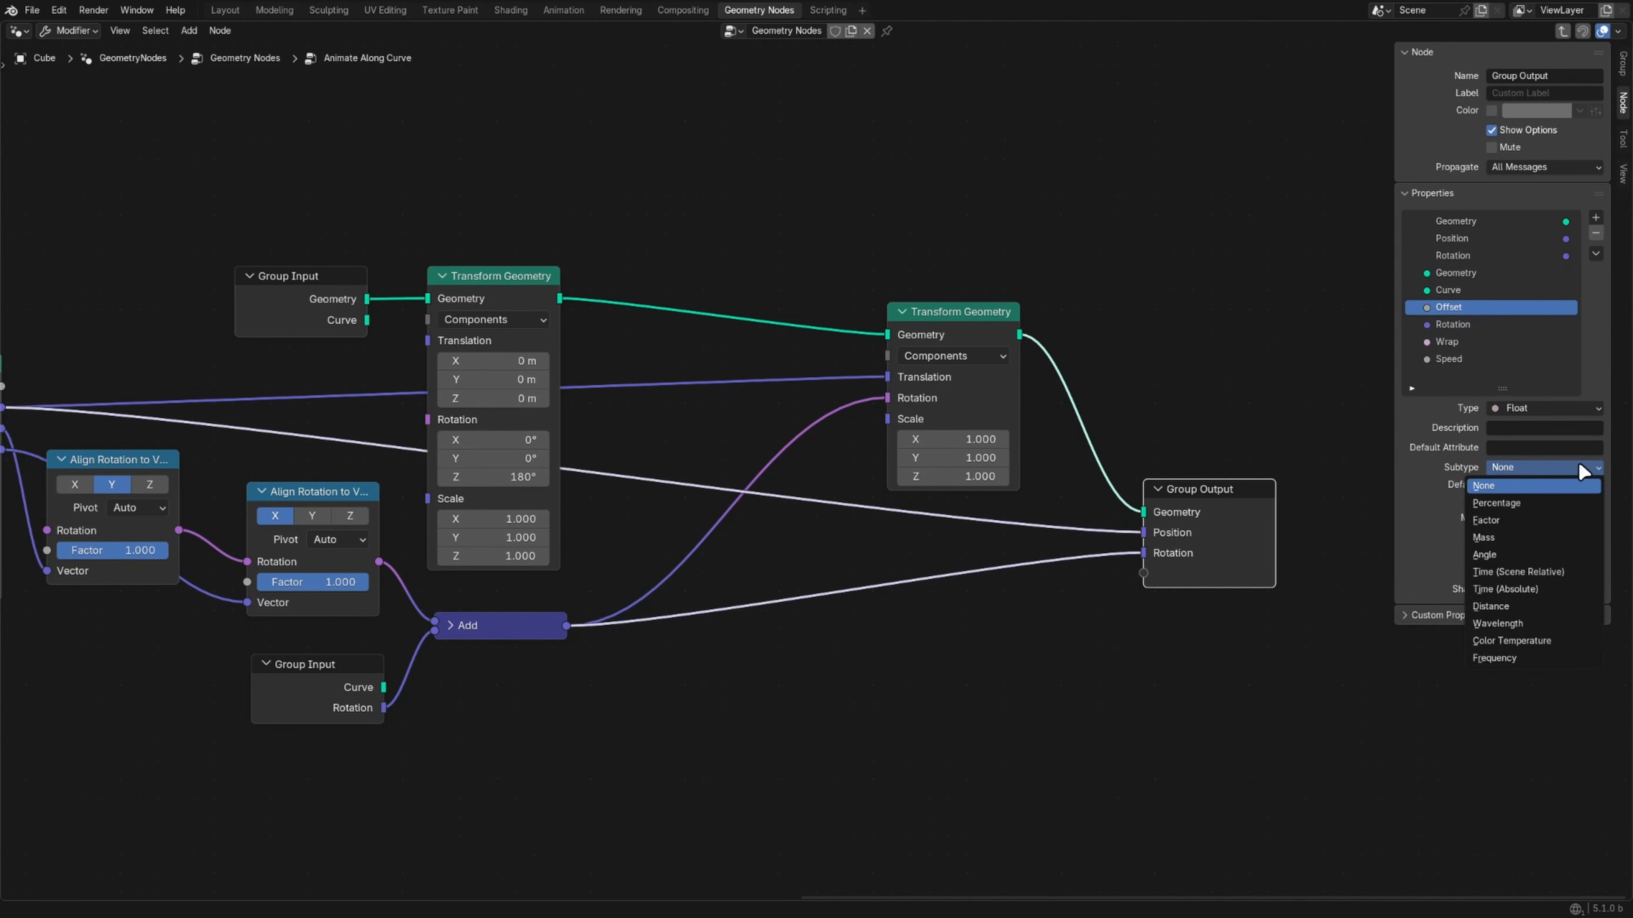
click(1557, 526)
Step: Select the X-axis Align Rotation to Vector node, mute and unmute it, and toggle its Show Options setting
click(346, 499)
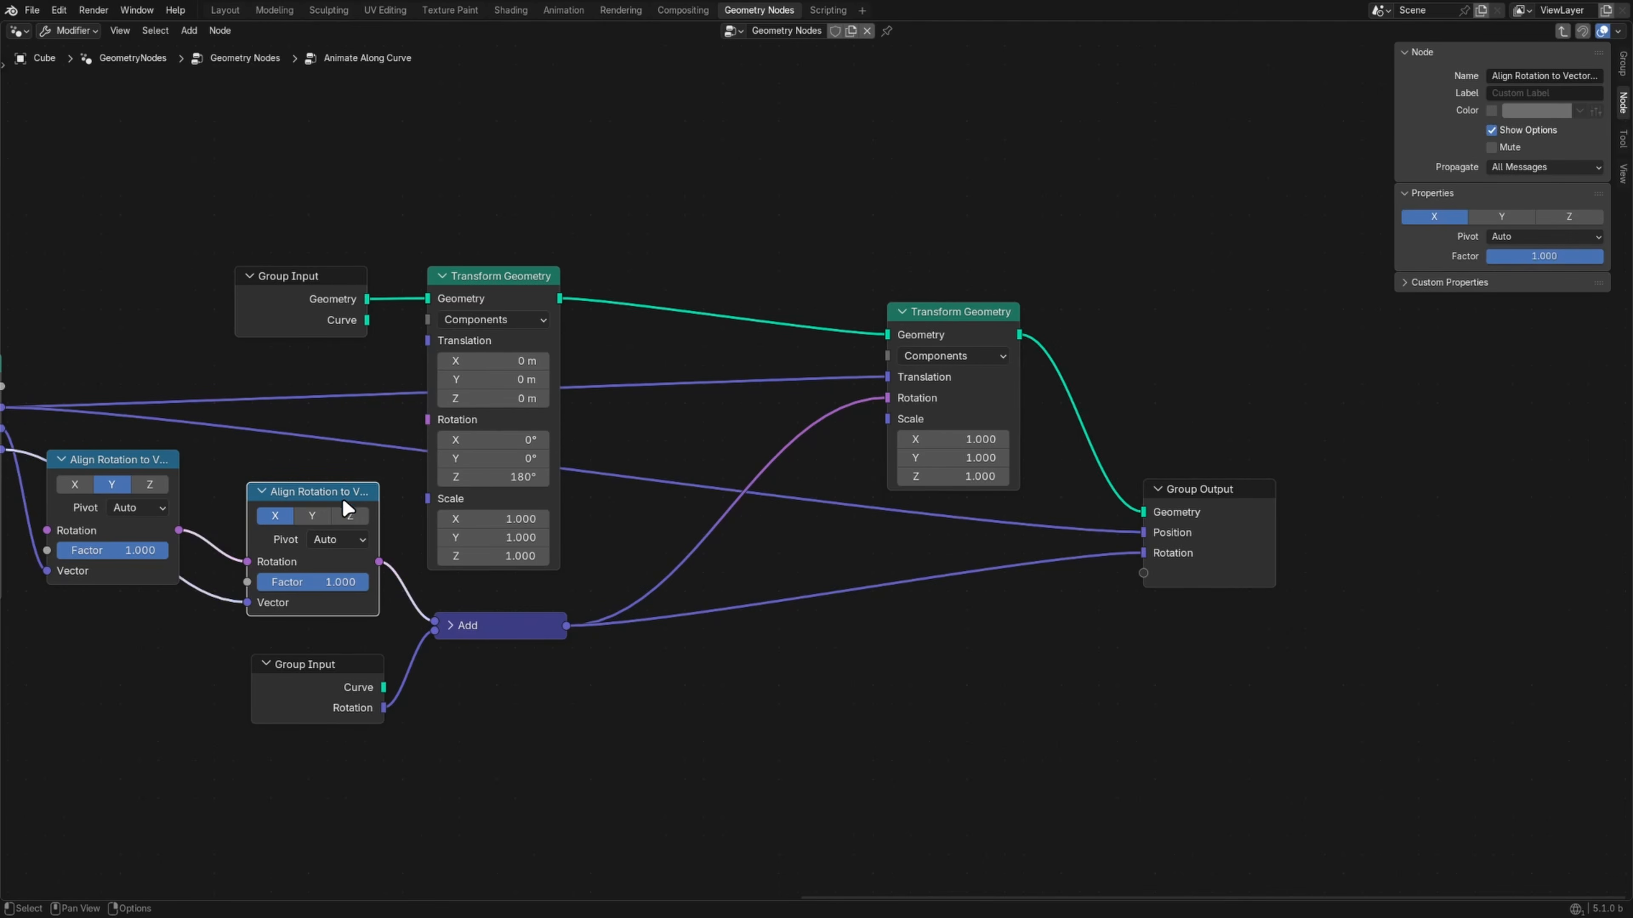
click(1552, 143)
click(1552, 143)
click(1555, 131)
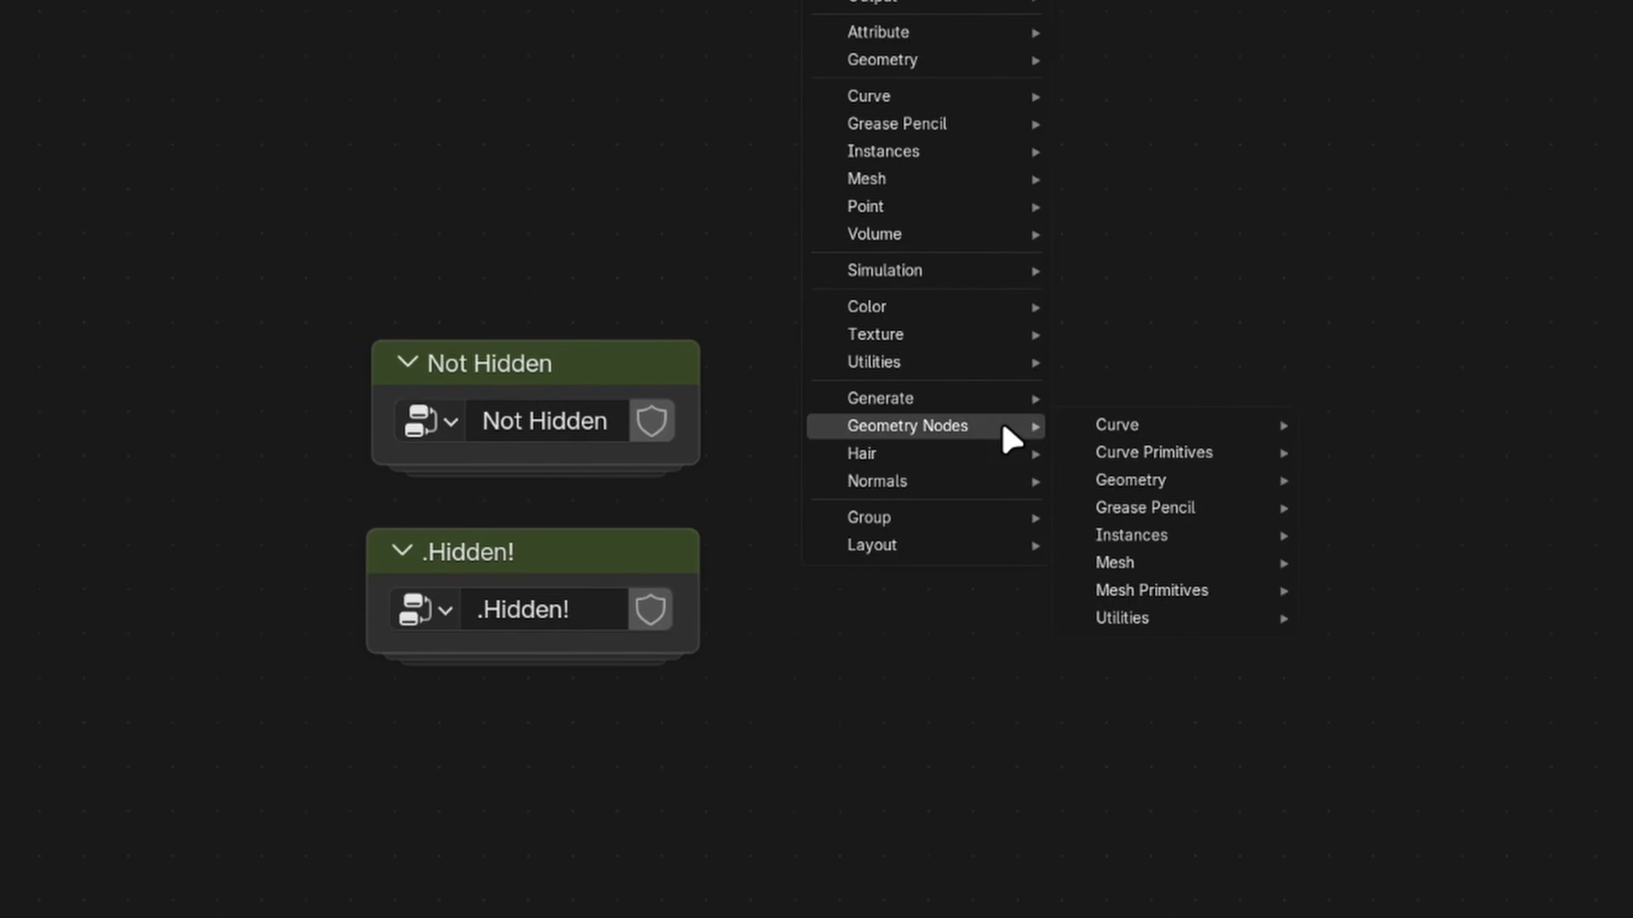
Step: Look through the node groups that can be added to the geometry node tree
mouse_move(1006, 524)
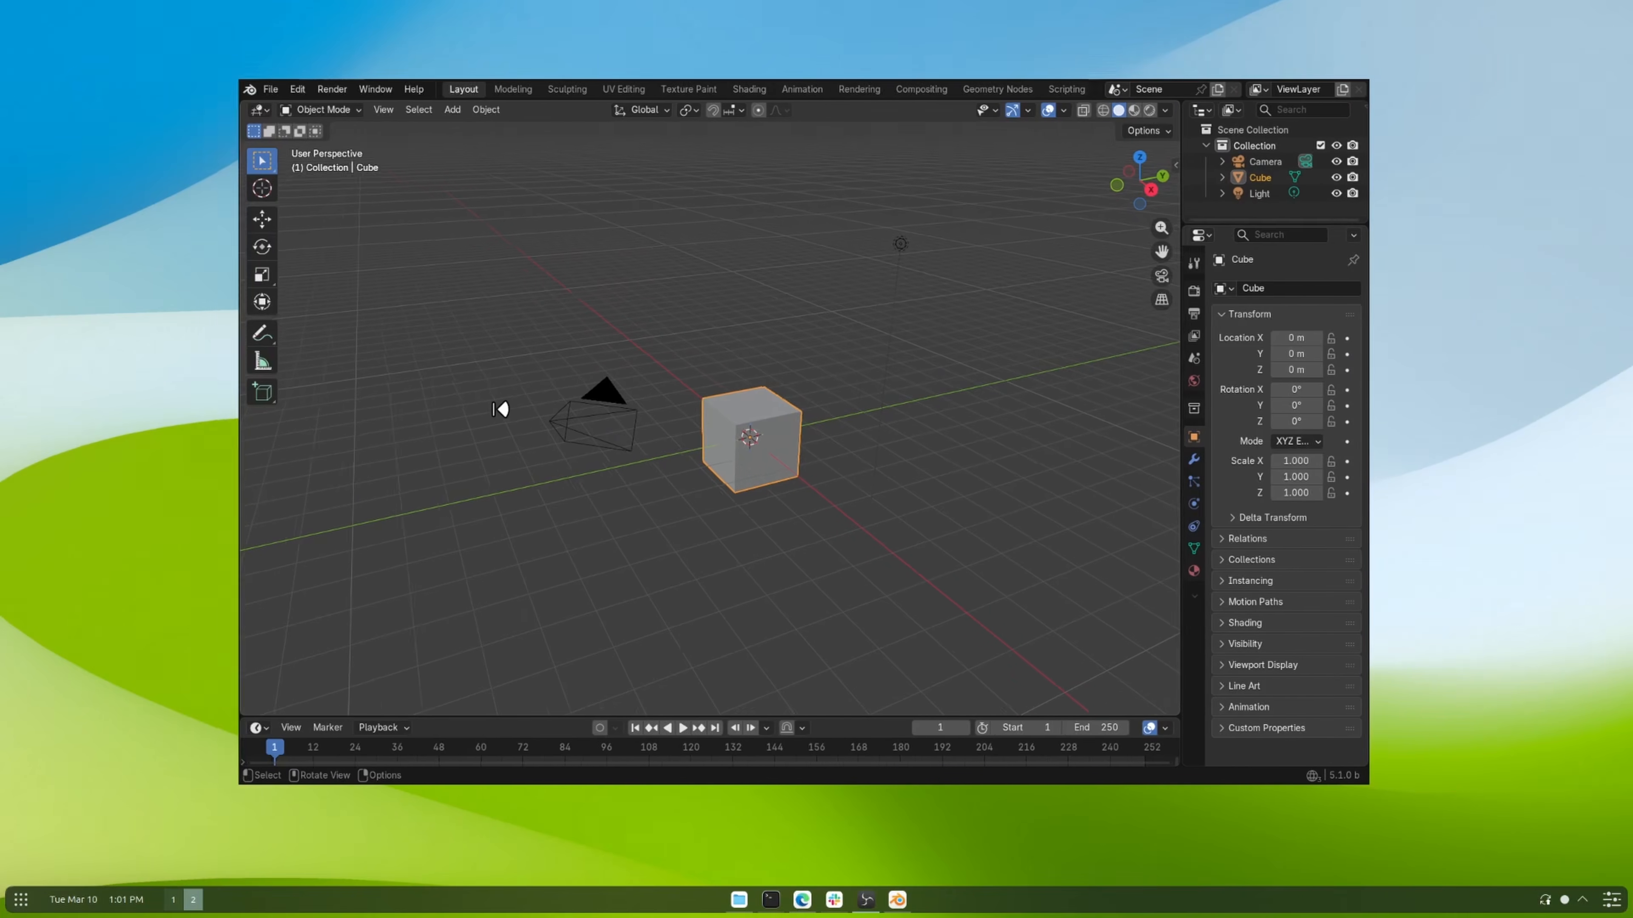
Step: Move the Blender window slightly across the desktop
mouse_move(770, 412)
super+mouse_down()
mouse_move(755, 434)
mouse_move(779, 390)
mouse_move(794, 404)
super+mouse_up()
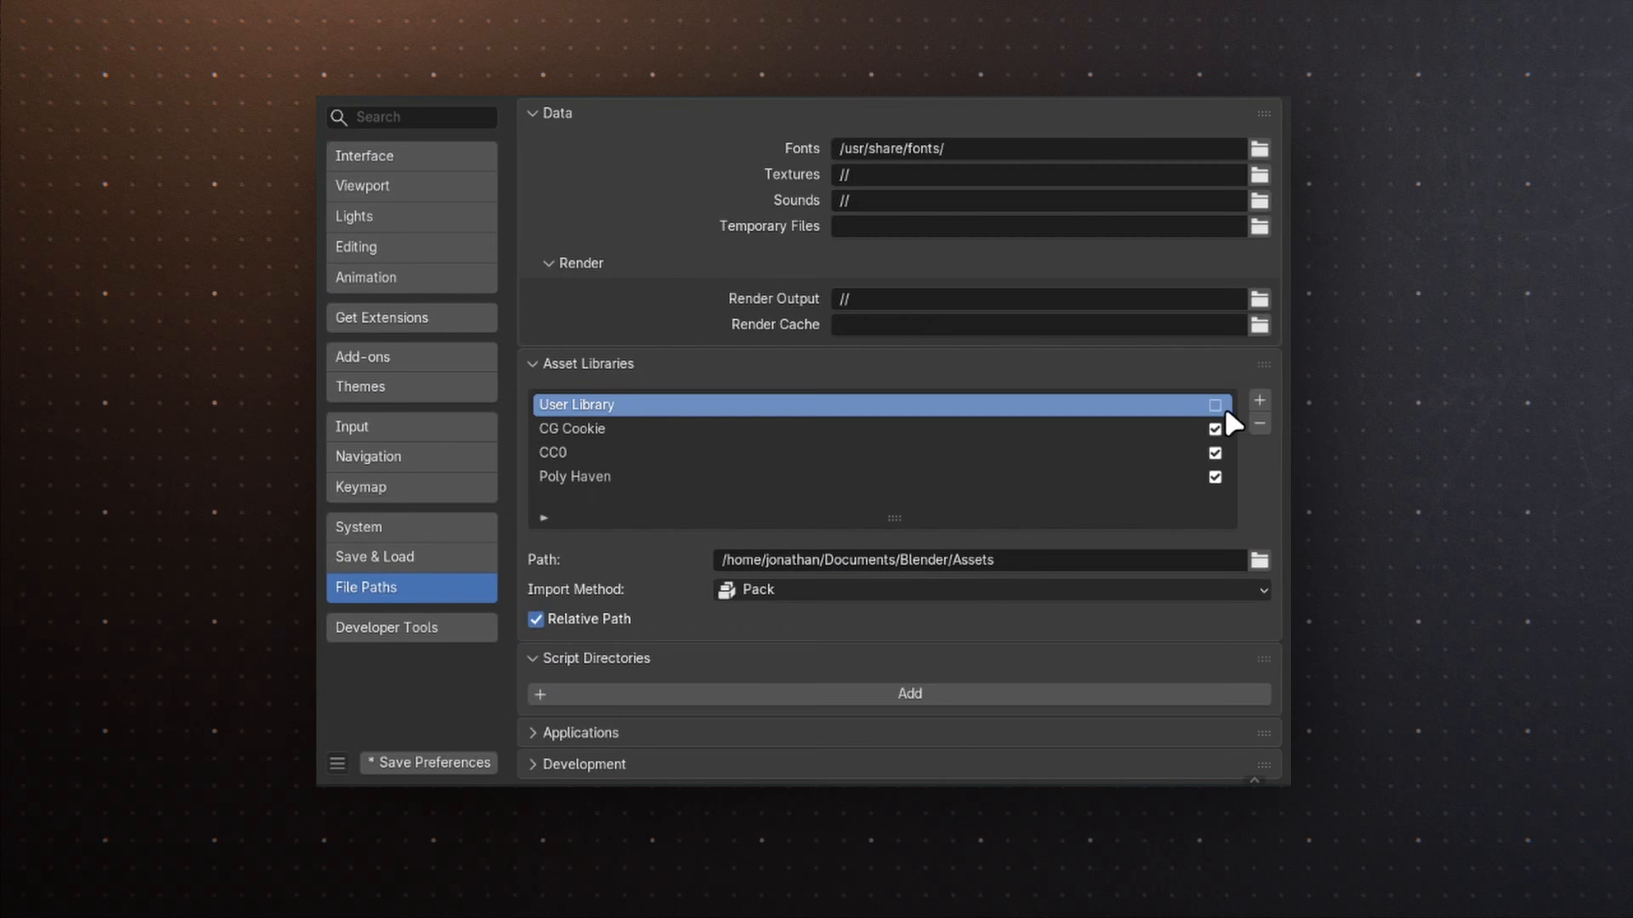
Step: Disable the CC0 asset library in the preferences
click(1215, 453)
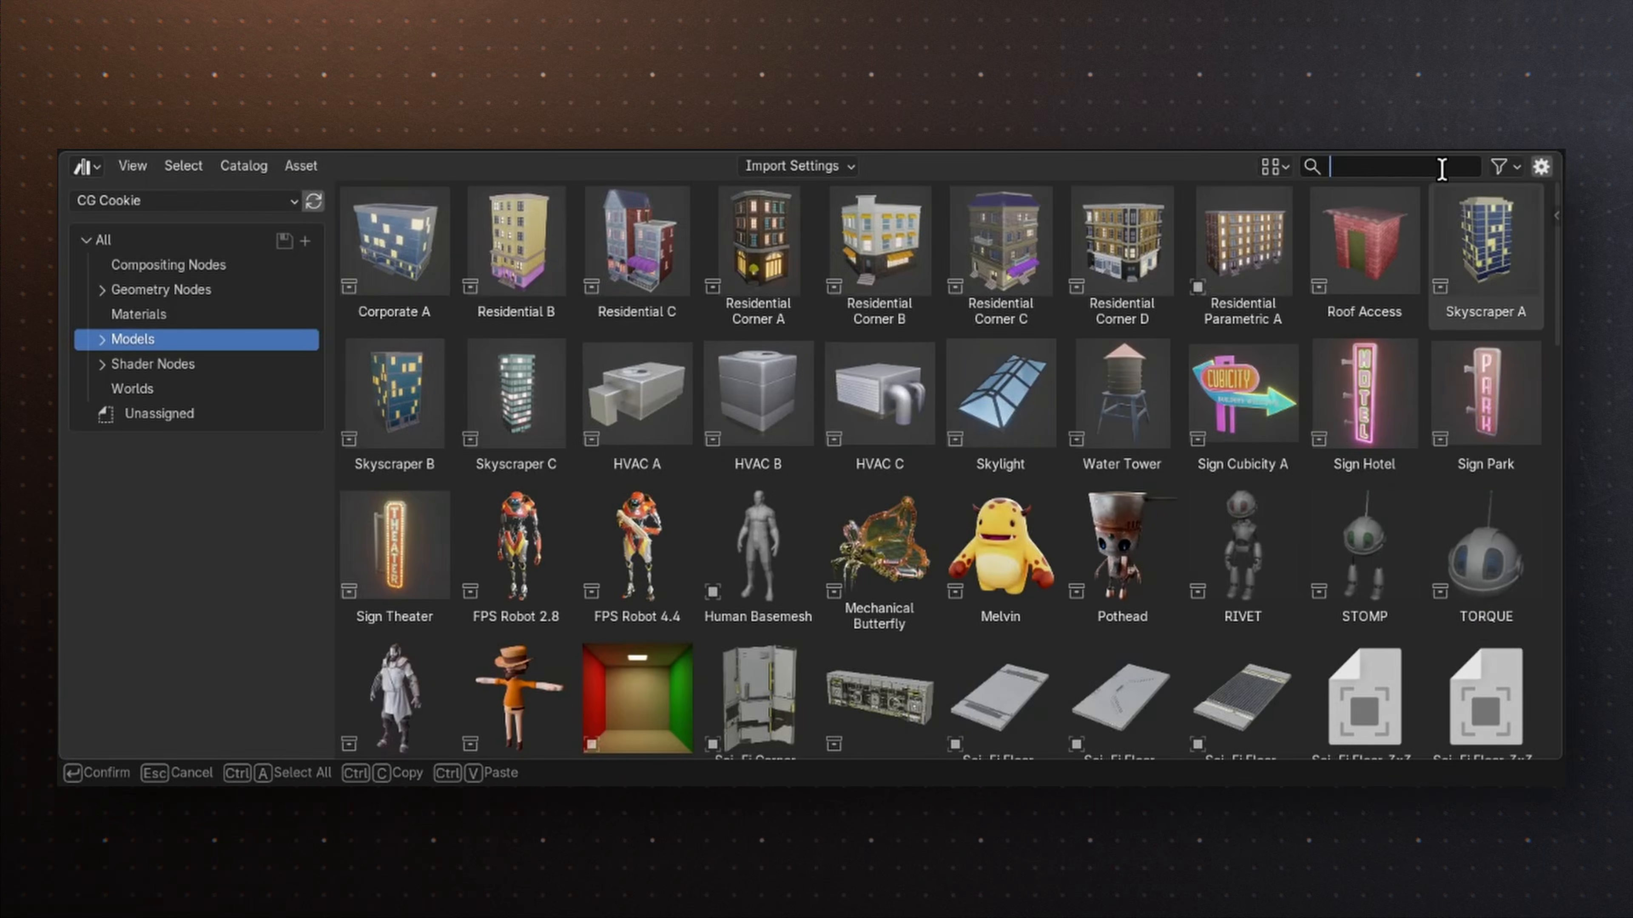
Step: Search the CG Cookie model assets for "Melven", clear the search and search for "Wi" instead
text(Mel)
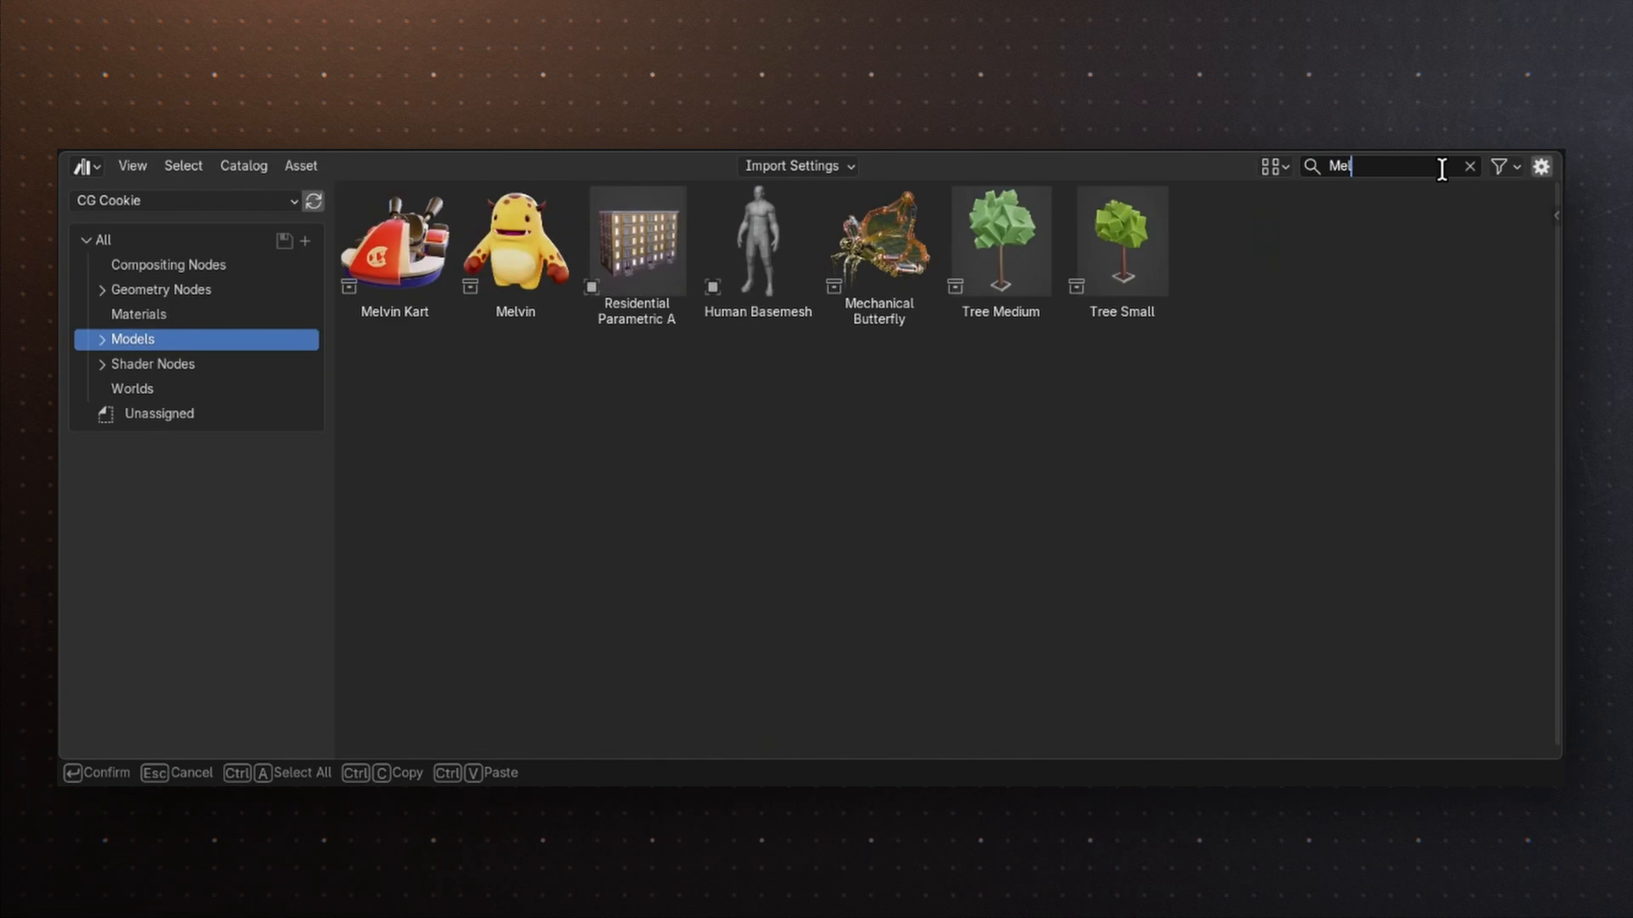
text(ven)
key(ctrl+a)
key(BackSpace)
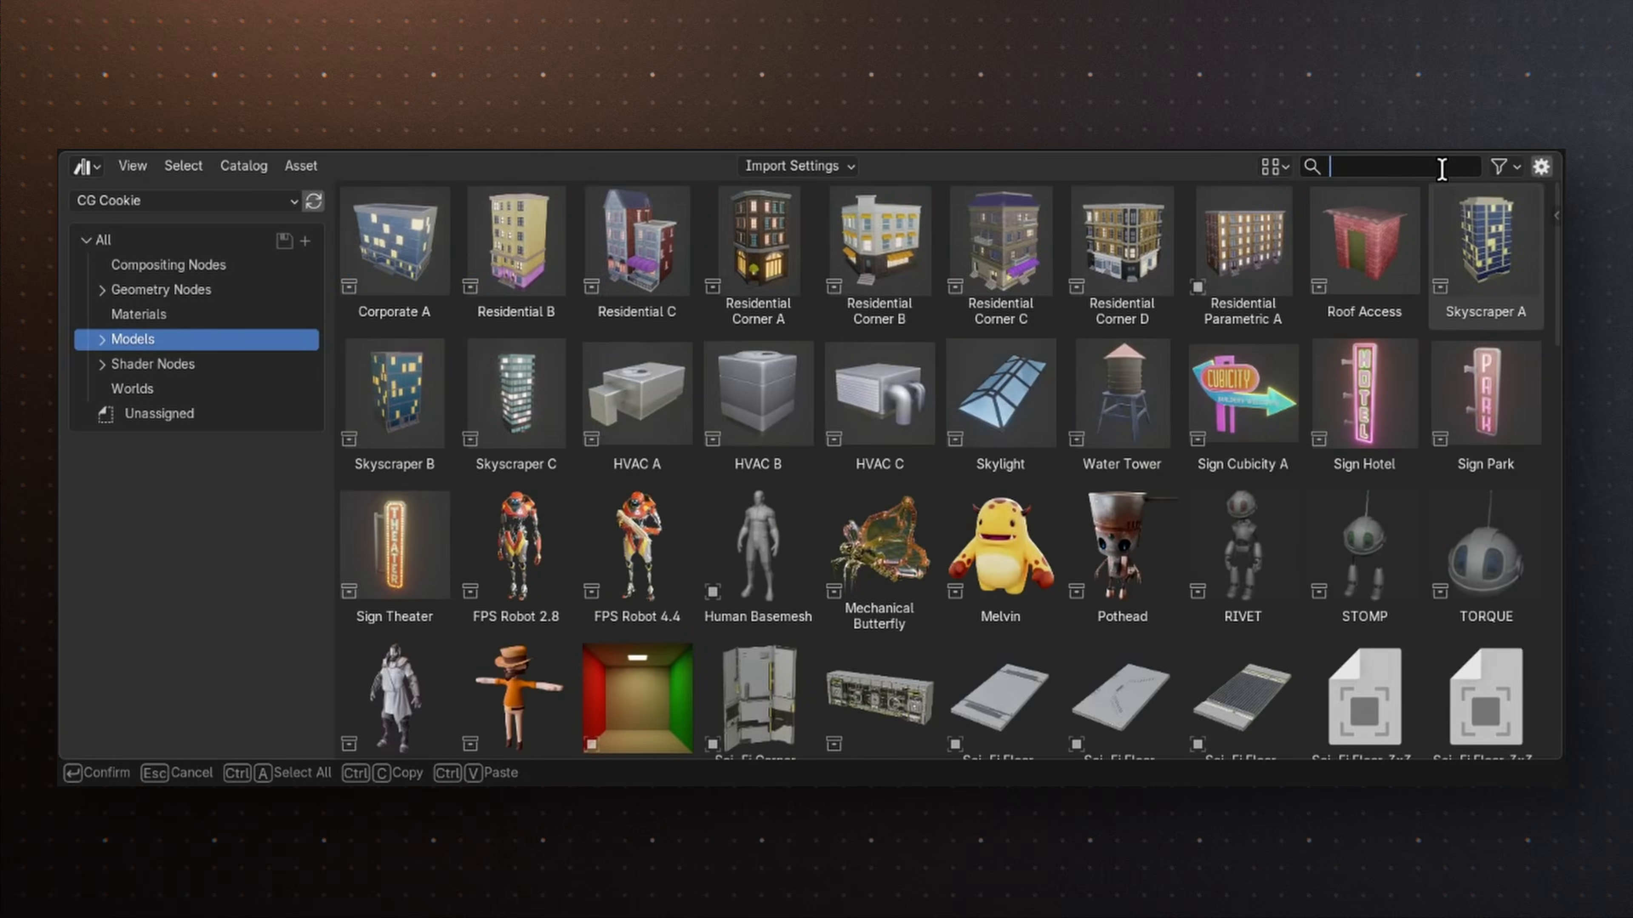
text(Wi)
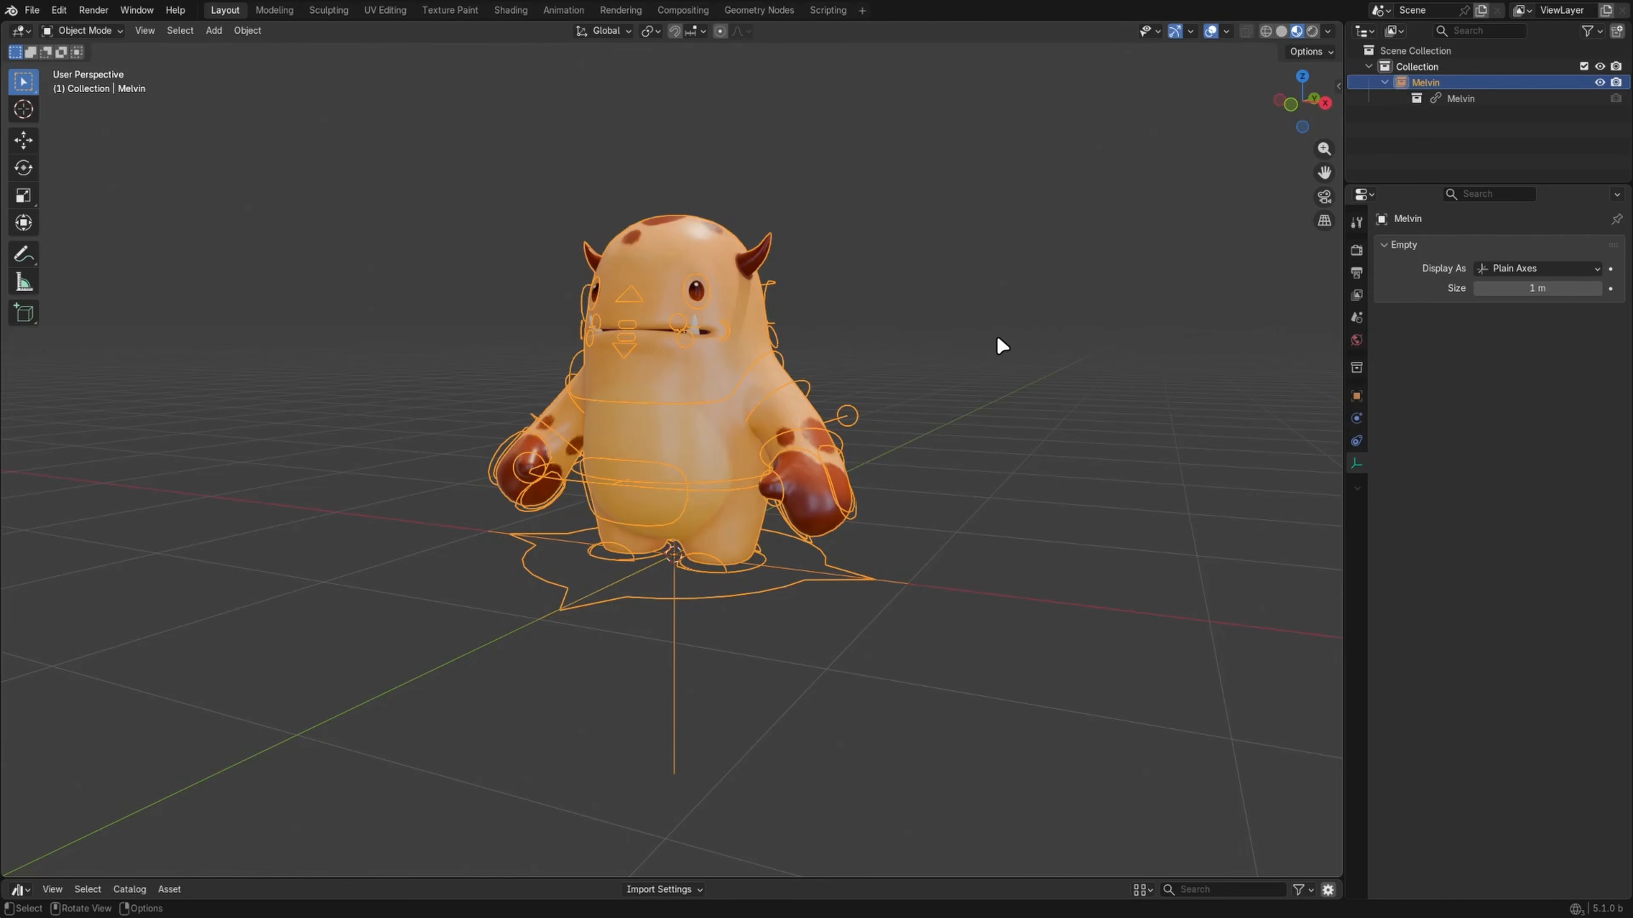
Step: Delete the Melvin collection instance from the scene, undo the deletion and delete it again
key(Delete)
key(ctrl+z)
key(Delete)
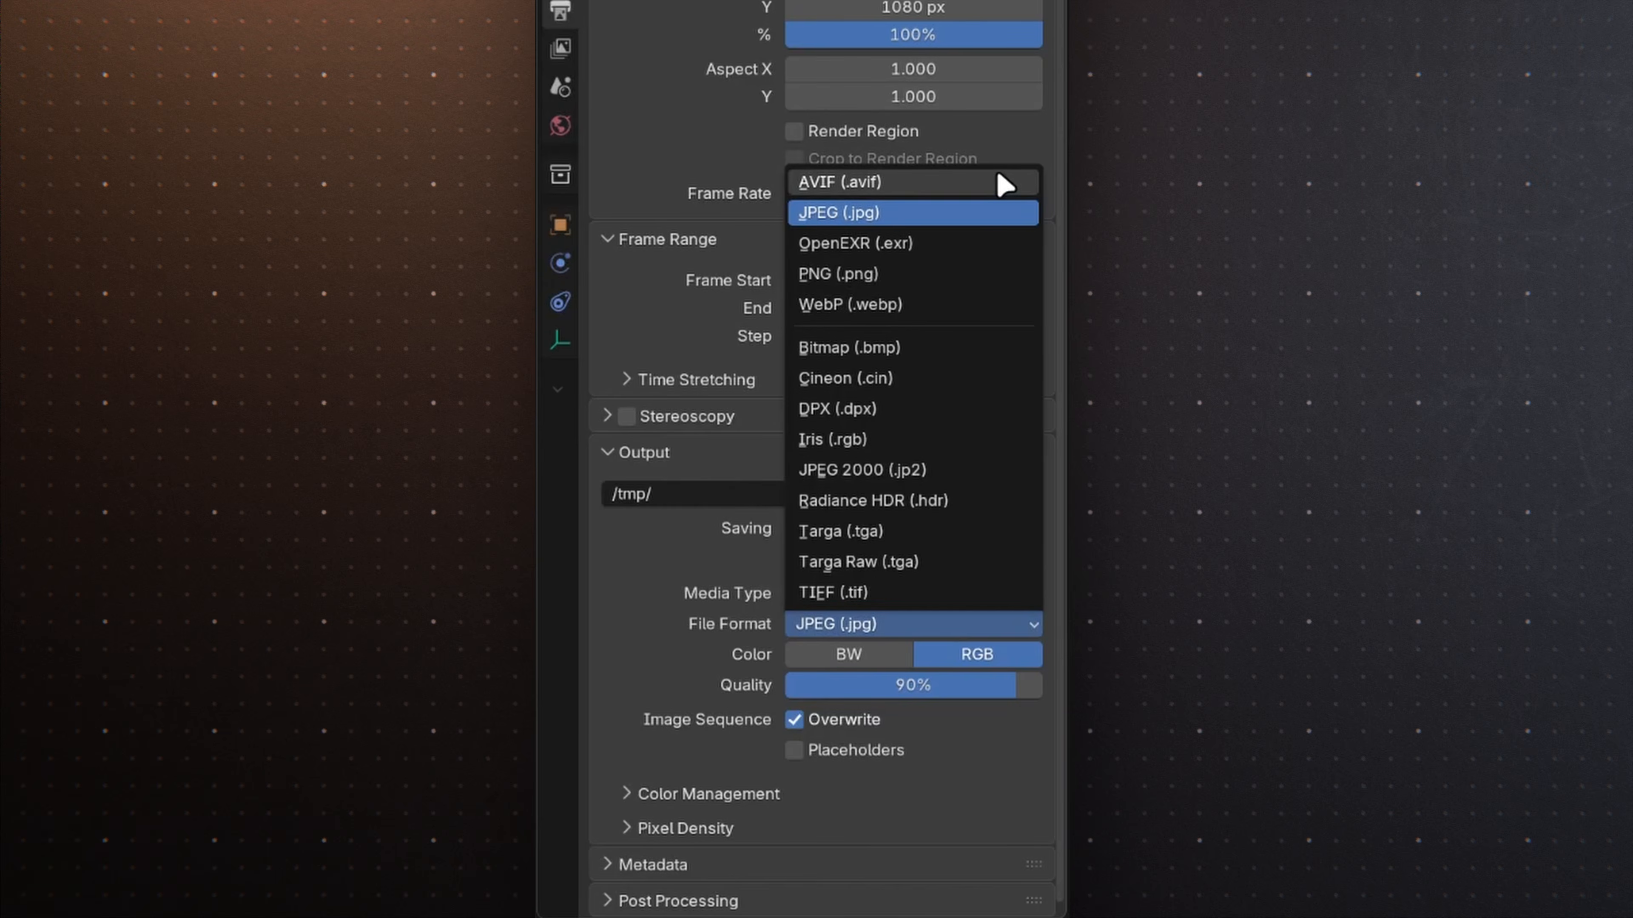
Step: Set the output file format to AVIF with RGBA colour and a 12-bit colour depth
click(1002, 183)
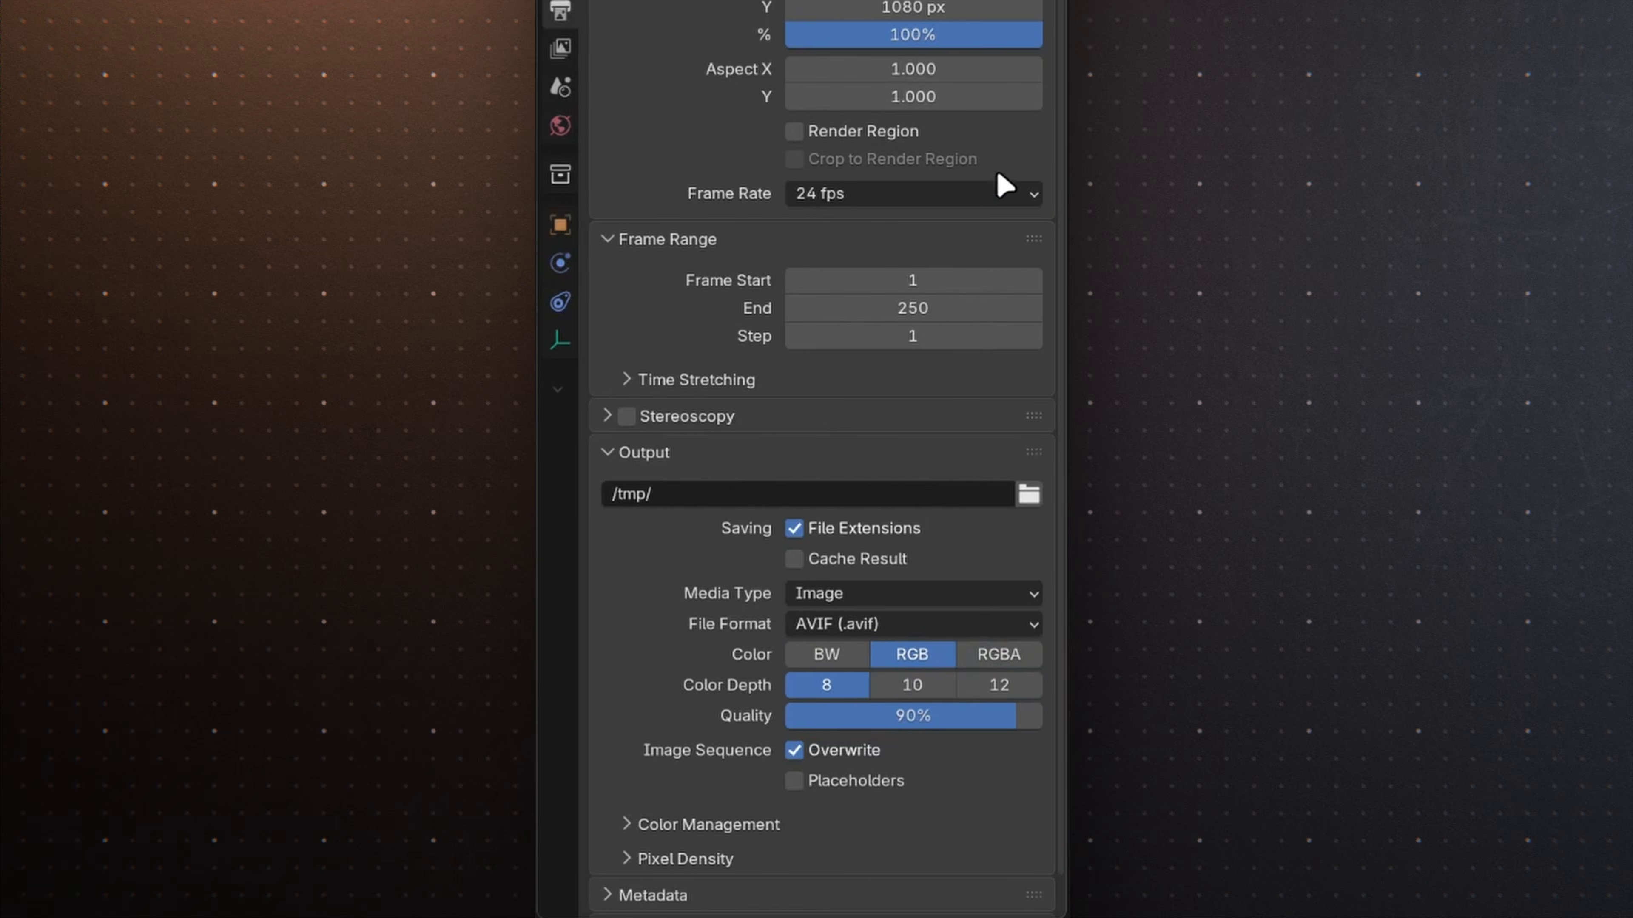
click(1028, 655)
click(1032, 682)
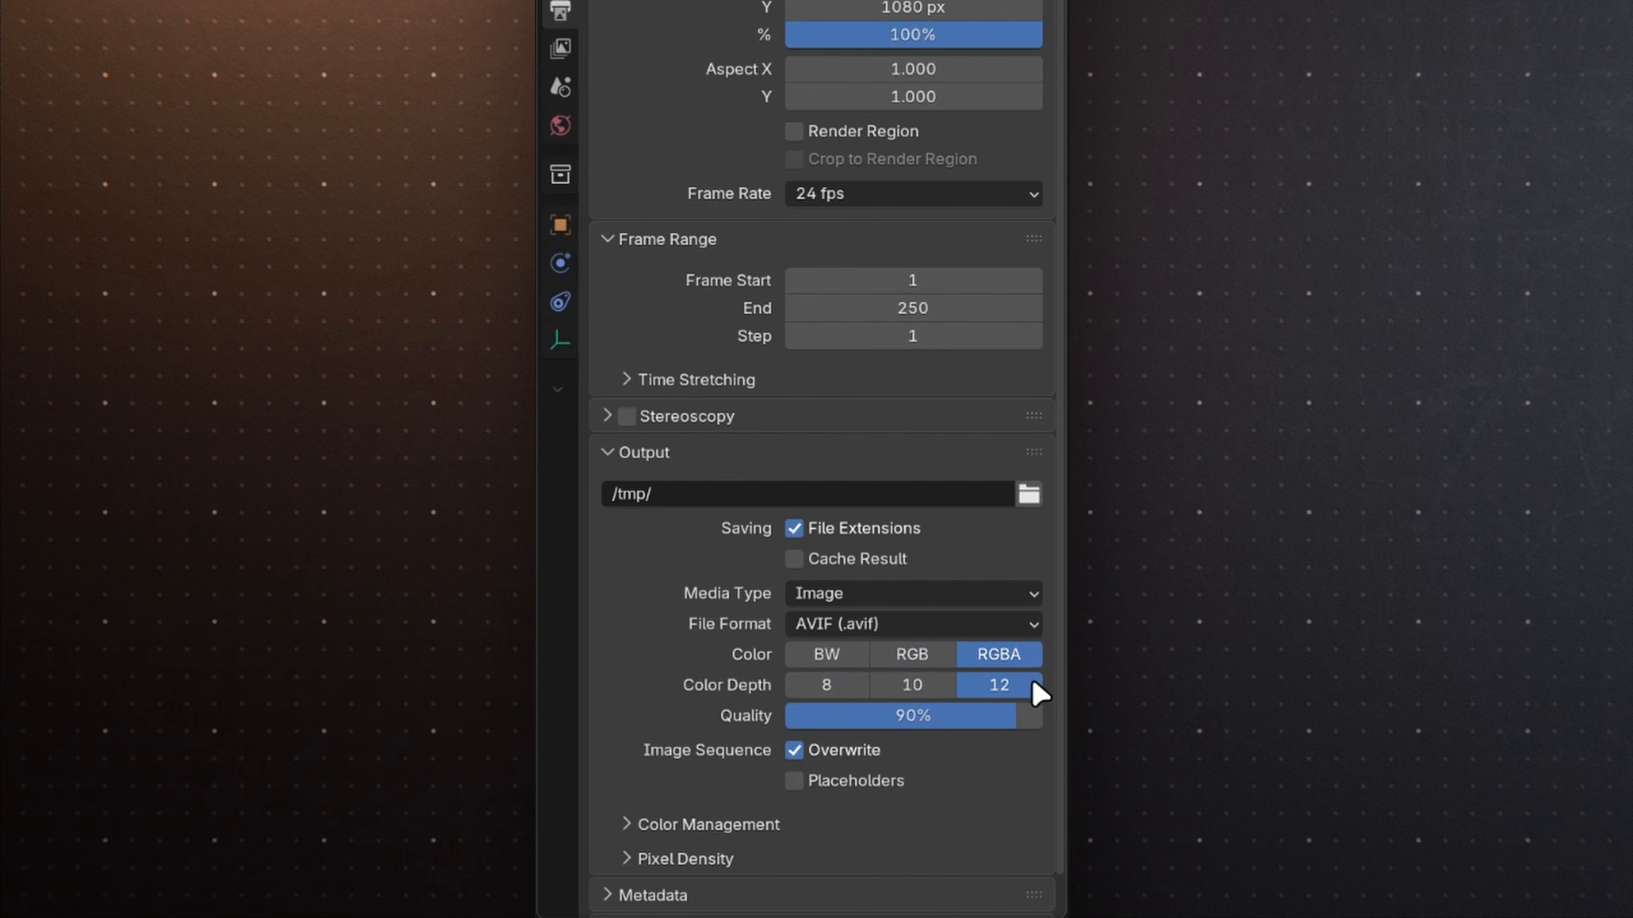
Step: Change the output media type to Multi-Layer EXR and its codec to HTJ2K
click(1030, 591)
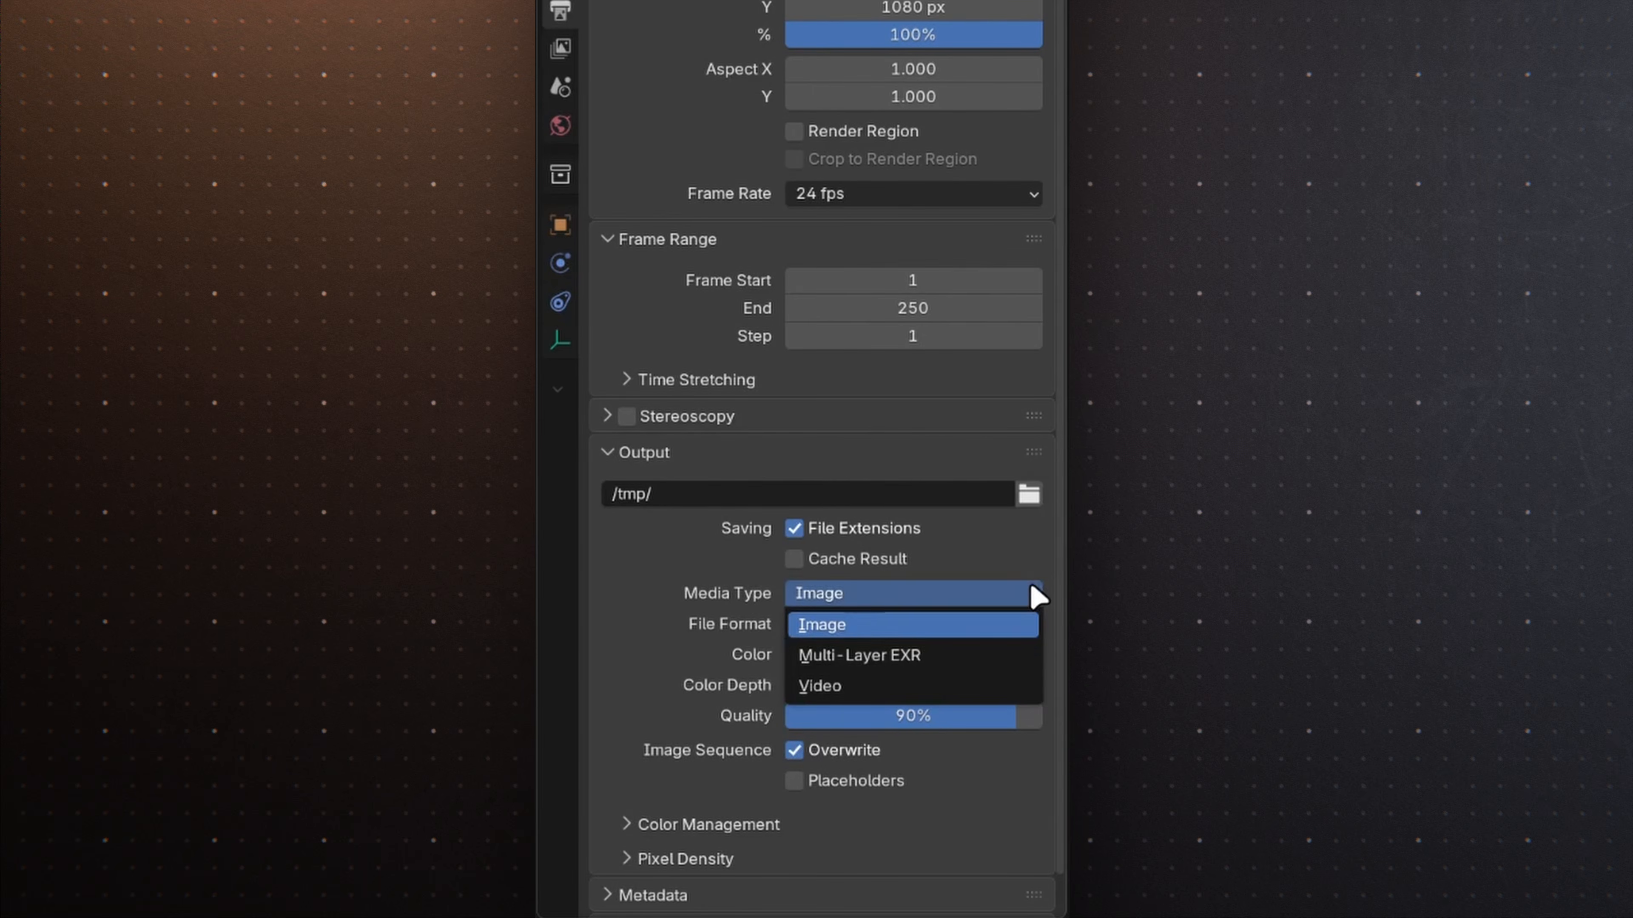
click(1015, 656)
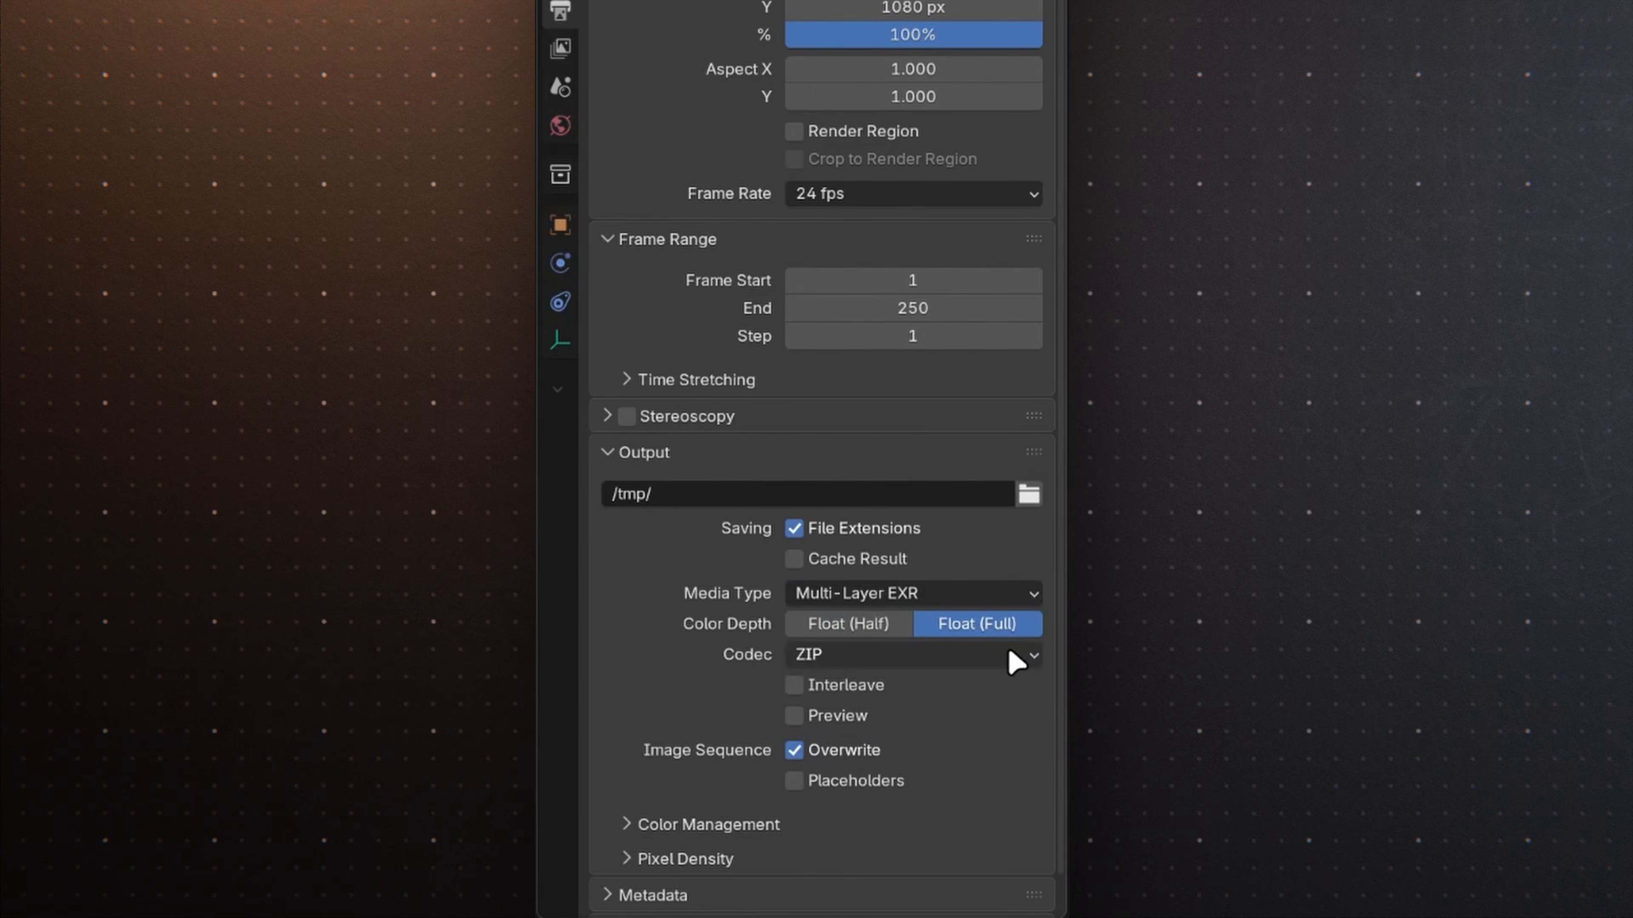
click(1009, 653)
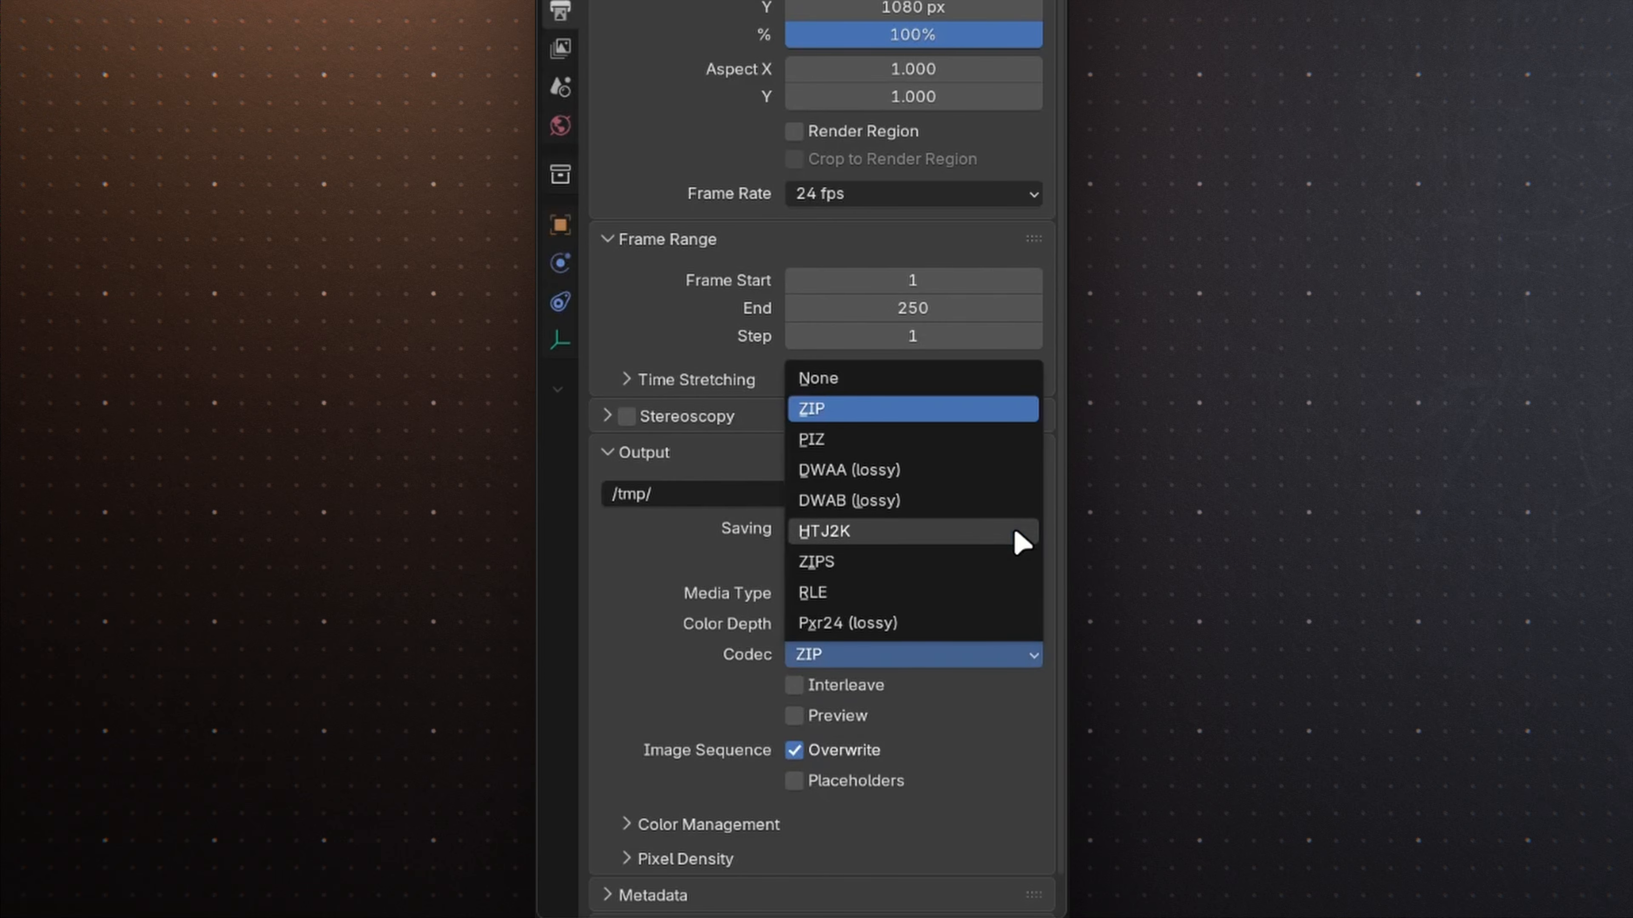
click(1021, 542)
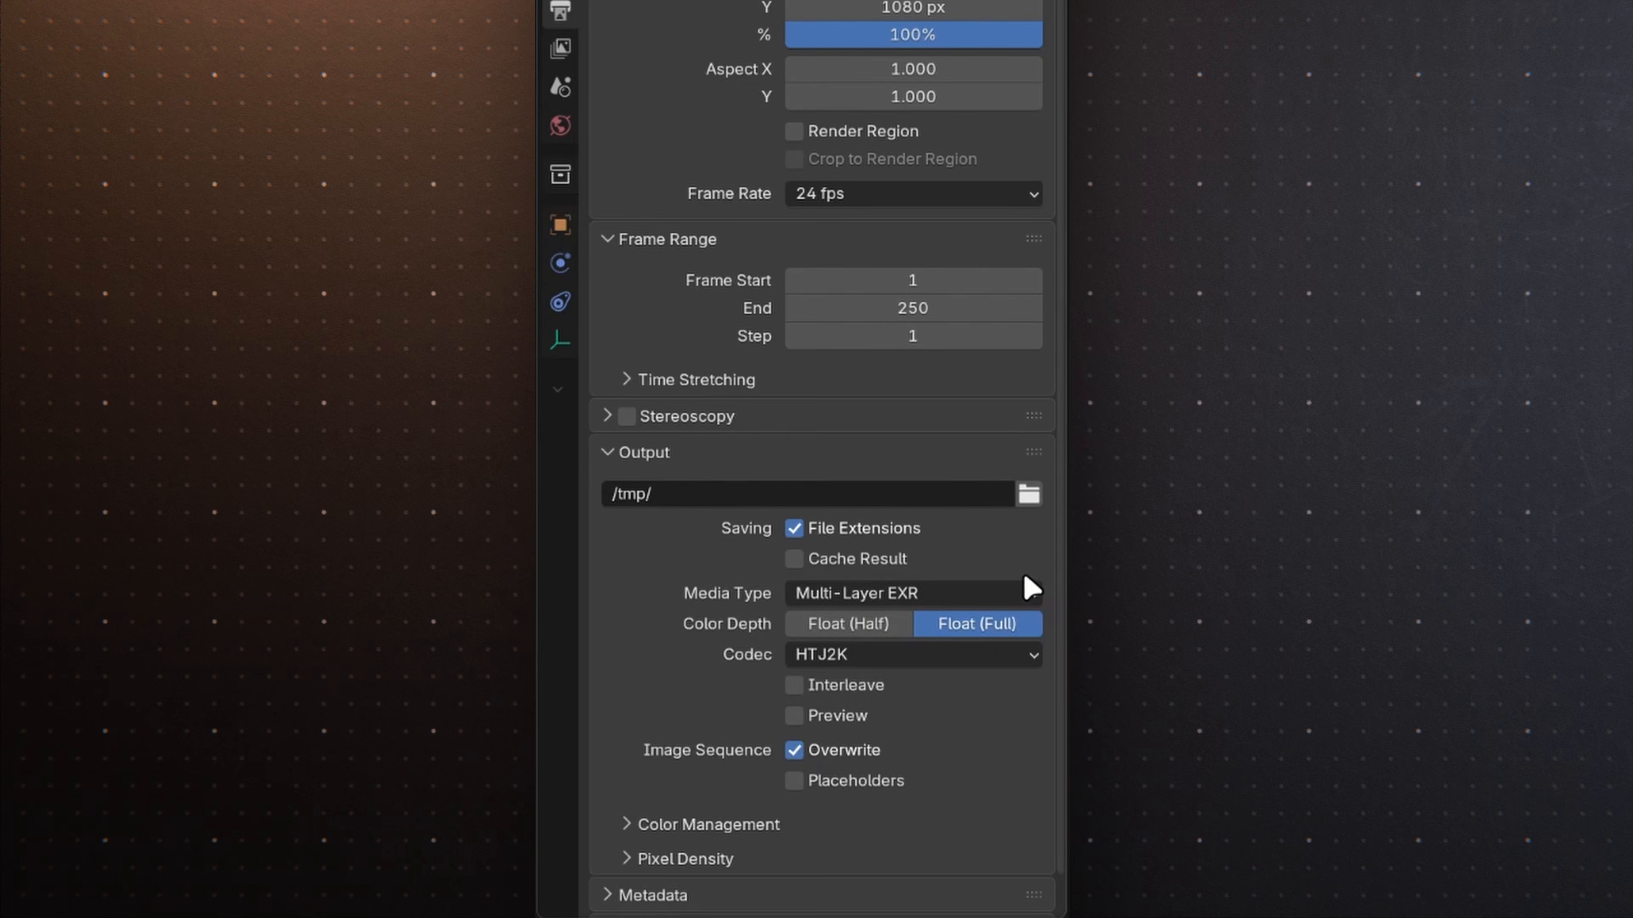
Step: Switch the output media type back to Image and choose JPEG 2000 as the file format
click(1017, 591)
click(990, 622)
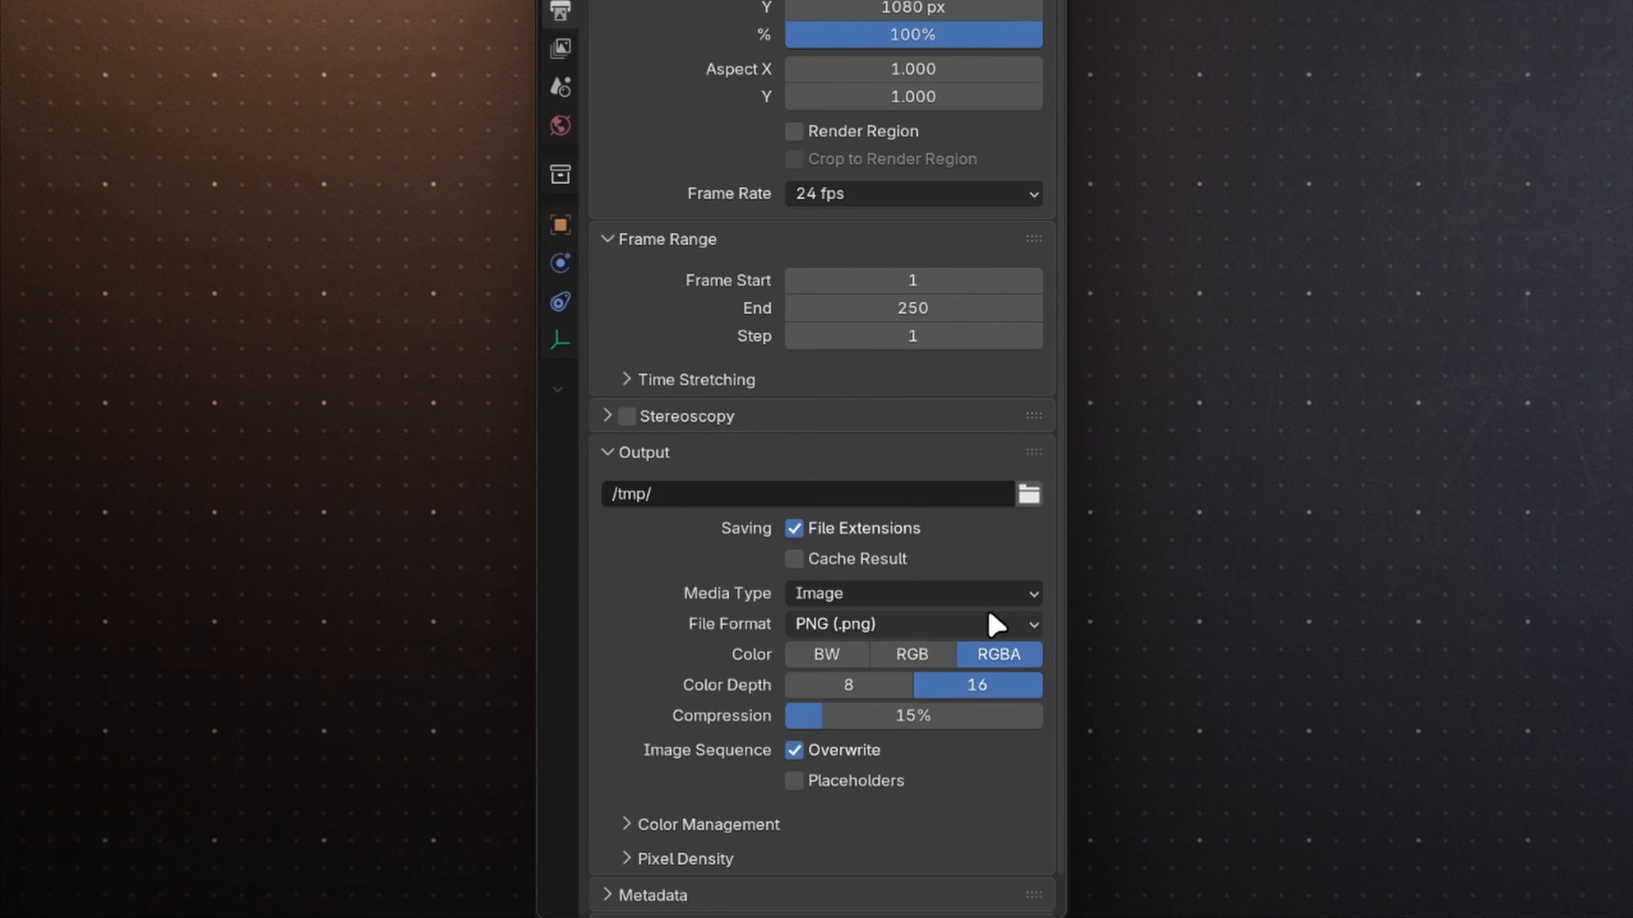
click(997, 624)
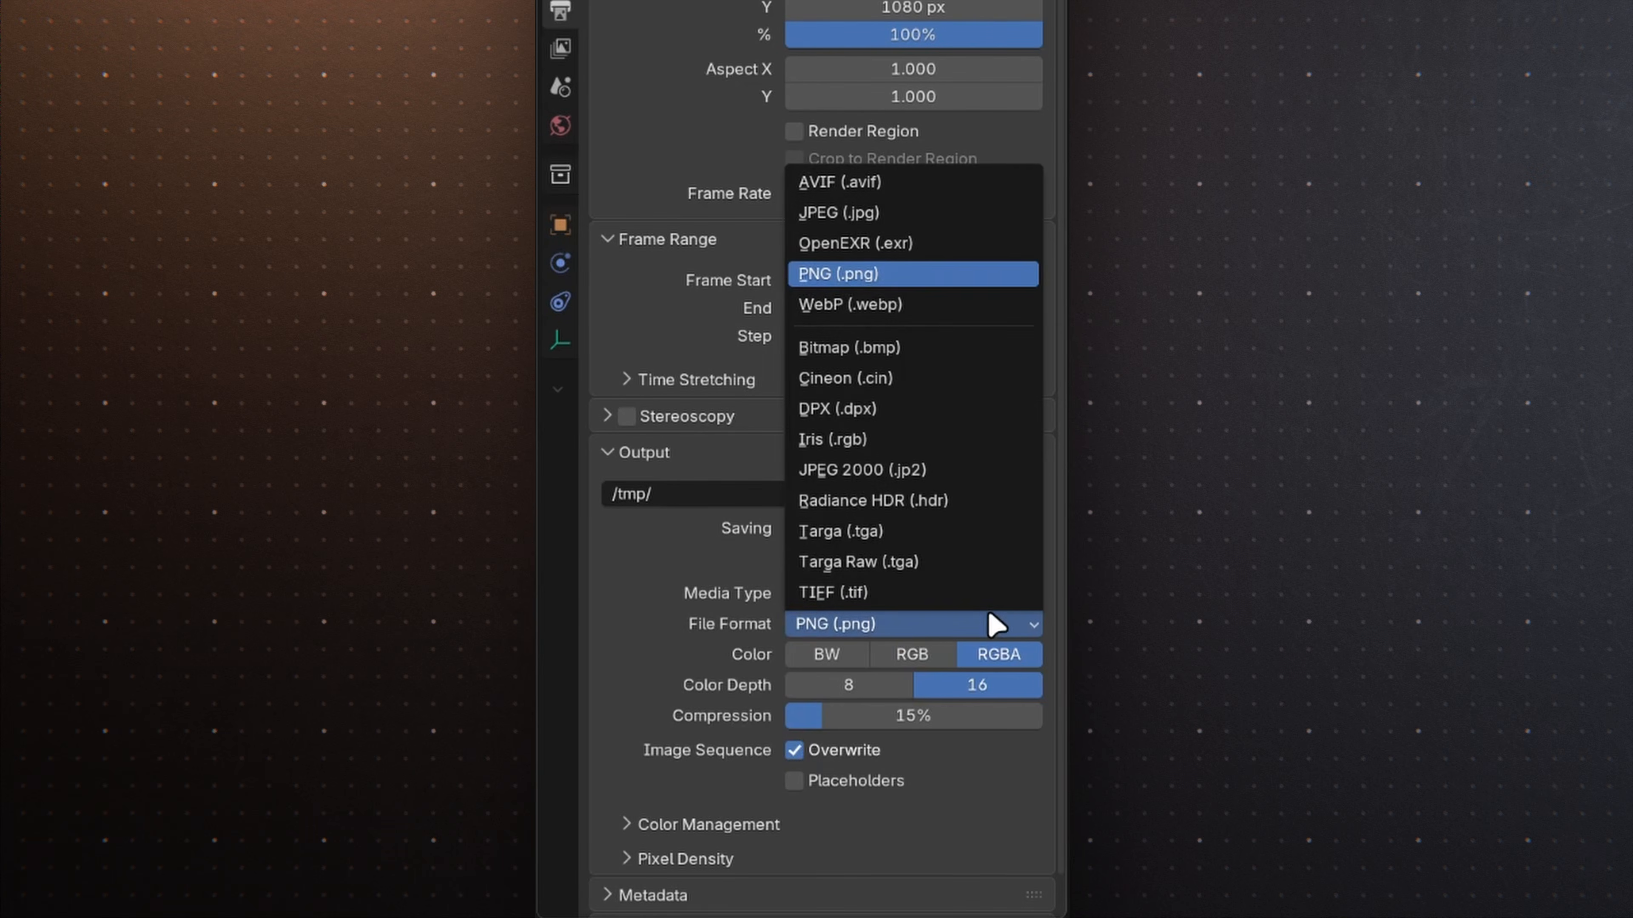
click(997, 475)
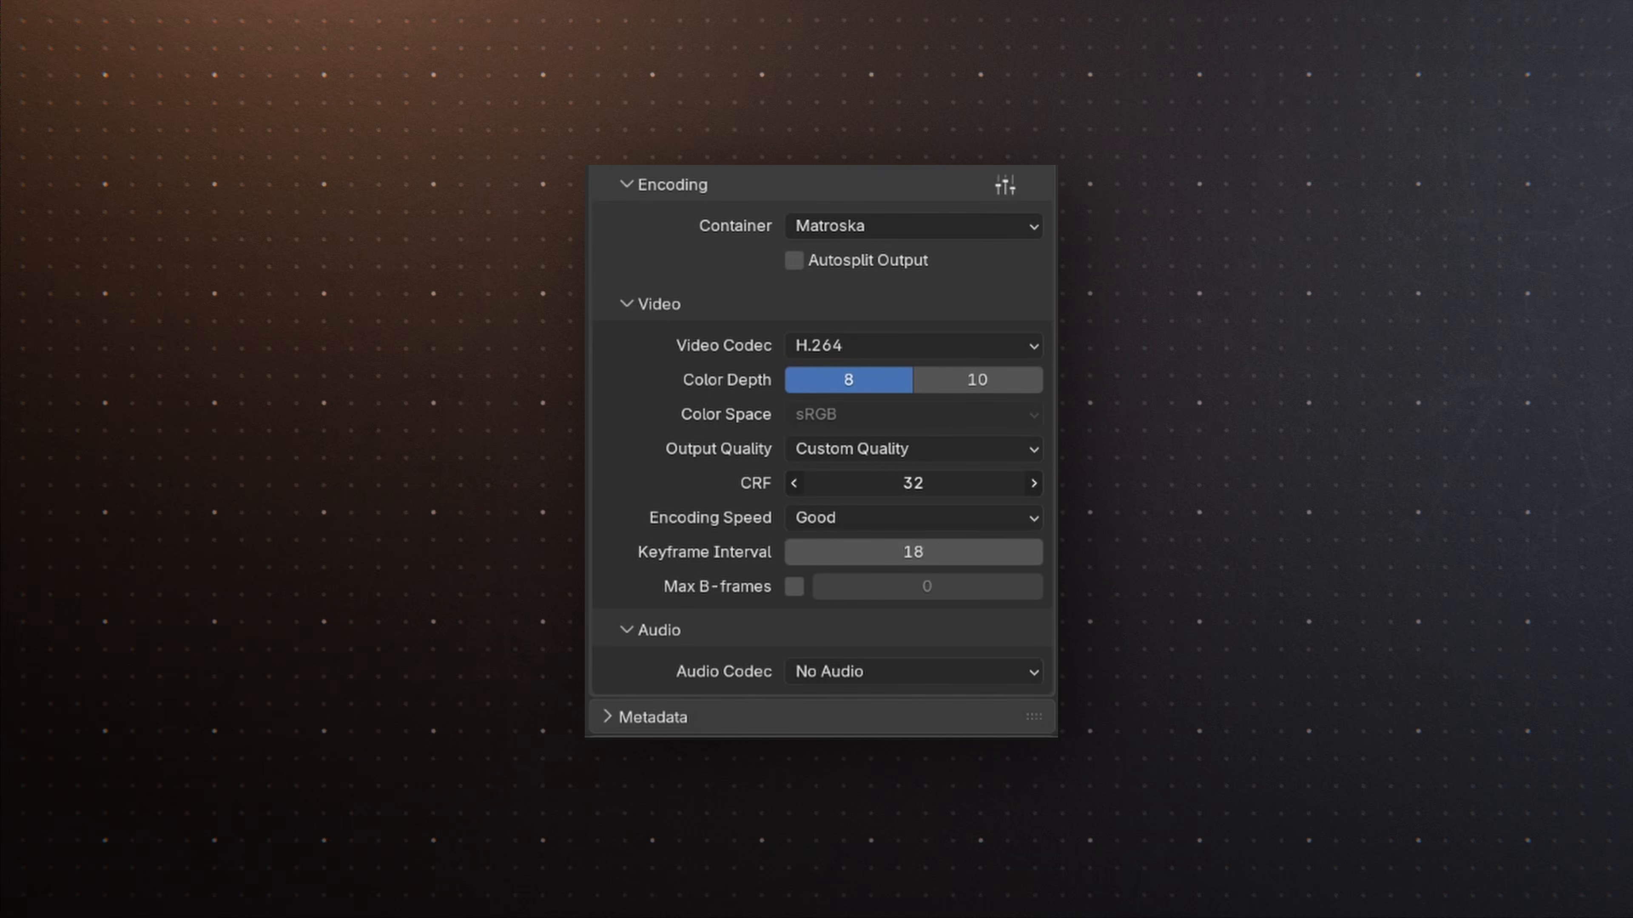
Step: Set the video output's audio codec to MP3 and its audio bitrate to 2048
click(1003, 673)
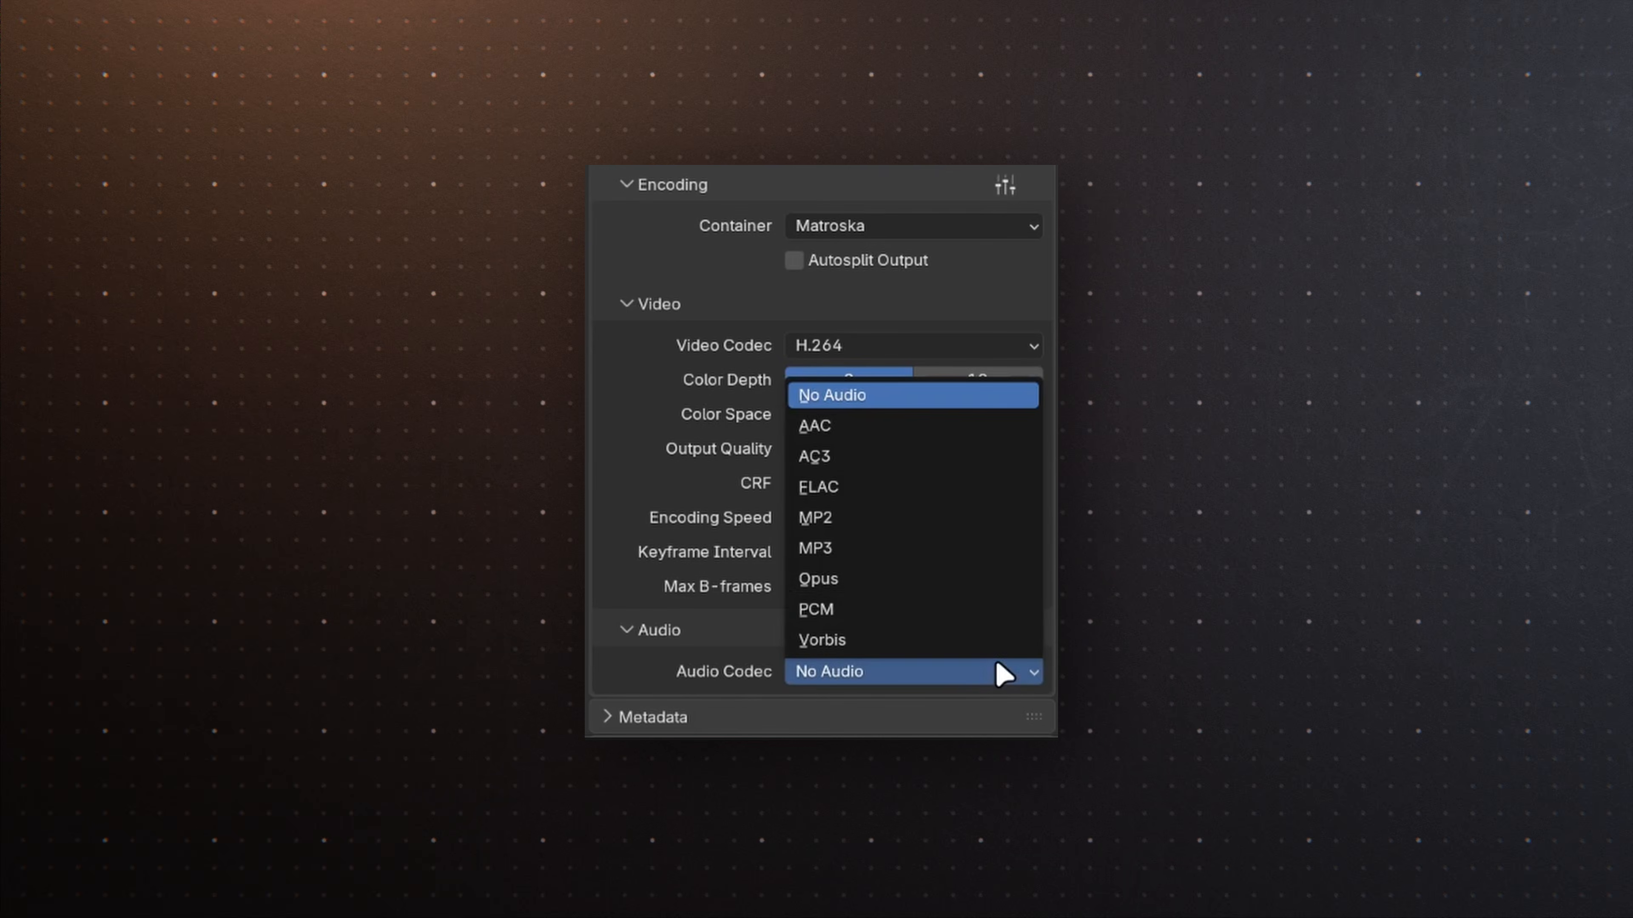
click(979, 537)
scroll(978, 533, down, 4)
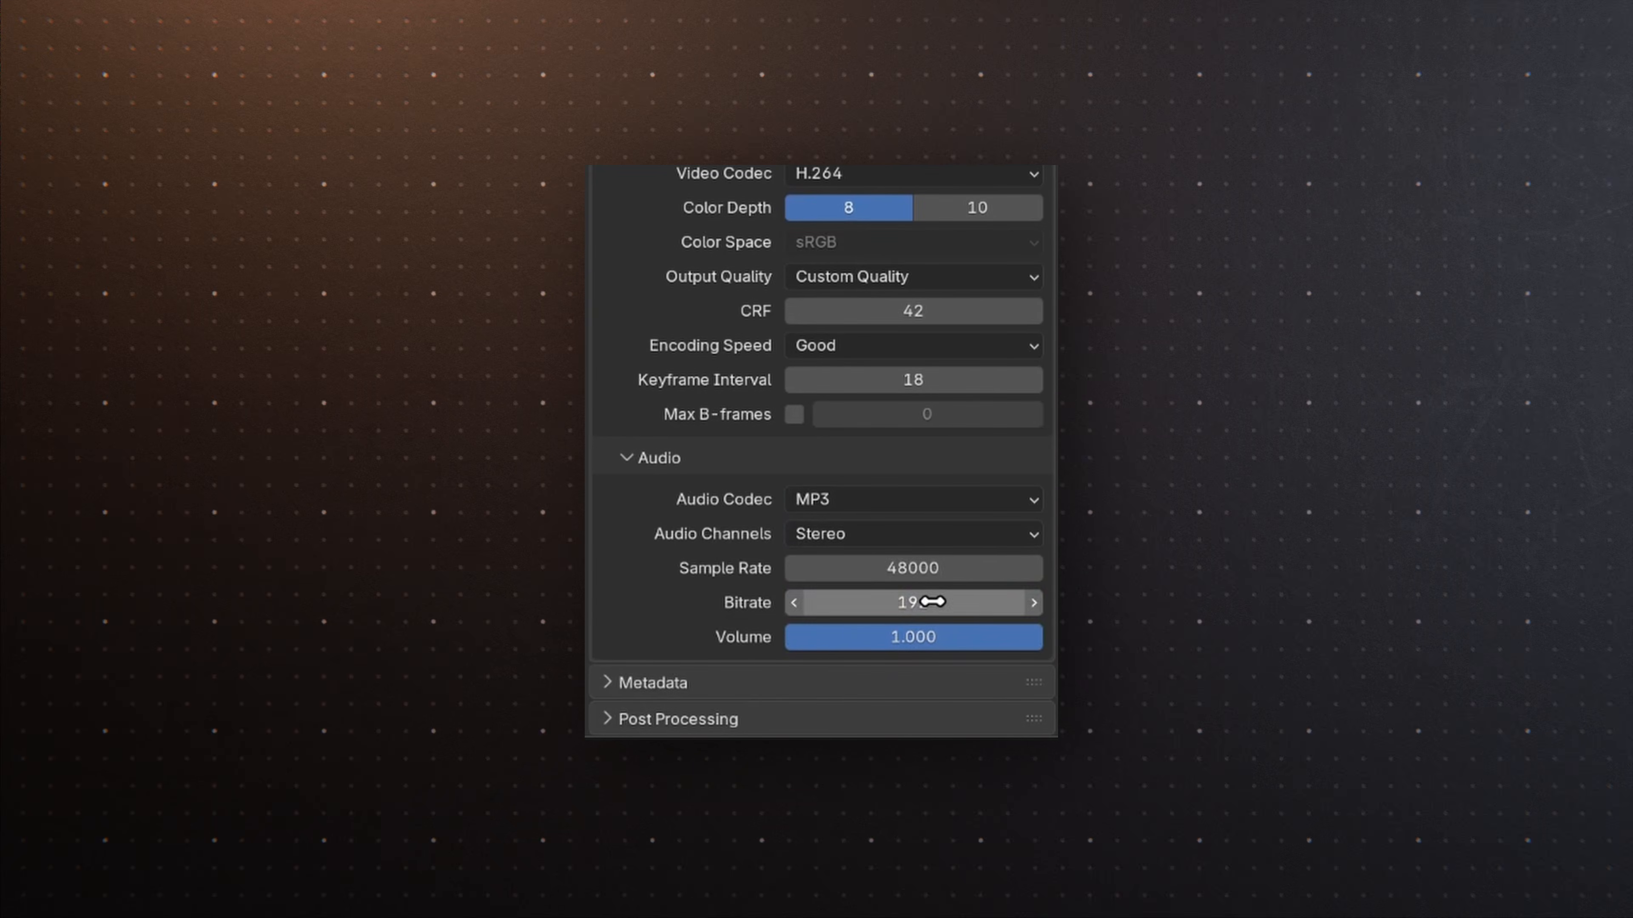
drag(931, 603, 1106, 603)
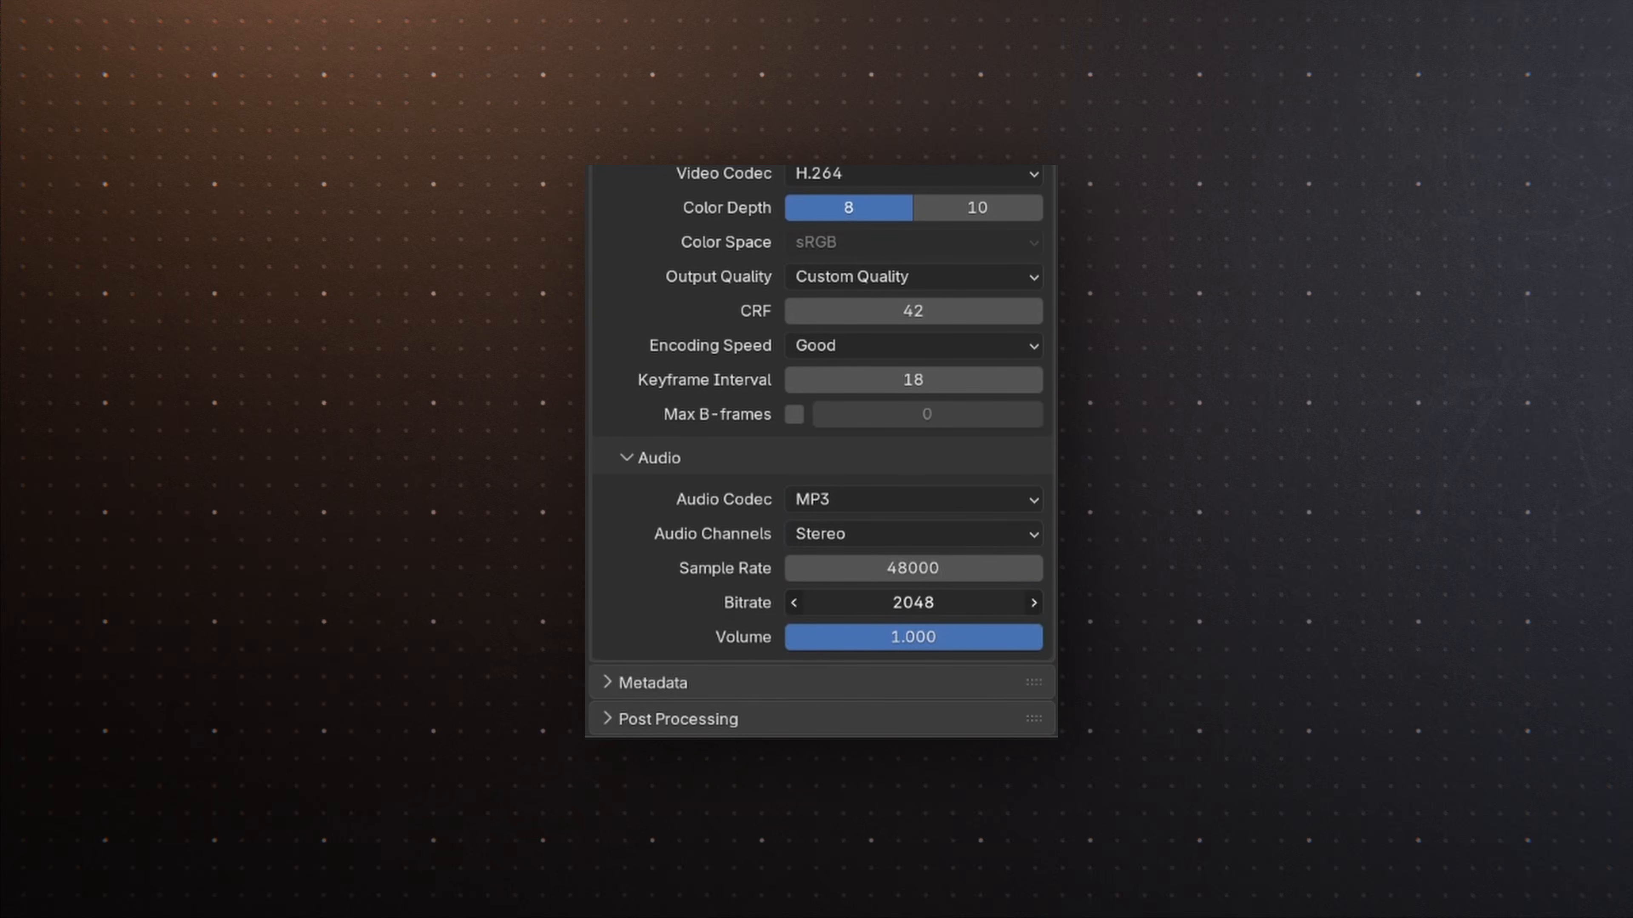